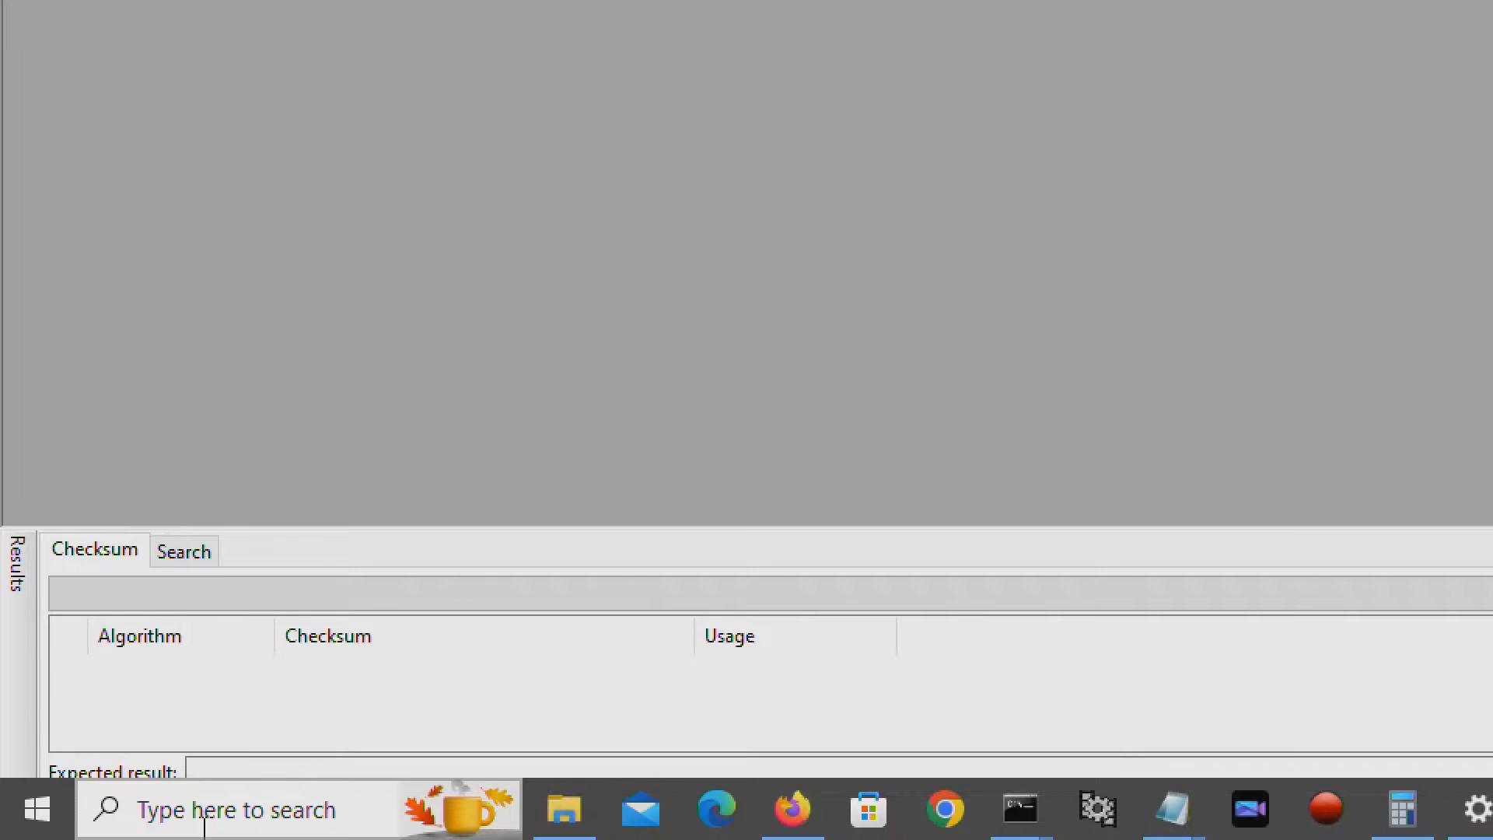
Find HxD through the Windows search and launch it as administrator.
{"action": "left_click", "coordinate": [101, 835]}
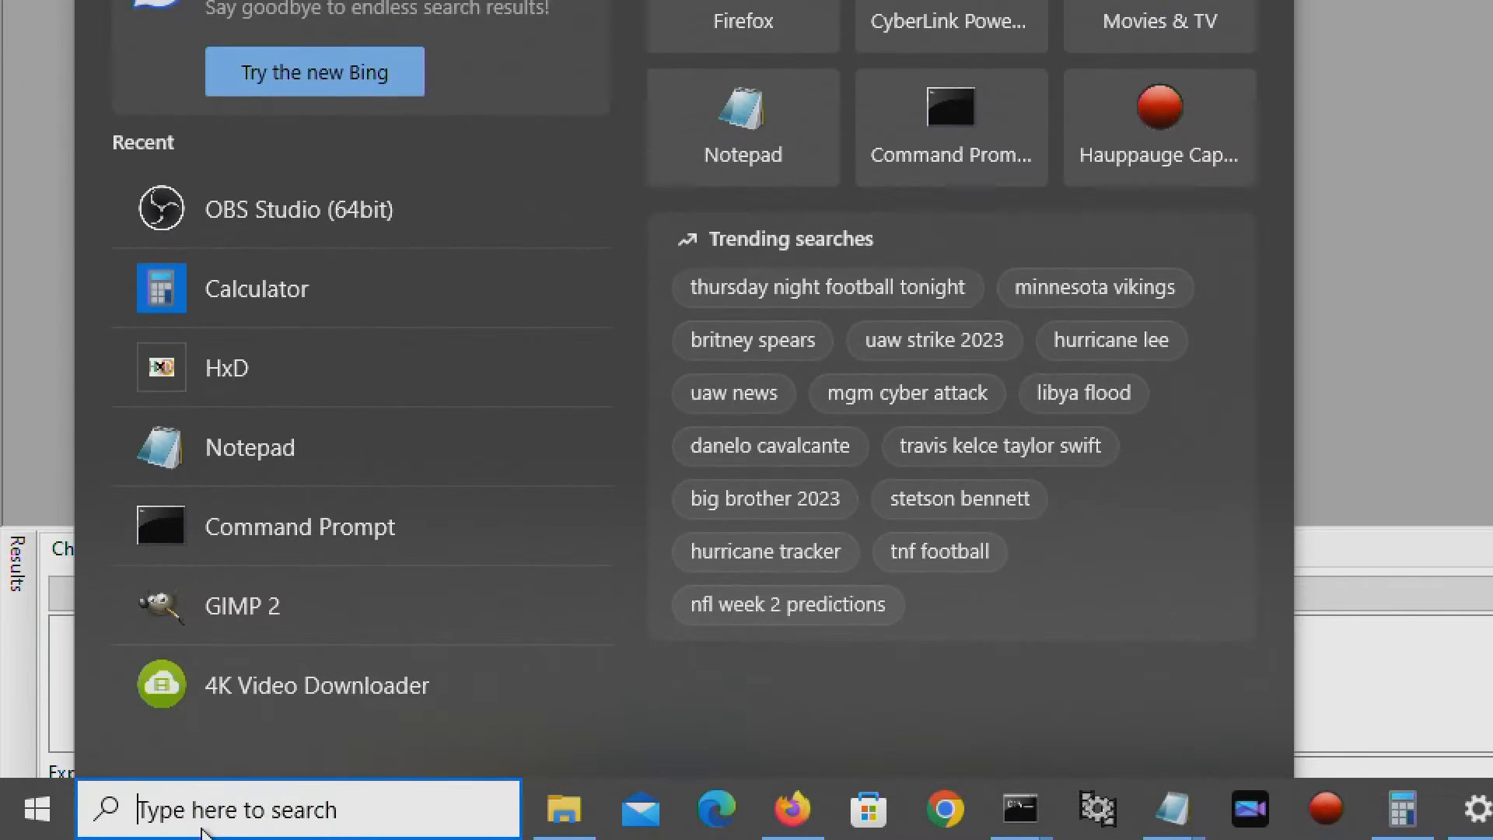
{"action": "type", "text": "hXd"}
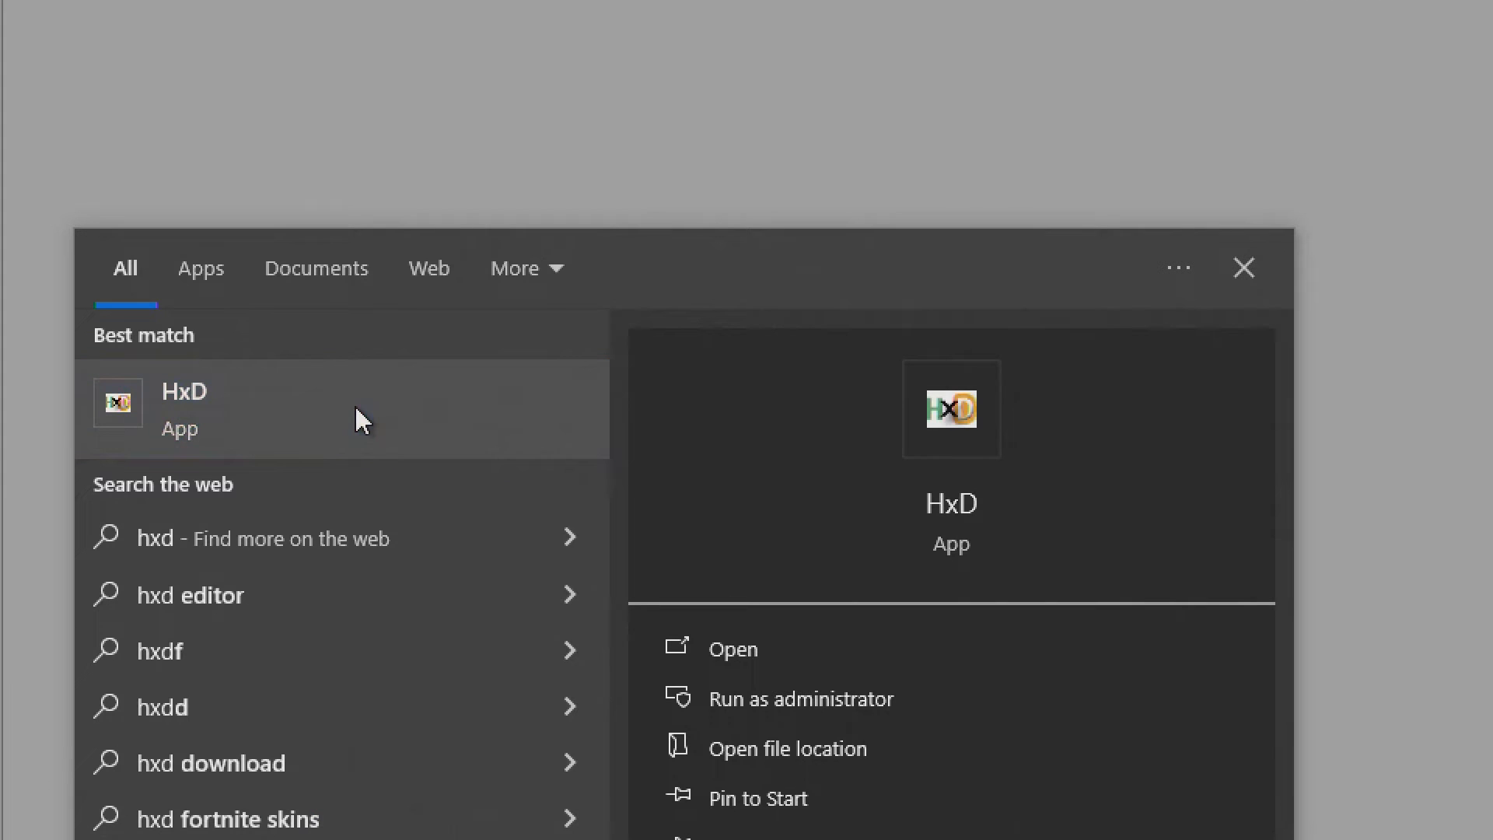
{"action": "right_click", "coordinate": [177, 399]}
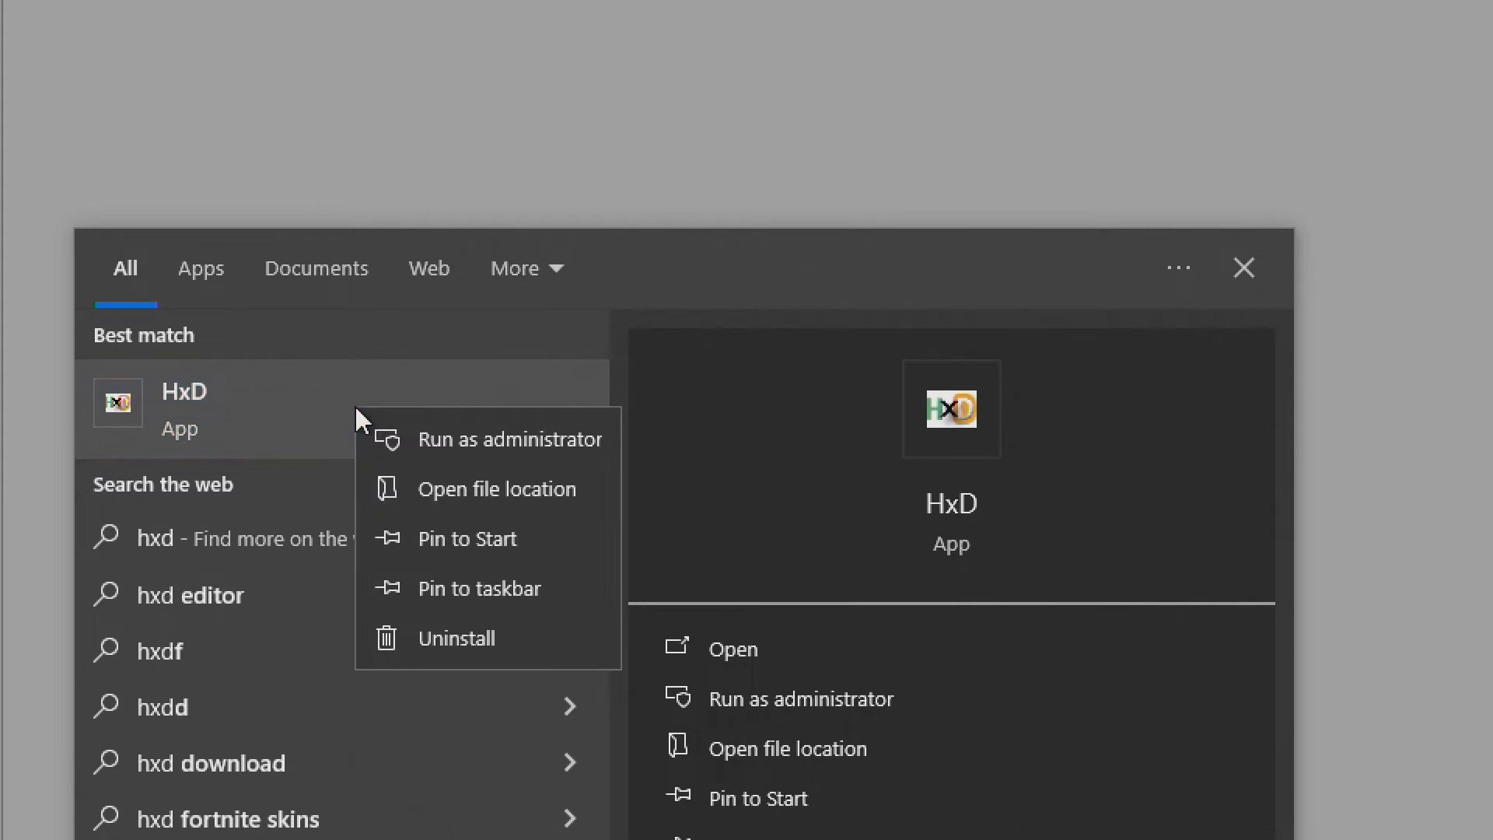
{"action": "left_click", "coordinate": [473, 439]}
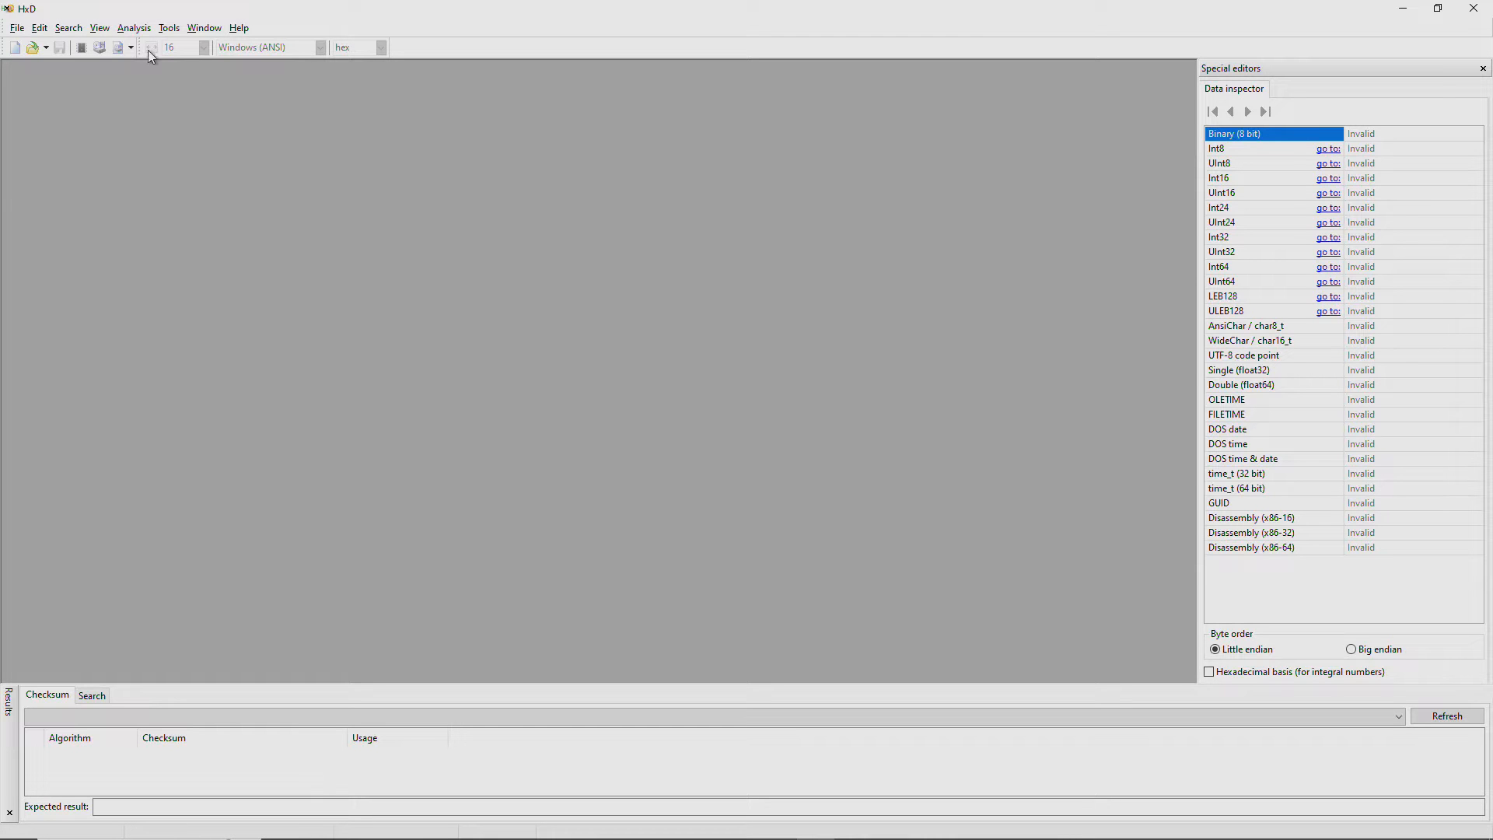
Open the physical disk Hard disk 3 (TOSHIBA MK1676GSX H) as read-only.
{"action": "left_click", "coordinate": [168, 29]}
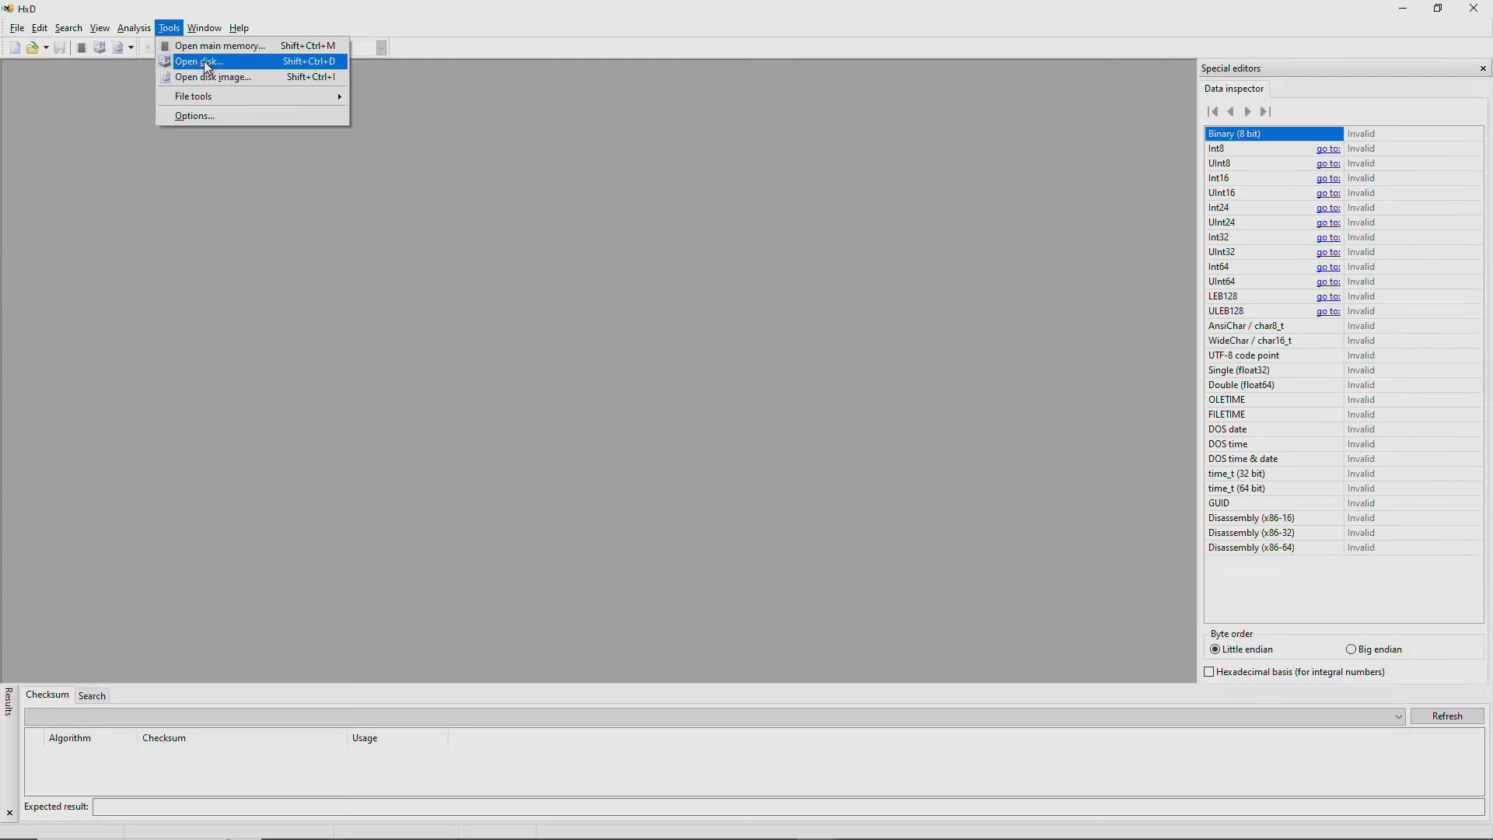
{"action": "left_click", "coordinate": [407, 121]}
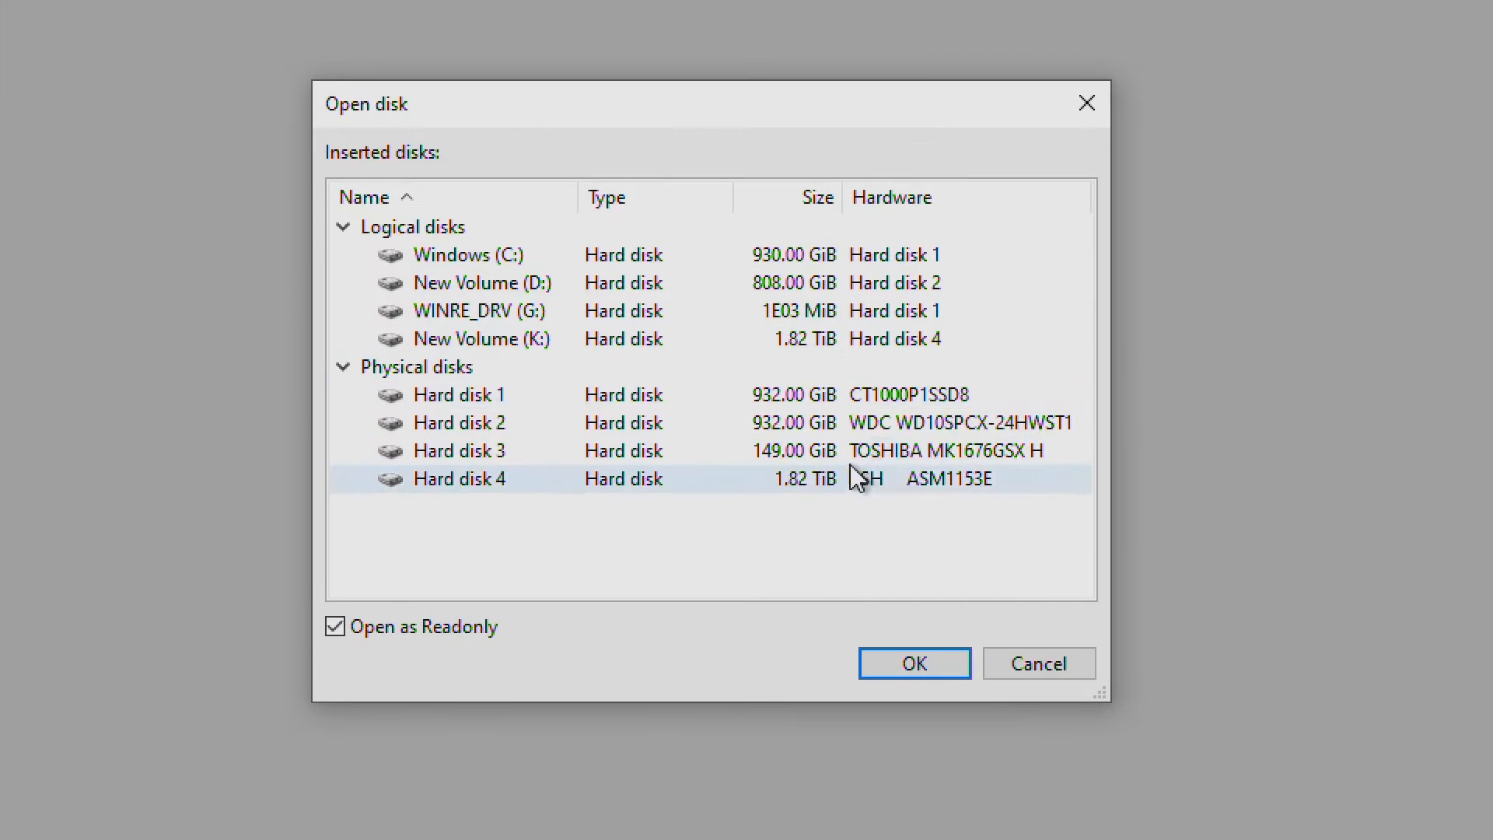
{"action": "left_click", "coordinate": [866, 454]}
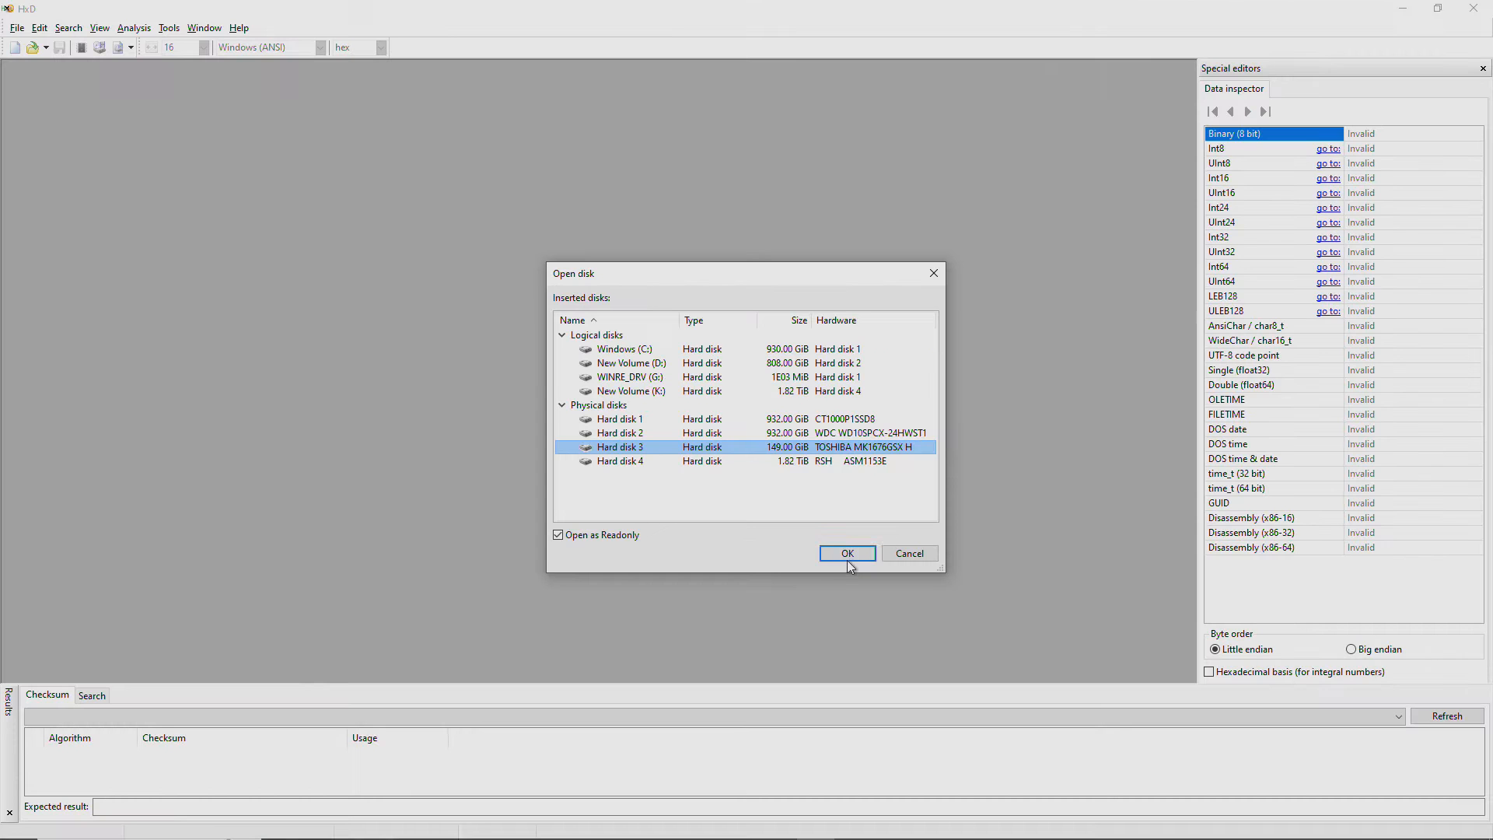
{"action": "left_click", "coordinate": [848, 554]}
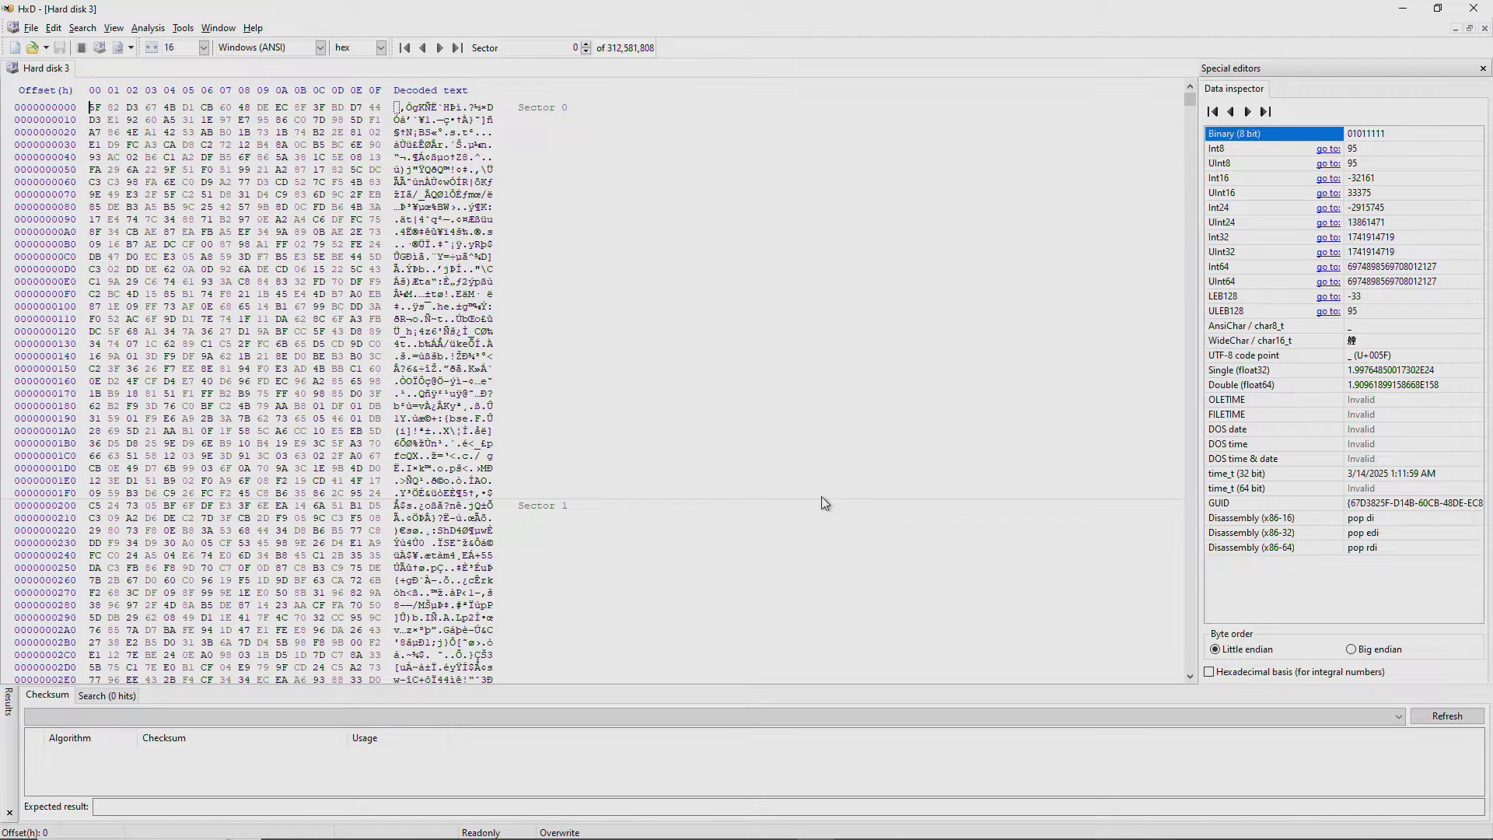
Select all data on Hard disk 3 and confirm the full range as the selected block.
{"action": "key", "text": "ctrl+a"}
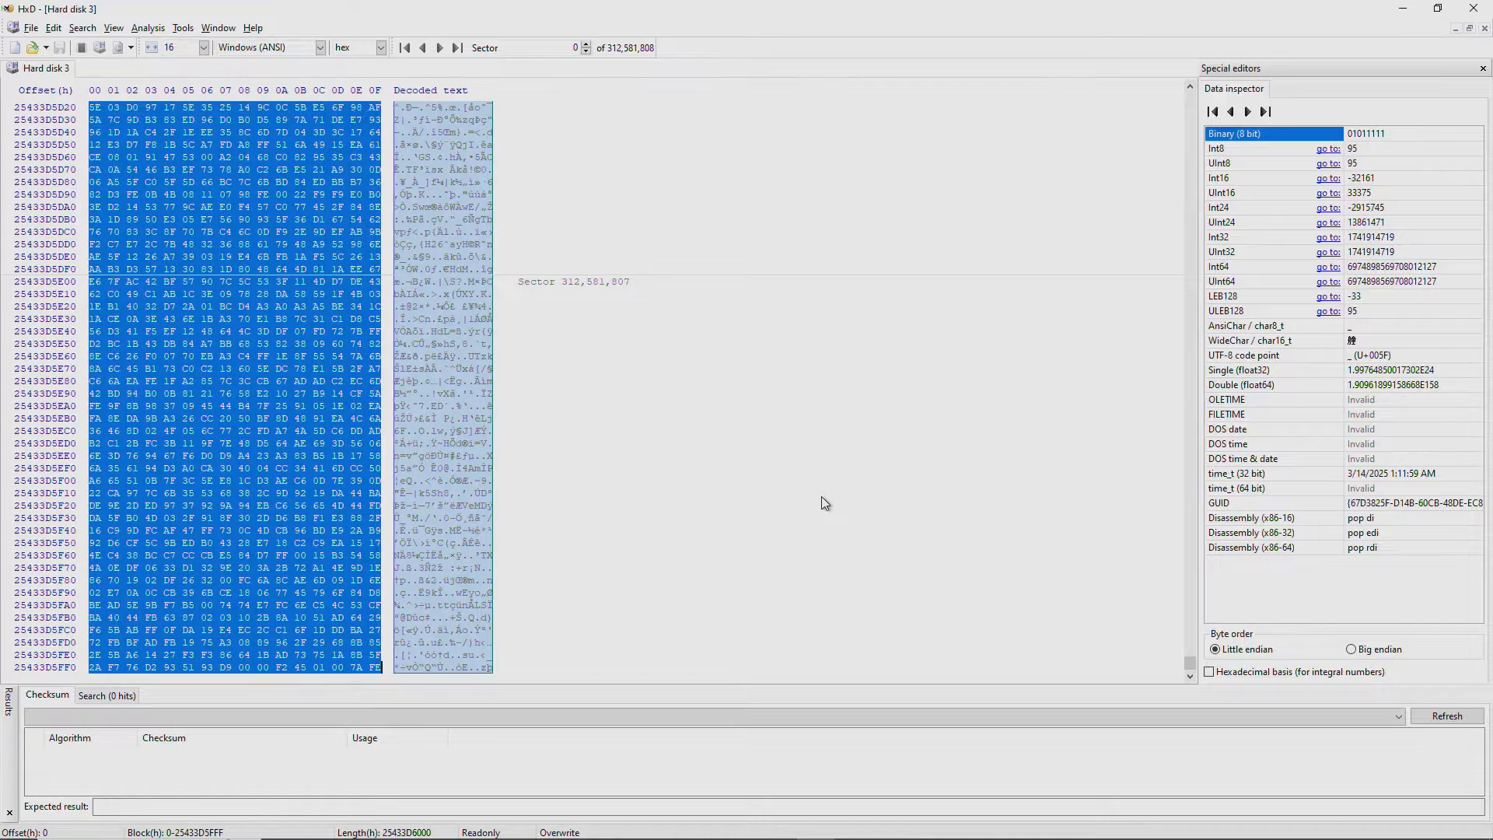
{"action": "left_click", "coordinate": [29, 28]}
{"action": "left_click", "coordinate": [174, 7]}
{"action": "key", "text": "ctrl+e"}
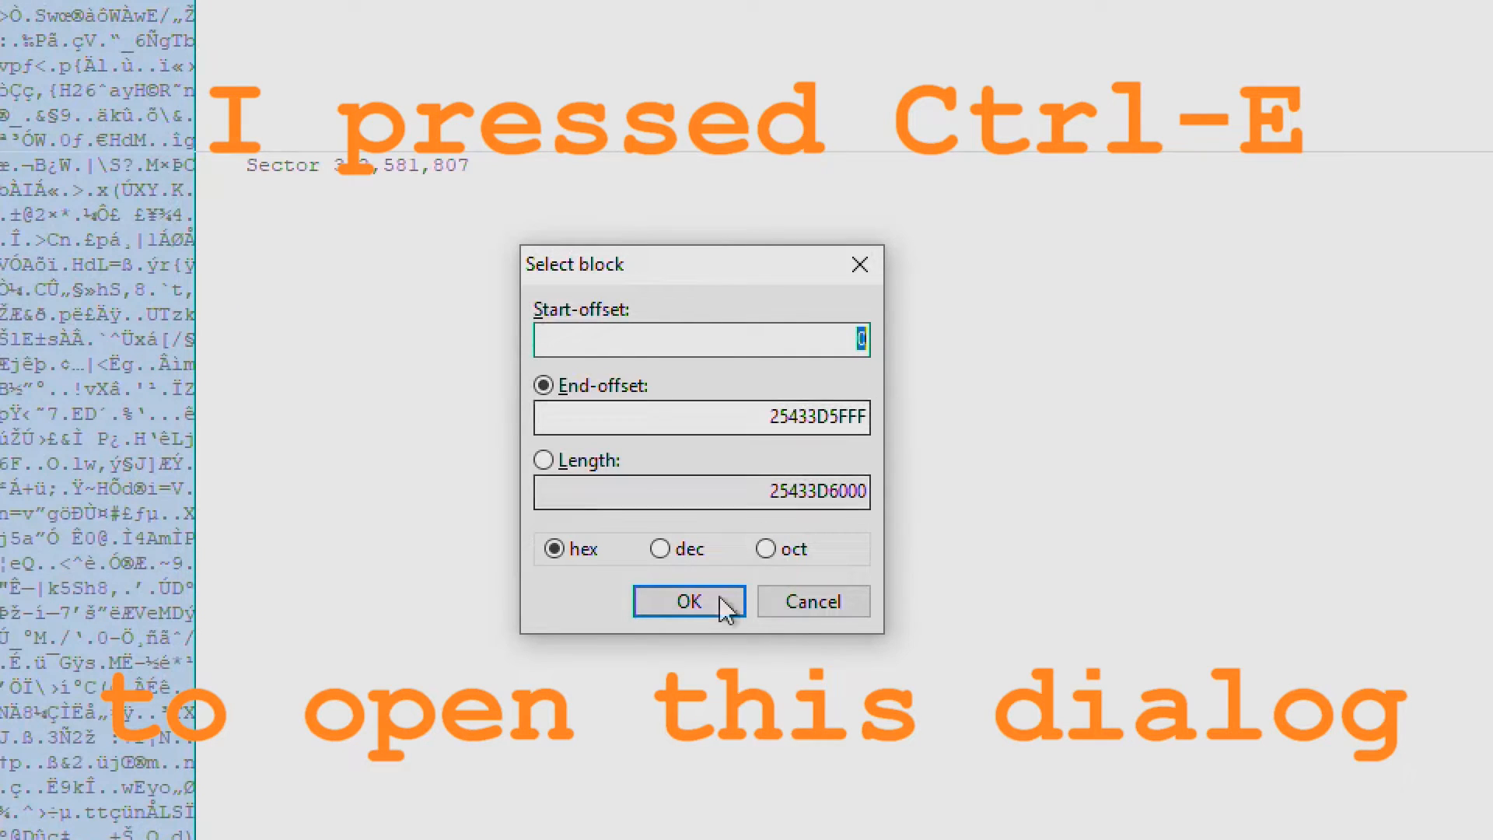
{"action": "left_click", "coordinate": [695, 597]}
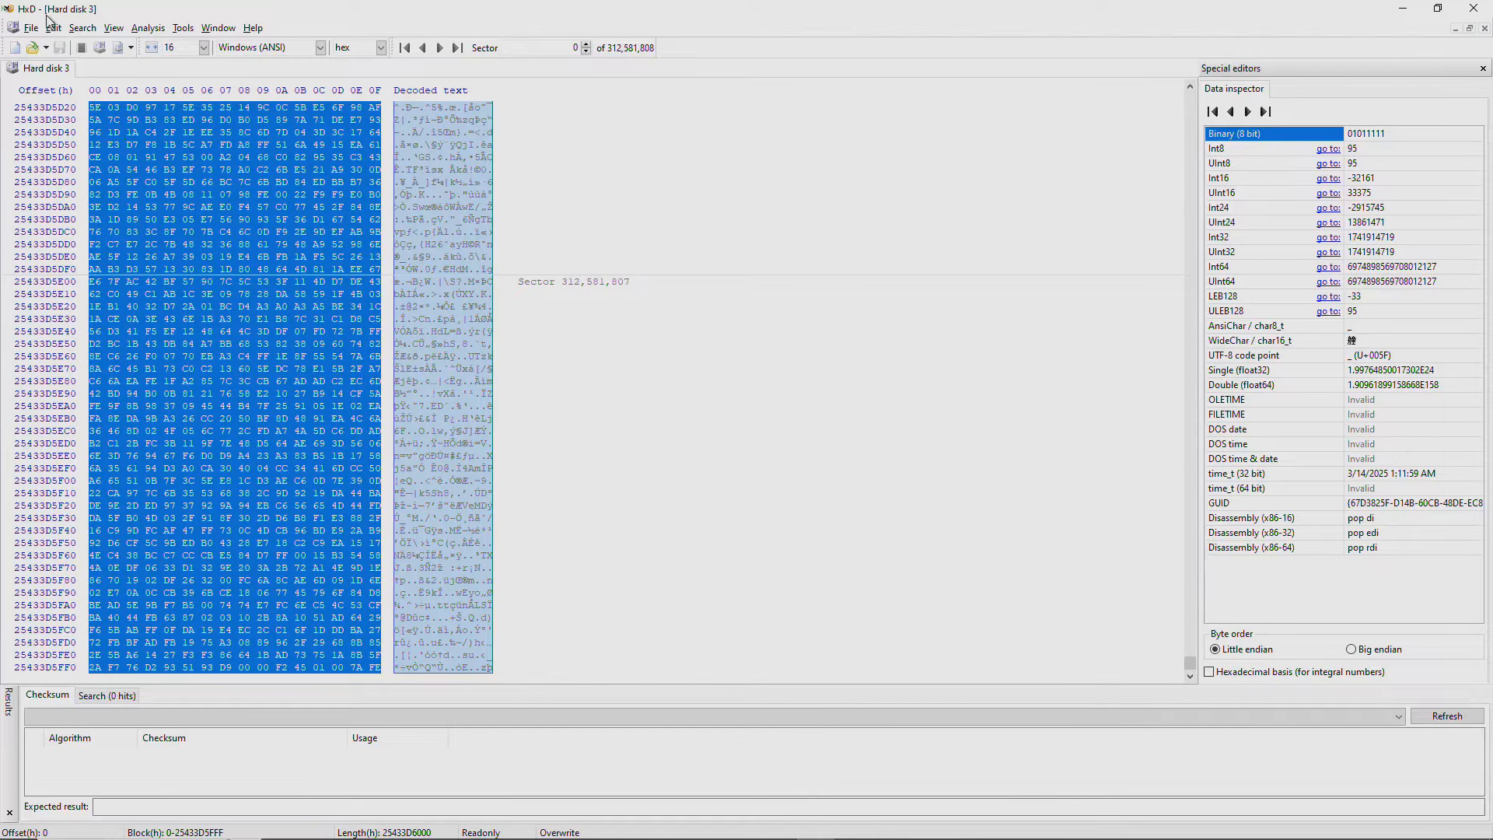
Start saving the selection, create a folder named ps3 on New Volume (K:) and open that folder.
{"action": "left_click", "coordinate": [31, 28]}
{"action": "left_click", "coordinate": [72, 162]}
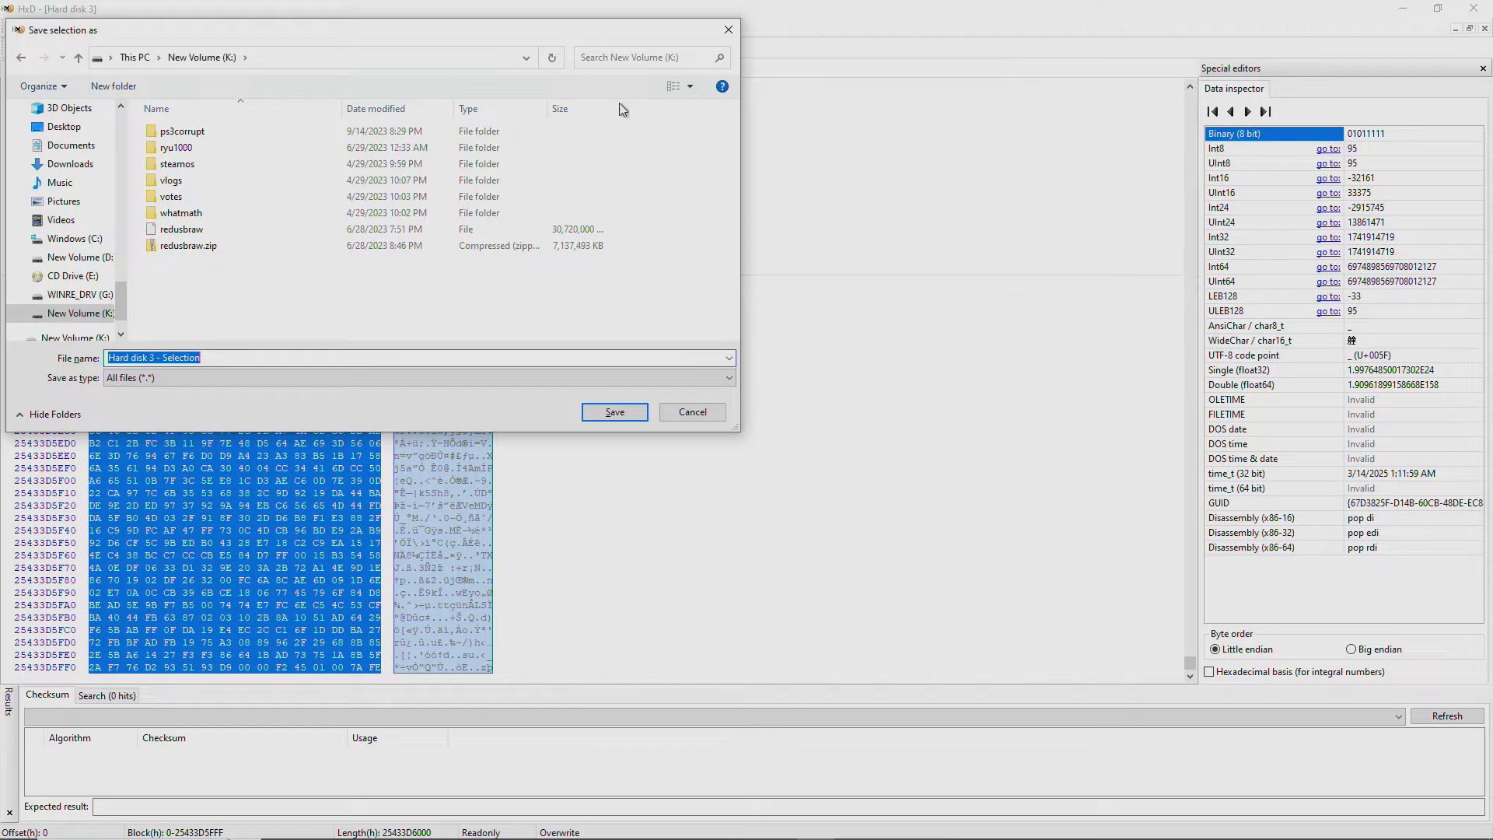
{"action": "left_click", "coordinate": [206, 279]}
{"action": "right_click", "coordinate": [205, 279]}
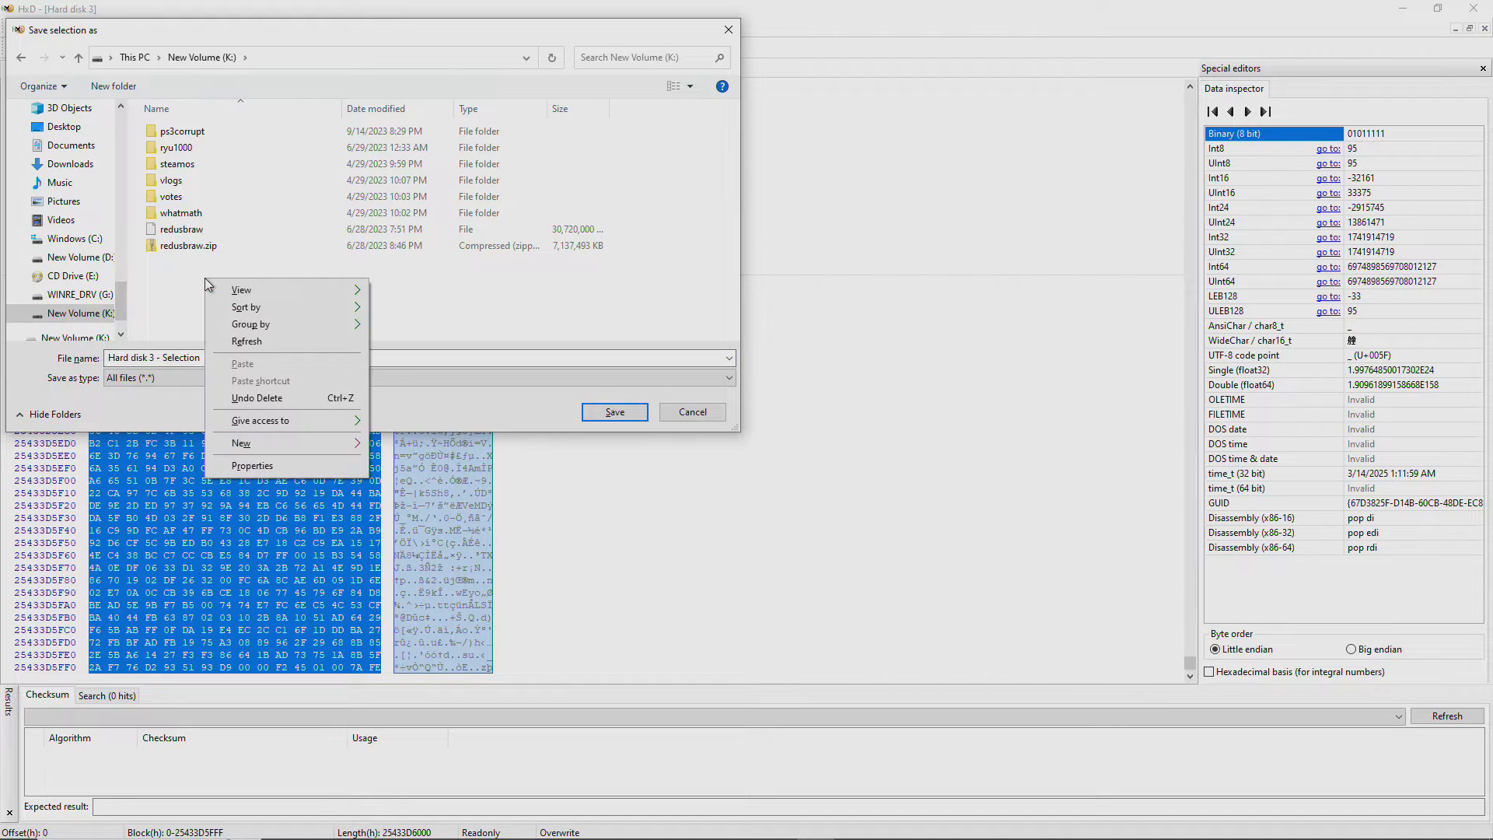
{"action": "mouse_move", "coordinate": [289, 448]}
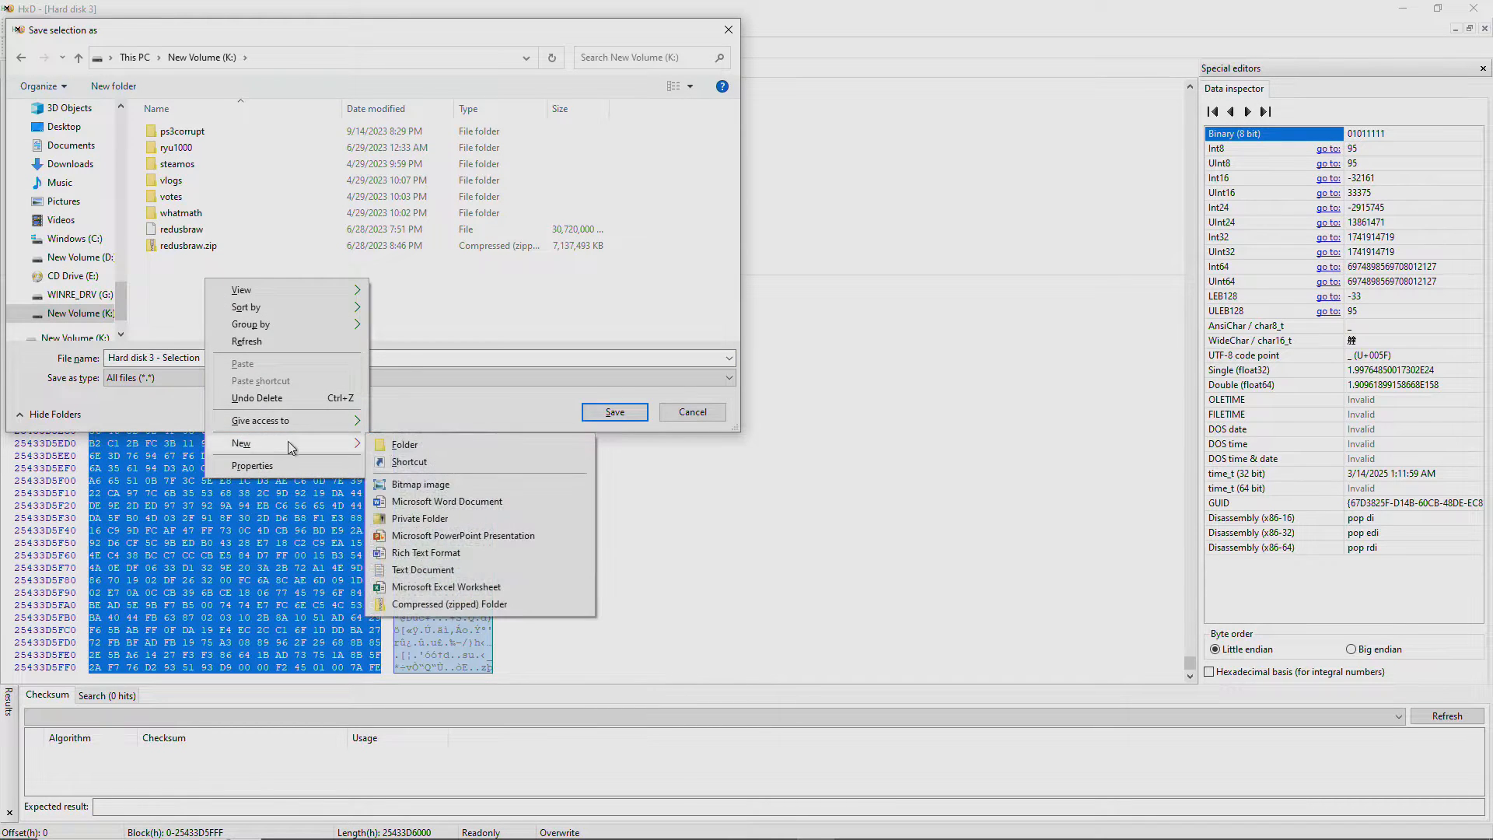
{"action": "left_click", "coordinate": [408, 448]}
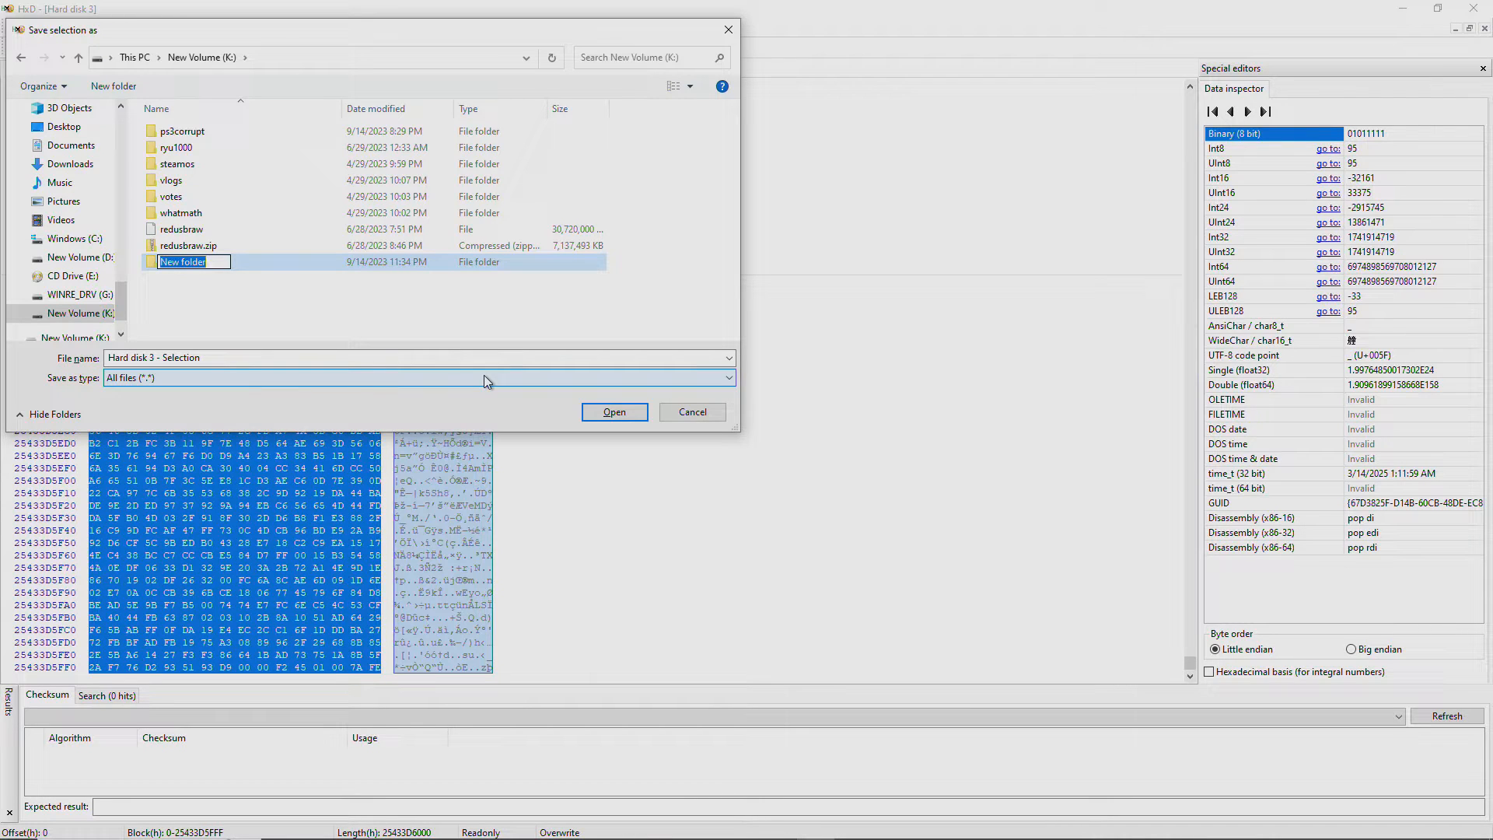
{"action": "type", "text": "ps3"}
{"action": "key", "text": "Return"}
{"action": "double_click", "coordinate": [174, 264]}
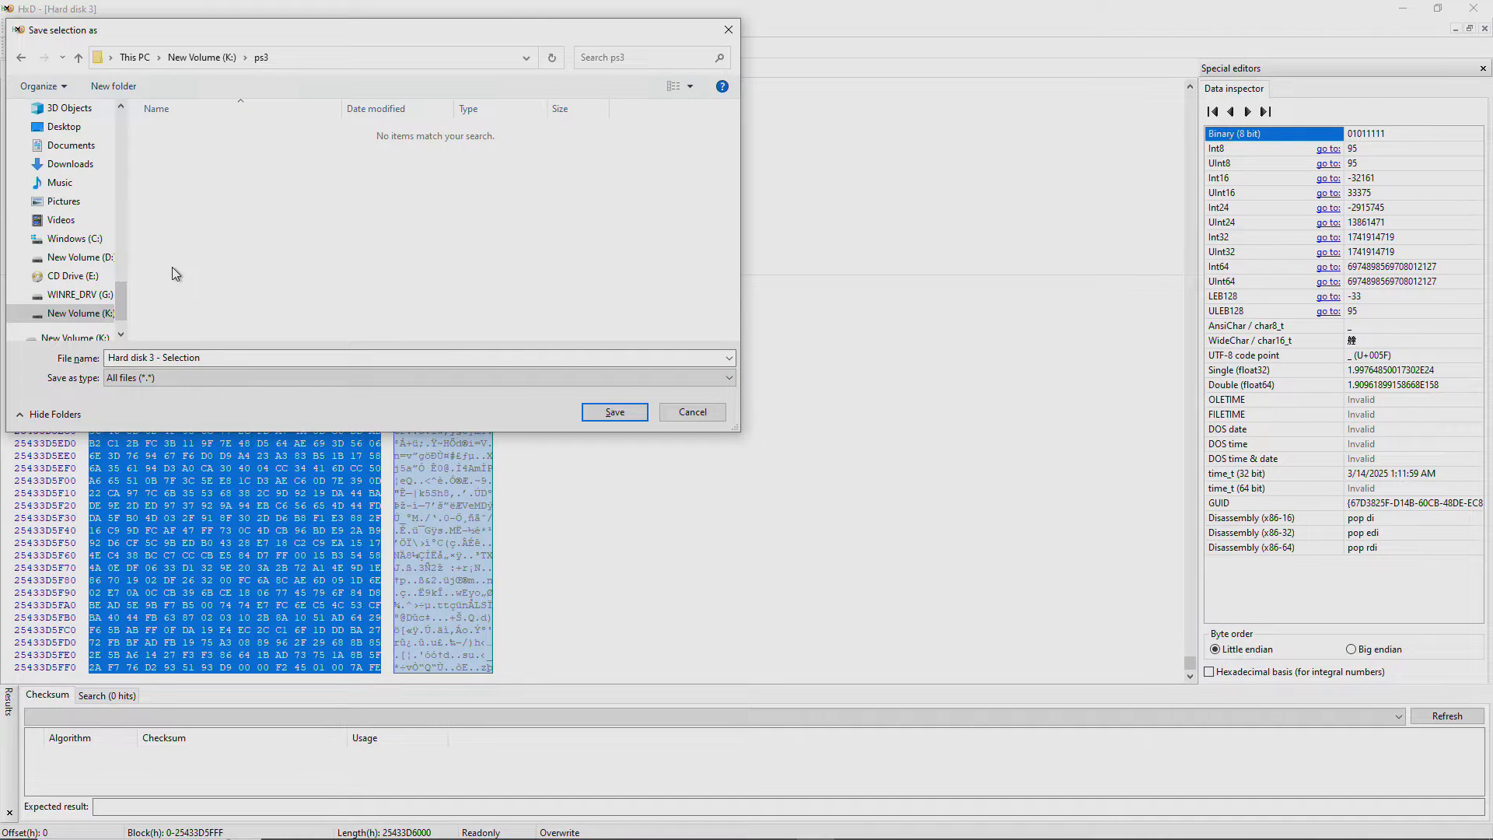
Try to save the whole-disk selection as file 0 in the ps3 folder.
{"action": "triple_click", "coordinate": [233, 358]}
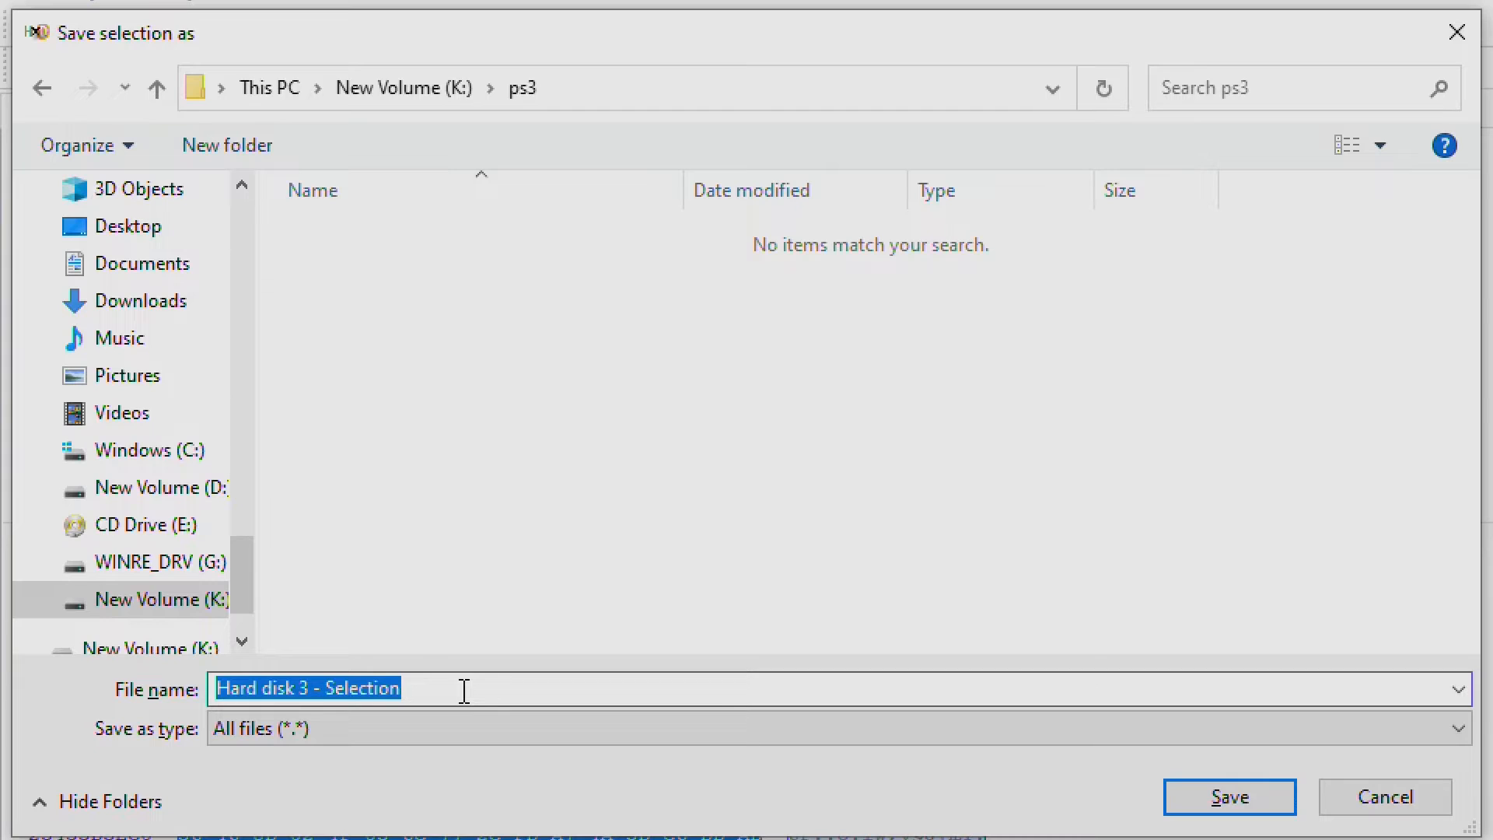
{"action": "type", "text": "0"}
{"action": "key", "text": "Return"}
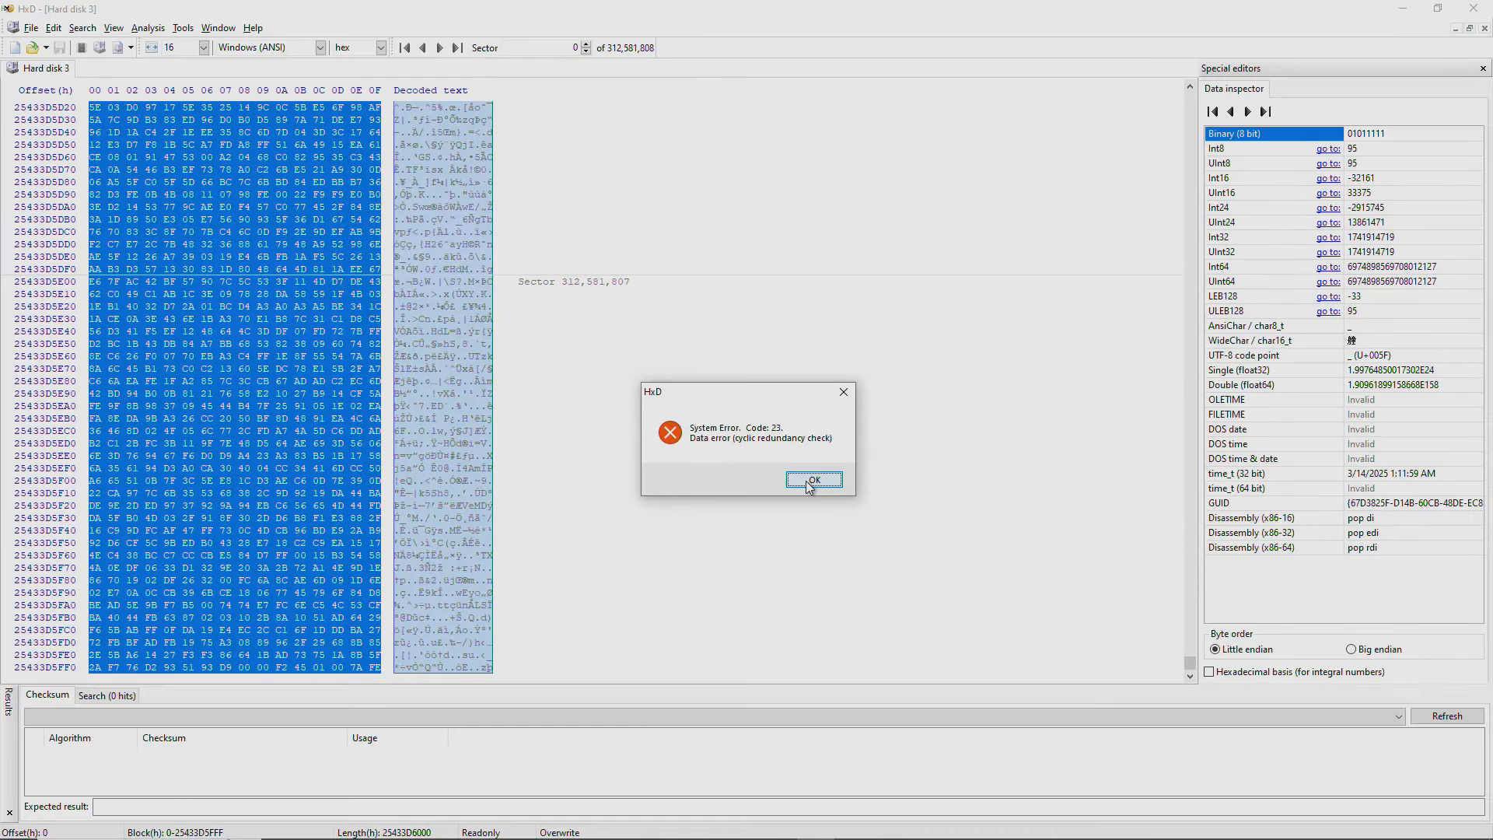
{"action": "left_click", "coordinate": [828, 557]}
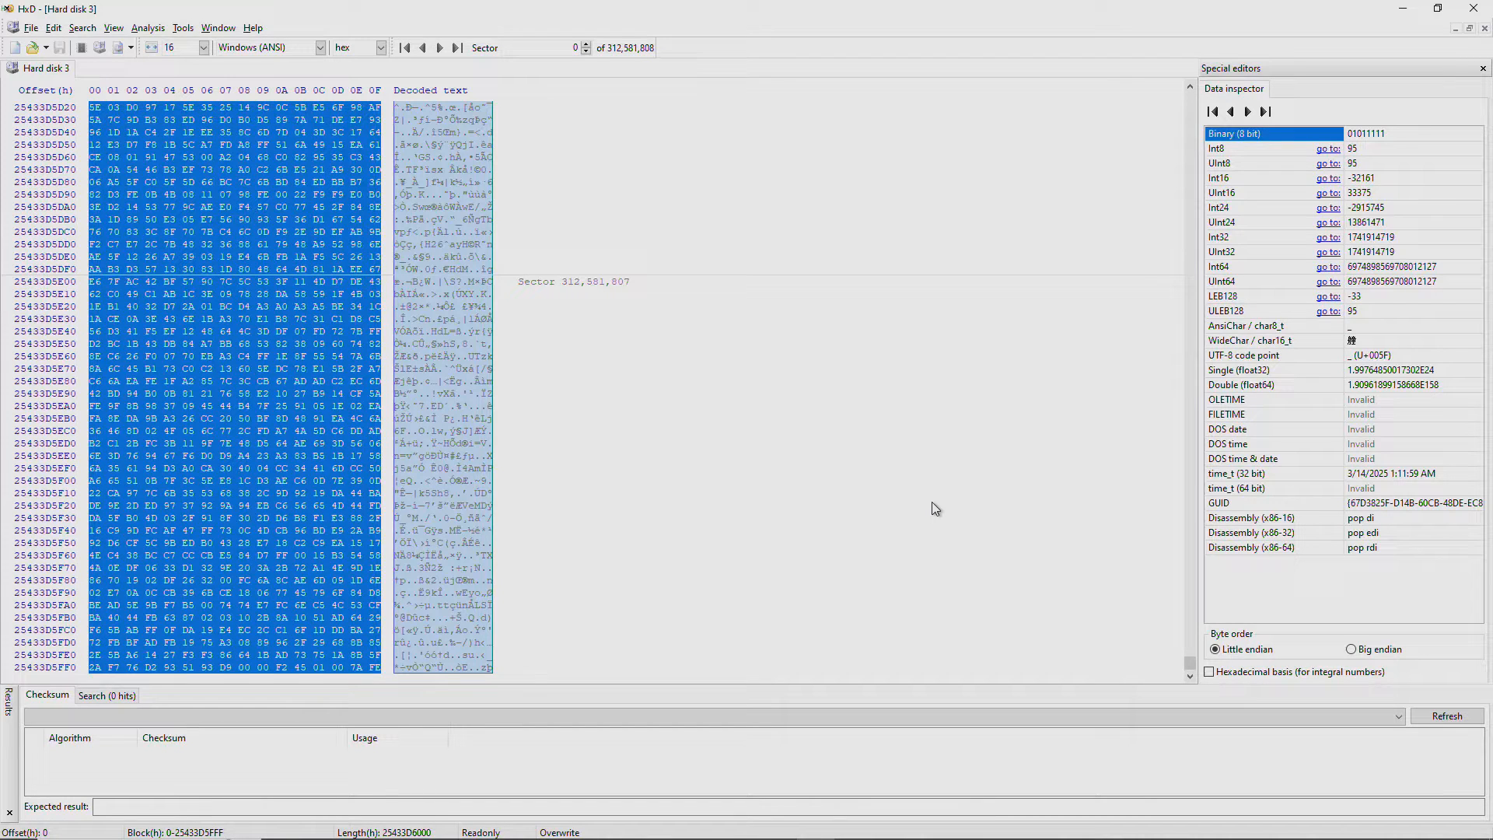
{"action": "key", "text": "ctrl+e"}
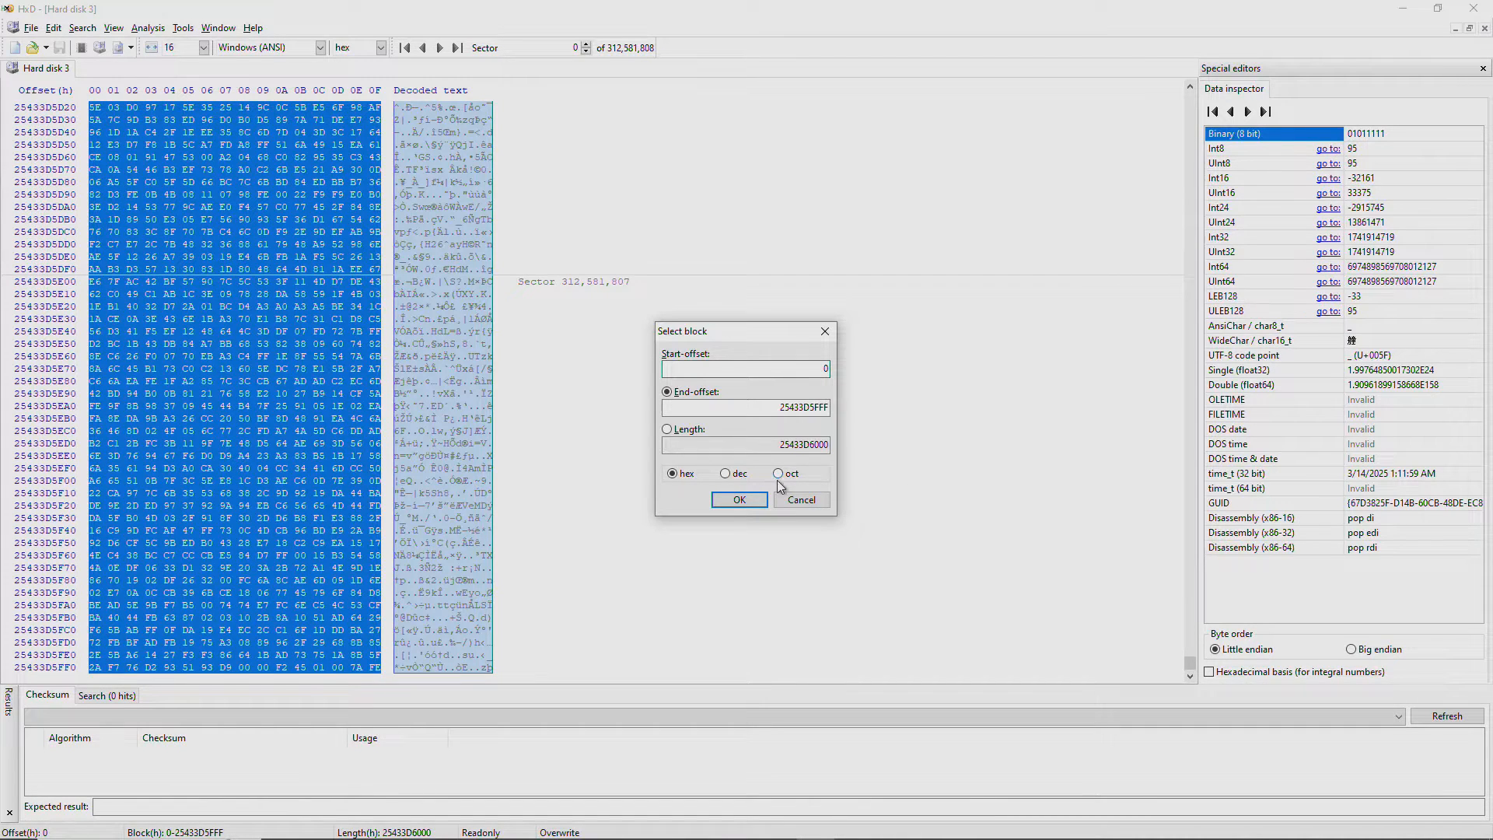
{"action": "left_click_drag", "start_coordinate": [787, 407], "coordinate": [877, 406]}
{"action": "key", "text": "Home"}
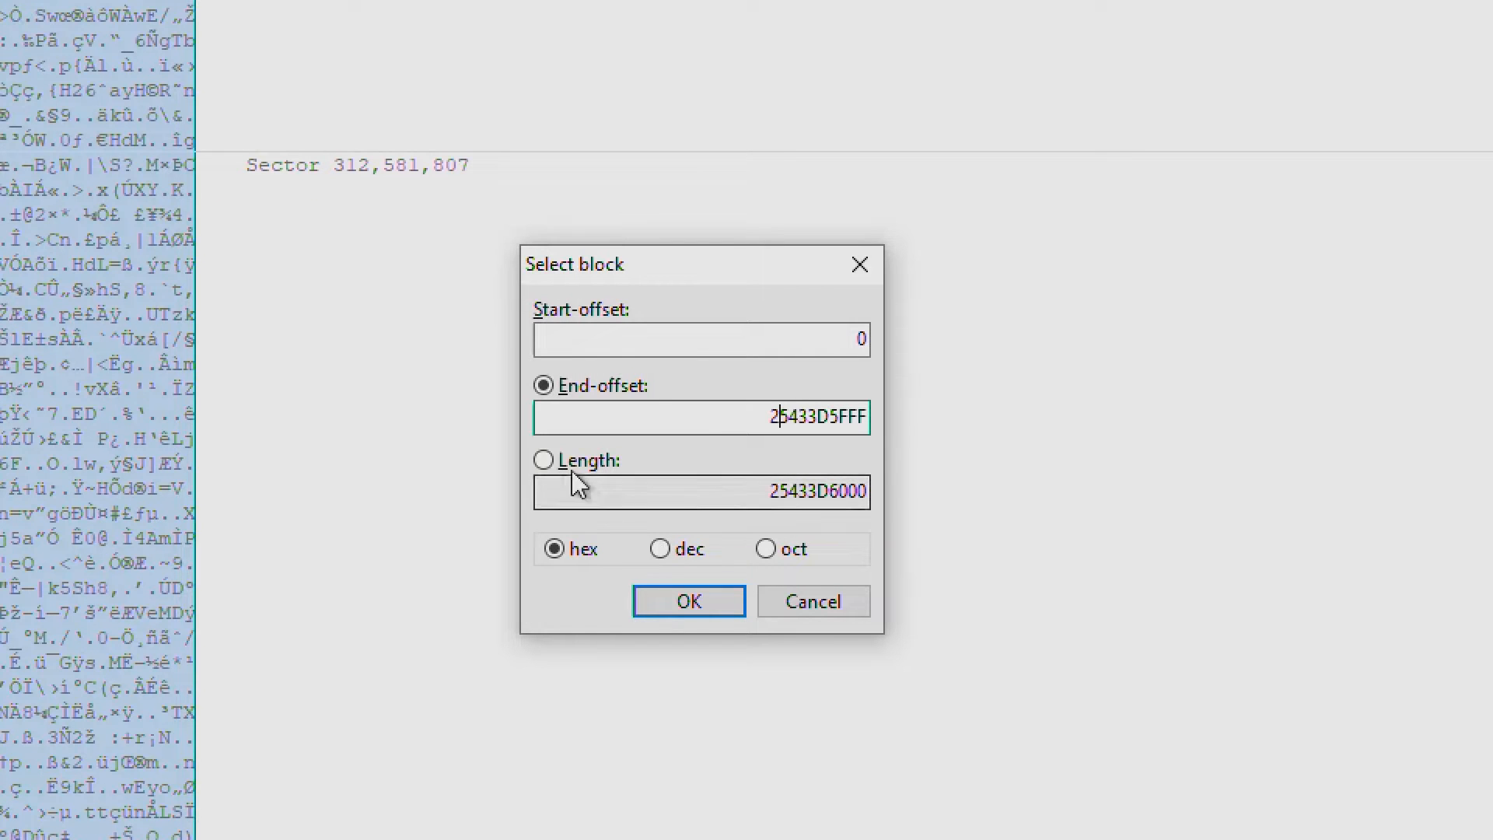
{"action": "left_click", "coordinate": [666, 429]}
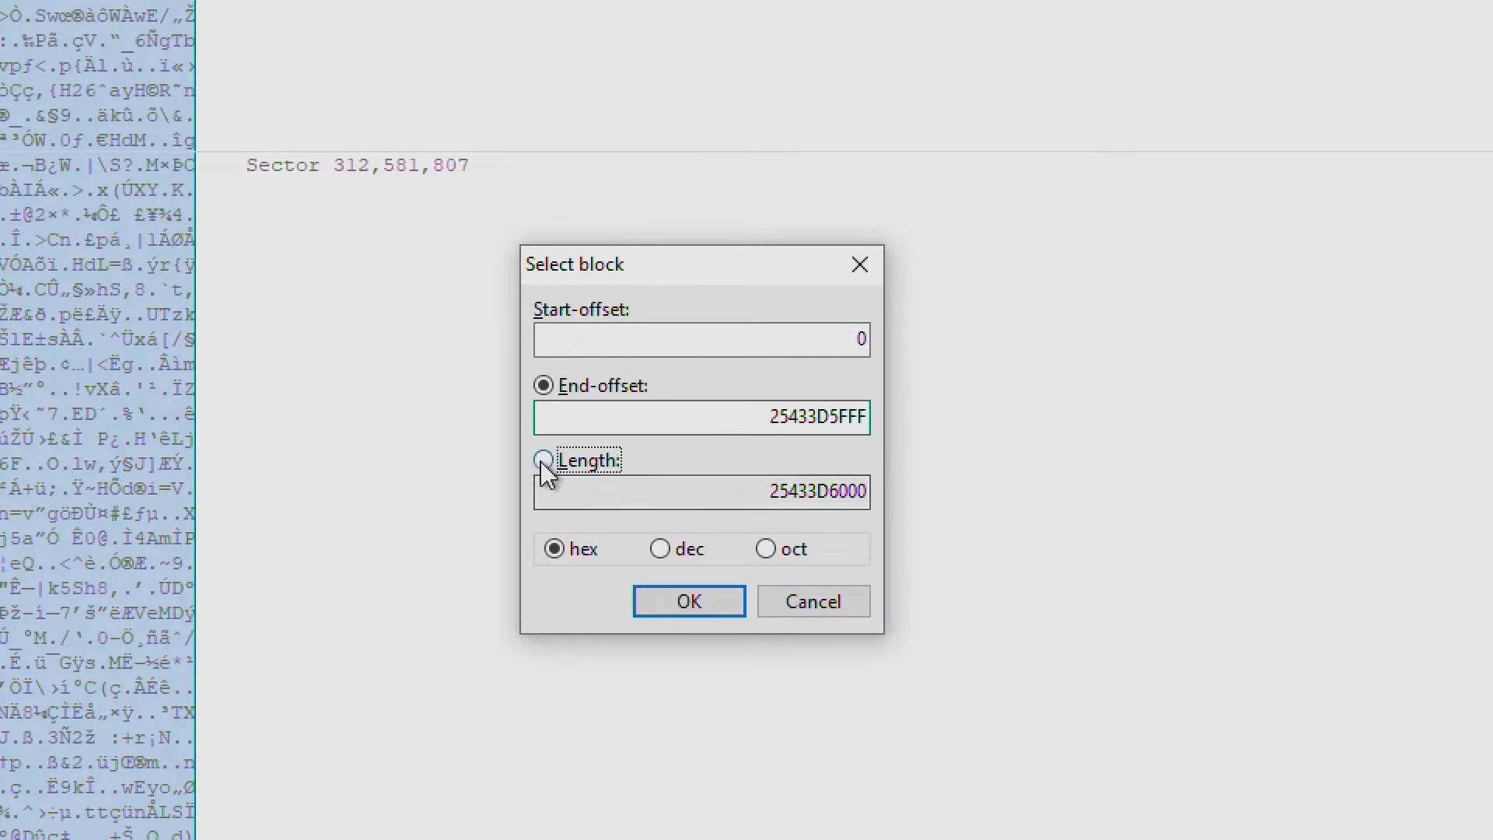
{"action": "left_click", "coordinate": [779, 491]}
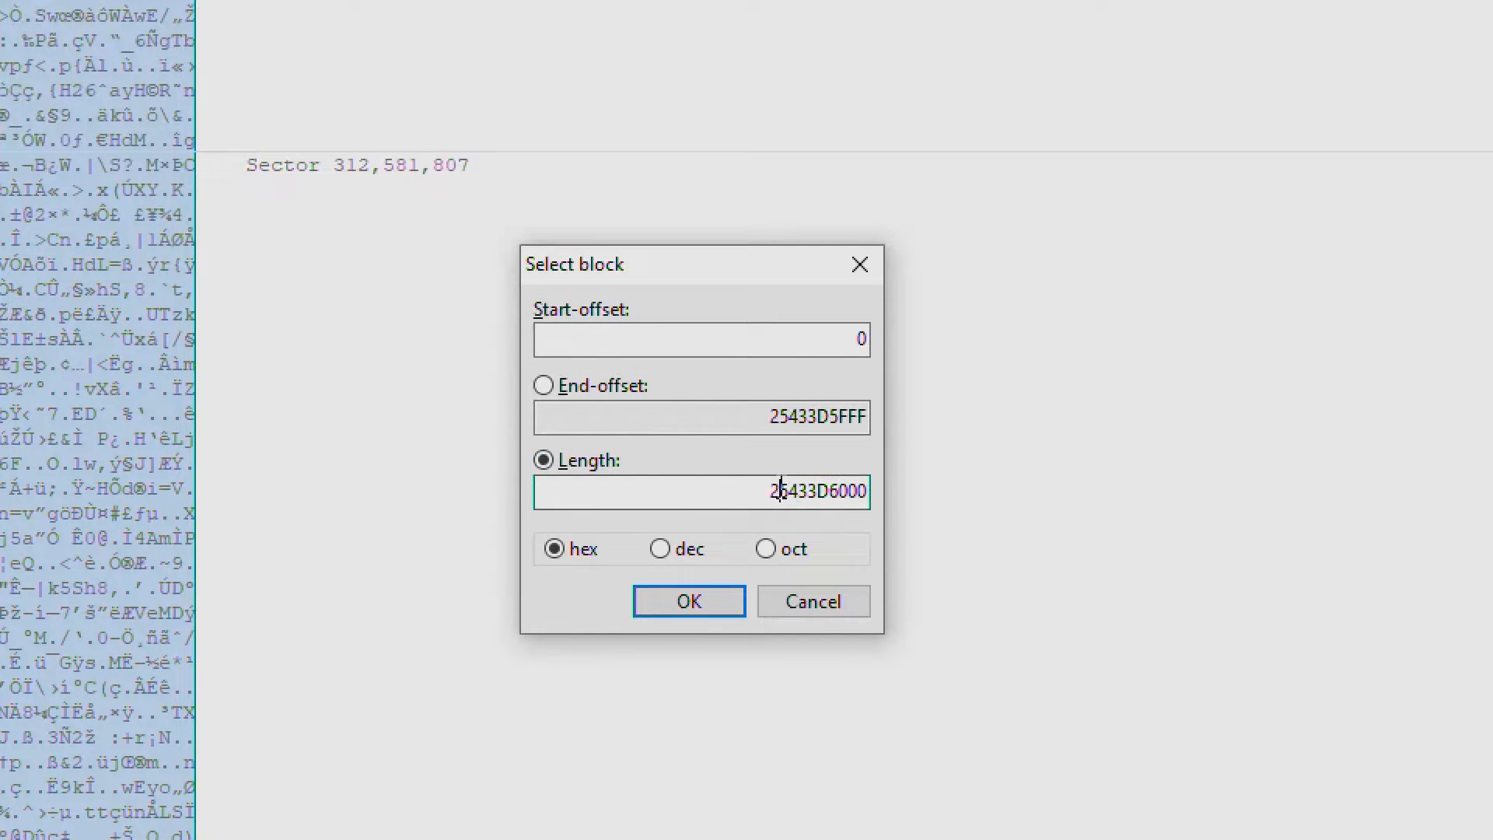
{"action": "type", "text": "00"}
{"action": "key", "text": "Delete"}
{"action": "key", "text": "Delete"}
{"action": "type", "text": "0"}
{"action": "key", "text": "Delete"}
{"action": "type", "text": "0"}
{"action": "key", "text": "Delete"}
{"action": "type", "text": "0"}
{"action": "key", "text": "Delete"}
{"action": "left_click", "coordinate": [715, 610]}
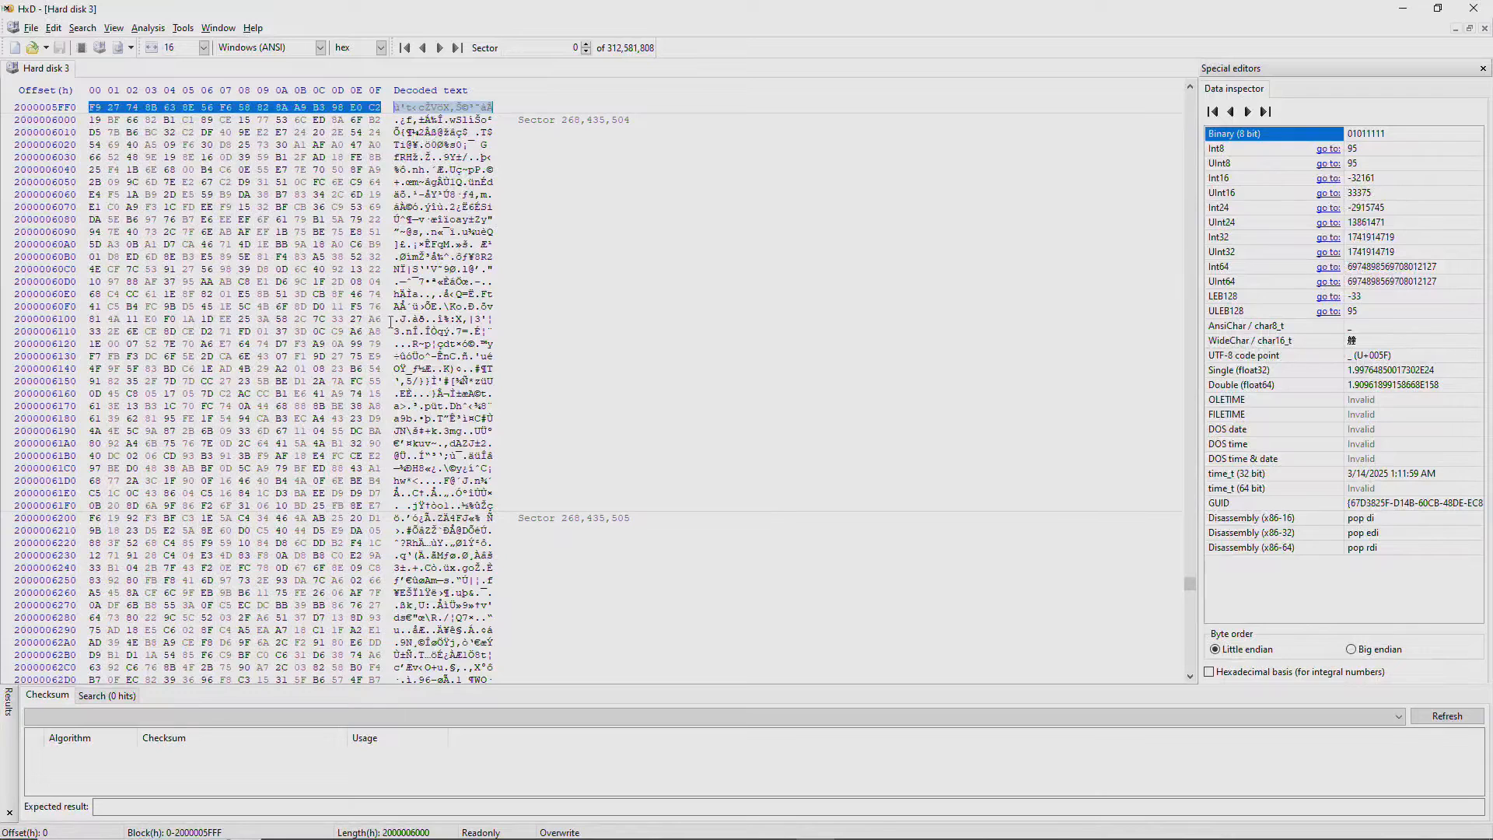
{"action": "left_click", "coordinate": [43, 31]}
{"action": "left_click", "coordinate": [81, 164]}
{"action": "type", "text": "0"}
{"action": "key", "text": "Return"}
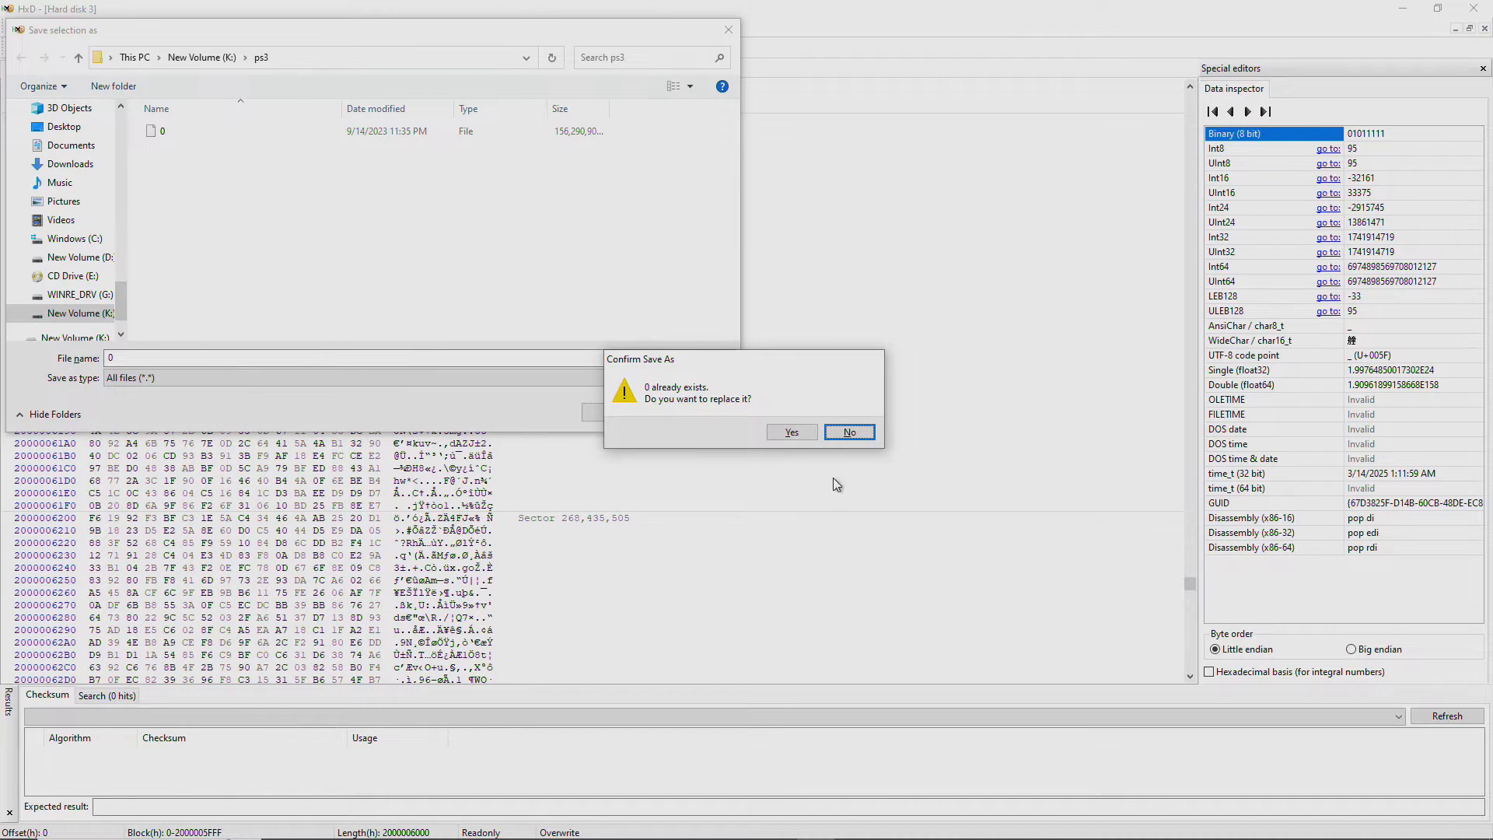
{"action": "left_click", "coordinate": [790, 434]}
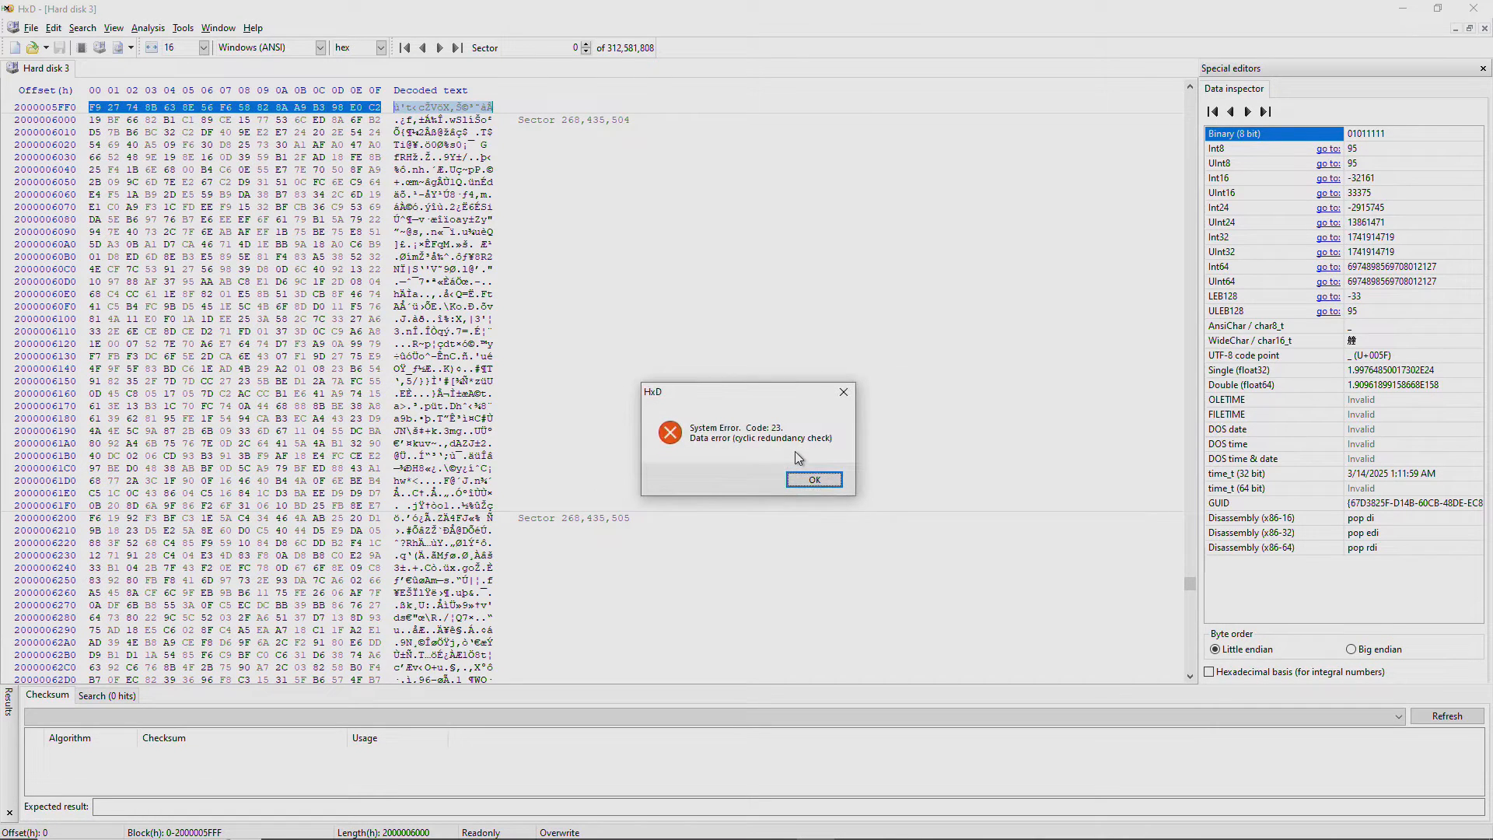
{"action": "key", "text": "Return"}
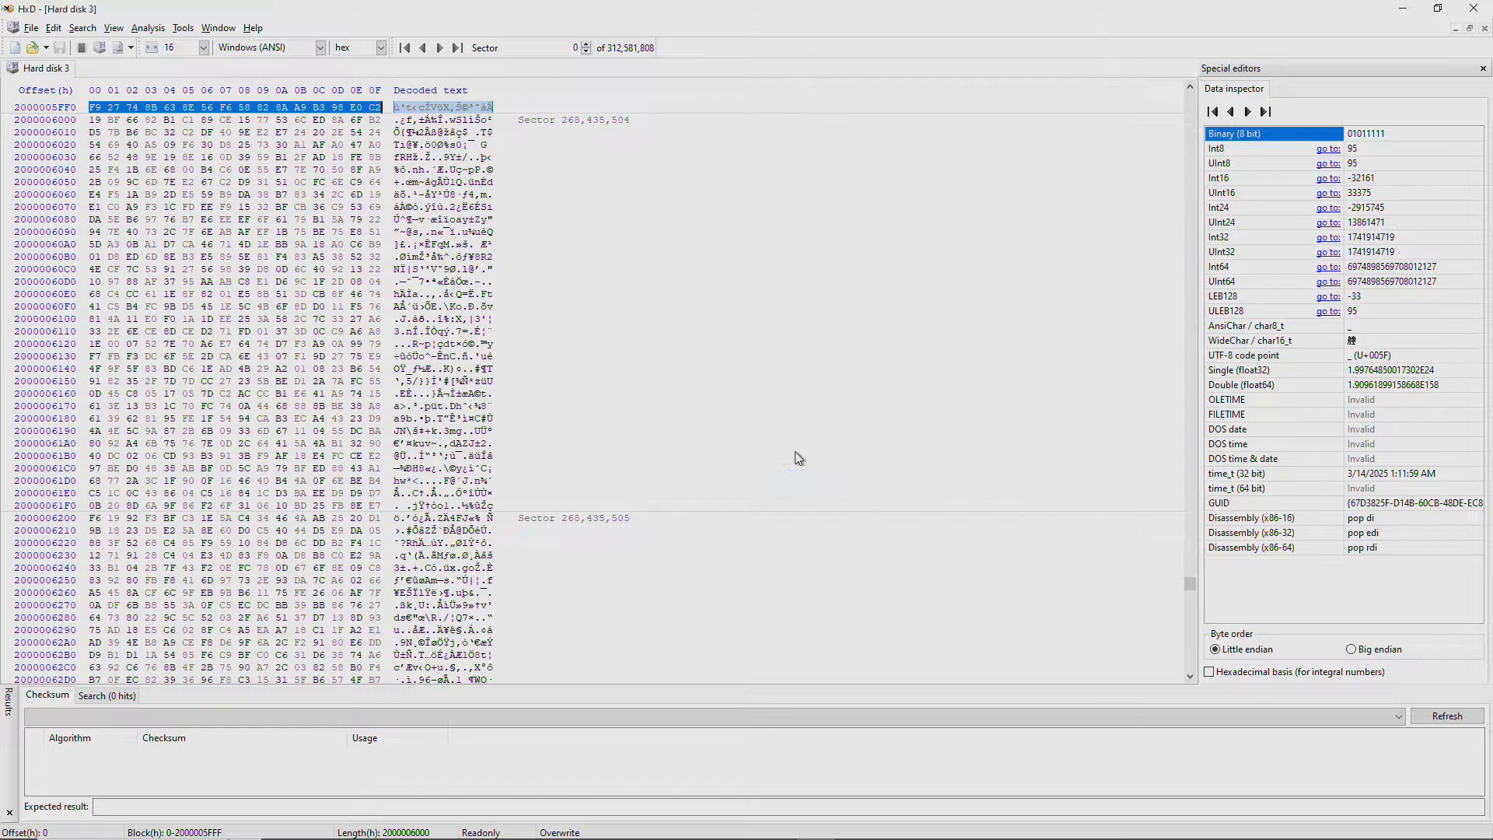
{"action": "key", "text": "ctrl+e"}
{"action": "left_click", "coordinate": [782, 448]}
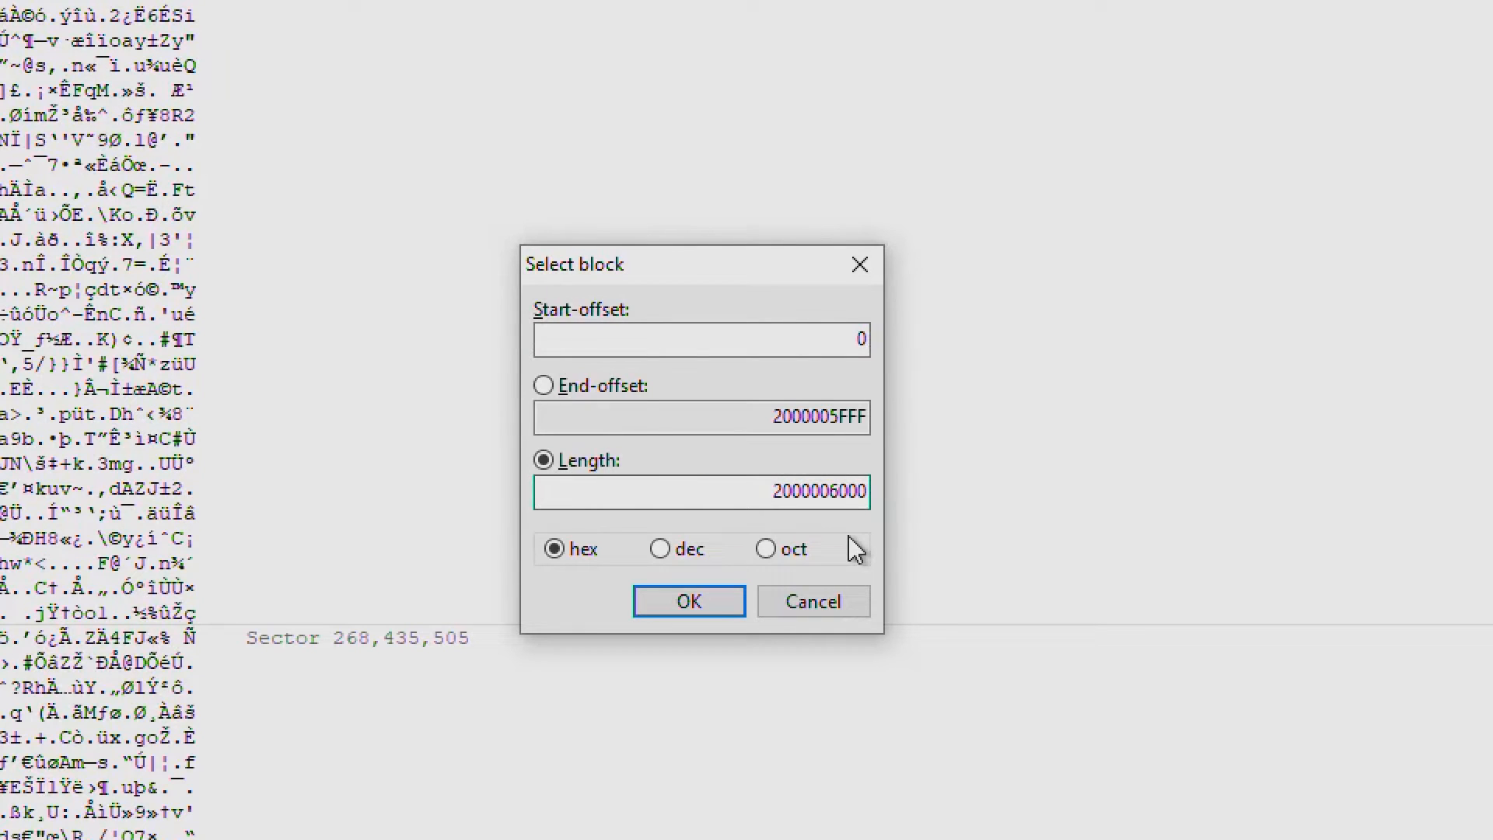
{"action": "type", "text": "1"}
{"action": "key", "text": "Delete"}
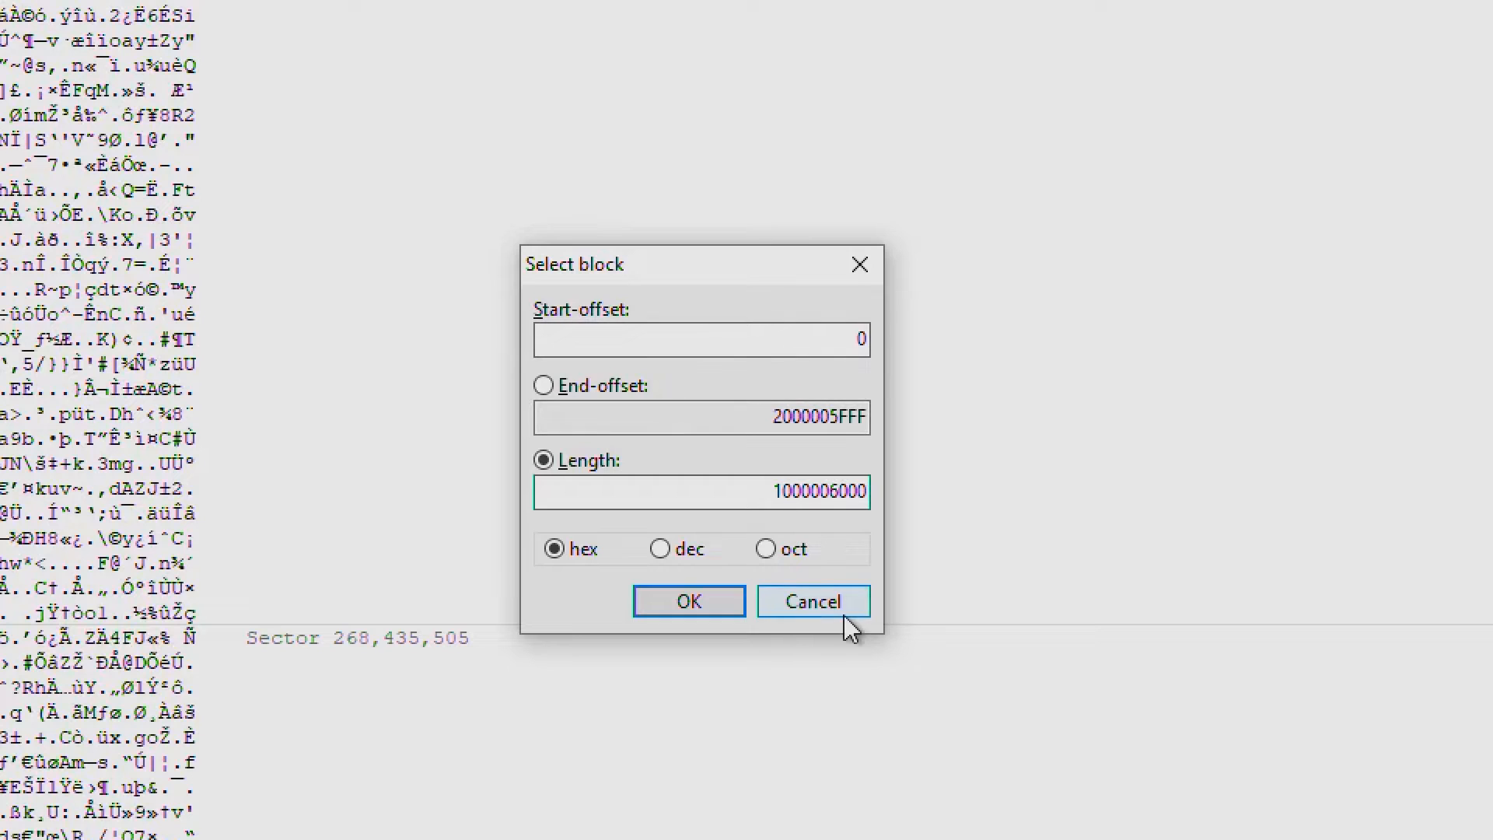
{"action": "left_click", "coordinate": [699, 612]}
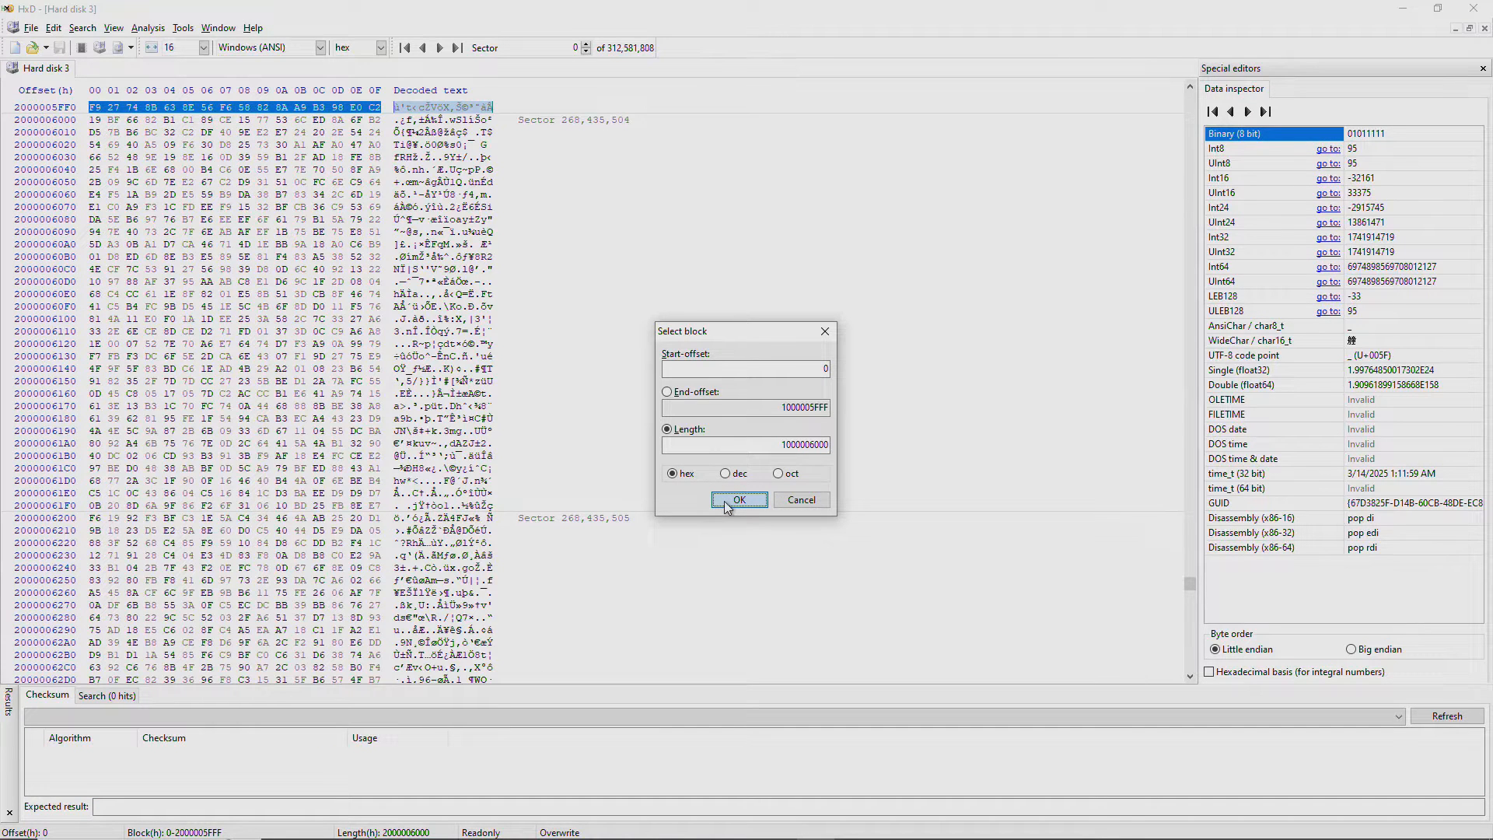
{"action": "left_click", "coordinate": [725, 501]}
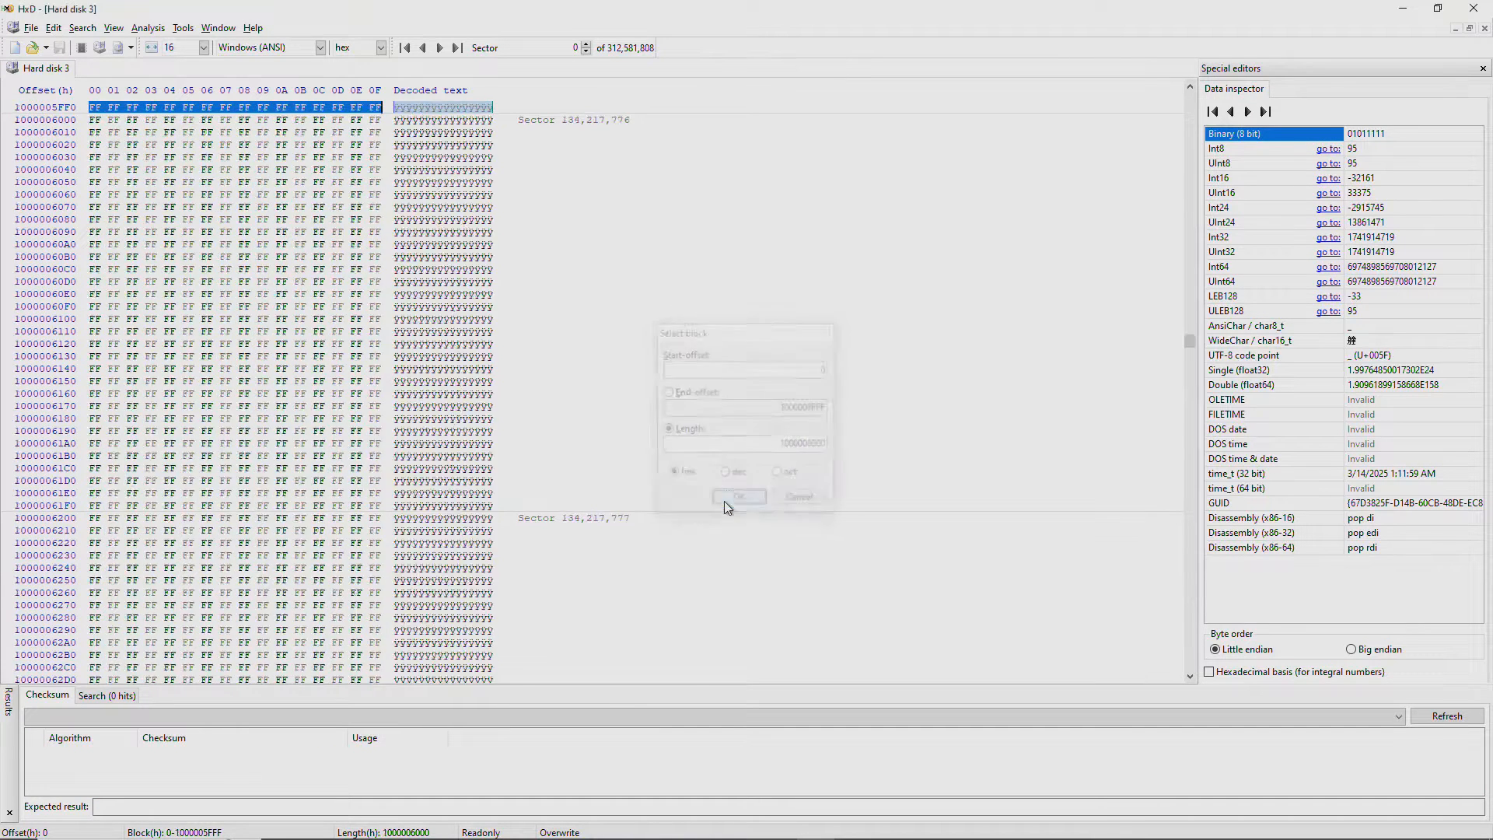
{"action": "left_click", "coordinate": [31, 29]}
{"action": "left_click", "coordinate": [72, 161]}
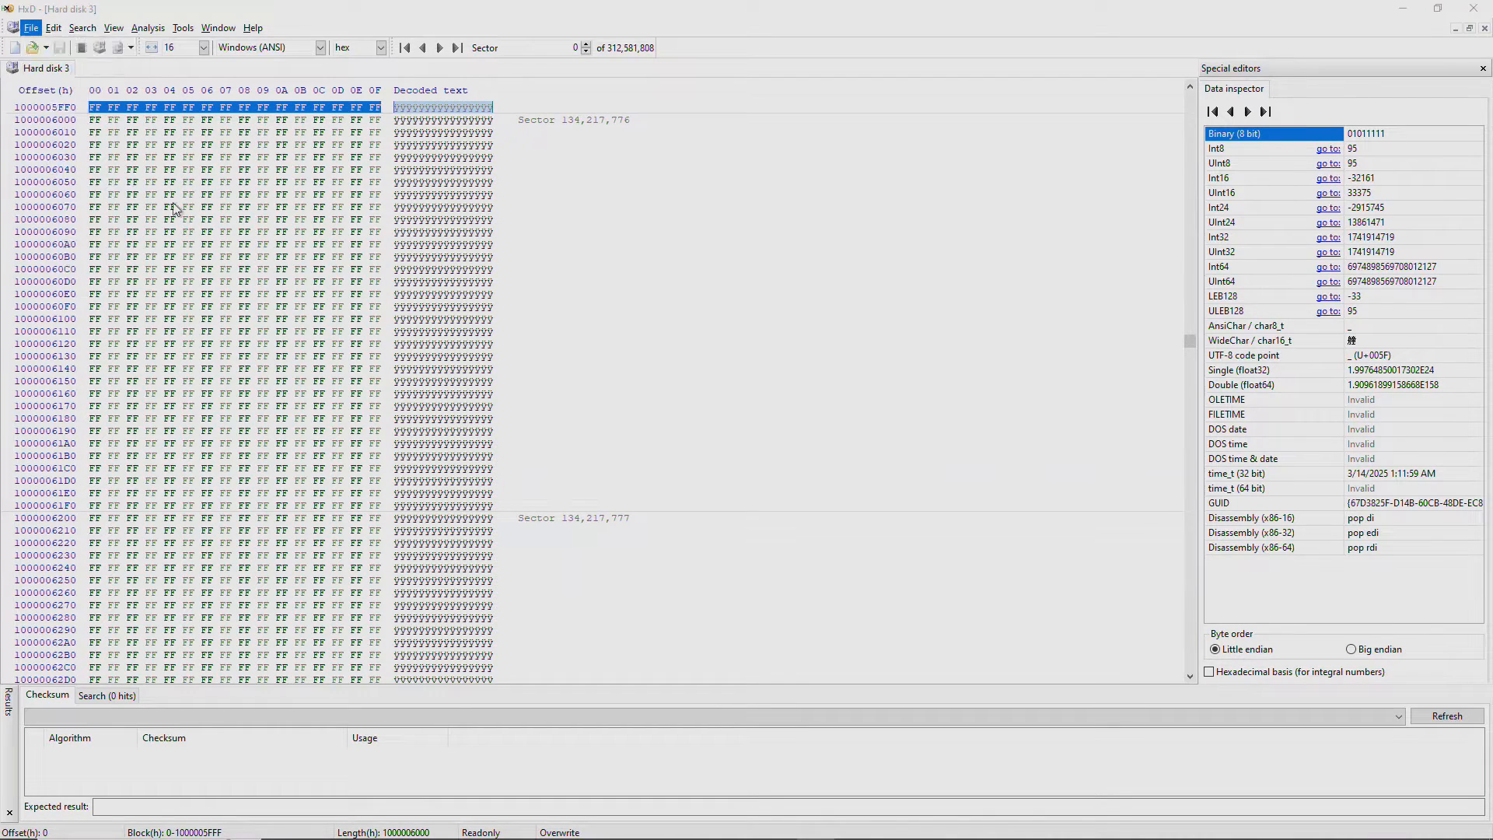
{"action": "type", "text": "0"}
{"action": "key", "text": "Return"}
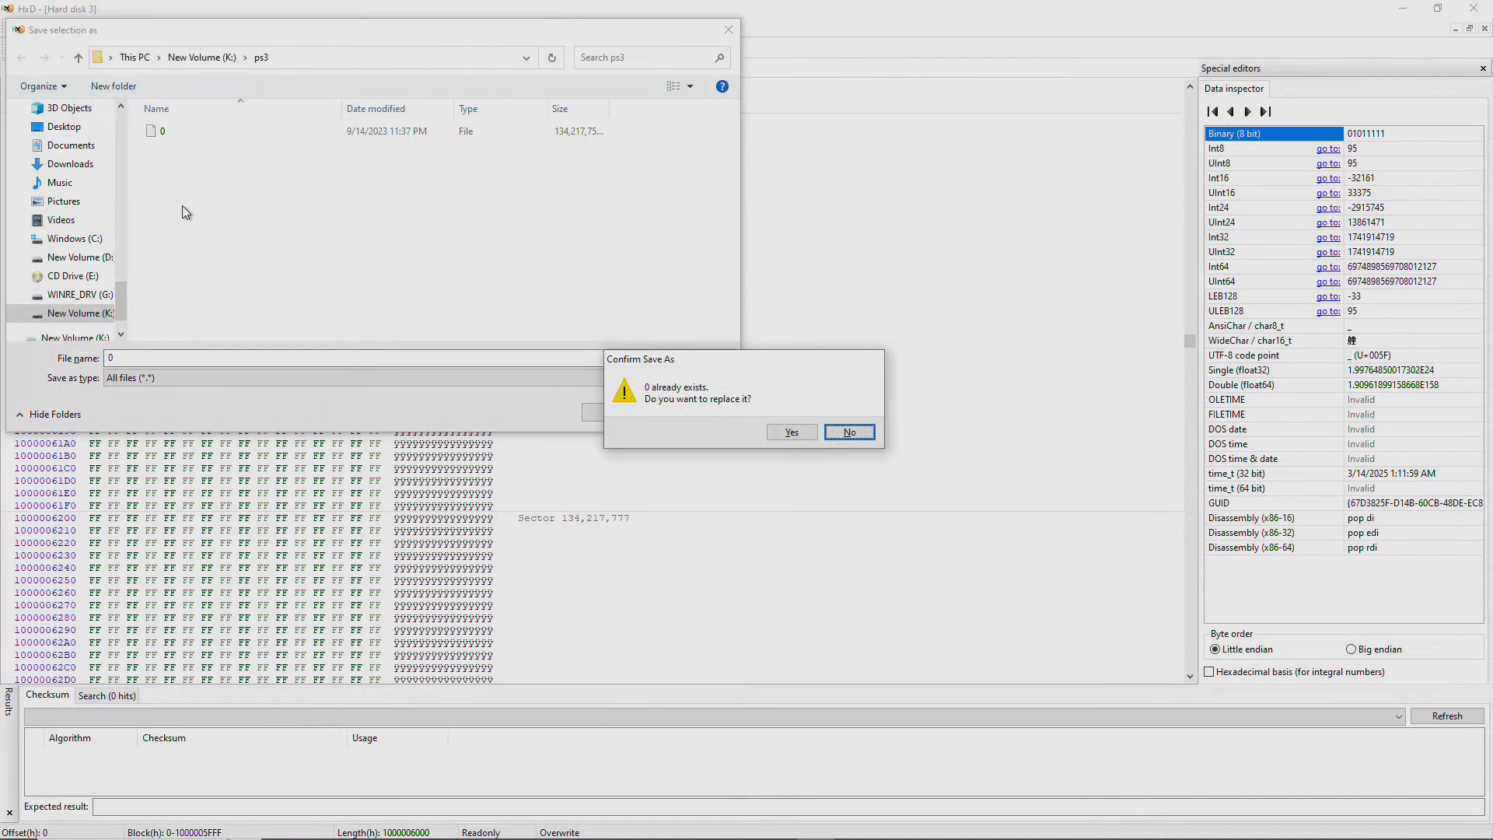
{"action": "key", "text": "y"}
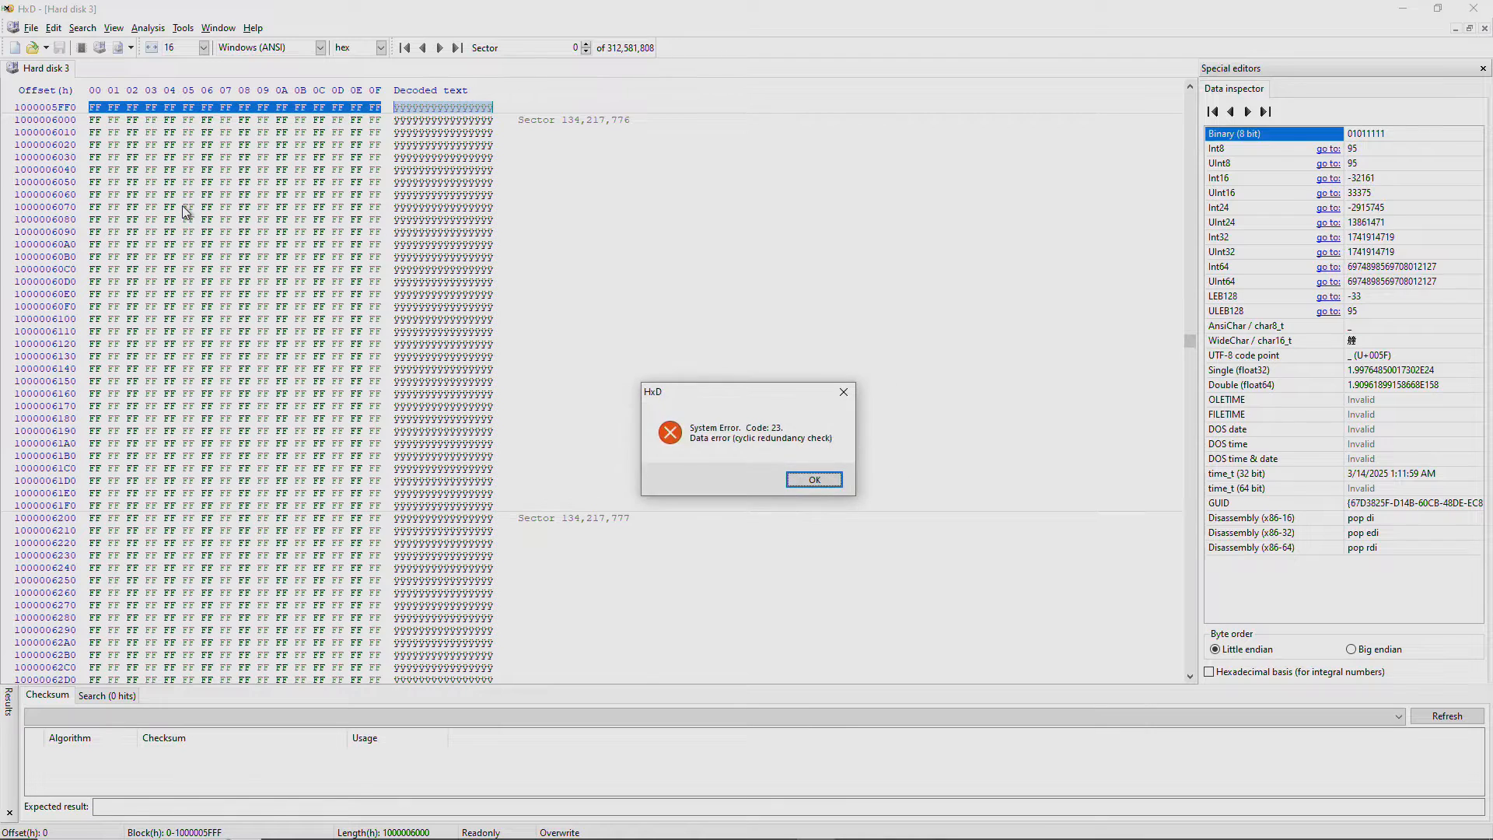
{"action": "key", "text": "Return"}
Set the selected block's hexadecimal length to 800000000, starting at offset 0.
{"action": "key", "text": "ctrl+e"}
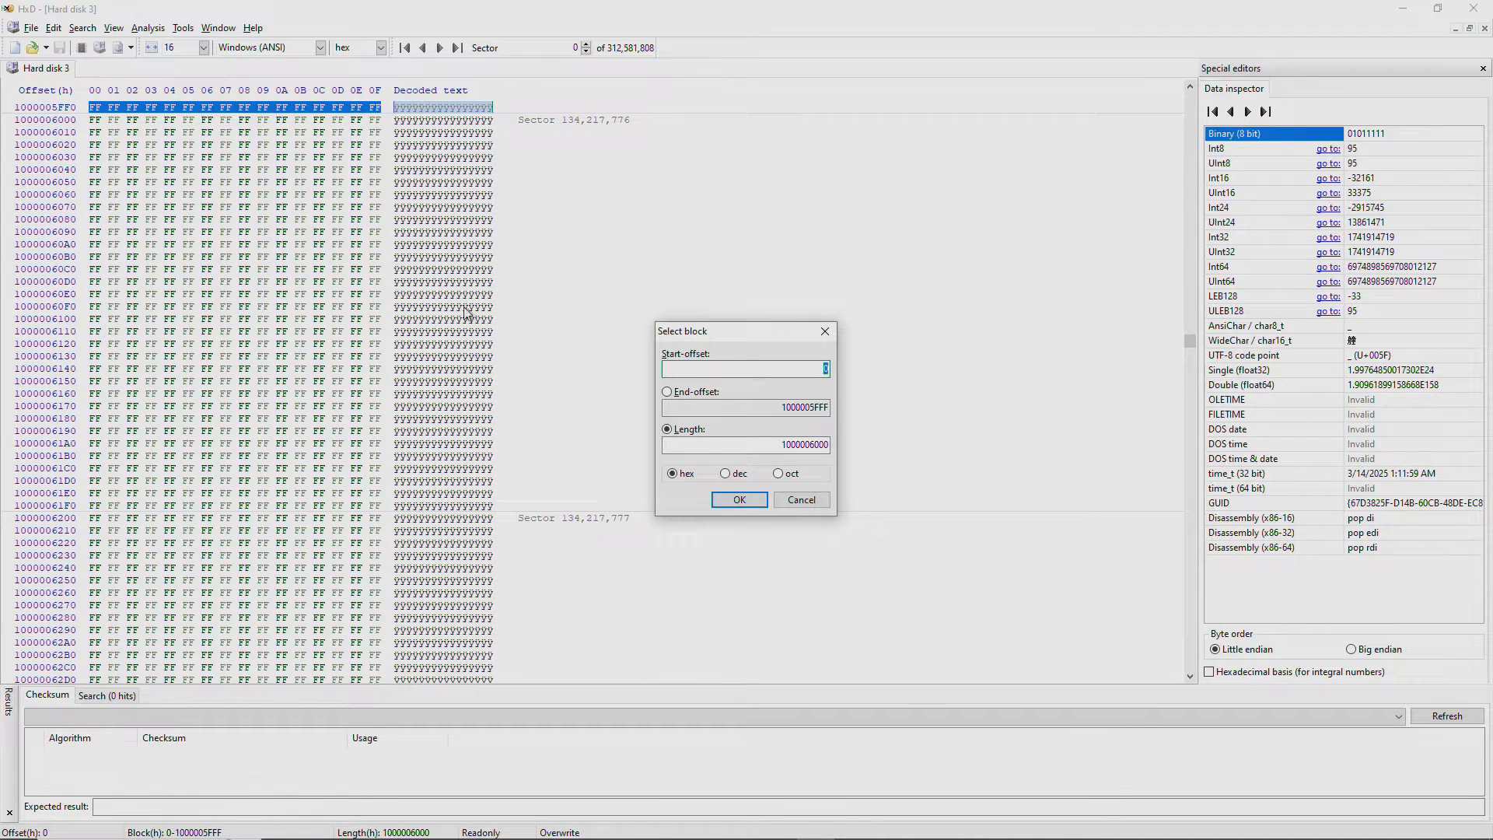
{"action": "left_click", "coordinate": [783, 446]}
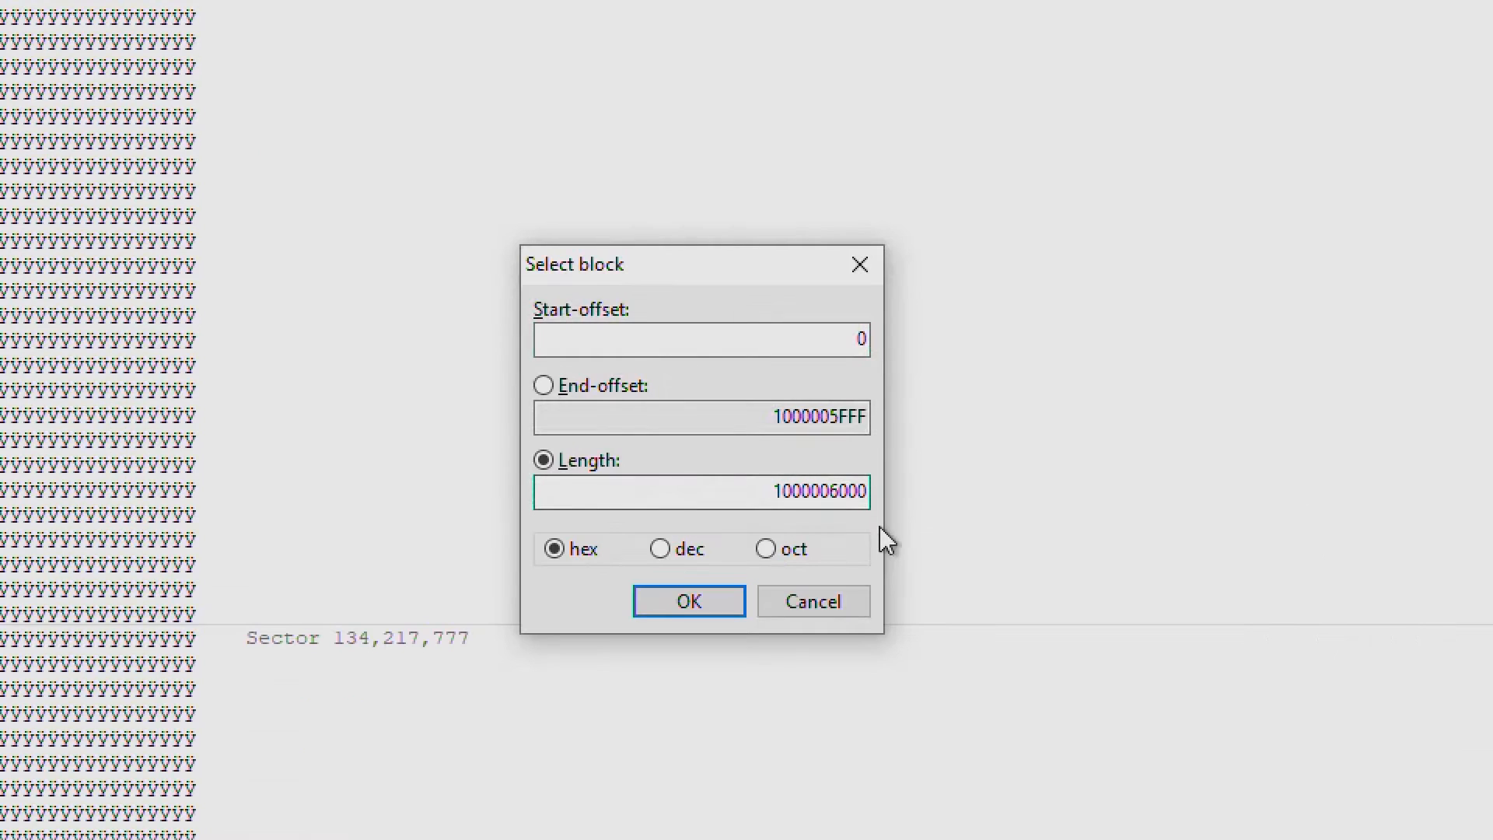
{"action": "key", "text": "Delete"}
{"action": "key", "text": "Delete"}
{"action": "type", "text": "8"}
{"action": "left_click", "coordinate": [786, 333]}
{"action": "left_click", "coordinate": [839, 491]}
{"action": "key", "text": "BackSpace"}
{"action": "type", "text": "0"}
{"action": "left_click", "coordinate": [706, 490]}
{"action": "left_click", "coordinate": [748, 341]}
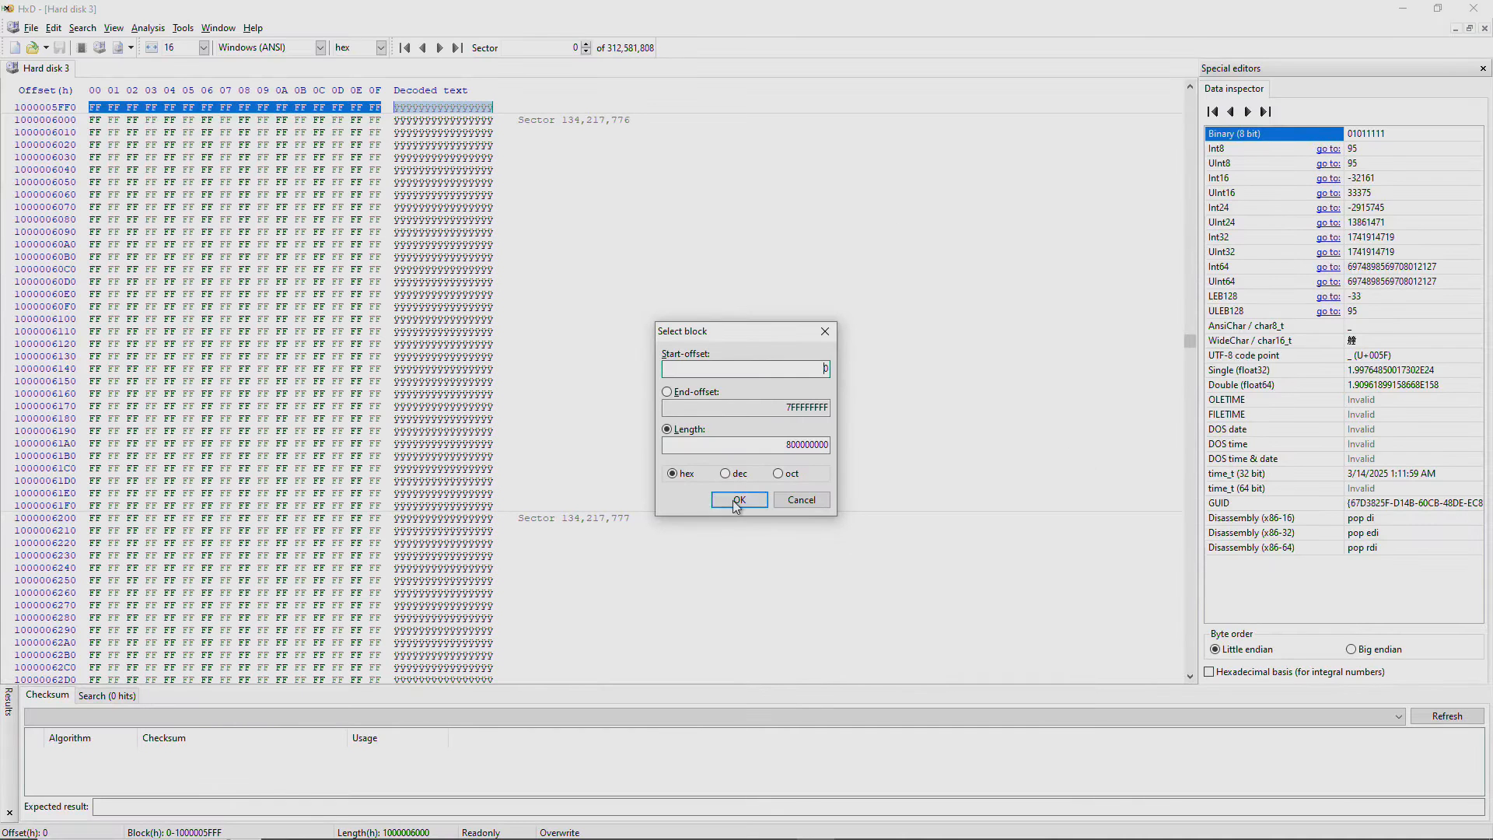
{"action": "left_click", "coordinate": [736, 502]}
Try to save the block of hex length 800000000 as 0 in the ps3 folder, replacing the existing file.
{"action": "left_click", "coordinate": [31, 28]}
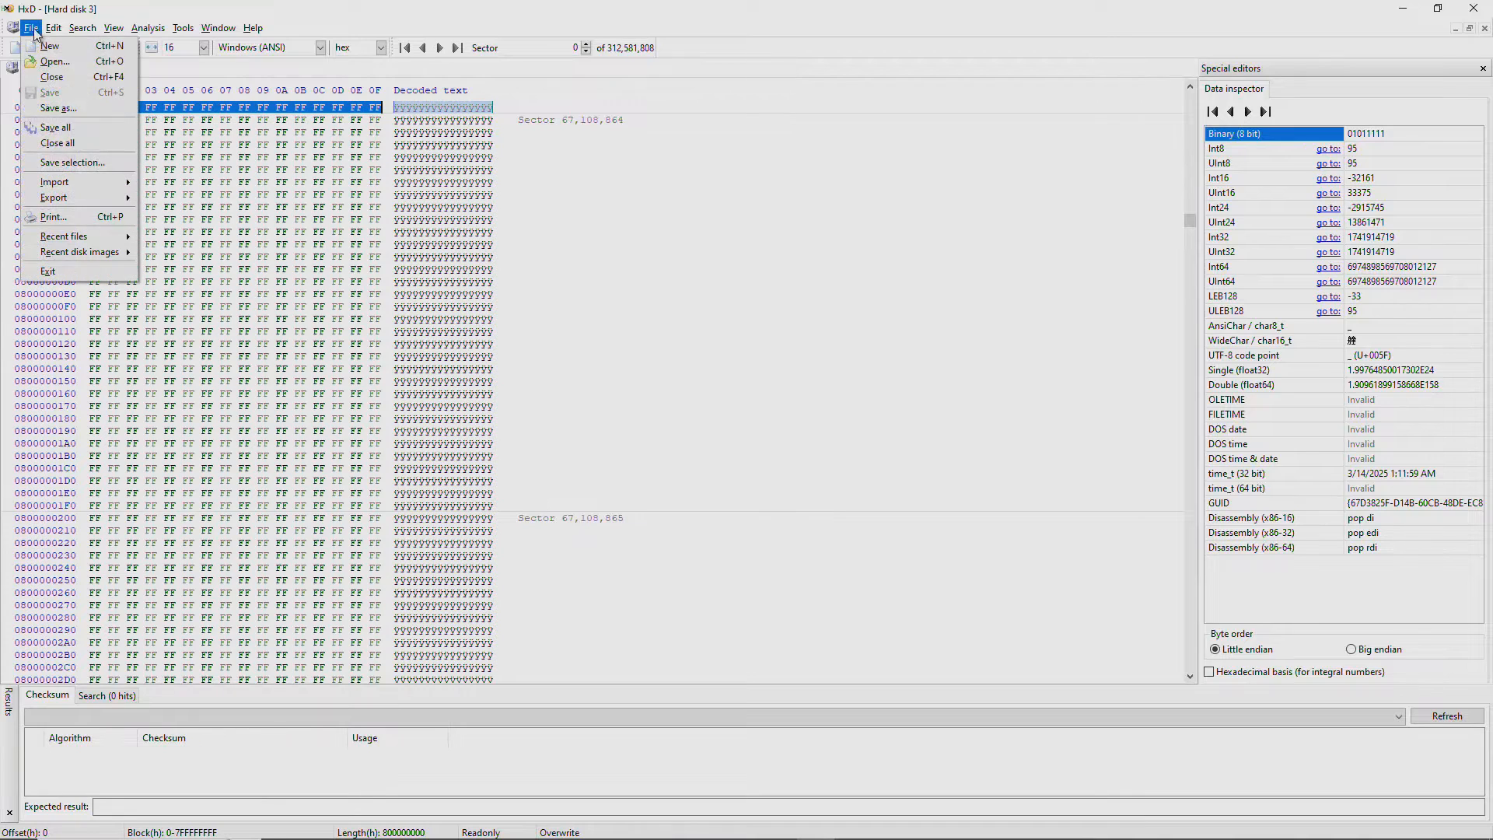
{"action": "left_click", "coordinate": [68, 163]}
{"action": "type", "text": "0"}
{"action": "key", "text": "Return"}
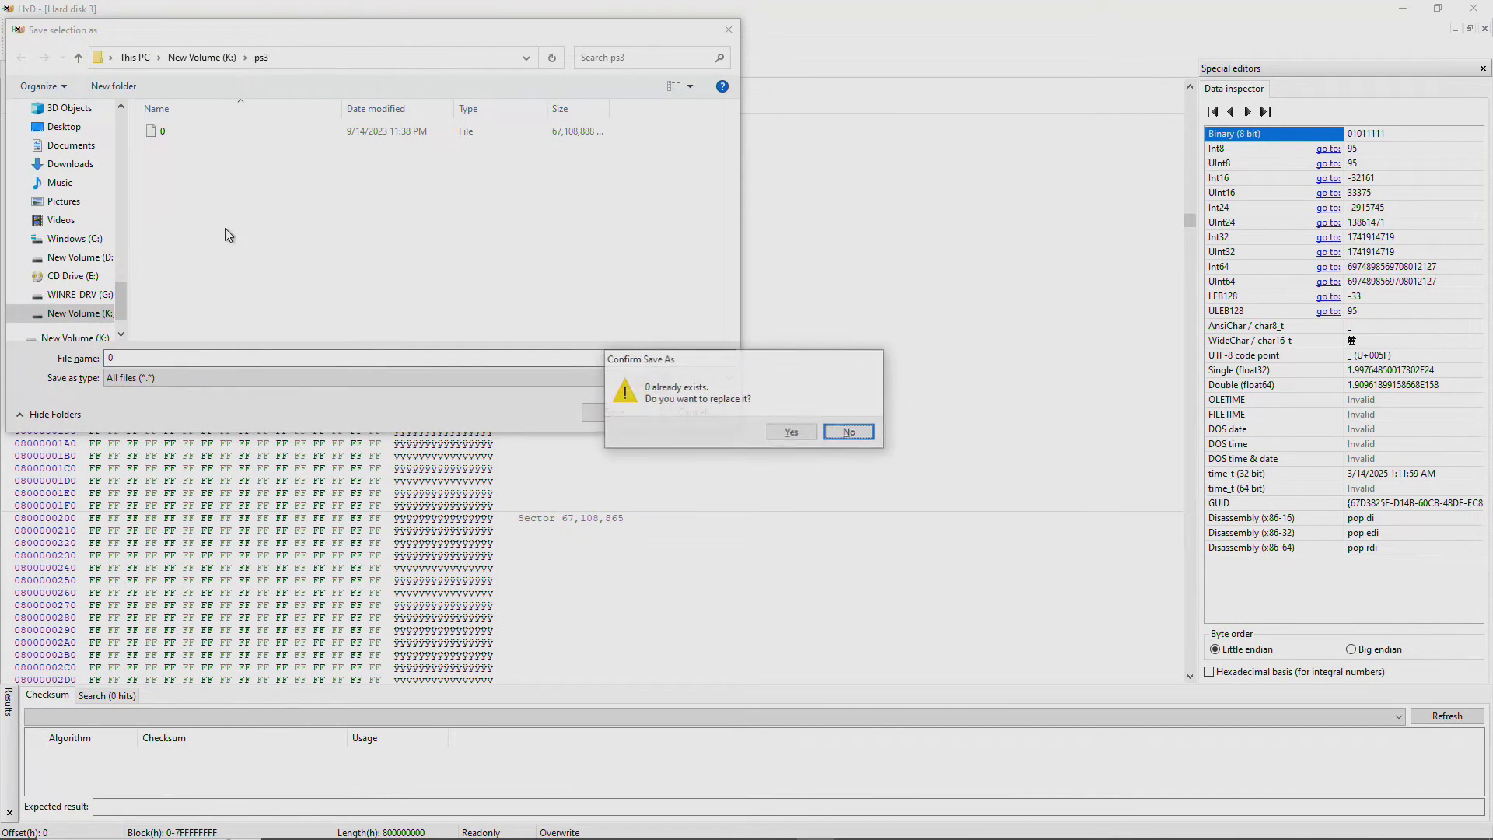
{"action": "key", "text": "y"}
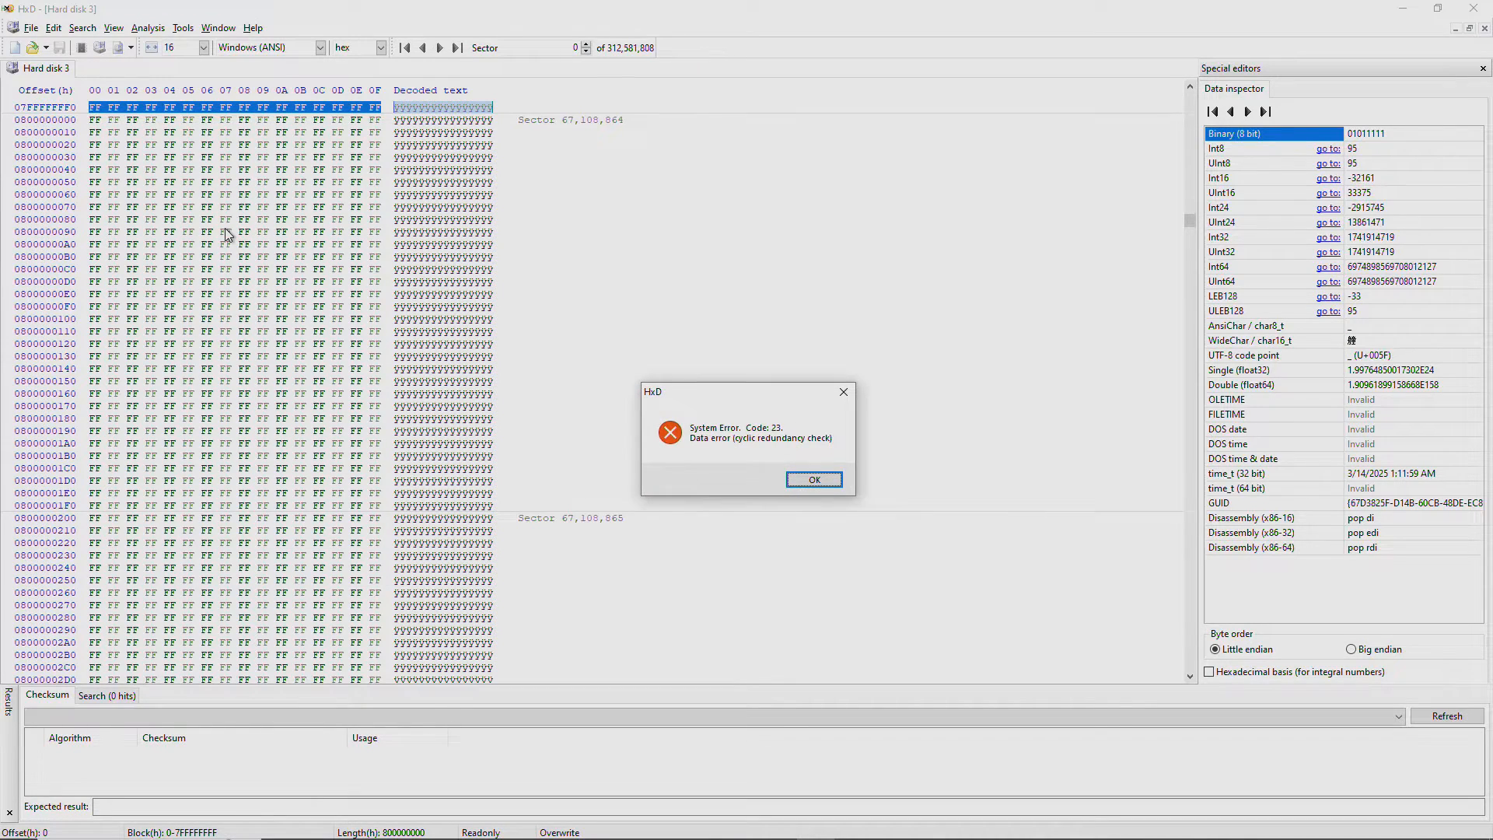
{"action": "key", "text": "Return"}
Set the selected block's hexadecimal length to 400000000, starting at offset 0.
{"action": "key", "text": "ctrl+e"}
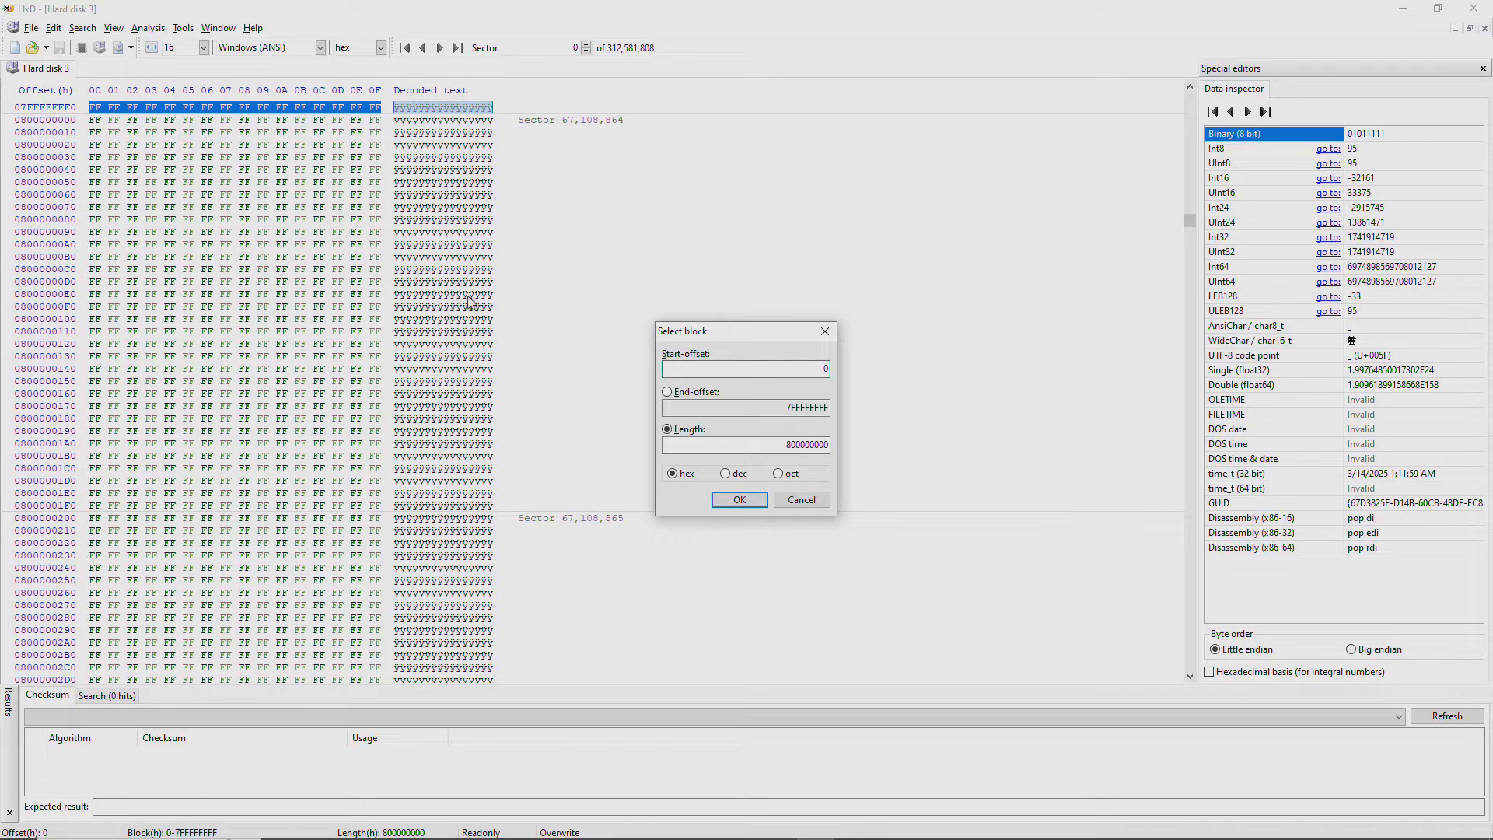
{"action": "left_click", "coordinate": [791, 445]}
{"action": "key", "text": "BackSpace"}
{"action": "type", "text": "4"}
{"action": "left_click", "coordinate": [783, 370]}
{"action": "left_click", "coordinate": [764, 448]}
{"action": "left_click", "coordinate": [741, 501]}
Try to save the block of hex length 400000000 as 0 in the ps3 folder, replacing the existing file.
{"action": "left_click", "coordinate": [30, 29]}
{"action": "left_click", "coordinate": [73, 162]}
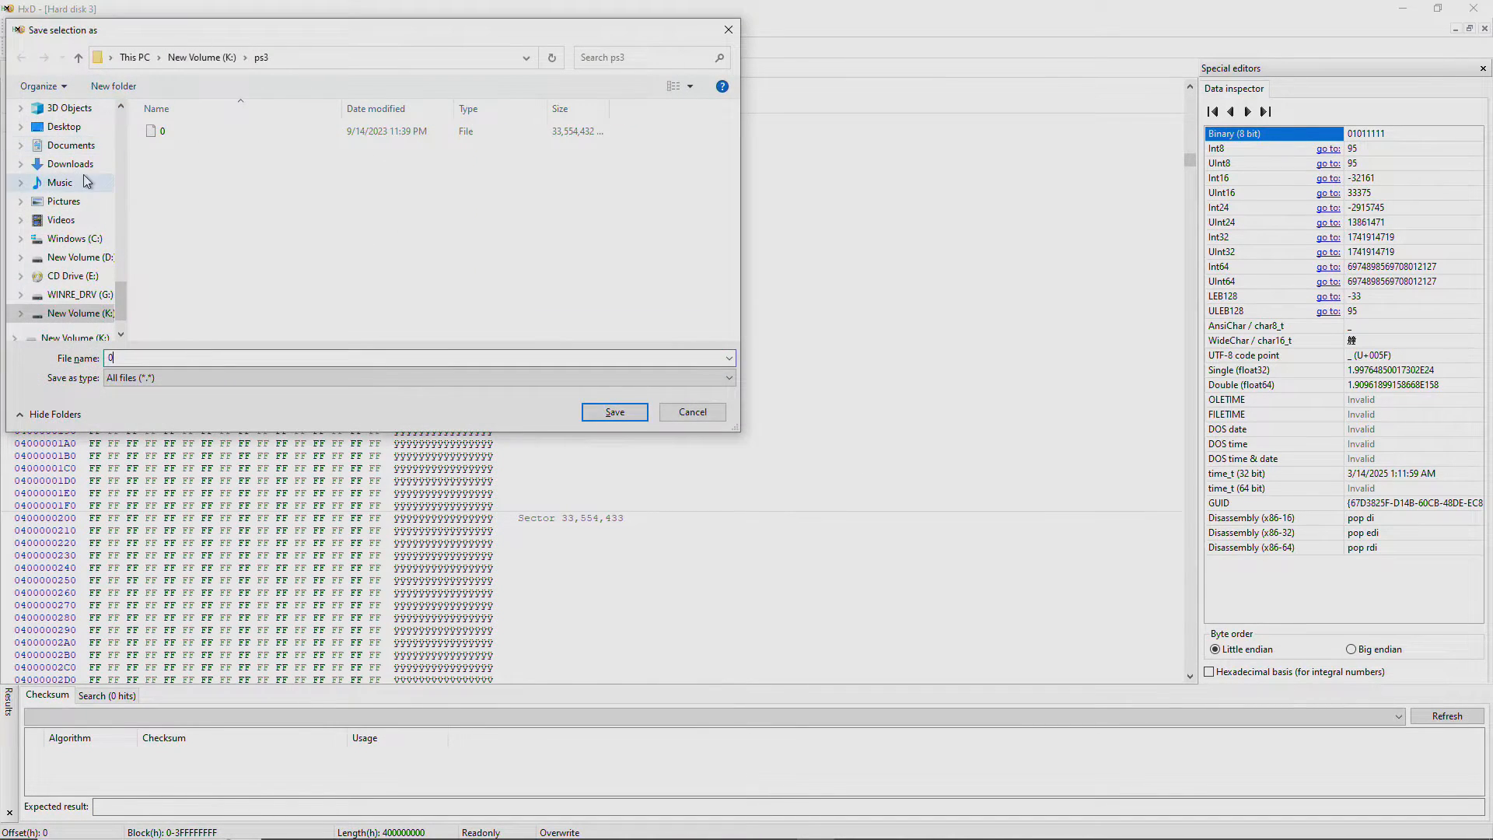
{"action": "key", "text": "Return"}
{"action": "key", "text": "y"}
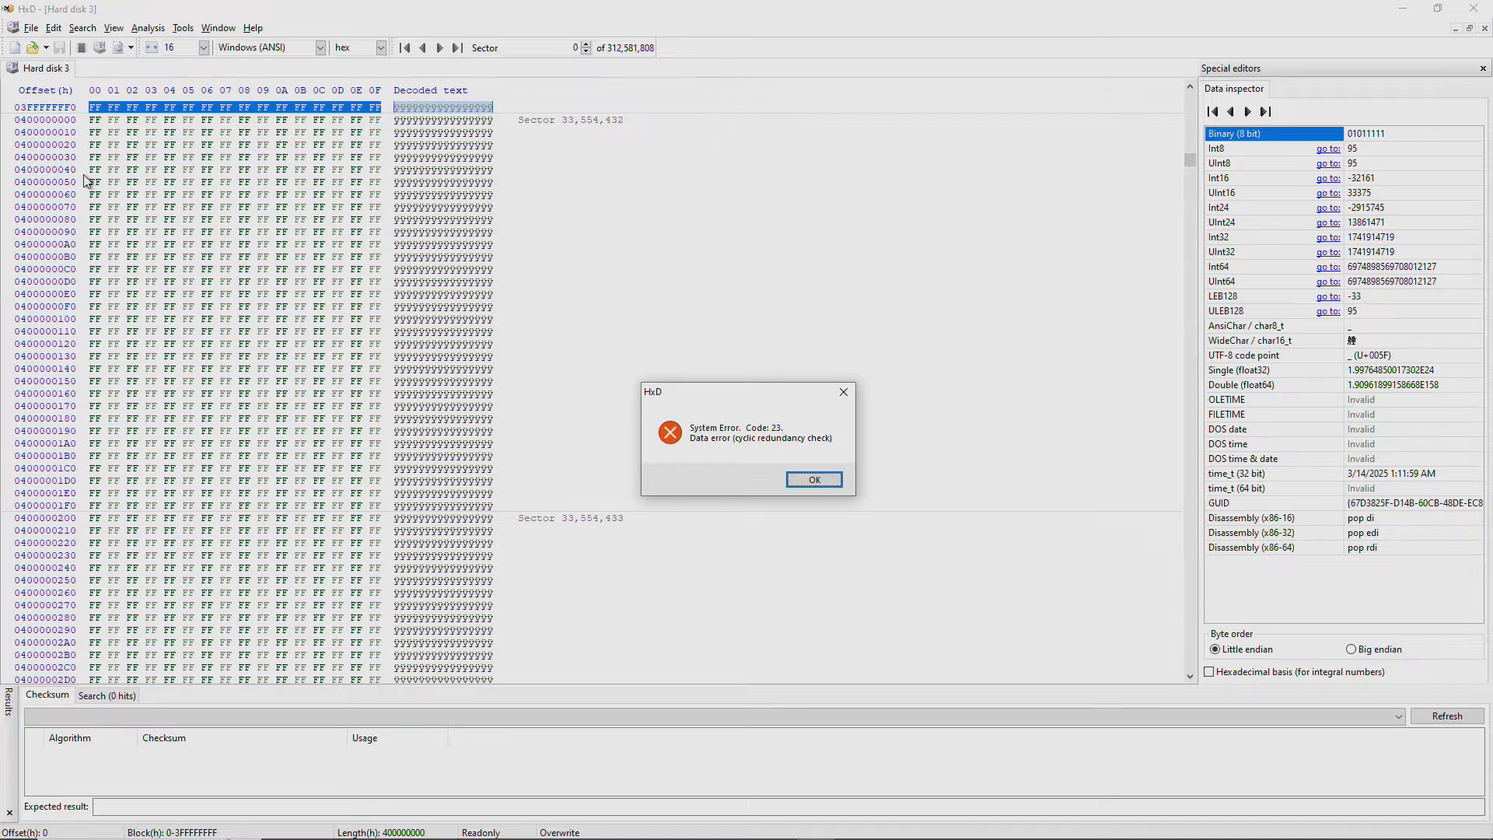
{"action": "key", "text": "Return"}
Set the selected block's hexadecimal length to 200000000, starting at offset 0.
{"action": "key", "text": "ctrl+e"}
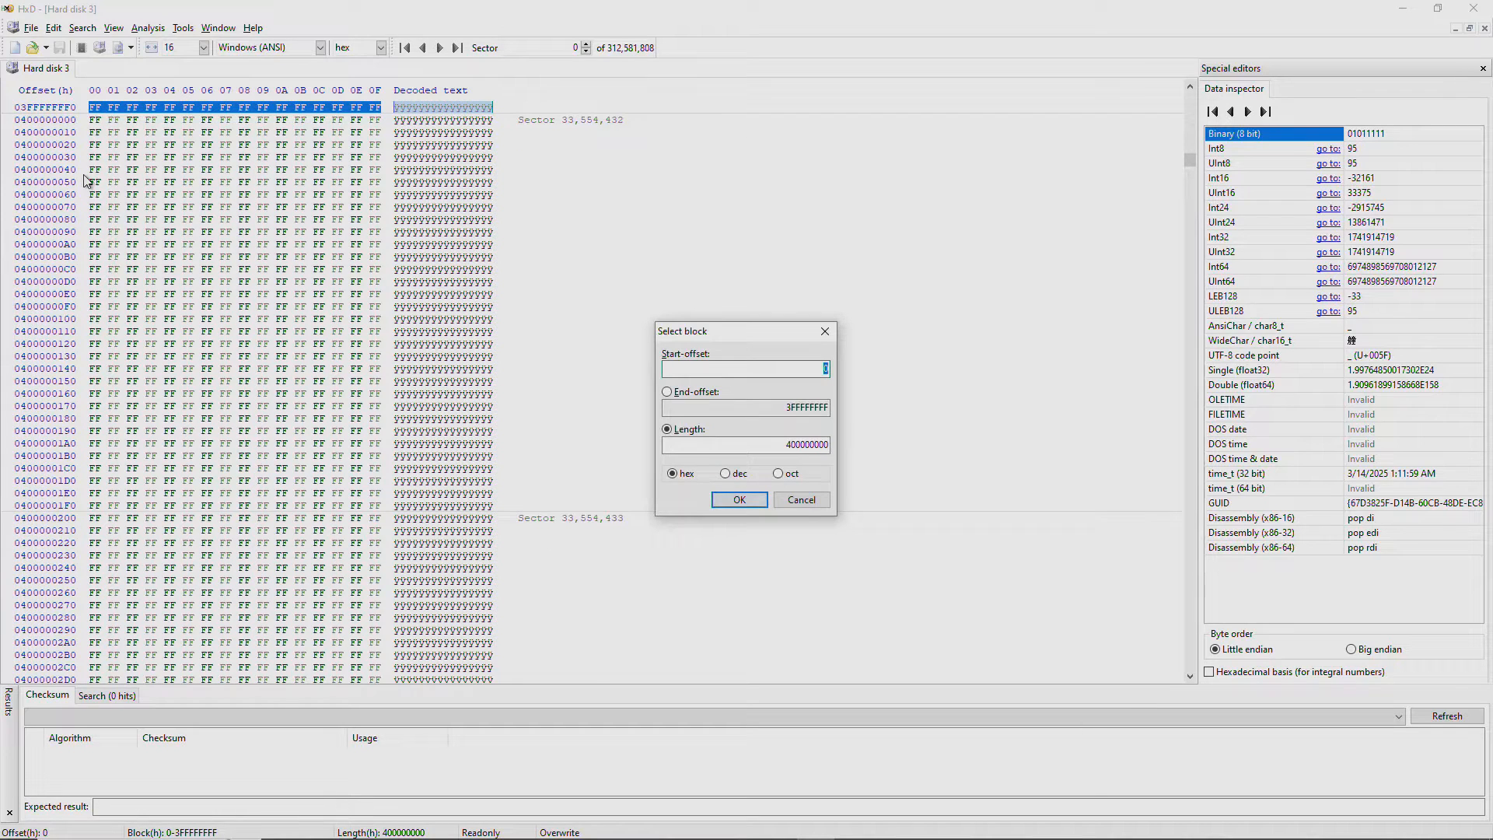
{"action": "left_click", "coordinate": [787, 450]}
{"action": "left_click", "coordinate": [756, 368]}
{"action": "left_click", "coordinate": [752, 498]}
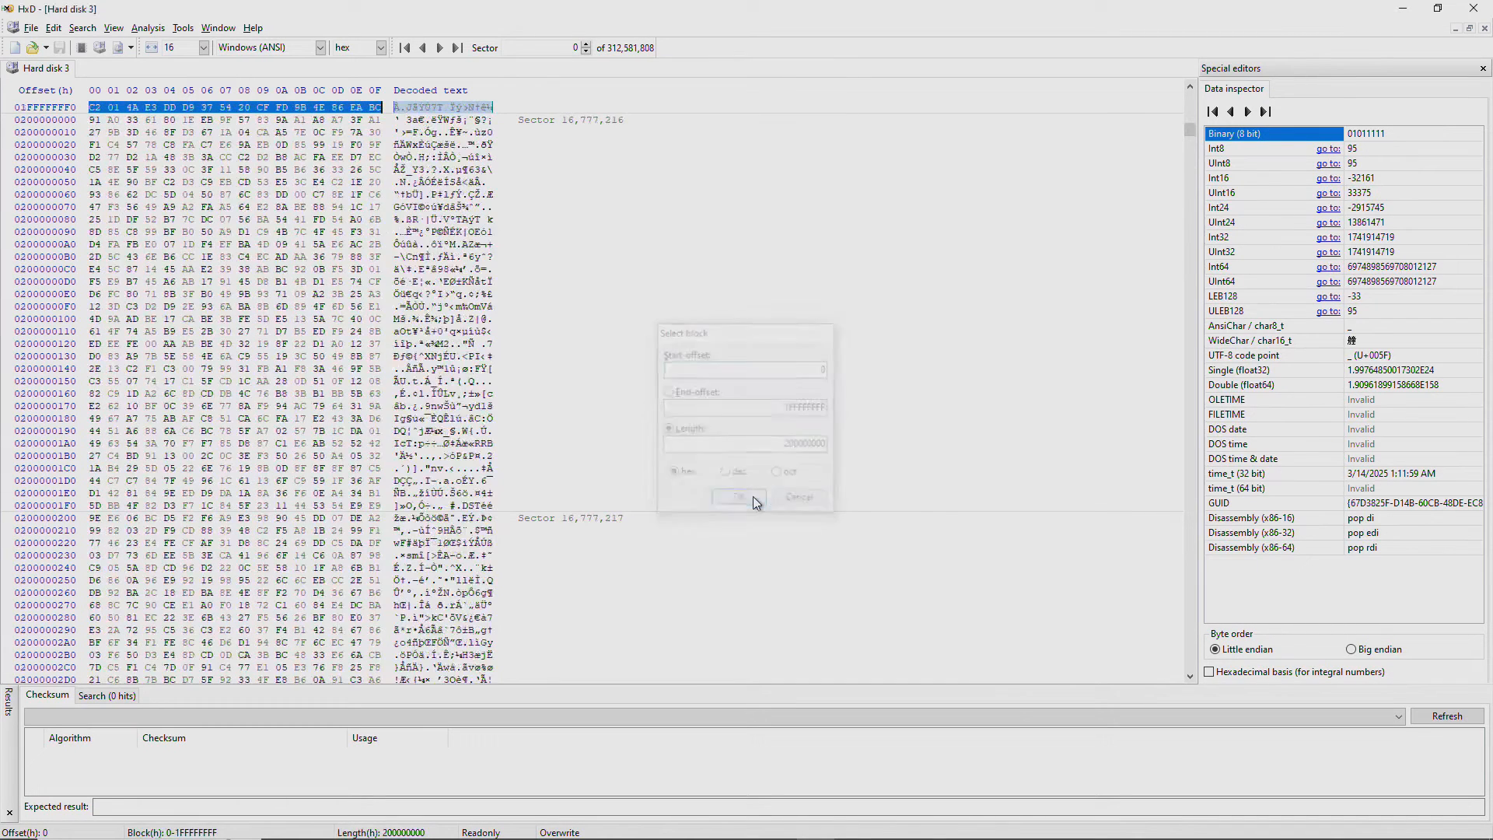
Try to save the block of hex length 200000000 as 0 in the ps3 folder, replacing the existing file.
{"action": "left_click", "coordinate": [28, 28]}
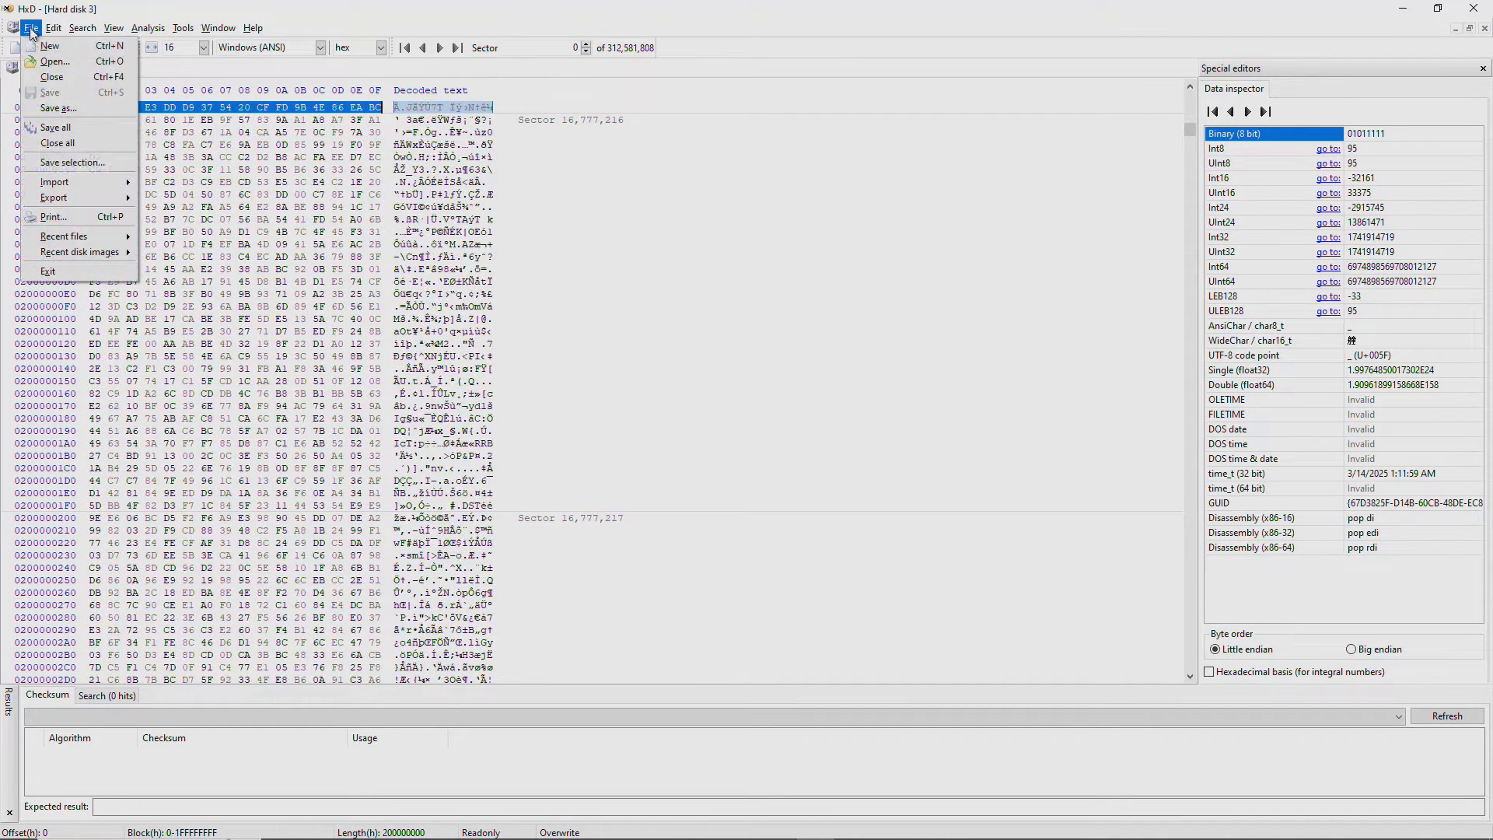
{"action": "left_click", "coordinate": [68, 166]}
{"action": "type", "text": "0"}
{"action": "key", "text": "Return"}
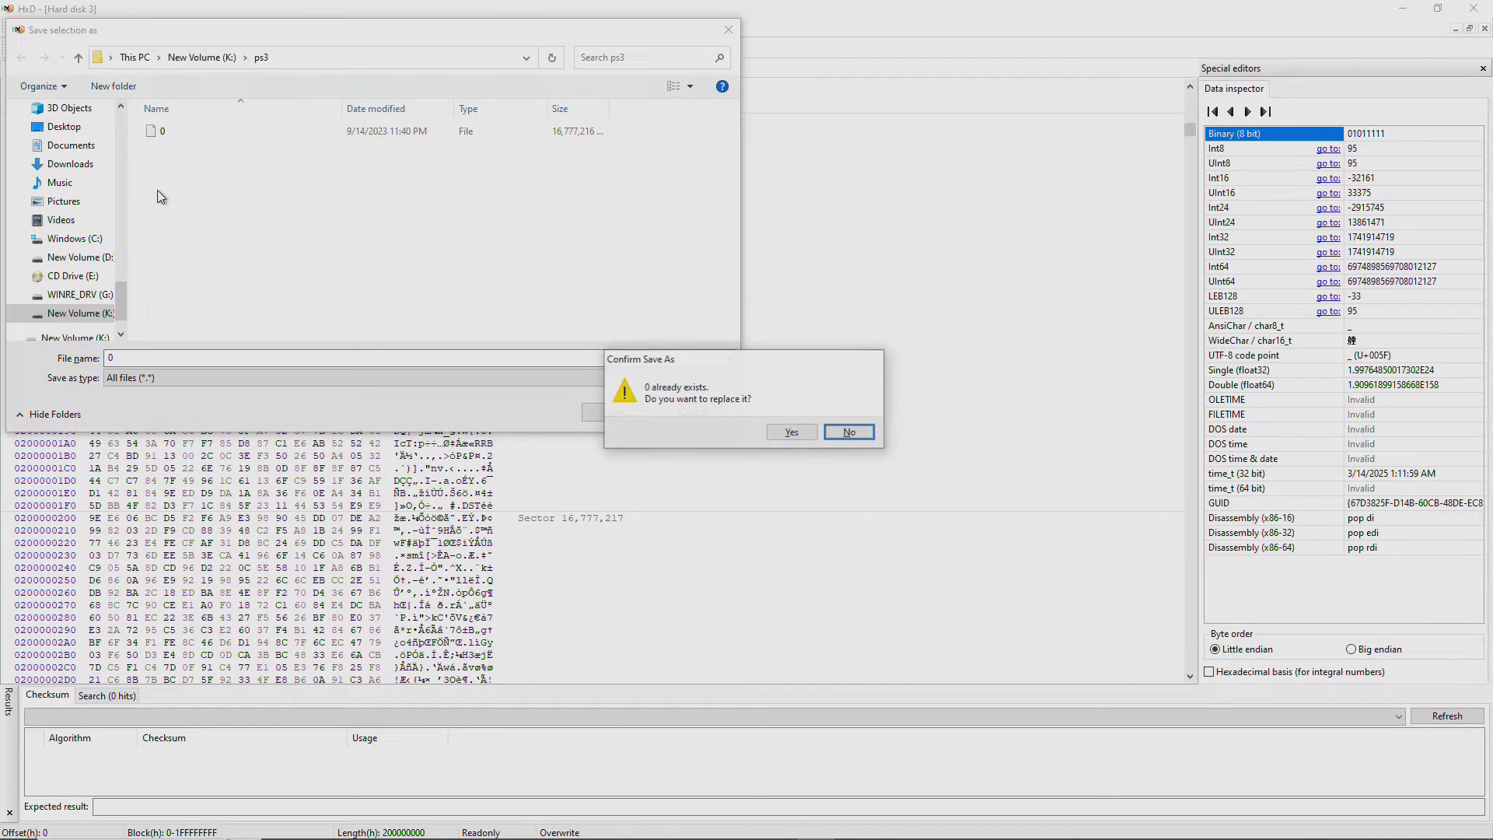
{"action": "key", "text": "y"}
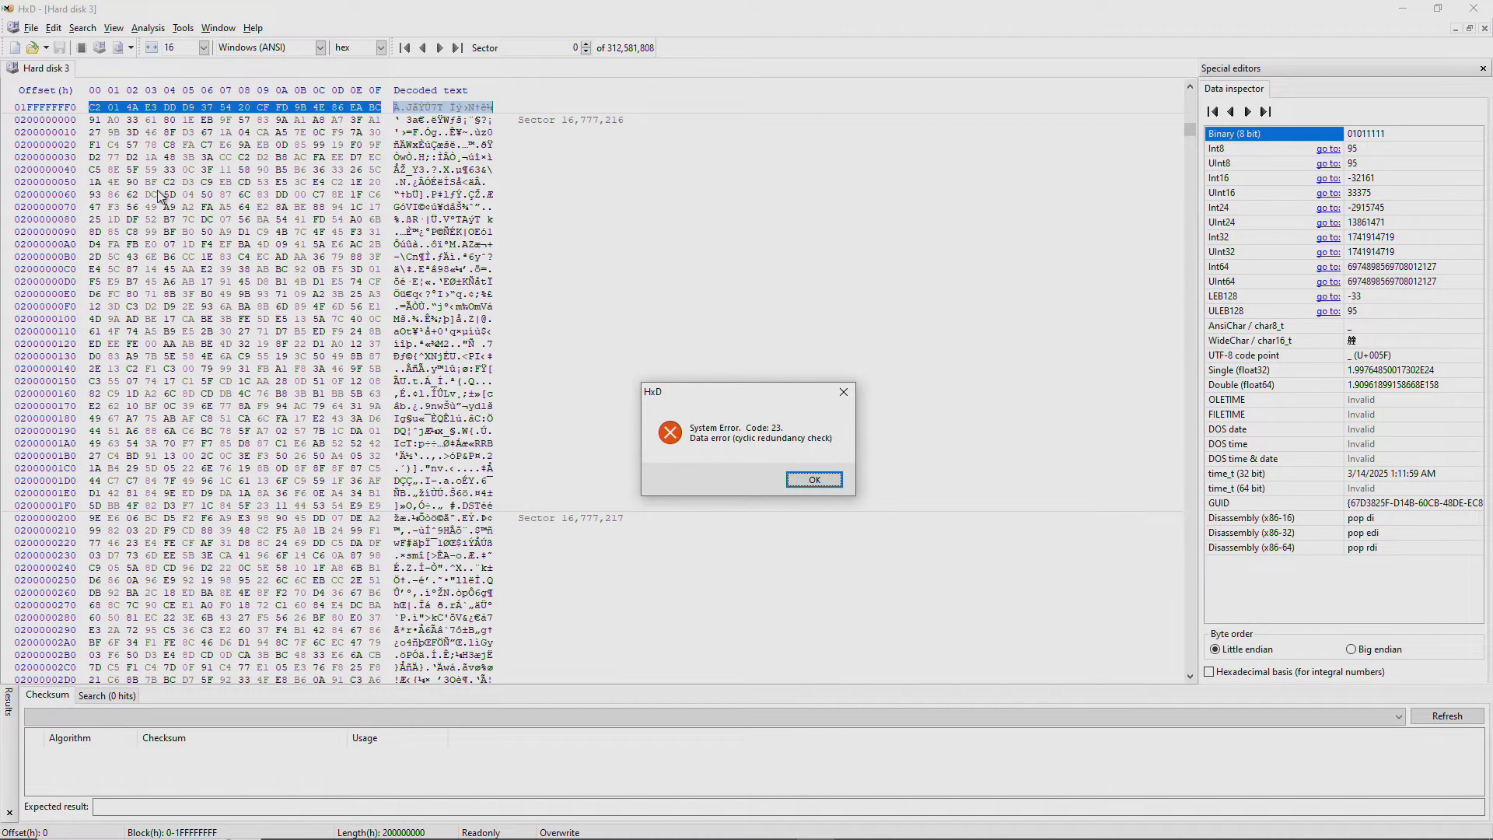
{"action": "left_click", "coordinate": [814, 480]}
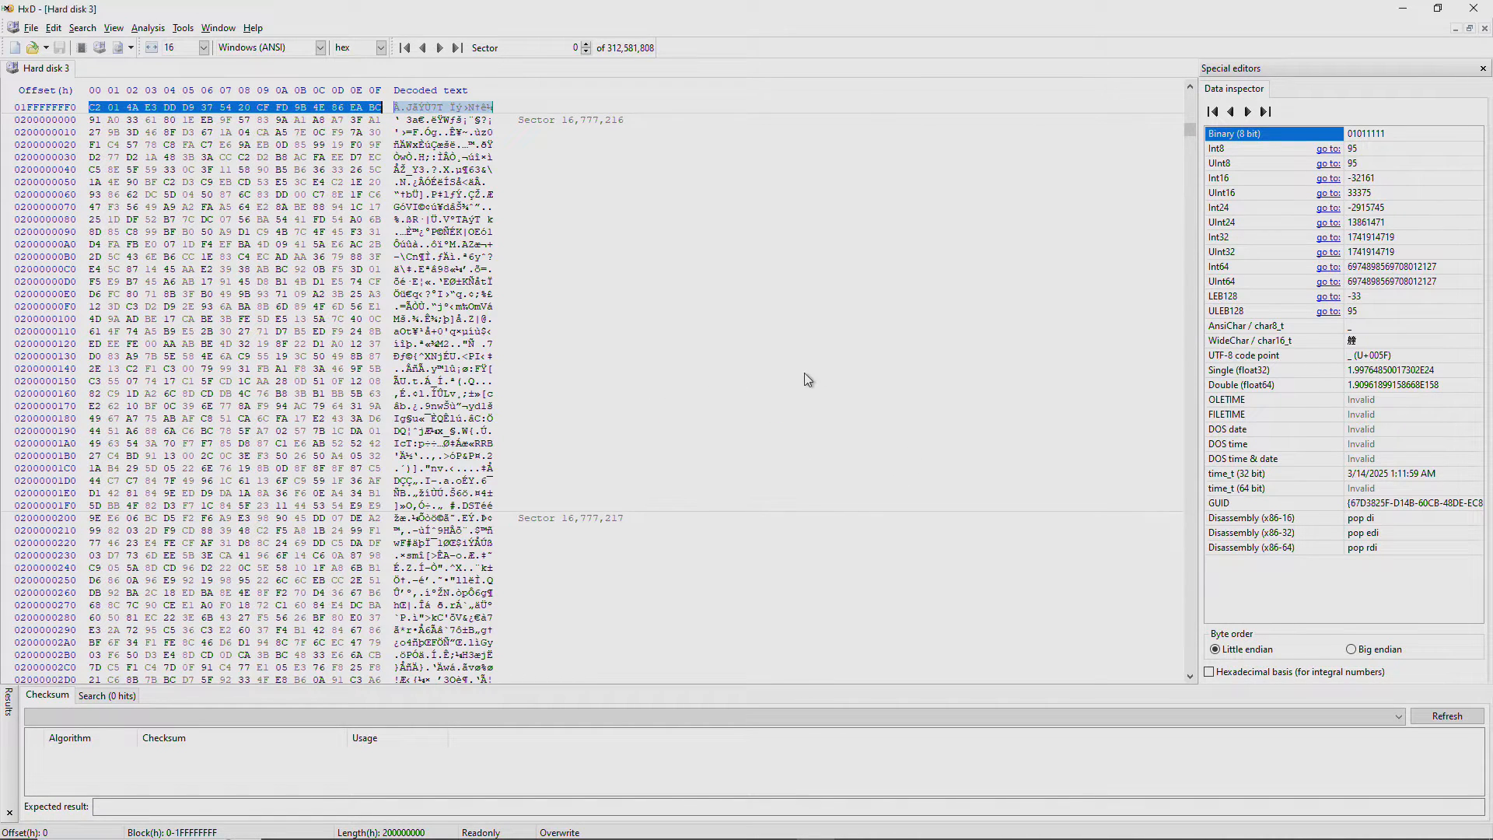
Set the selected block's hexadecimal length to 100000000, starting at offset 0.
{"action": "key", "text": "ctrl+e"}
{"action": "left_click", "coordinate": [782, 444]}
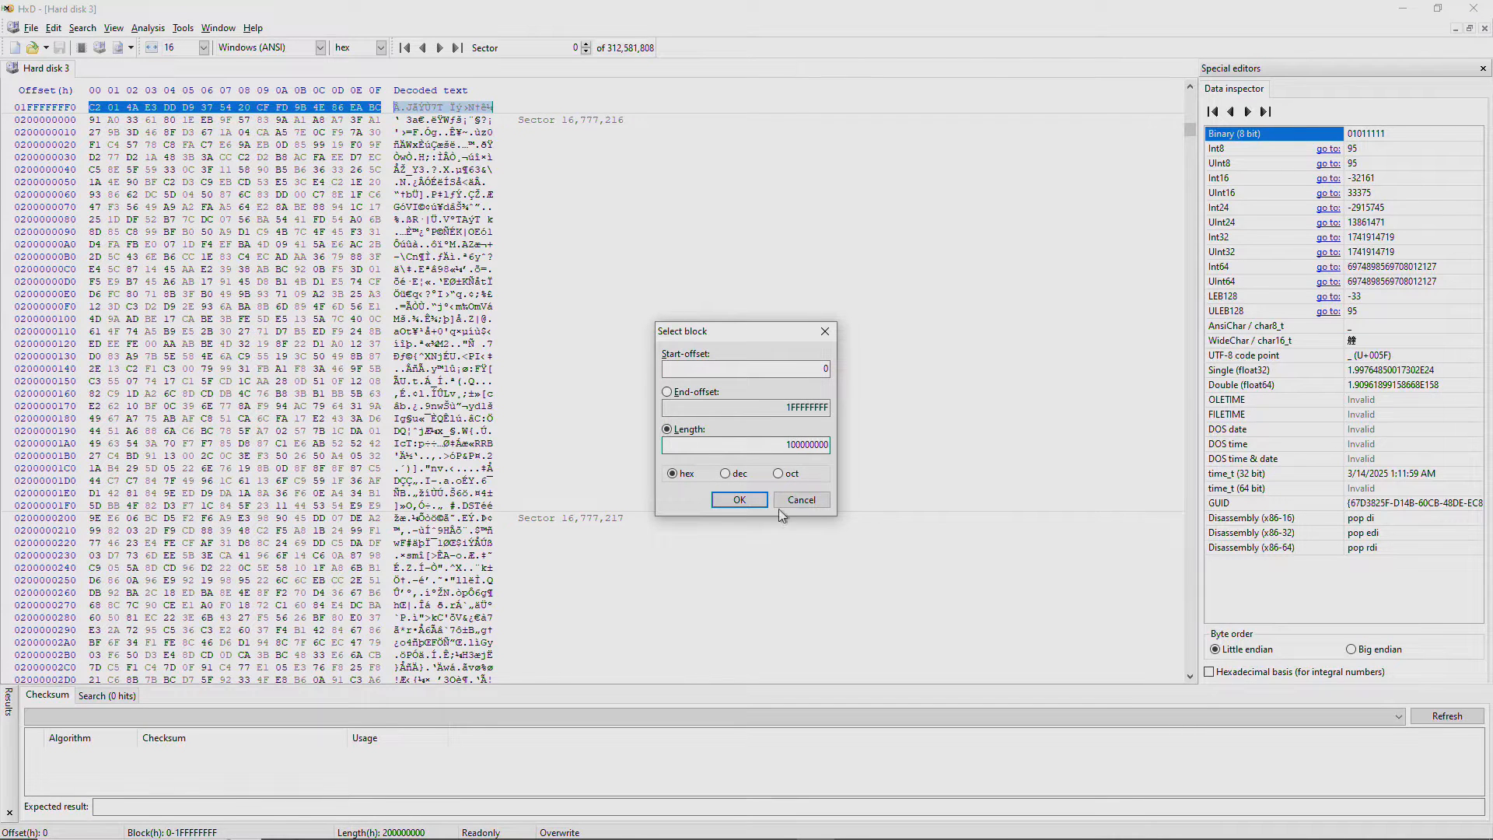
{"action": "left_click", "coordinate": [740, 500]}
Try to save the block of hex length 100000000 as 0 in the ps3 folder, replacing the existing file.
{"action": "left_click", "coordinate": [31, 28]}
{"action": "left_click", "coordinate": [68, 162]}
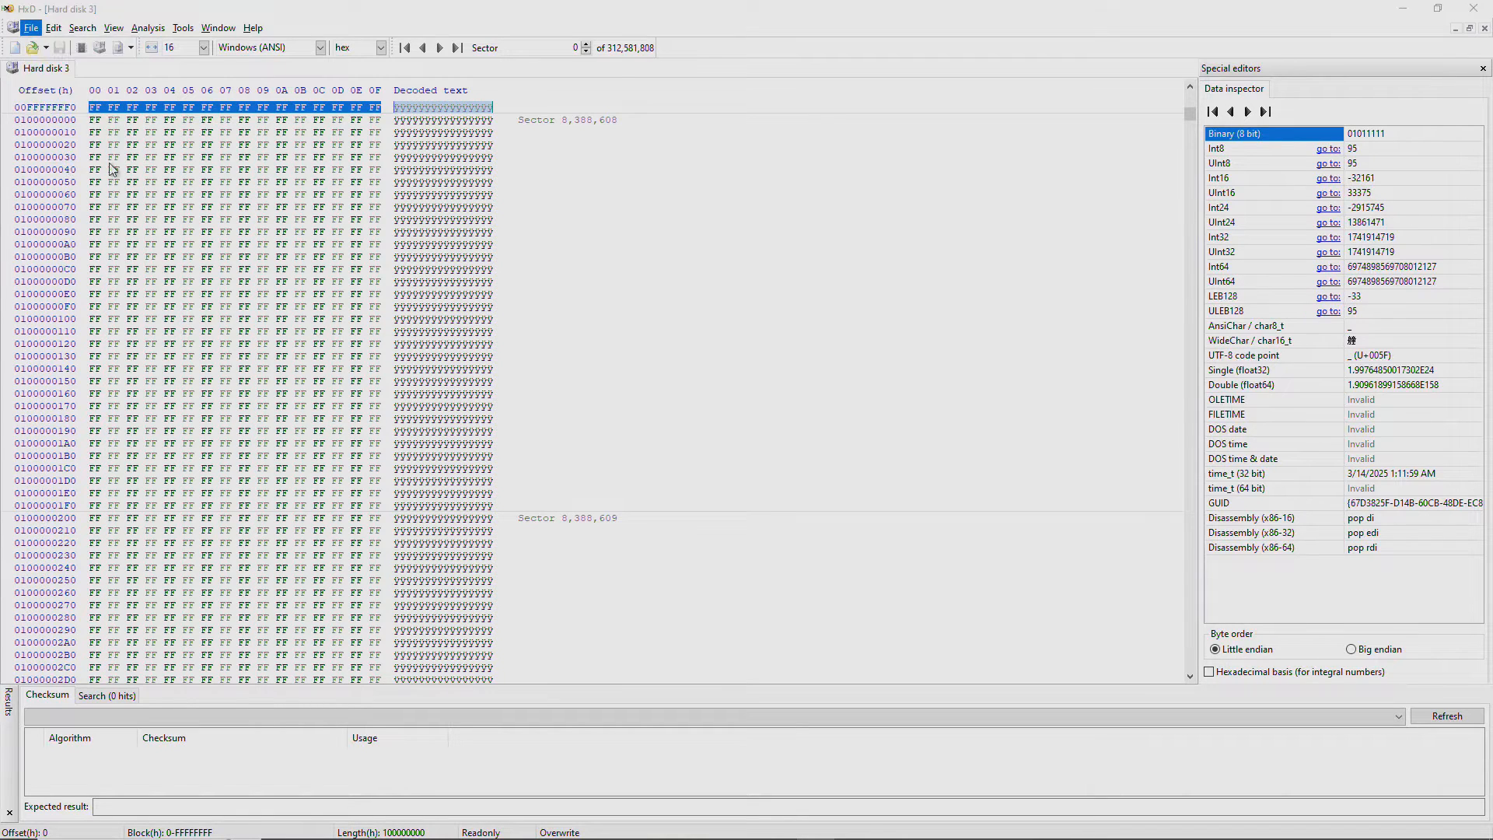
{"action": "key", "text": "Return"}
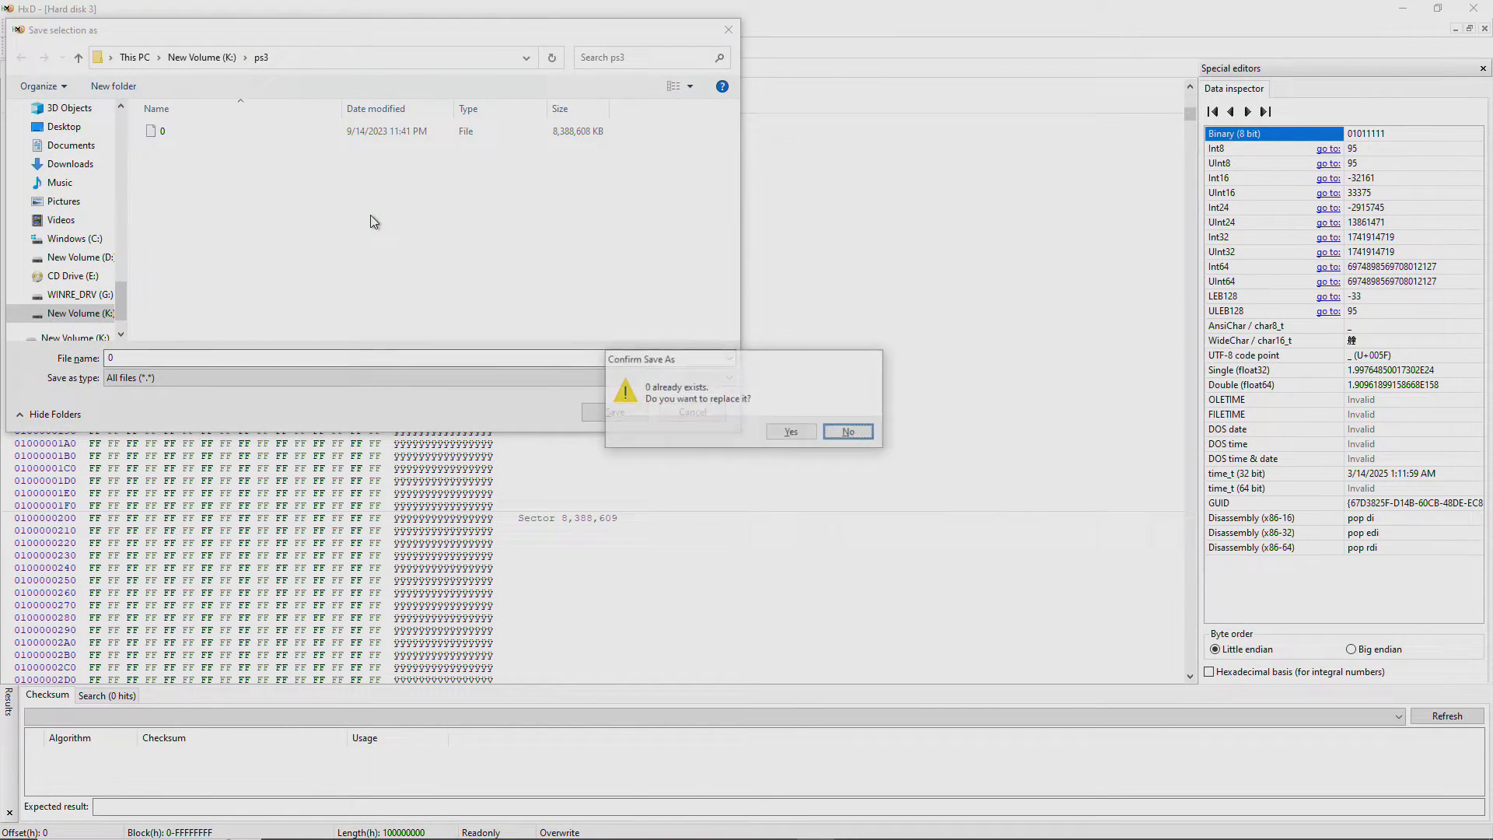
{"action": "key", "text": "y"}
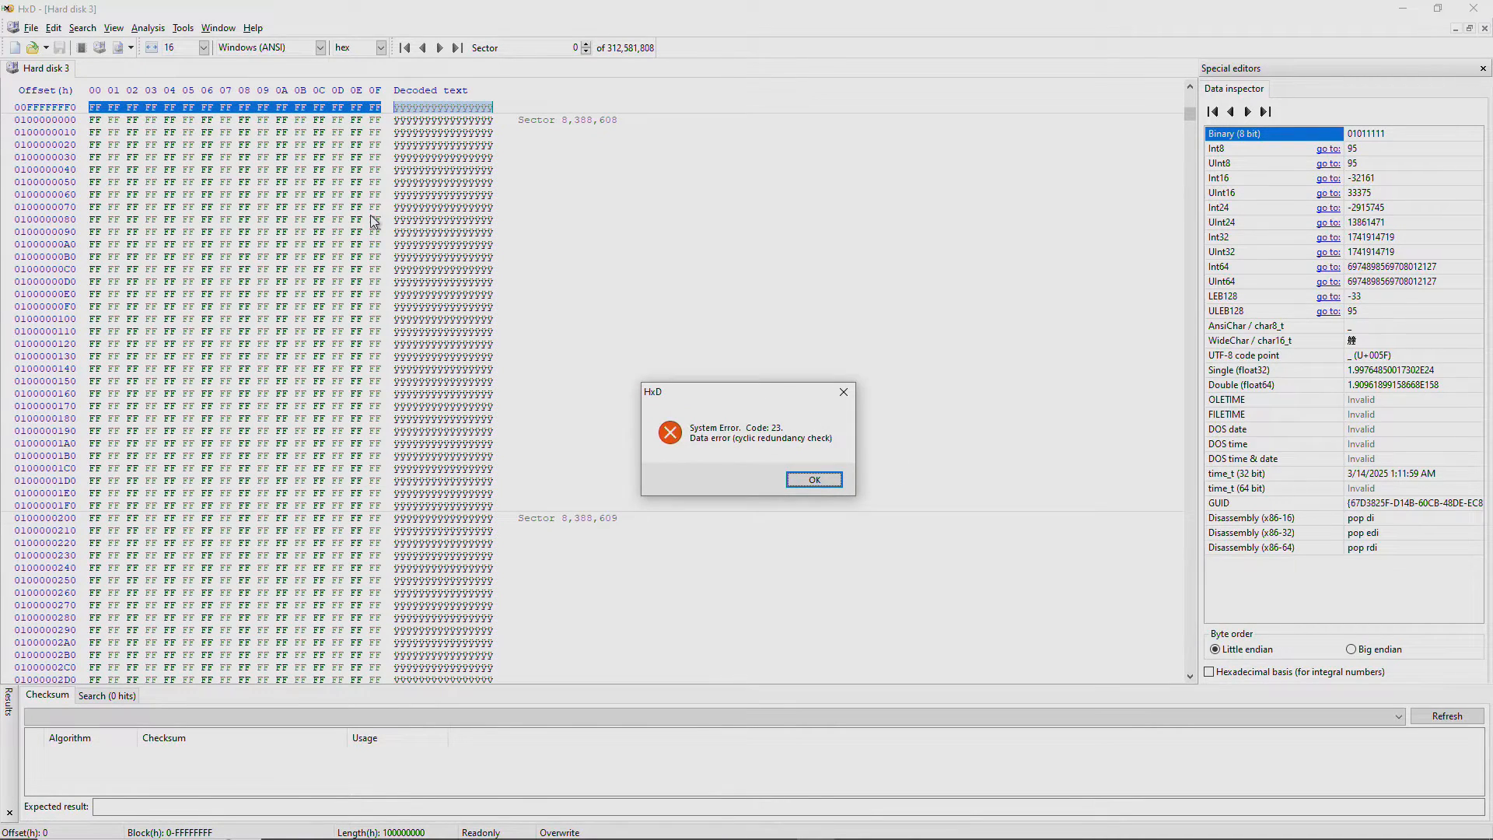
{"action": "key", "text": "Return"}
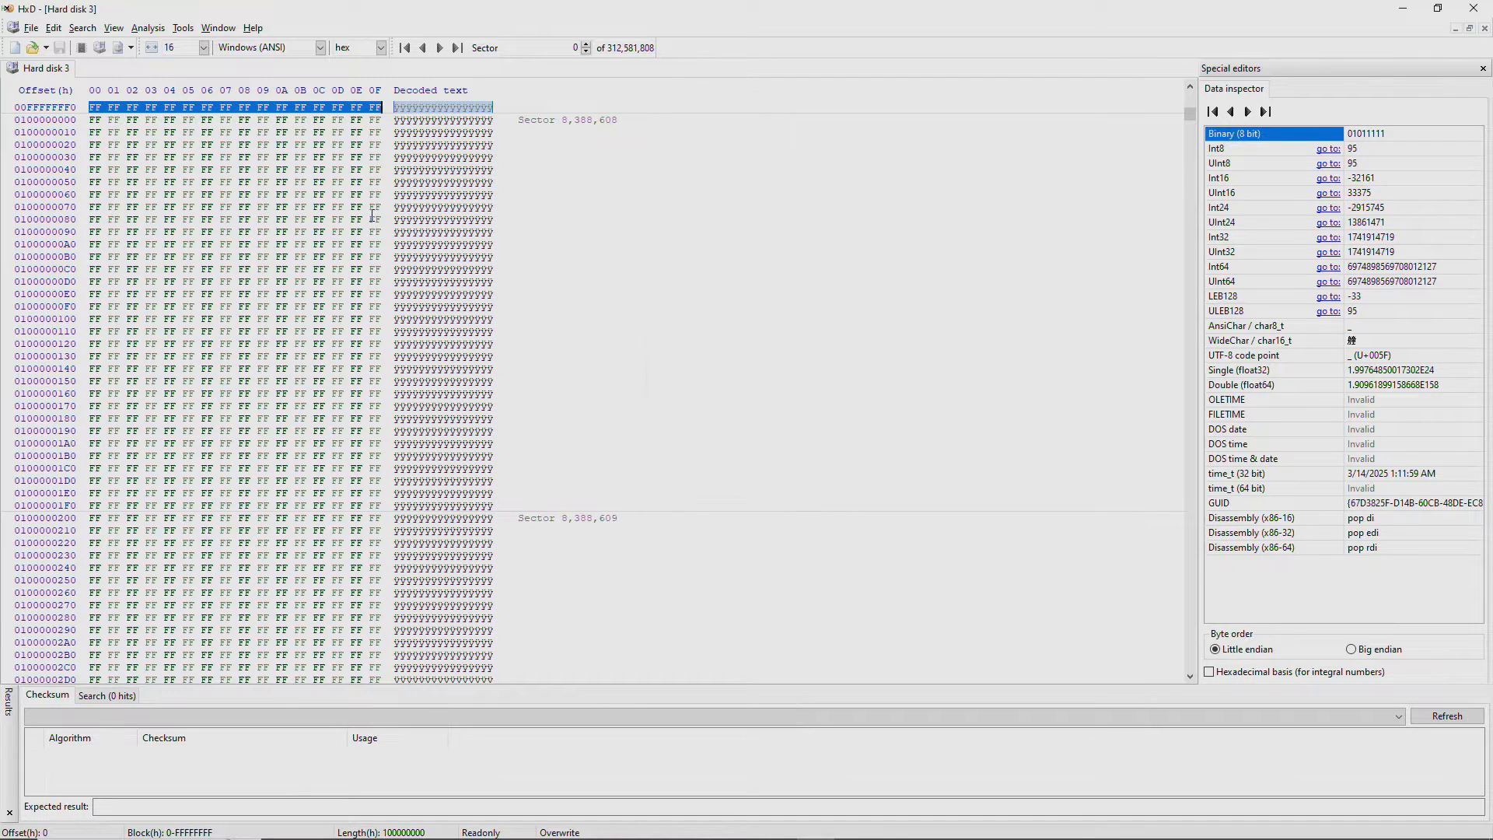
Set the selected block's hexadecimal length to 80000000, starting at offset 0.
{"action": "key", "text": "ctrl+e"}
{"action": "key", "text": "Tab"}
{"action": "key", "text": "Tab"}
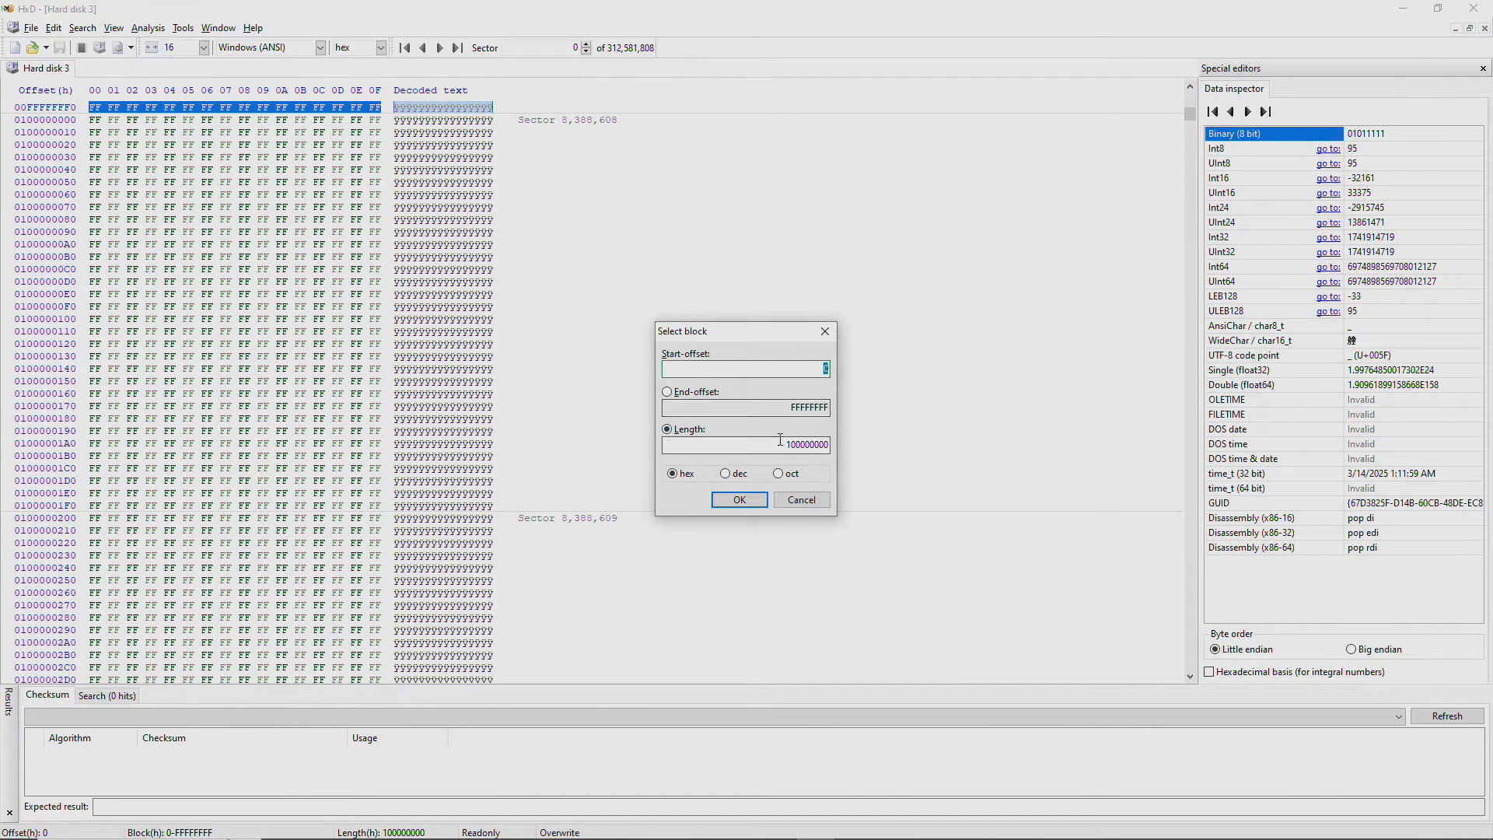
{"action": "key", "text": "Home"}
{"action": "key", "text": "Delete"}
{"action": "key", "text": "Return"}
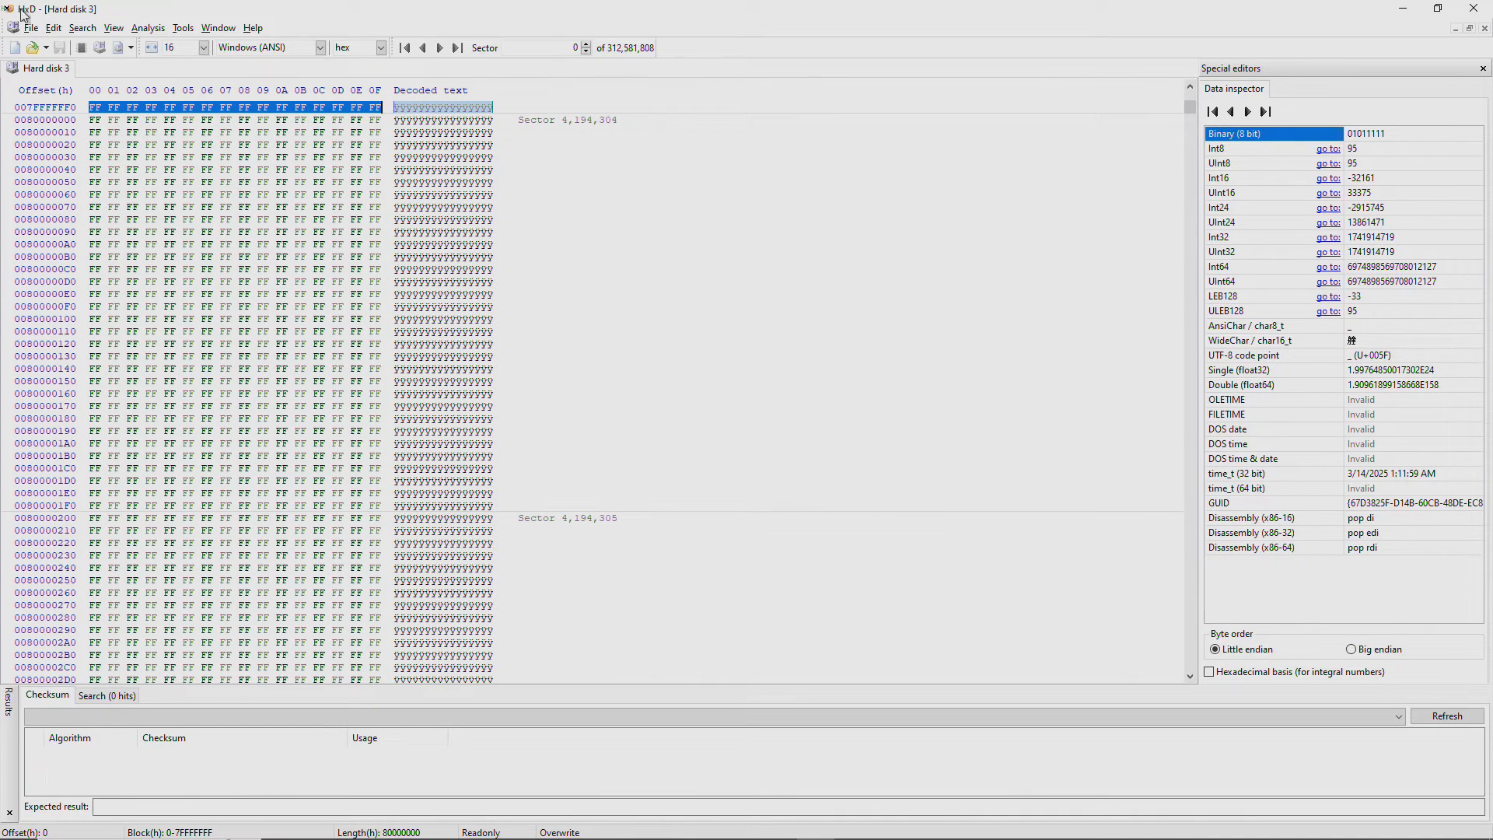
Try to save the block of hex length 80000000 as 0 in the ps3 folder, replacing the existing file.
{"action": "left_click", "coordinate": [31, 28]}
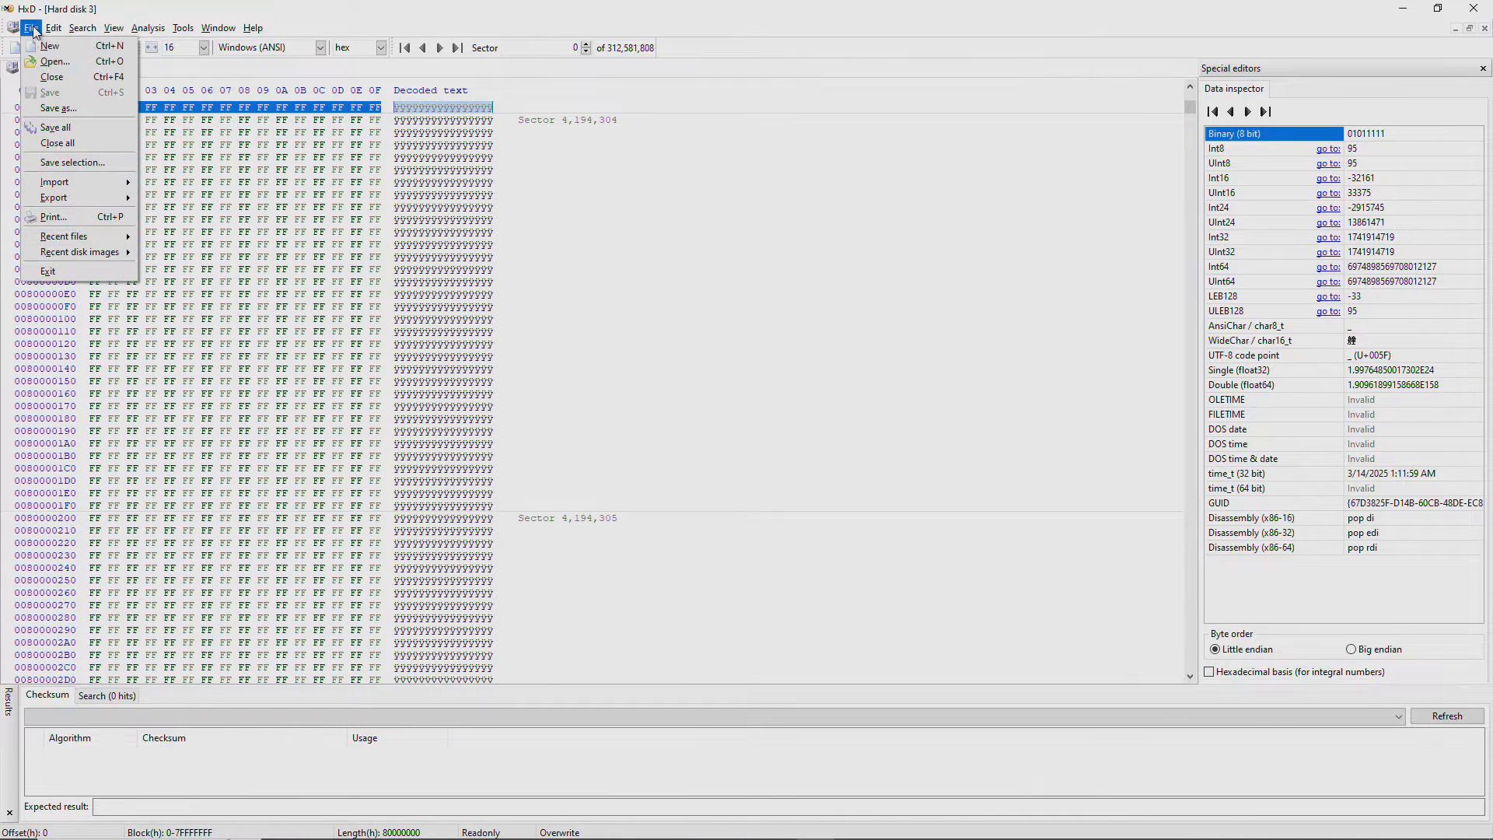
{"action": "left_click", "coordinate": [62, 170]}
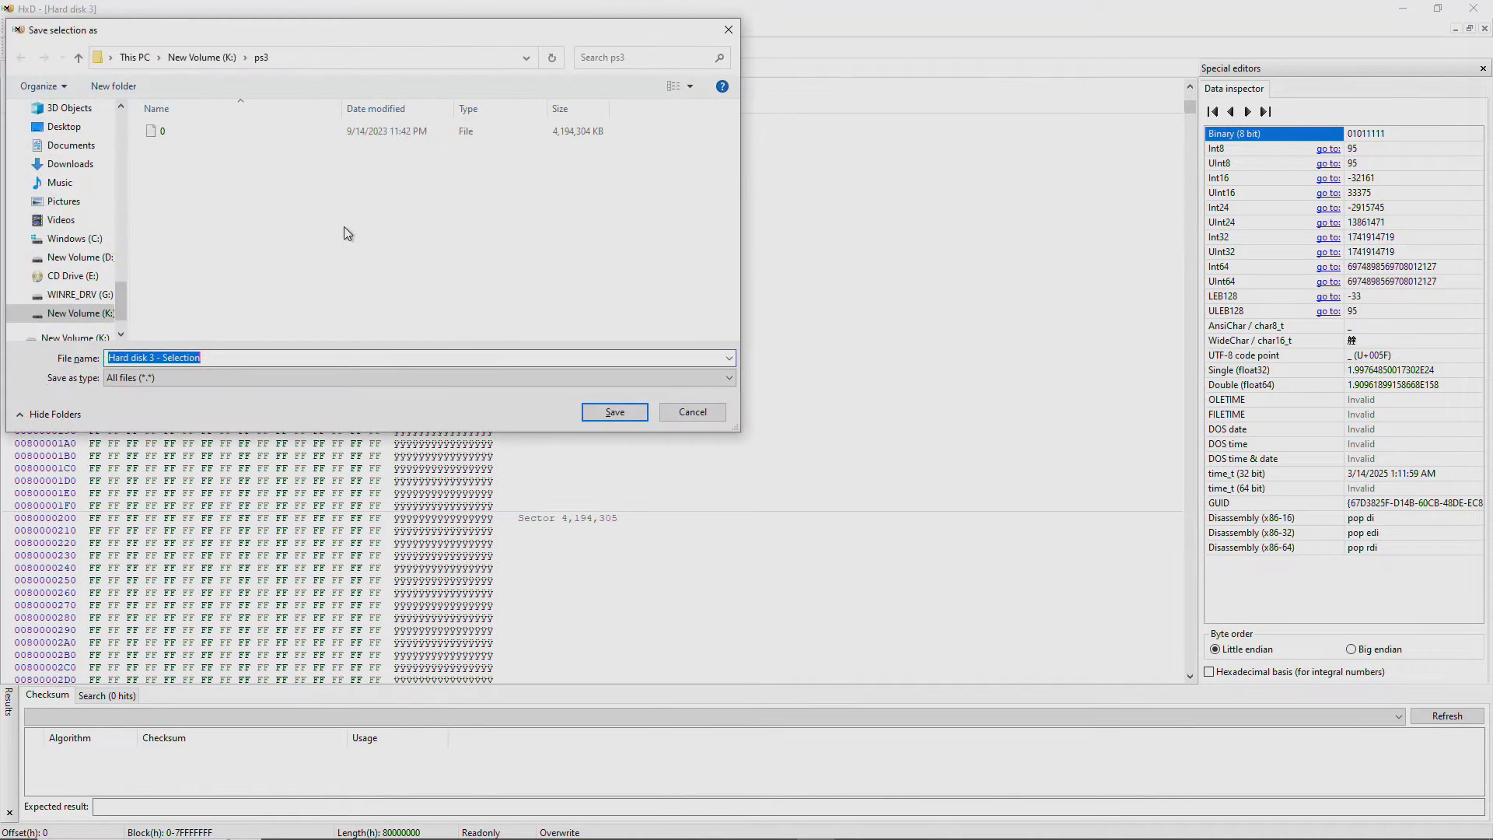
{"action": "type", "text": "0"}
{"action": "key", "text": "Return"}
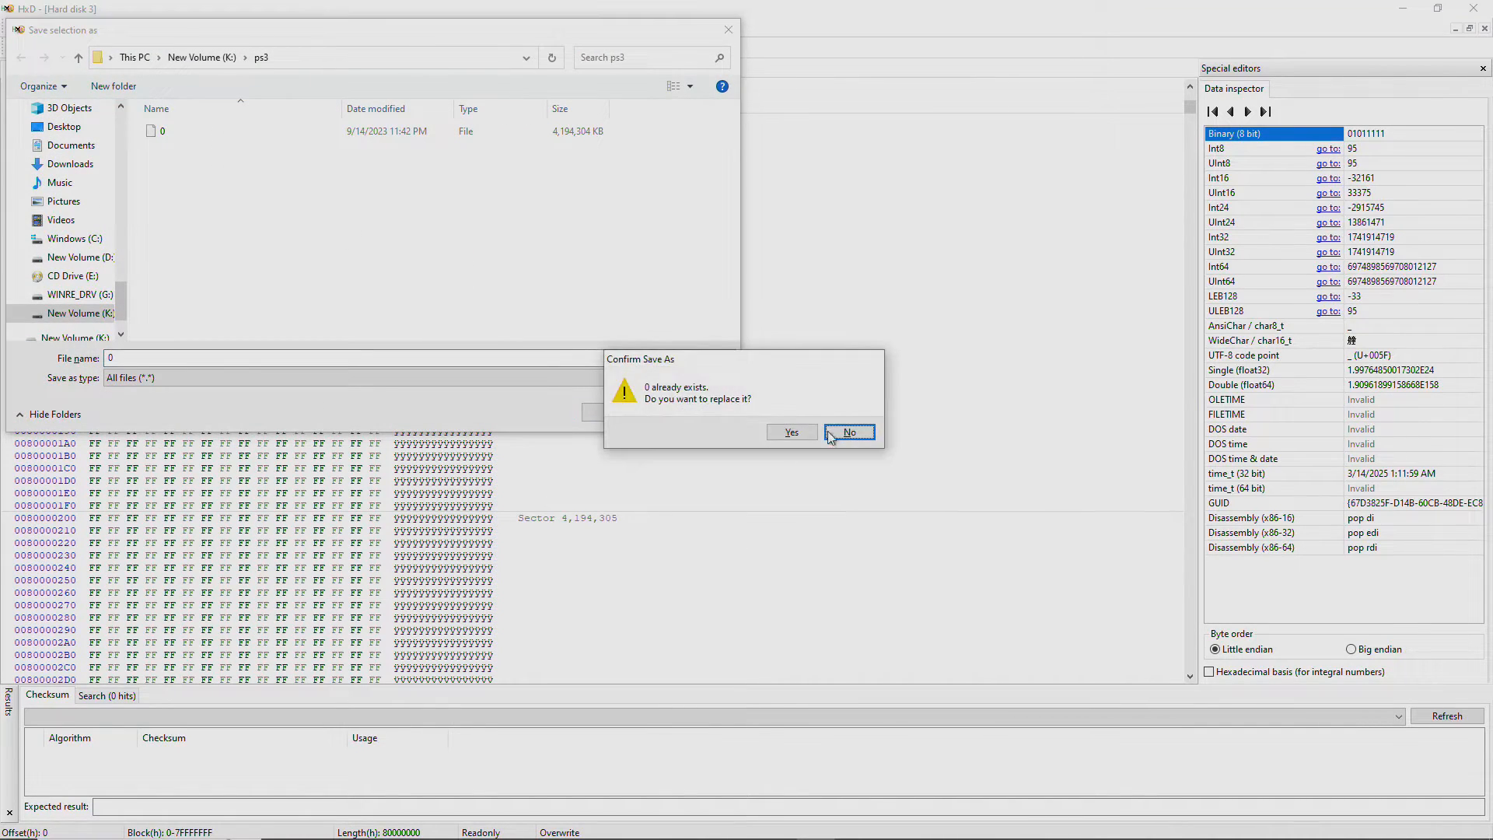
{"action": "left_click", "coordinate": [780, 432]}
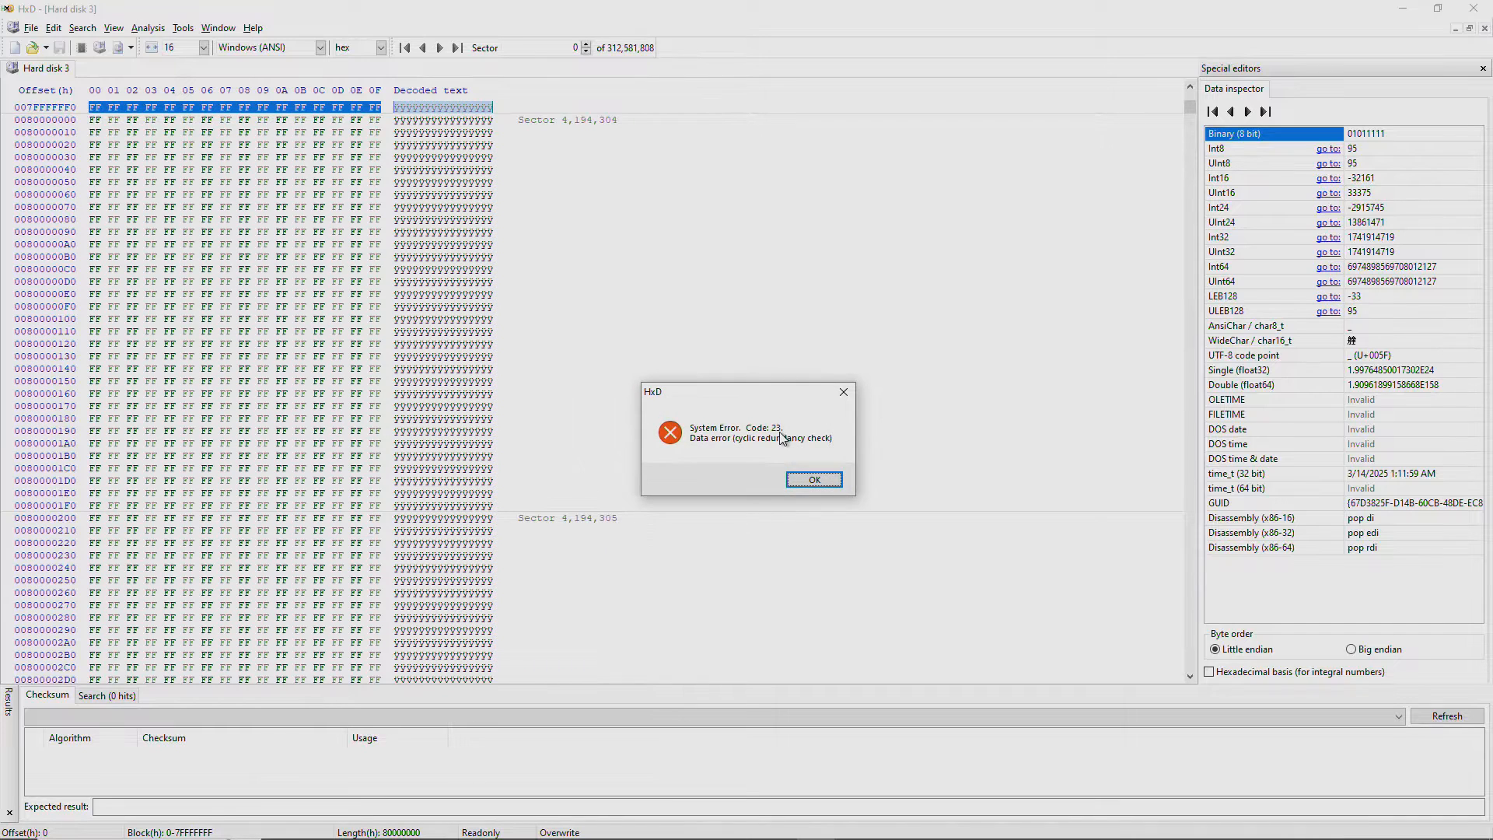
{"action": "key", "text": "Return"}
Set the selected block's hexadecimal length to 40000000, starting at offset 0.
{"action": "key", "text": "ctrl+e"}
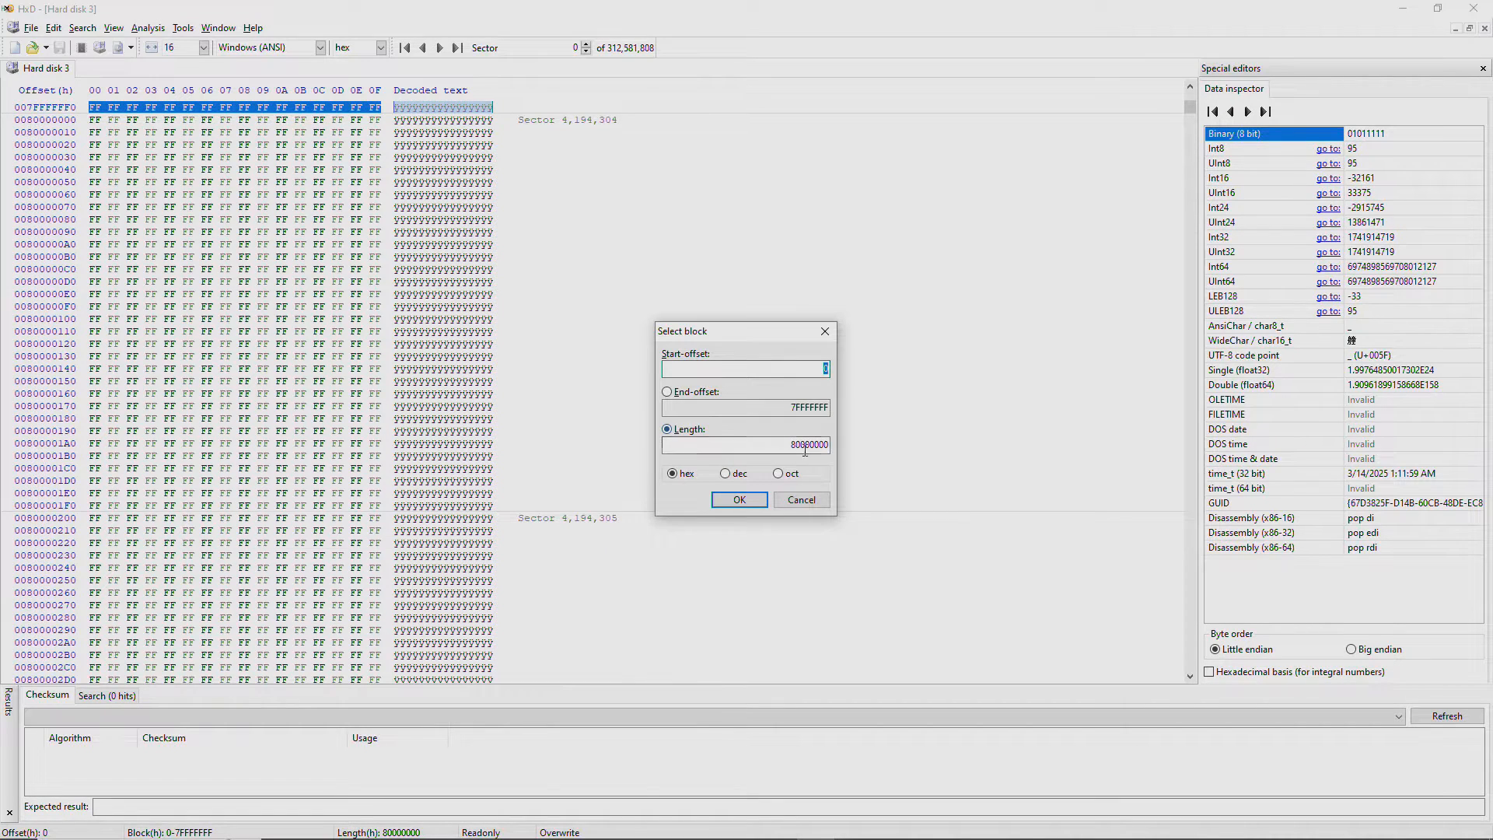
{"action": "left_click", "coordinate": [787, 443]}
{"action": "left_click", "coordinate": [752, 501]}
{"action": "left_click", "coordinate": [753, 501]}
Try to save the block of hex length 40000000 as 0 in the ps3 folder, replacing the existing file.
{"action": "left_click", "coordinate": [32, 28]}
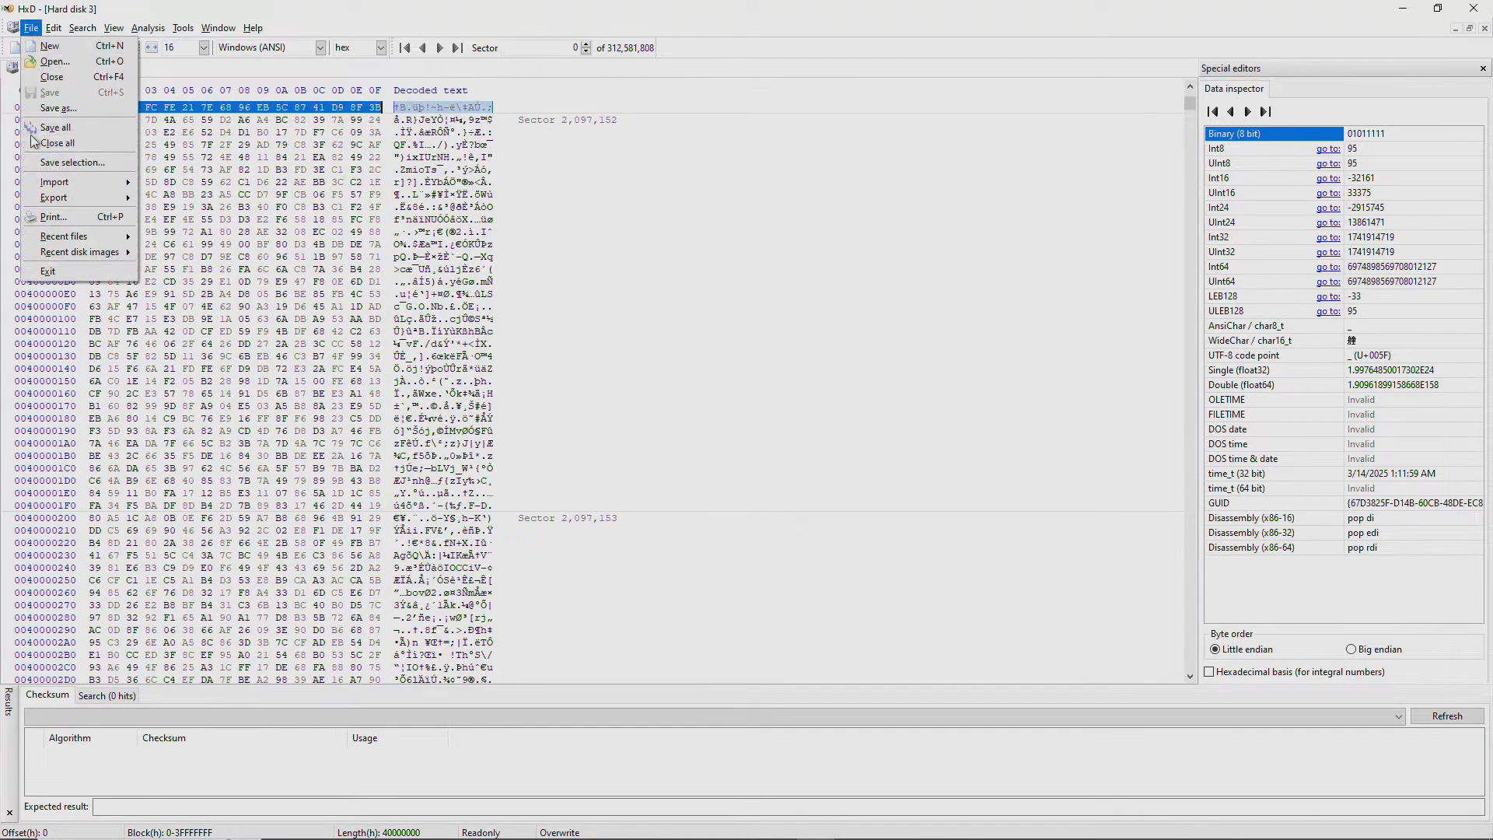
{"action": "left_click", "coordinate": [58, 155]}
{"action": "type", "text": "0"}
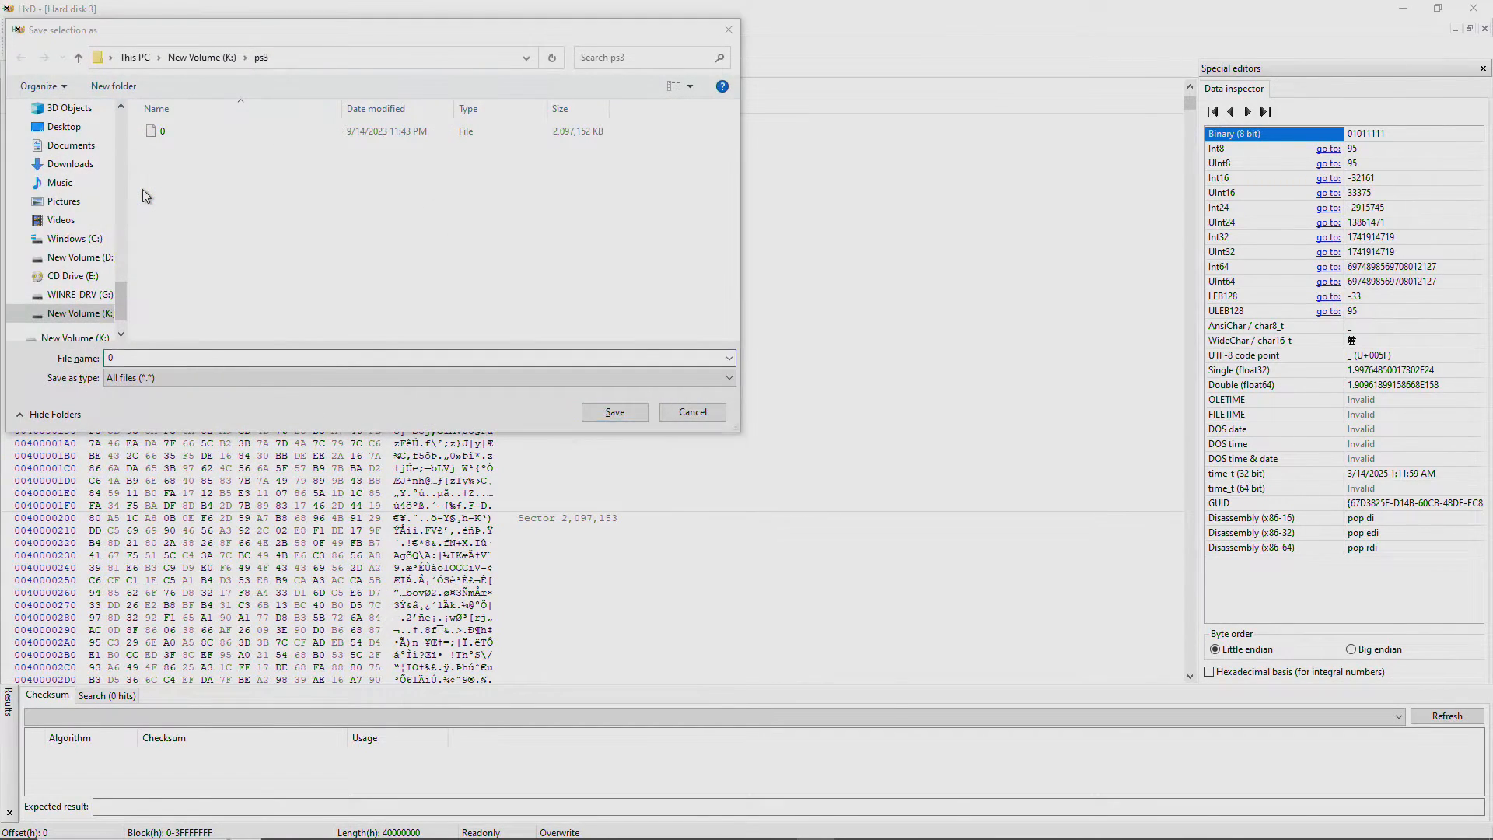
{"action": "key", "text": "Return"}
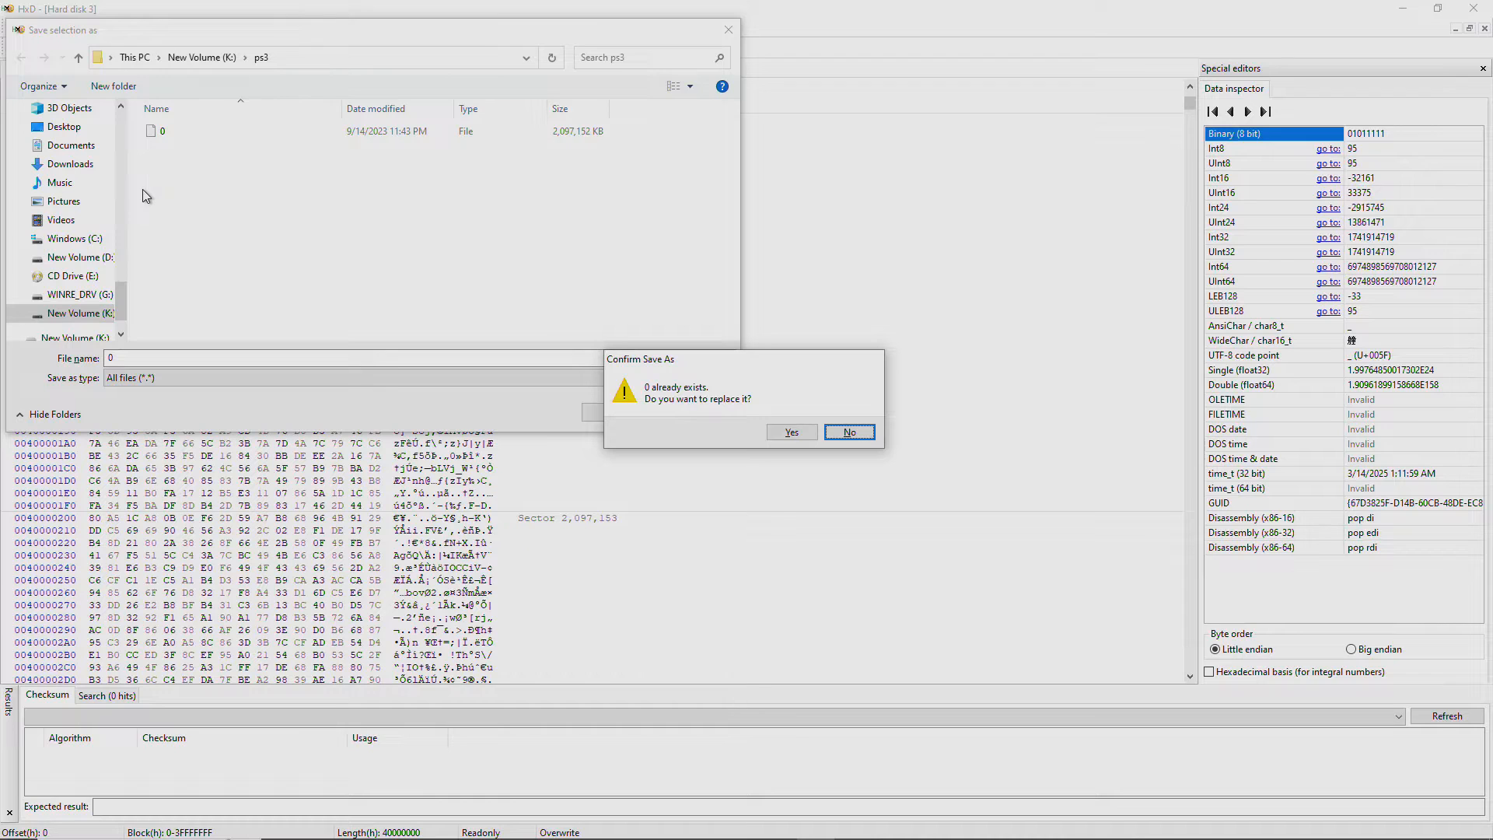
{"action": "left_click", "coordinate": [790, 432]}
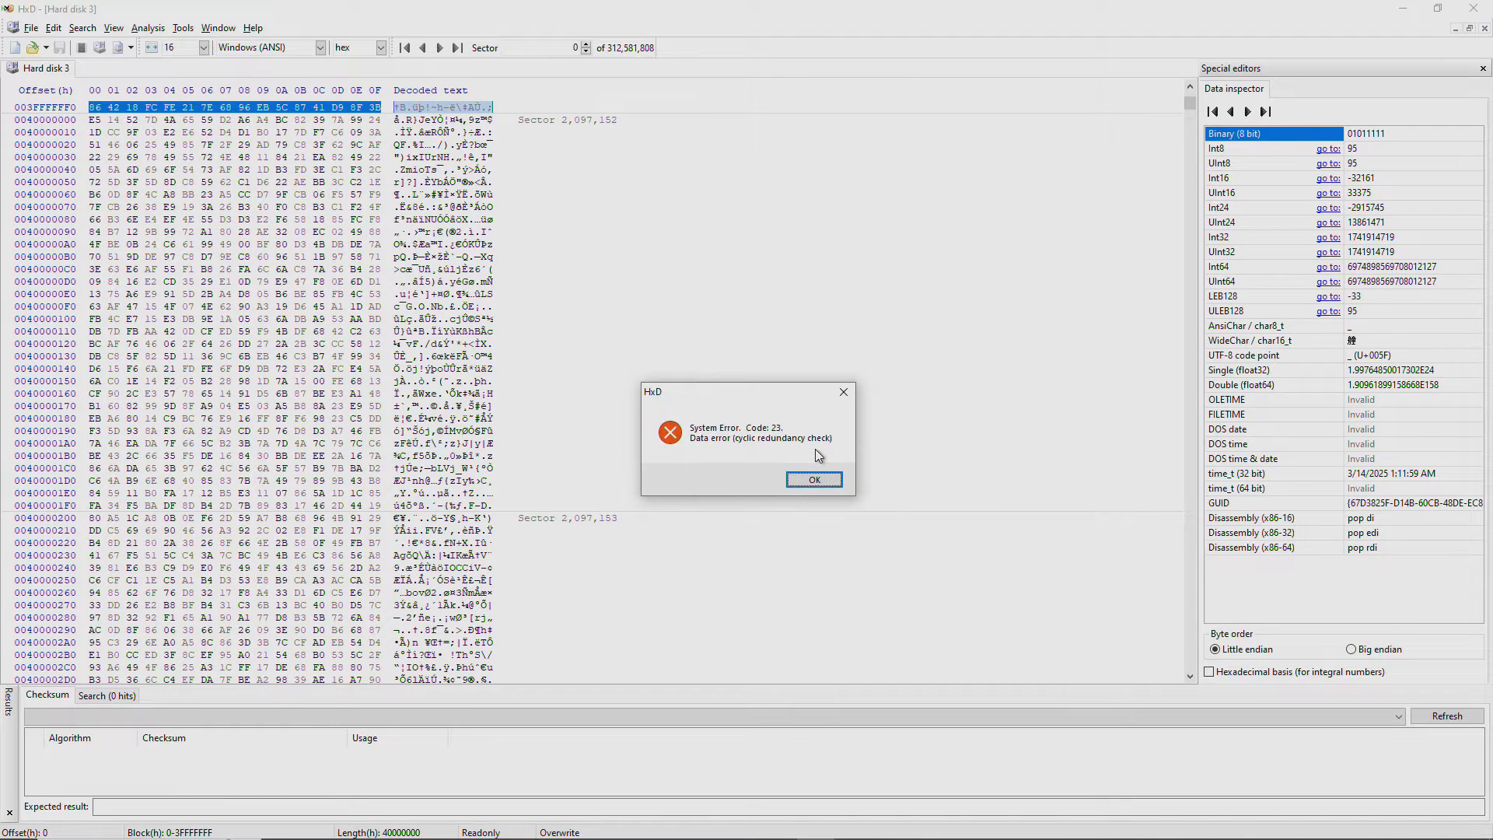
{"action": "key", "text": "Return"}
Set the selected block's hexadecimal length to 20000000, starting at offset 0.
{"action": "key", "text": "ctrl+e"}
{"action": "double_click", "coordinate": [816, 449]}
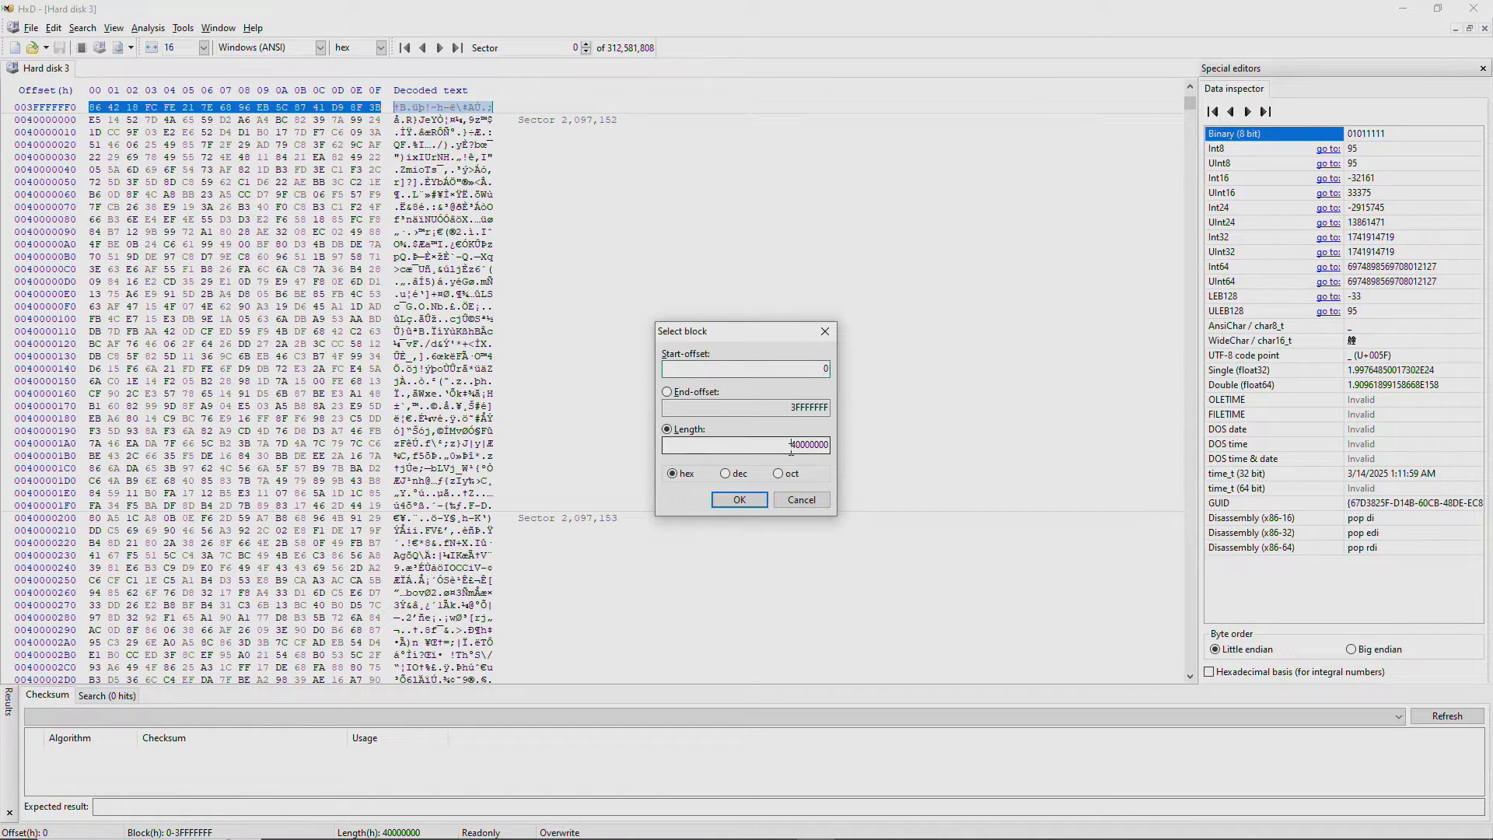
{"action": "type", "text": "20000000"}
{"action": "left_click", "coordinate": [727, 499]}
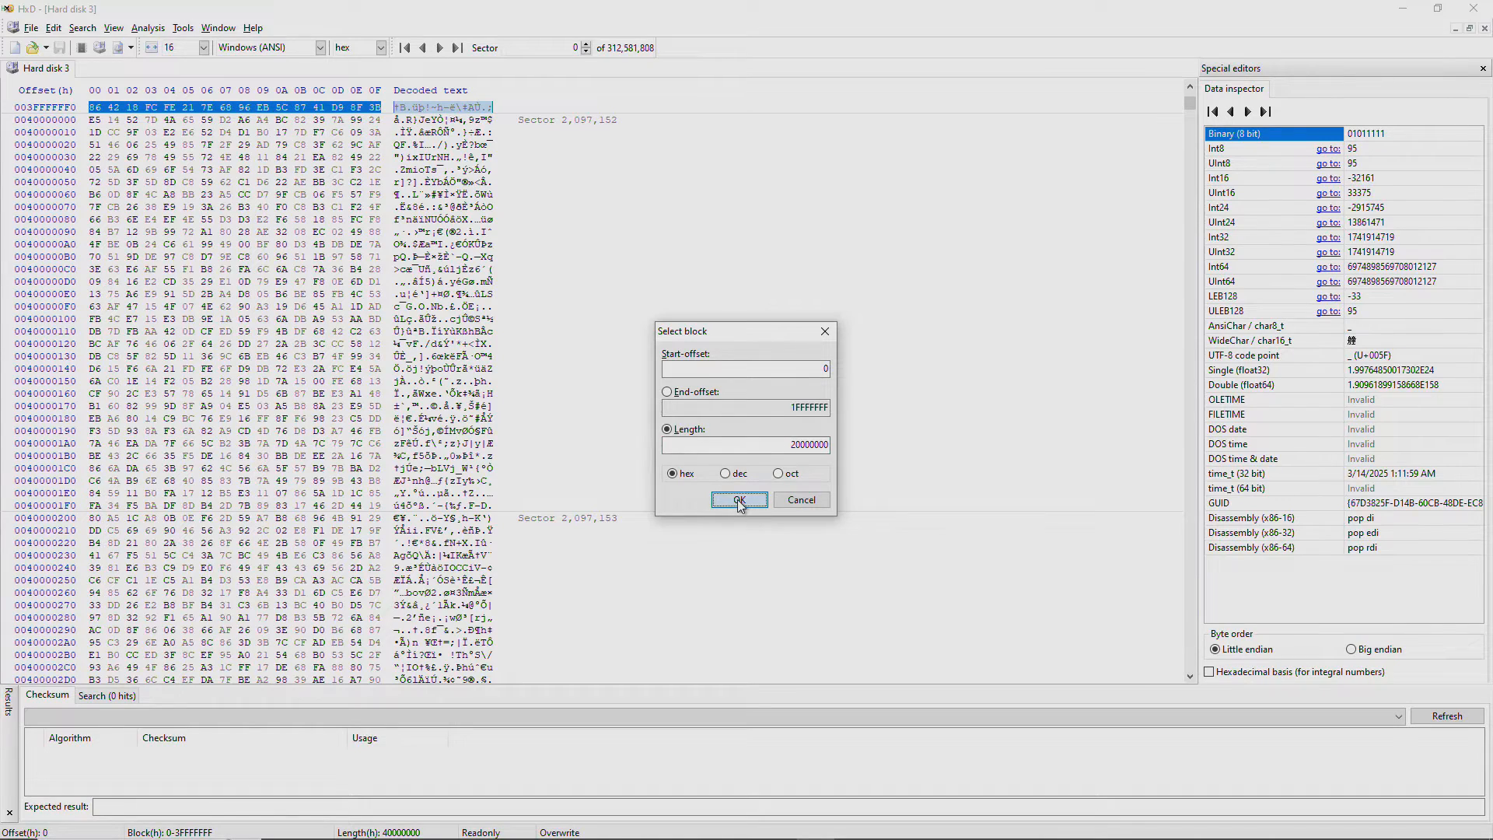
Try to save the block of hex length 20000000 as 0 in the ps3 folder, replacing the existing file.
{"action": "left_click", "coordinate": [31, 28]}
{"action": "left_click", "coordinate": [52, 160]}
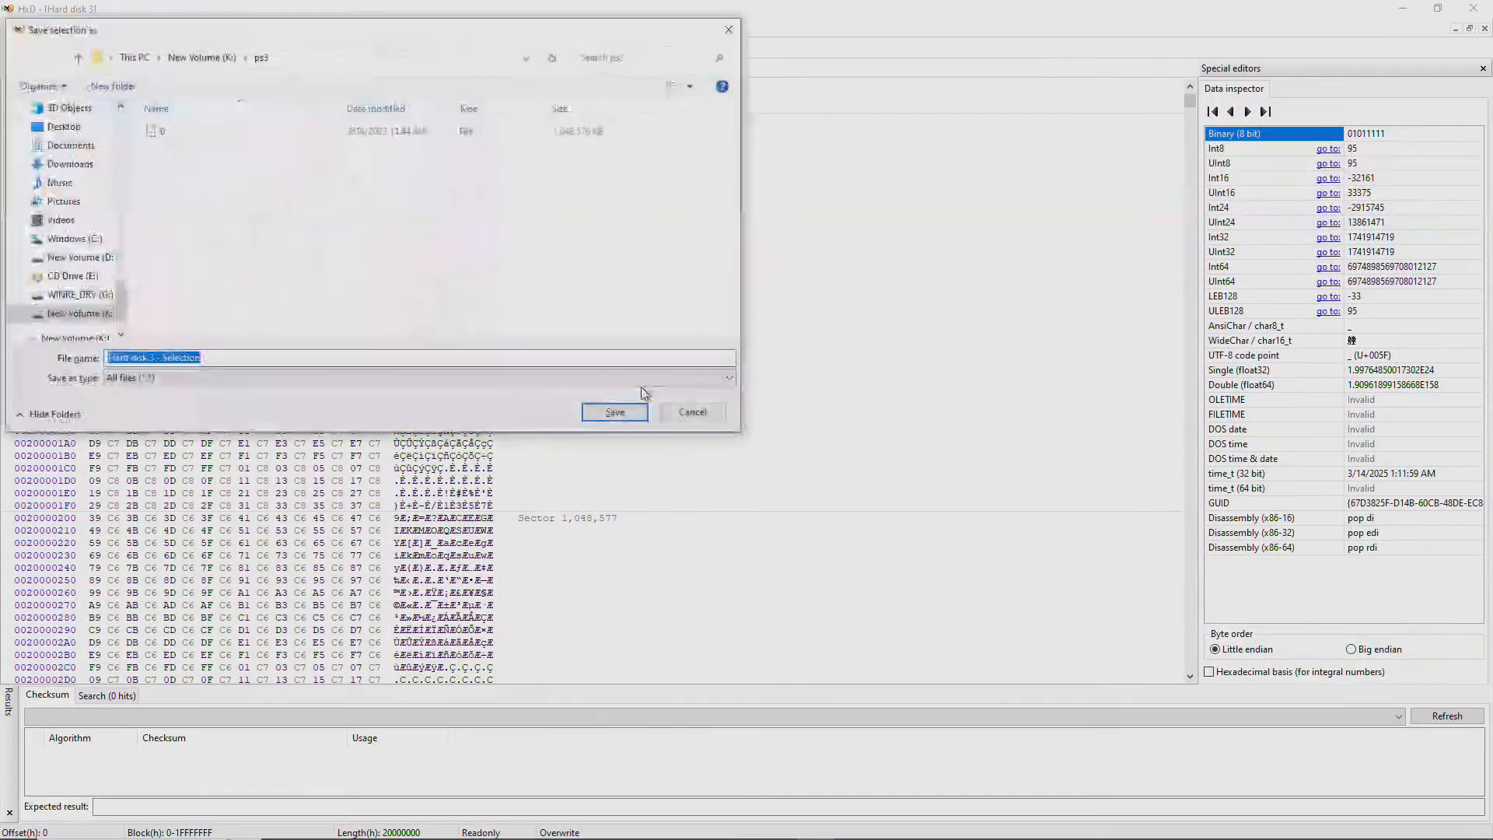
{"action": "type", "text": "0"}
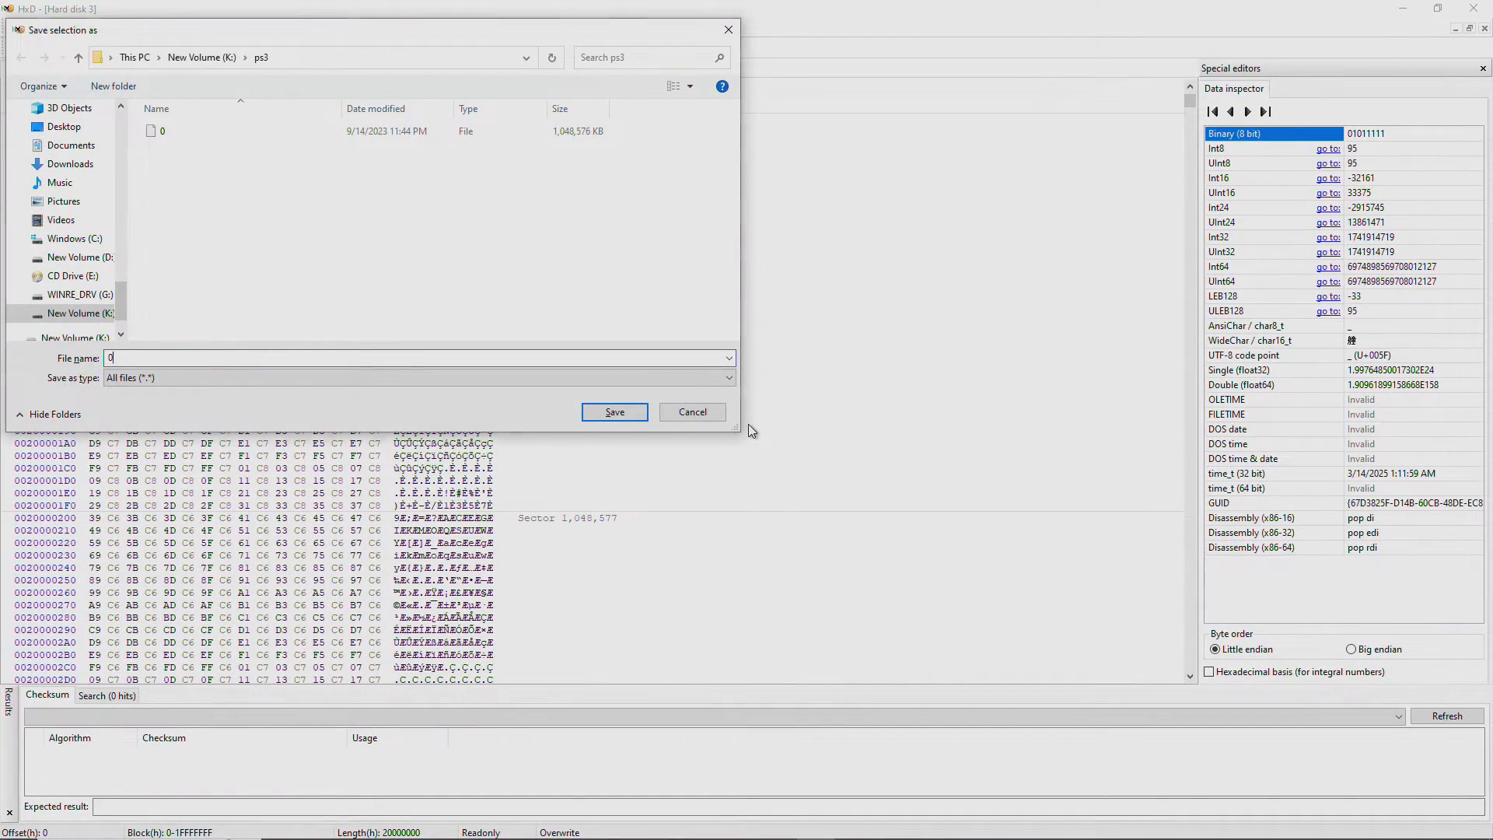
{"action": "key", "text": "Return"}
{"action": "left_click", "coordinate": [790, 433]}
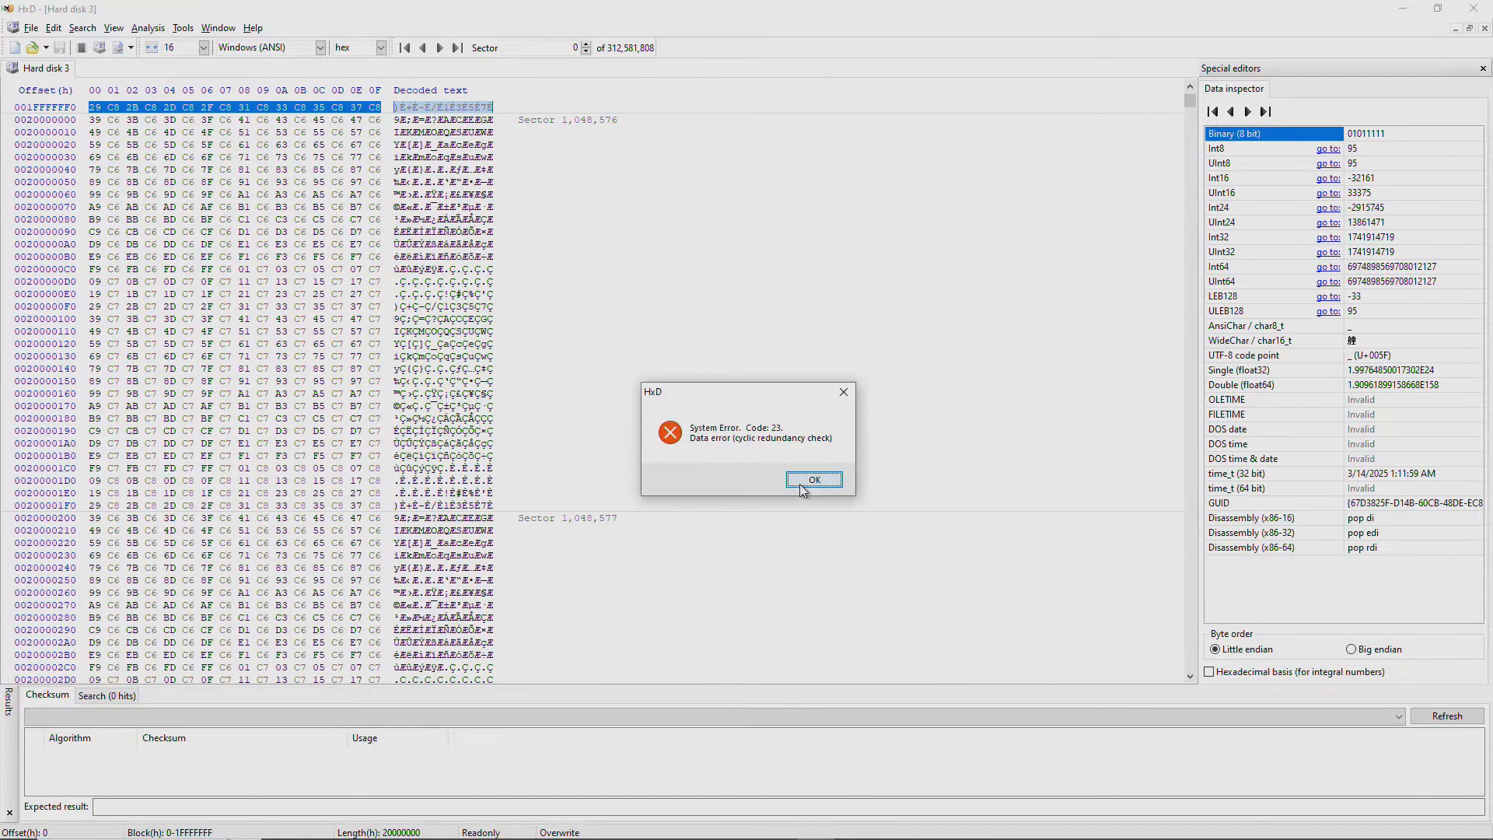
{"action": "left_click", "coordinate": [801, 483]}
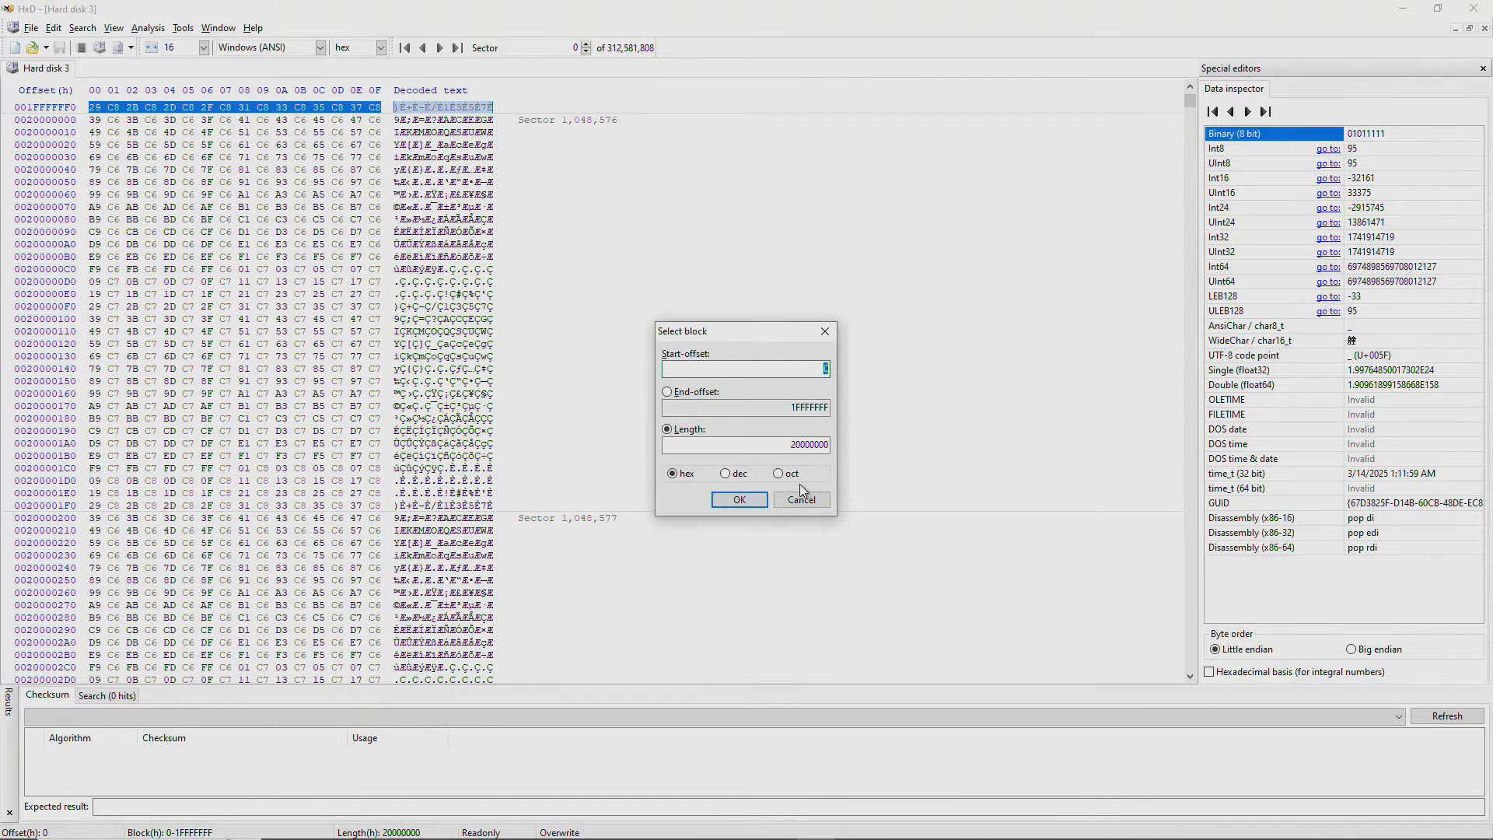
Set the block's hexadecimal length to 10000000 from offset 0 and save it as 0 in the ps3 folder, replacing the existing file.
{"action": "left_click", "coordinate": [792, 449]}
{"action": "left_click", "coordinate": [744, 503]}
{"action": "left_click", "coordinate": [32, 29]}
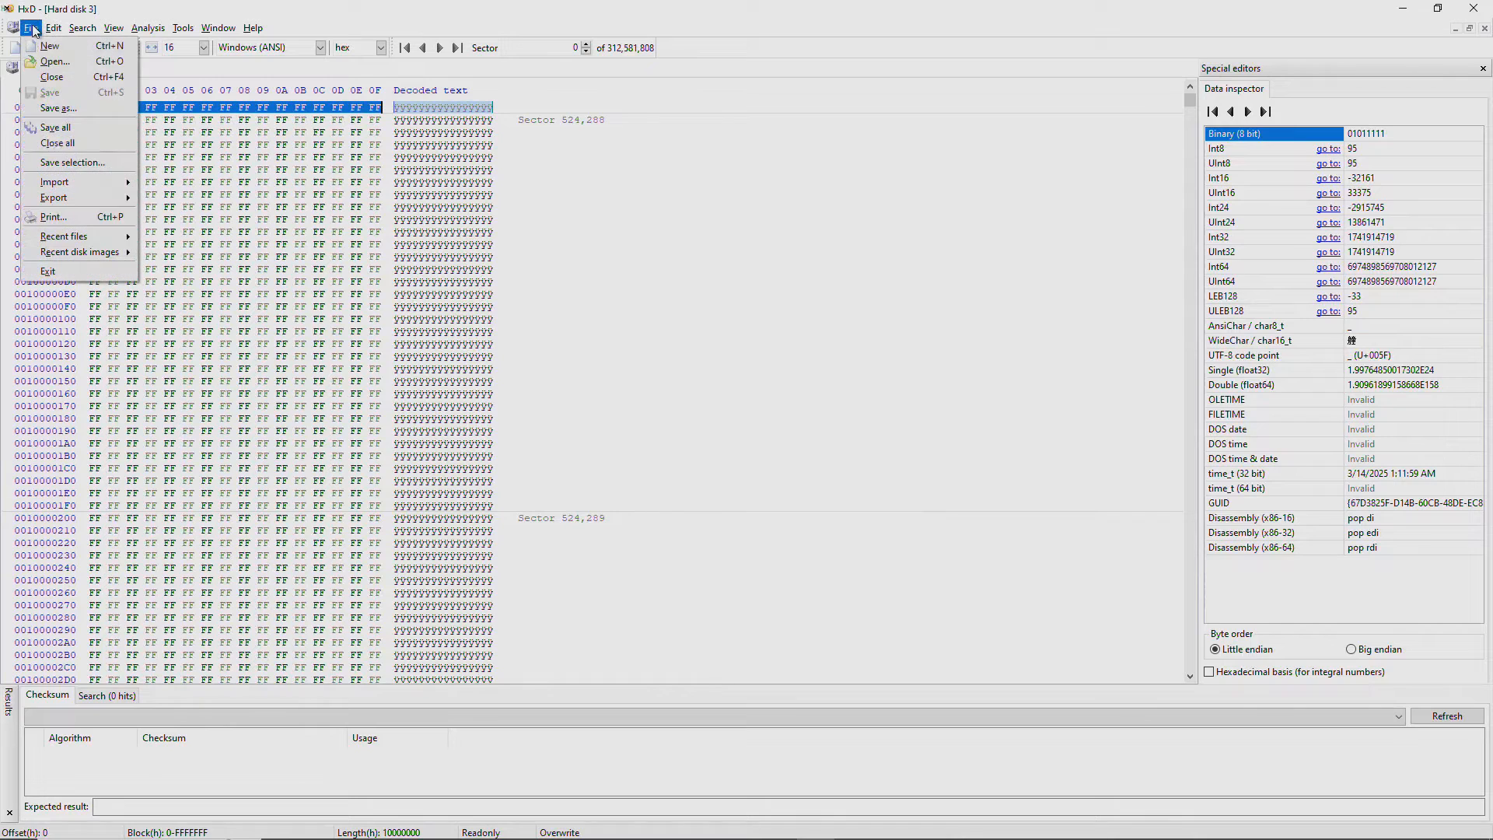
{"action": "left_click", "coordinate": [70, 162]}
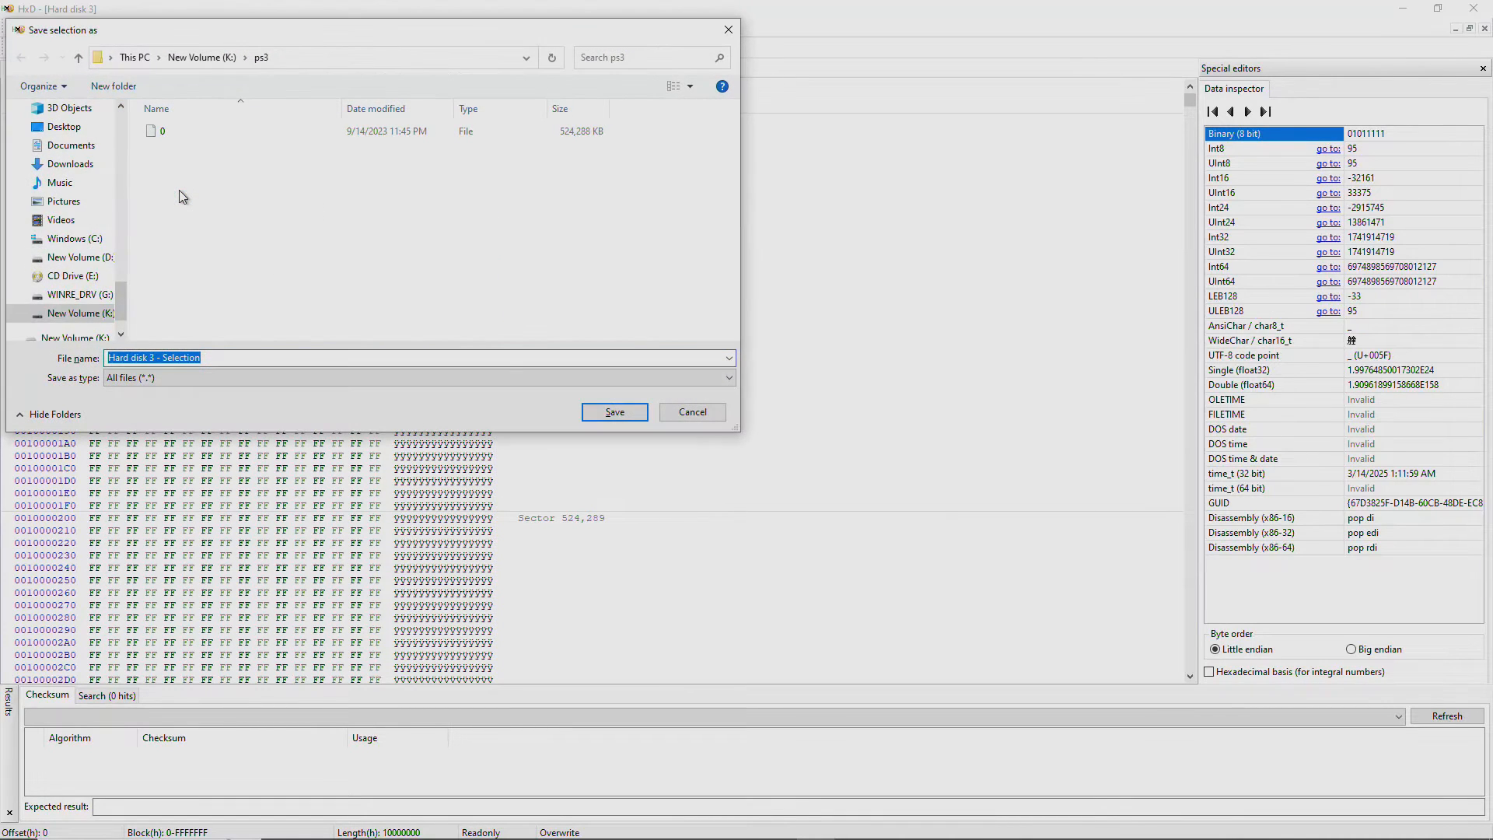
{"action": "type", "text": "0"}
{"action": "key", "text": "Return"}
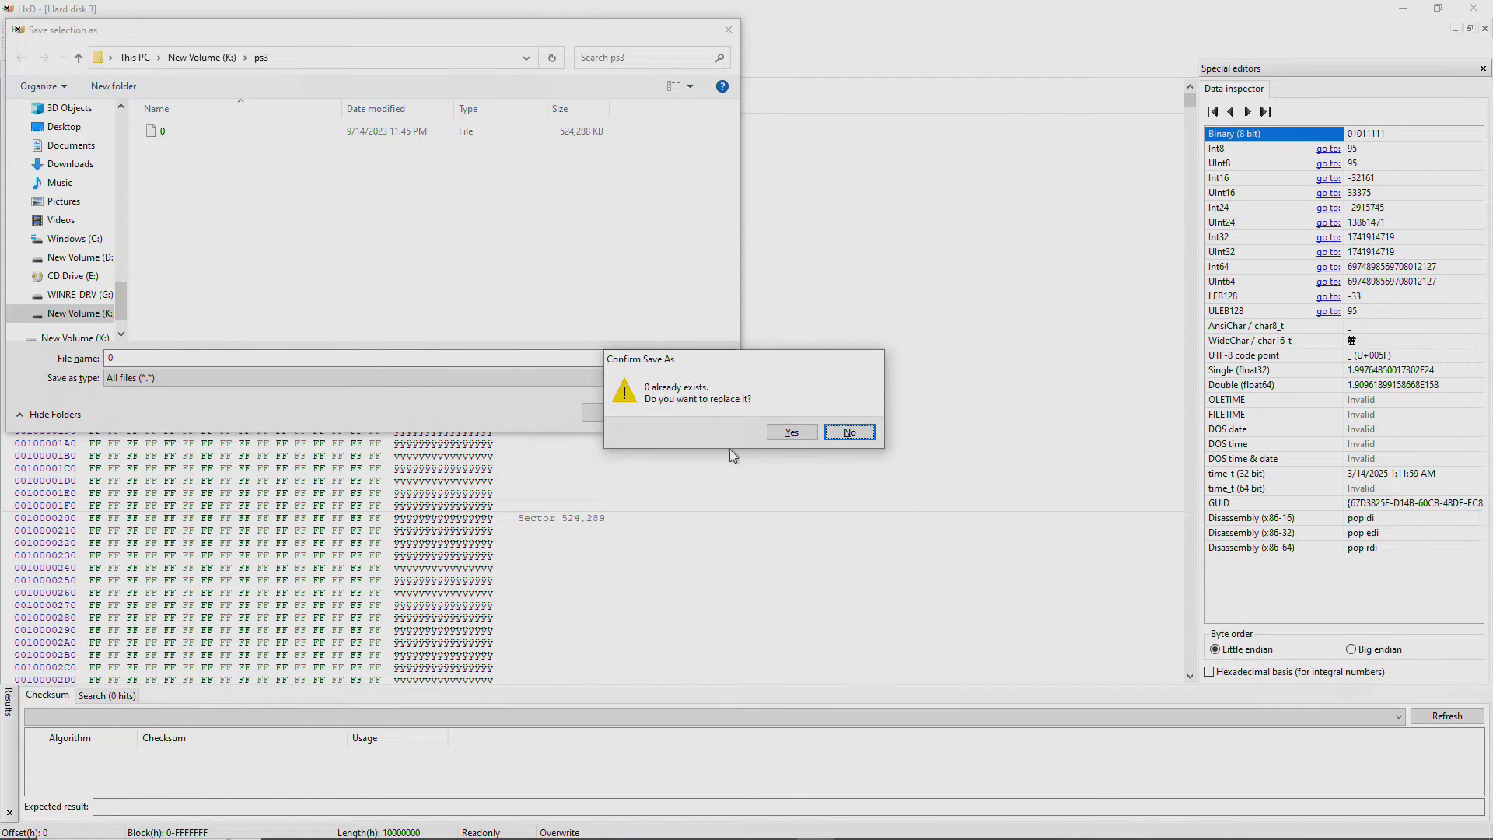
{"action": "left_click", "coordinate": [784, 433]}
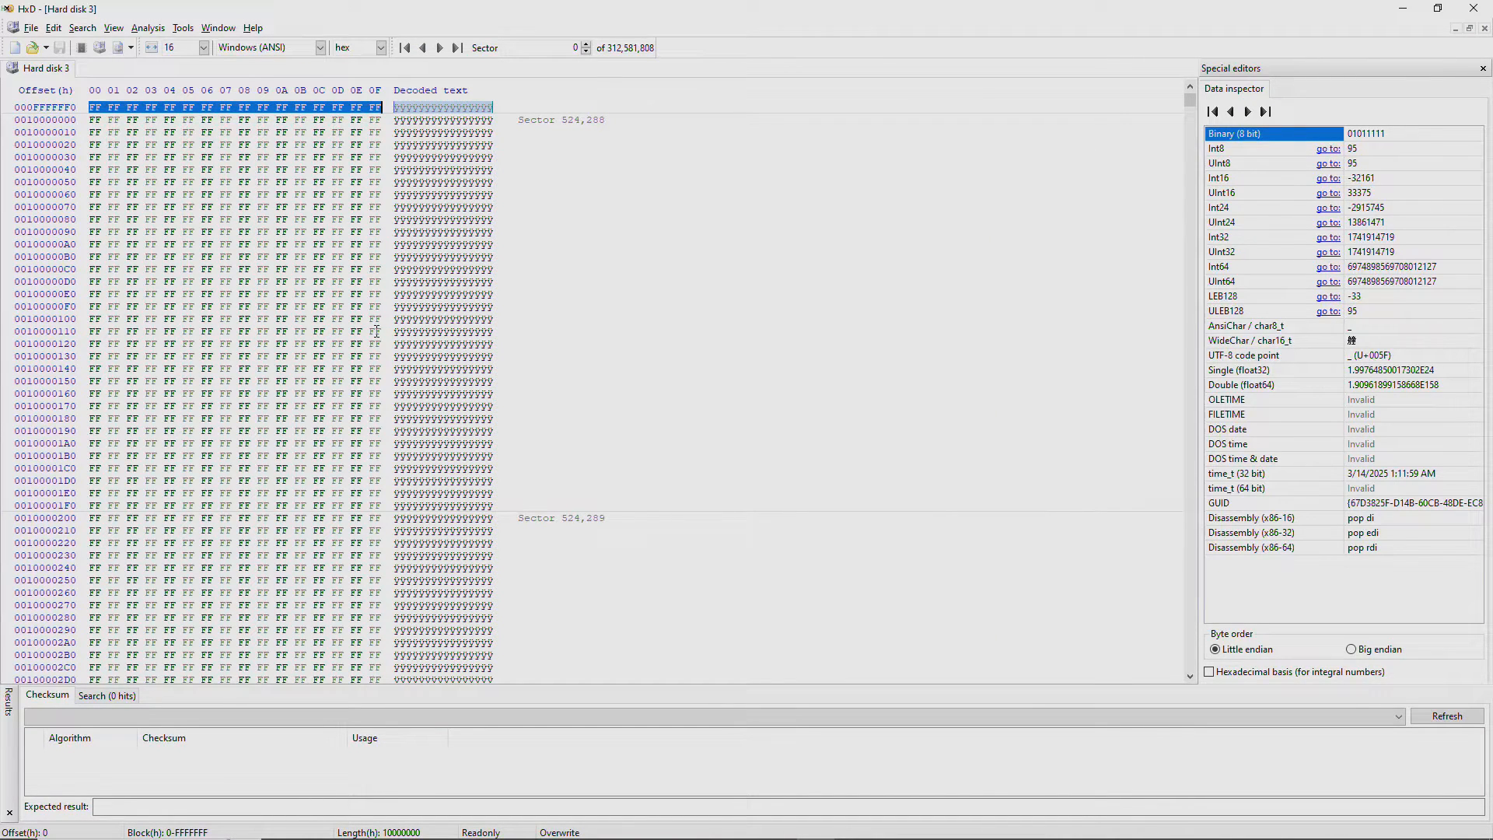
Select the block starting at hexadecimal offset 10000000 with length 10000000, copying the start offset for use as a file name.
{"action": "key", "text": "ctrl+e"}
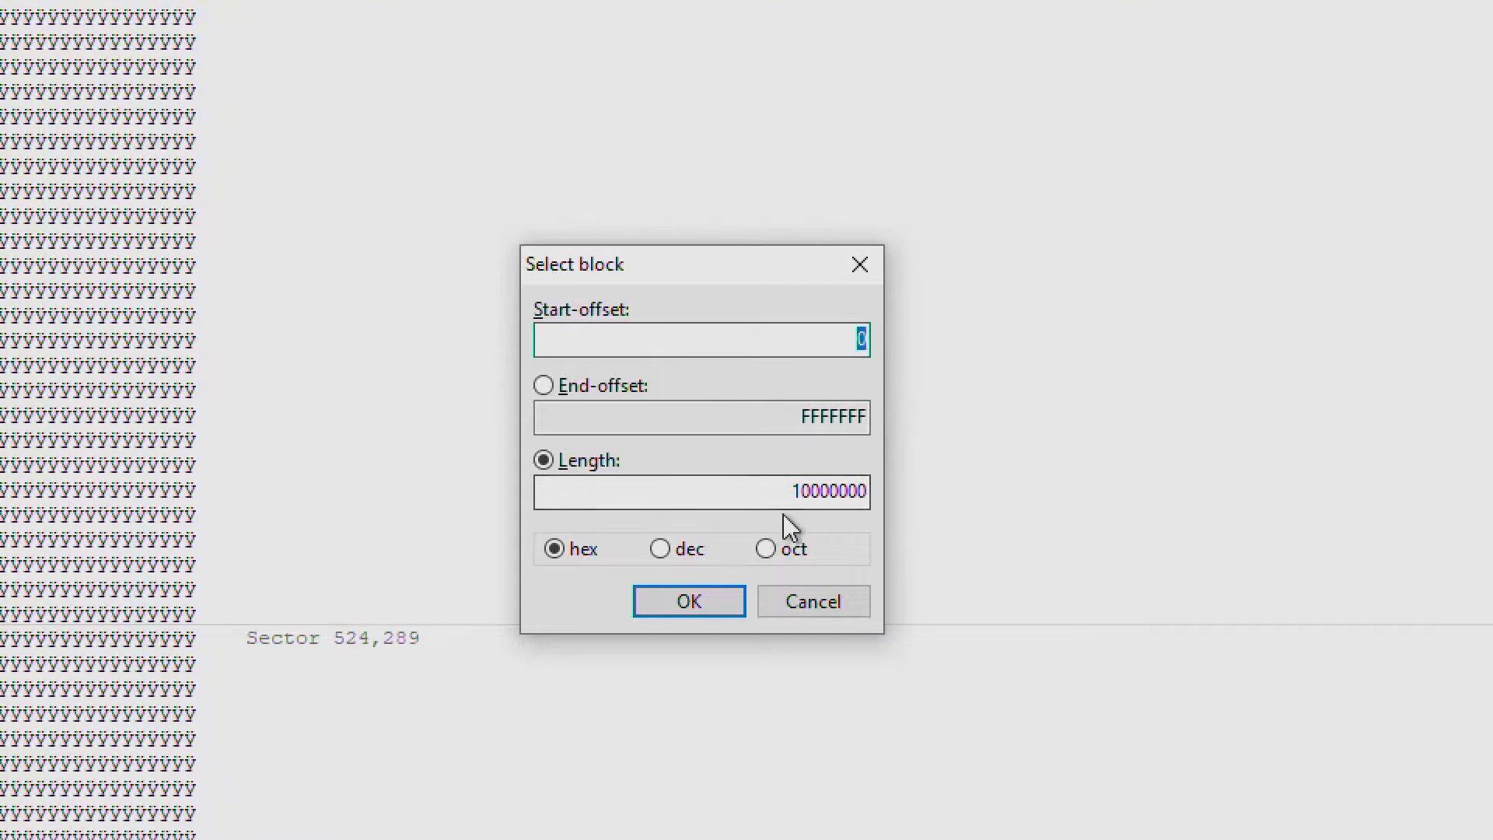
{"action": "left_click_drag", "start_coordinate": [846, 486], "coordinate": [1006, 510]}
{"action": "key", "text": "ctrl+c"}
{"action": "key", "text": "alt+s"}
{"action": "key", "text": "ctrl+v"}
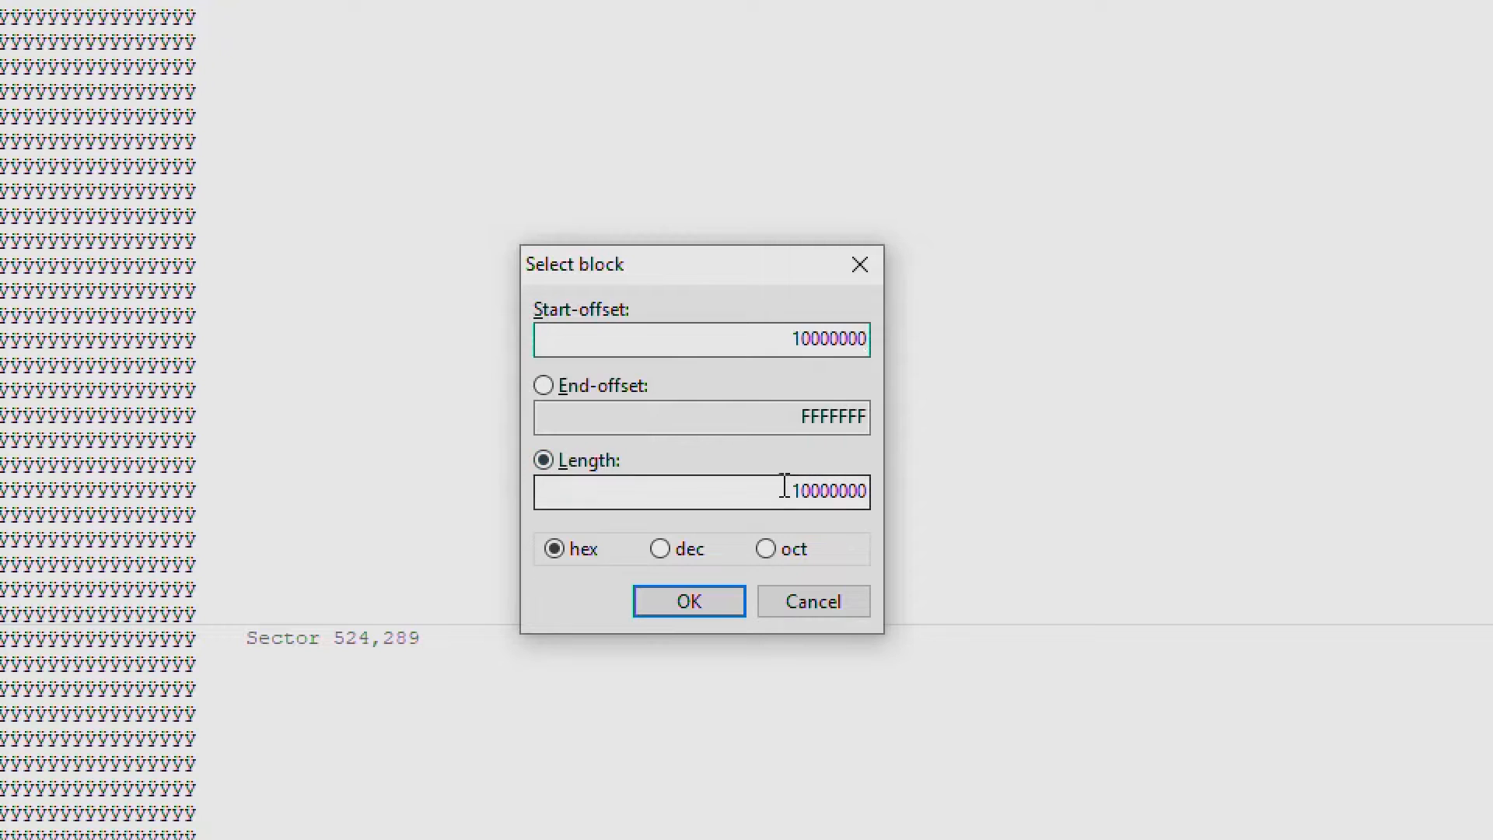
{"action": "left_click", "coordinate": [768, 339]}
{"action": "left_click", "coordinate": [785, 498]}
{"action": "left_click_drag", "start_coordinate": [788, 340], "coordinate": [1081, 338]}
{"action": "key", "text": "ctrl+c"}
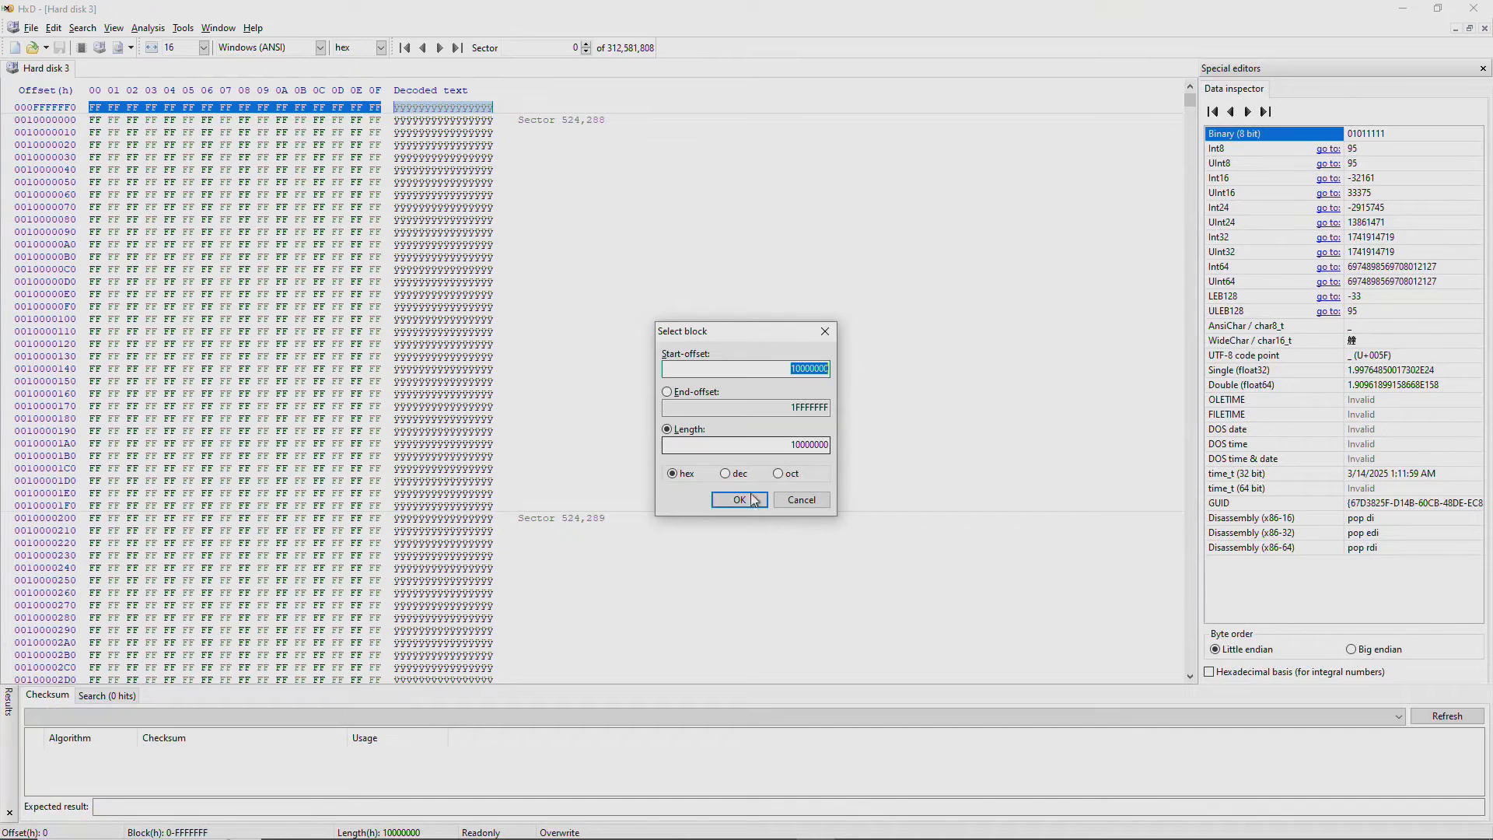
{"action": "left_click", "coordinate": [706, 609]}
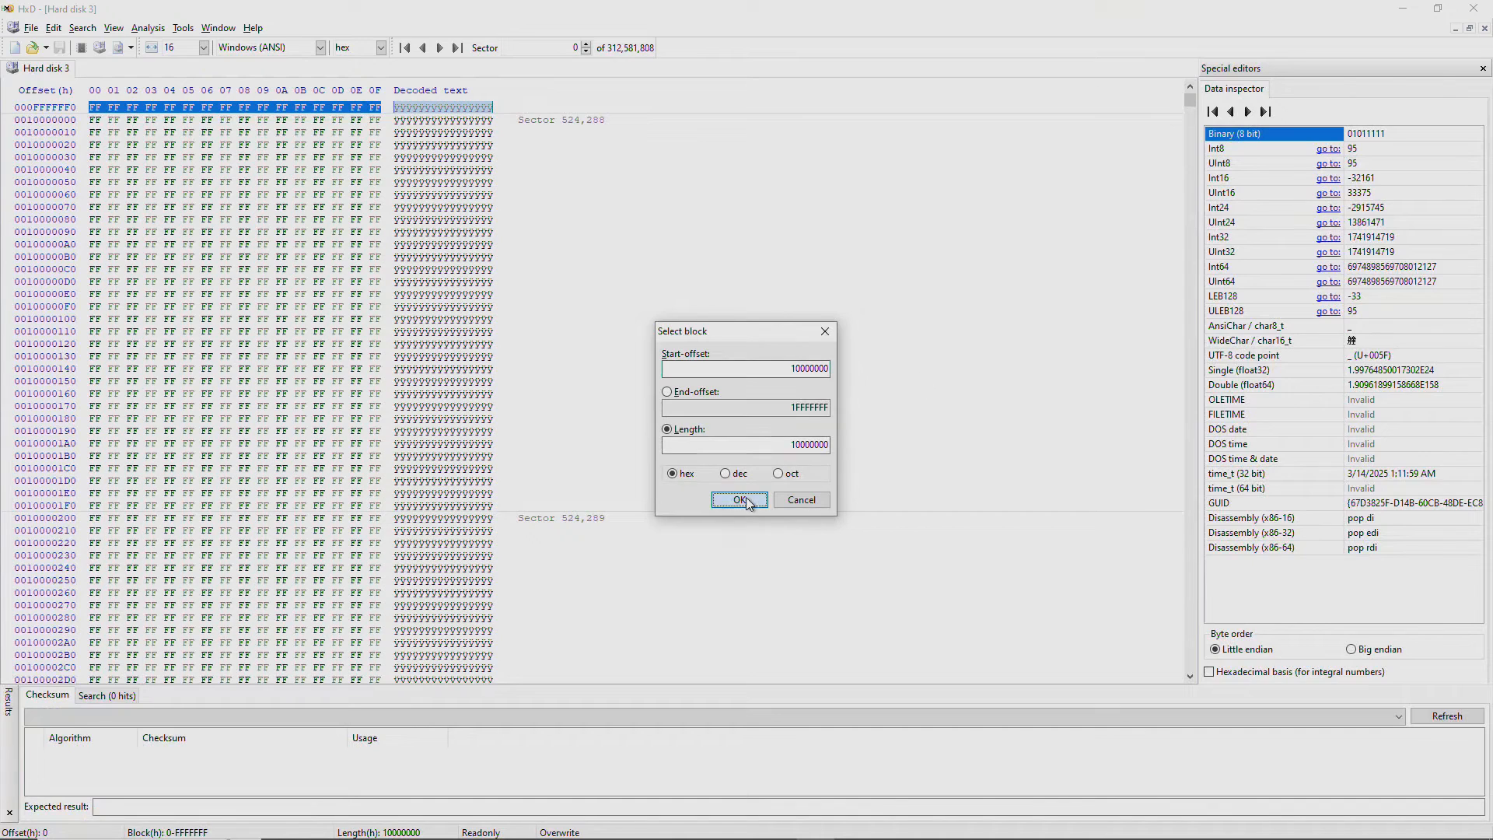
Try to save the block of hex length 10000000 as a new file named 10000000 in the ps3 folder.
{"action": "left_click", "coordinate": [31, 27]}
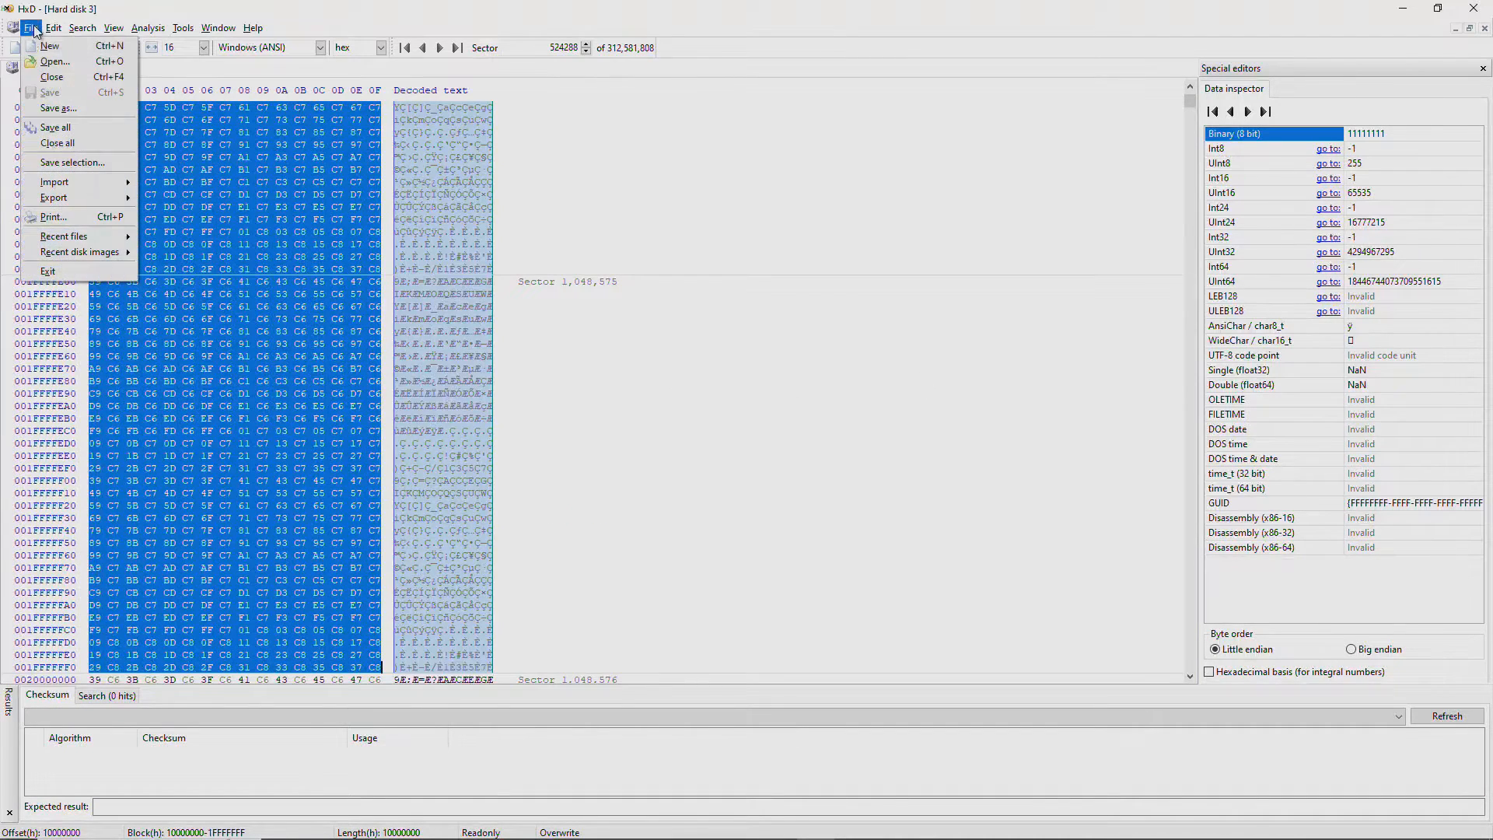
{"action": "left_click", "coordinate": [72, 162]}
{"action": "key", "text": "Return"}
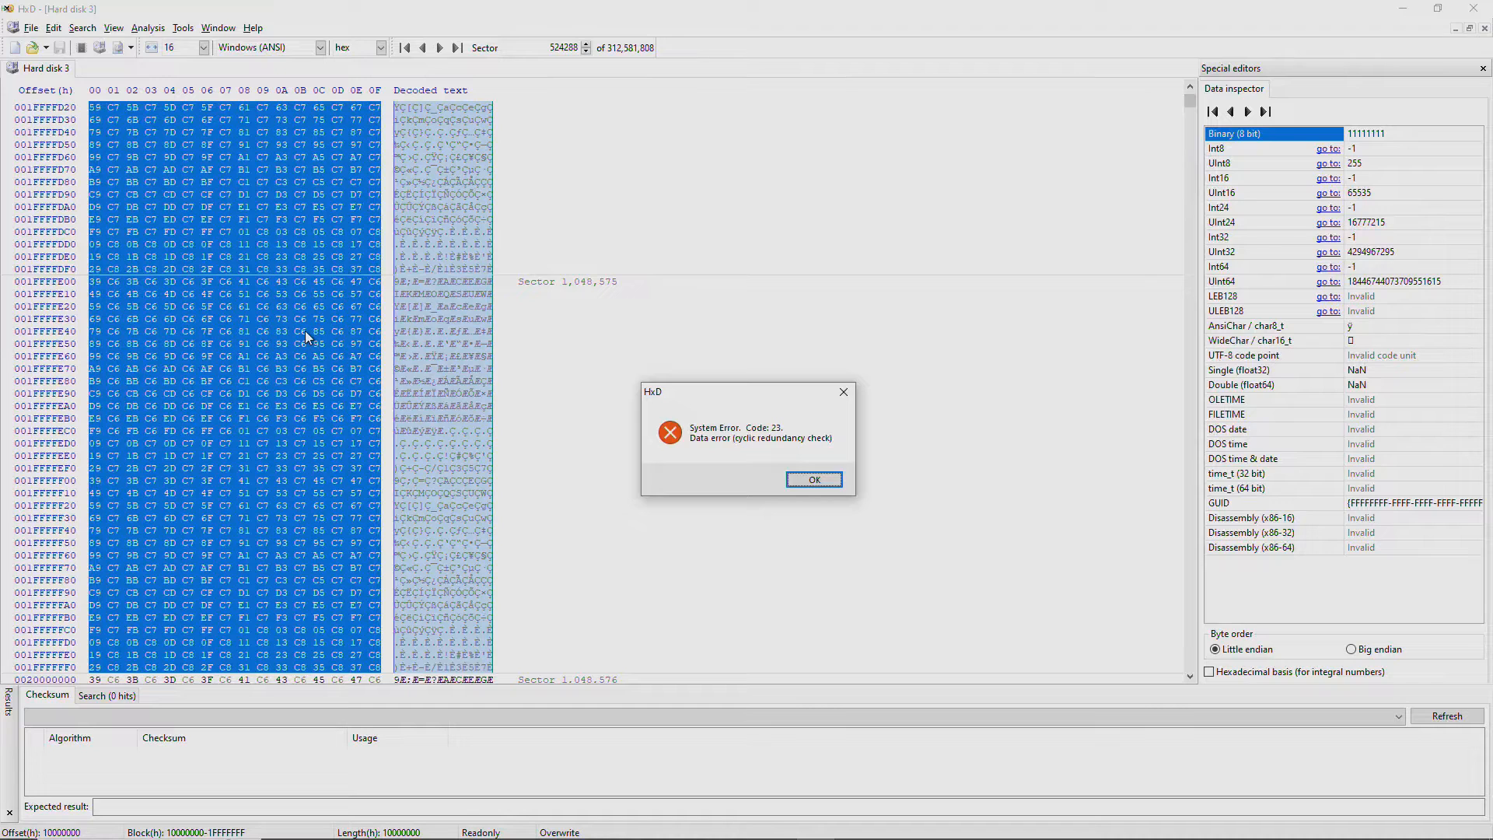
{"action": "key", "text": "Return"}
Set the selected block's hexadecimal length to 8000000, starting at offset 10000000.
{"action": "key", "text": "ctrl+e"}
{"action": "left_click", "coordinate": [790, 444]}
{"action": "key", "text": "Delete"}
{"action": "type", "text": "8000000"}
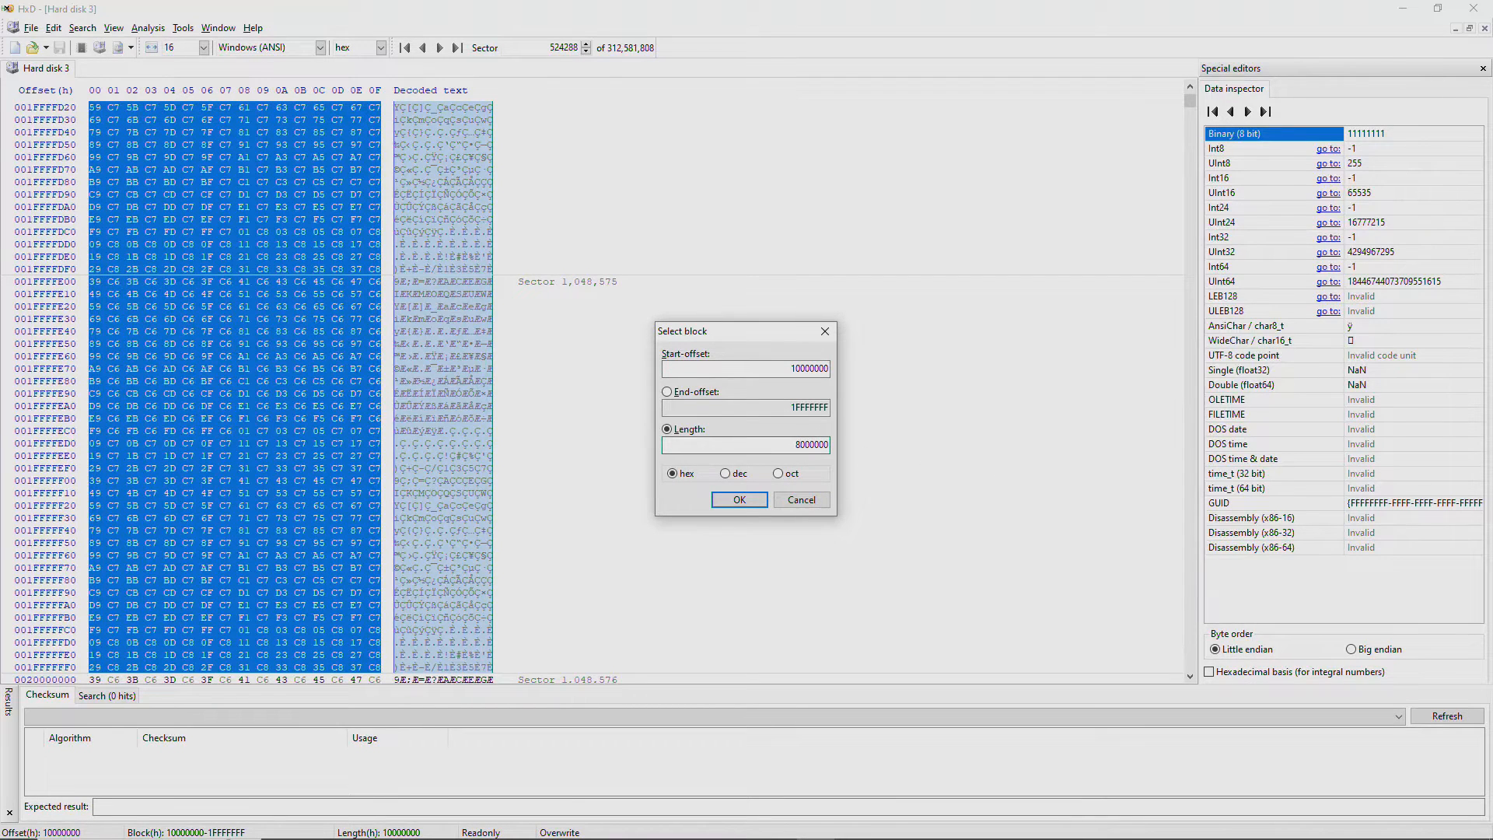
{"action": "key", "text": "Return"}
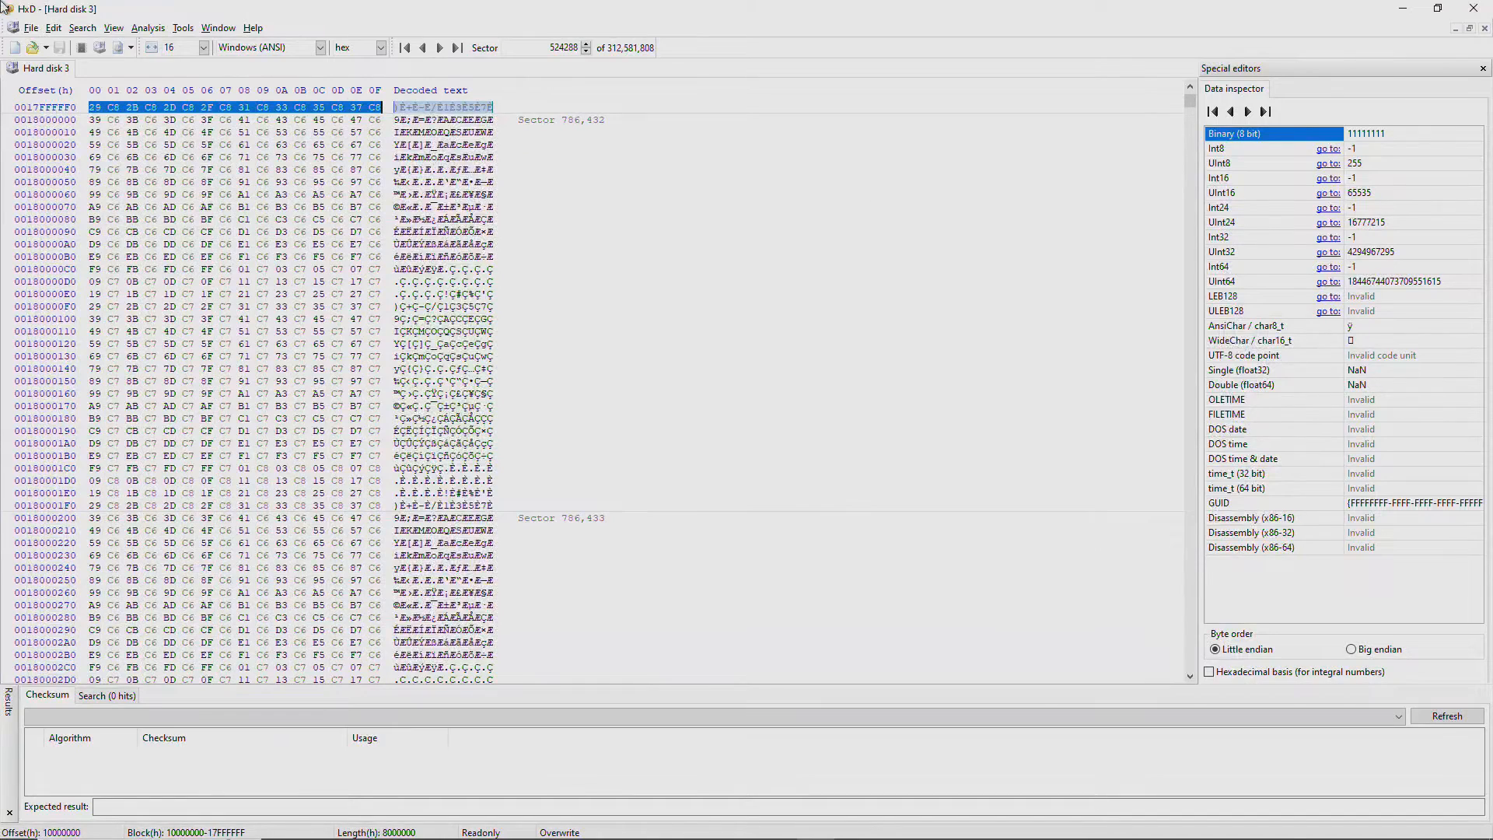
Try to save the block of hex length 8000000 as 10000000 in the ps3 folder, replacing the existing file.
{"action": "left_click", "coordinate": [31, 28]}
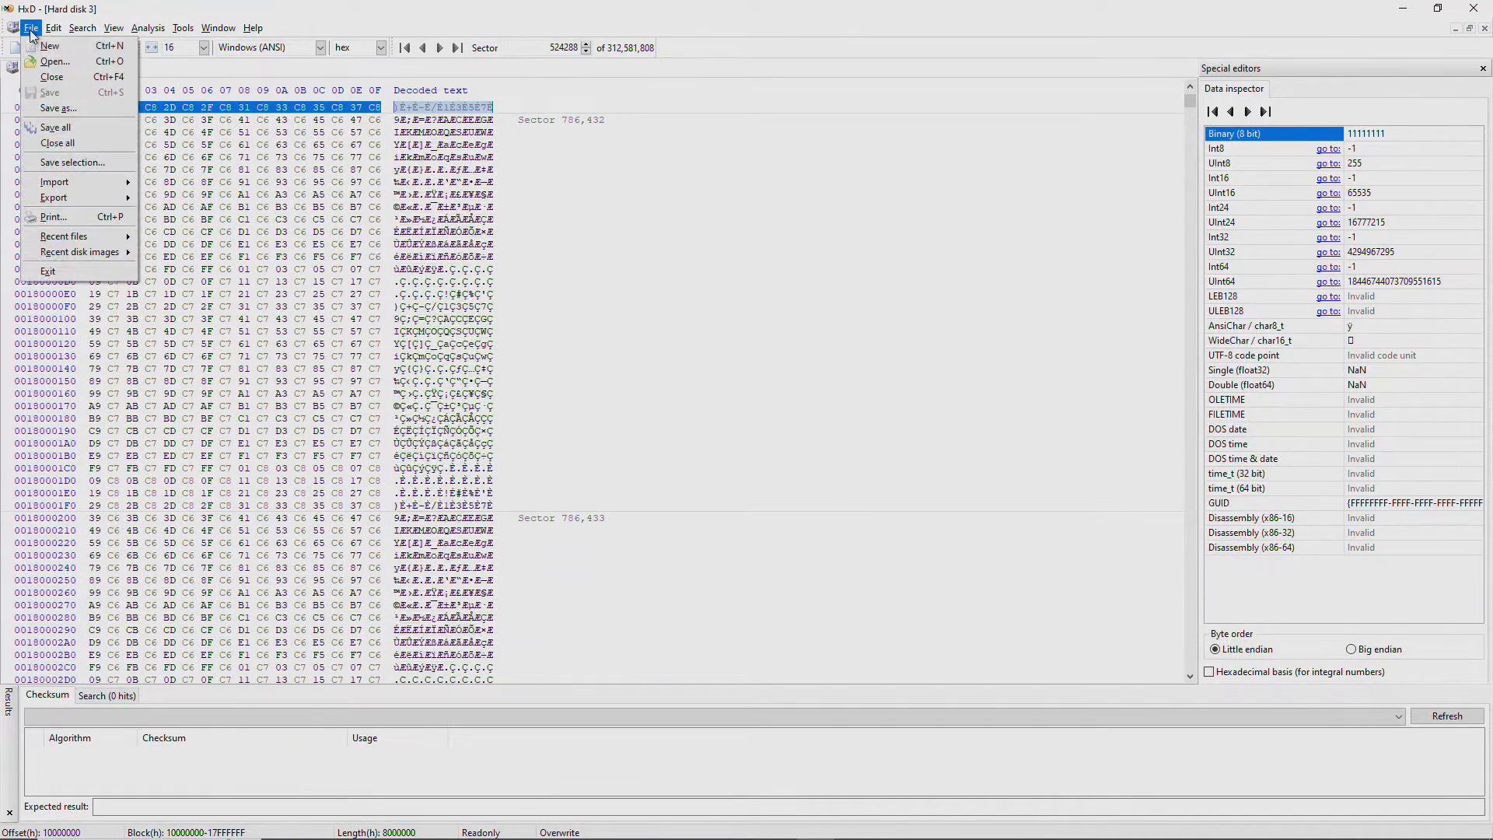
{"action": "left_click", "coordinate": [52, 162]}
{"action": "key", "text": "ctrl+v"}
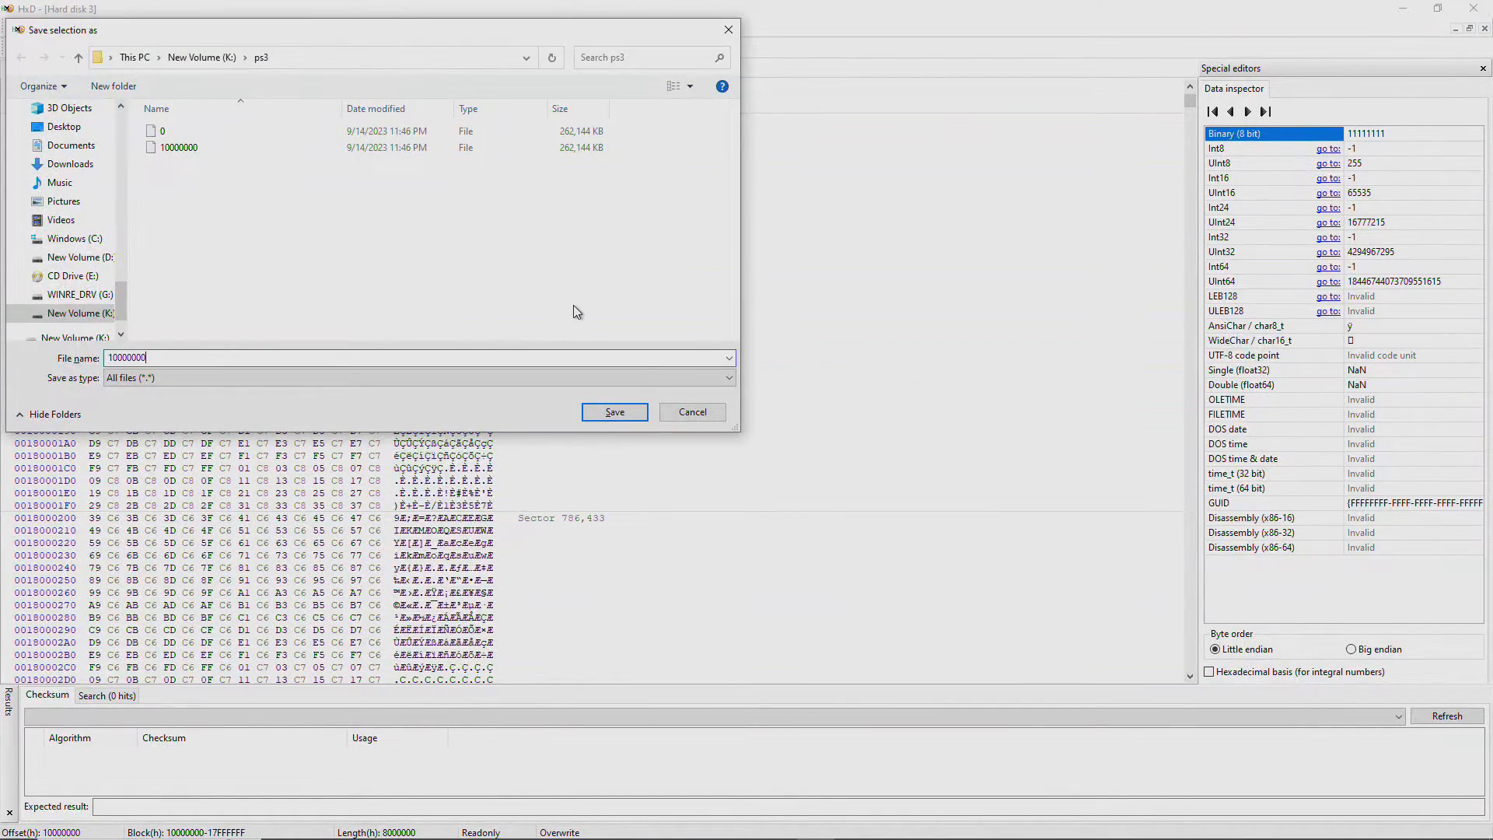
{"action": "key", "text": "Return"}
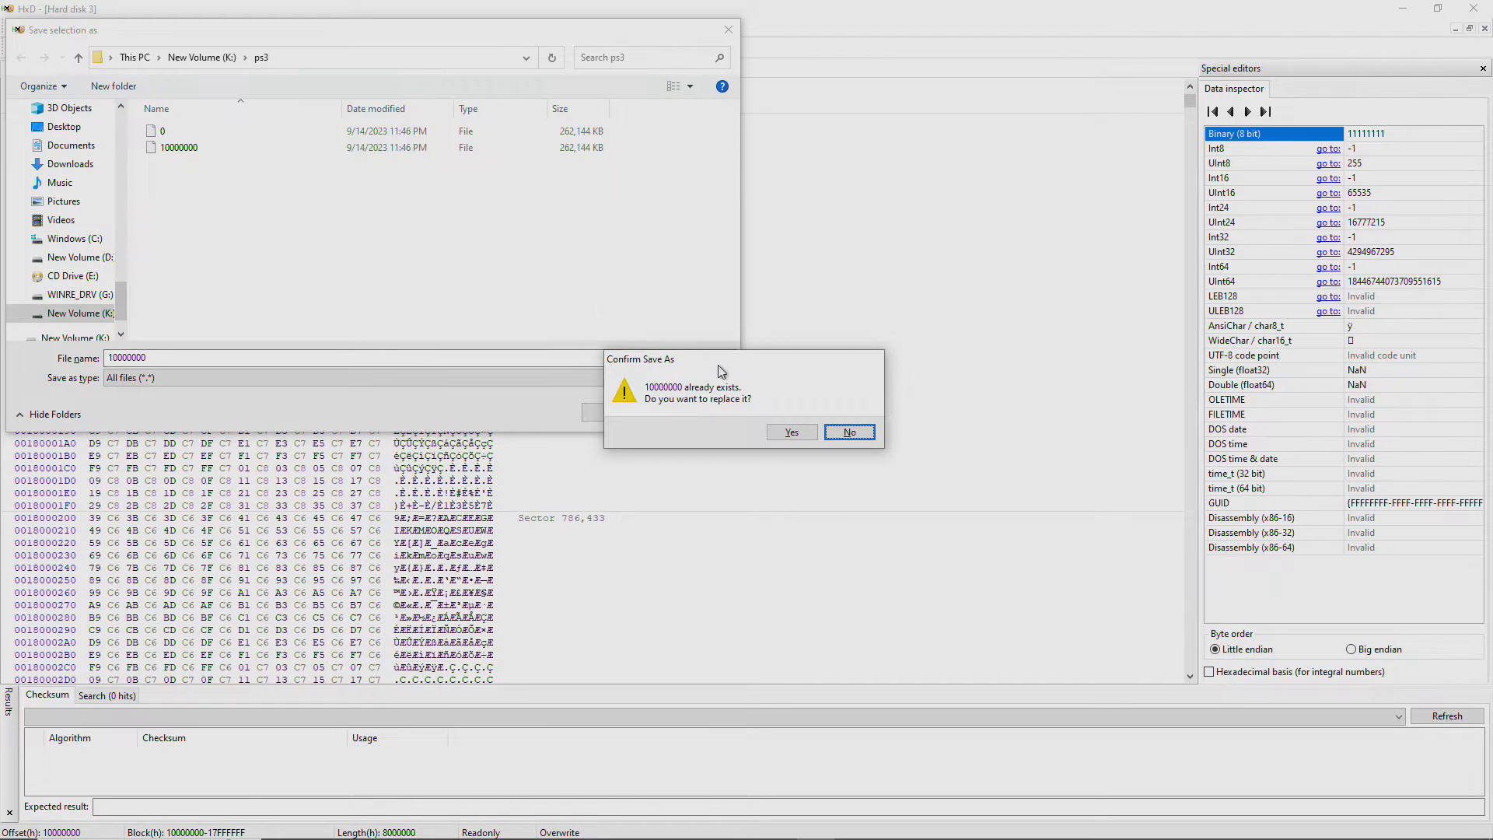
{"action": "left_click", "coordinate": [786, 431]}
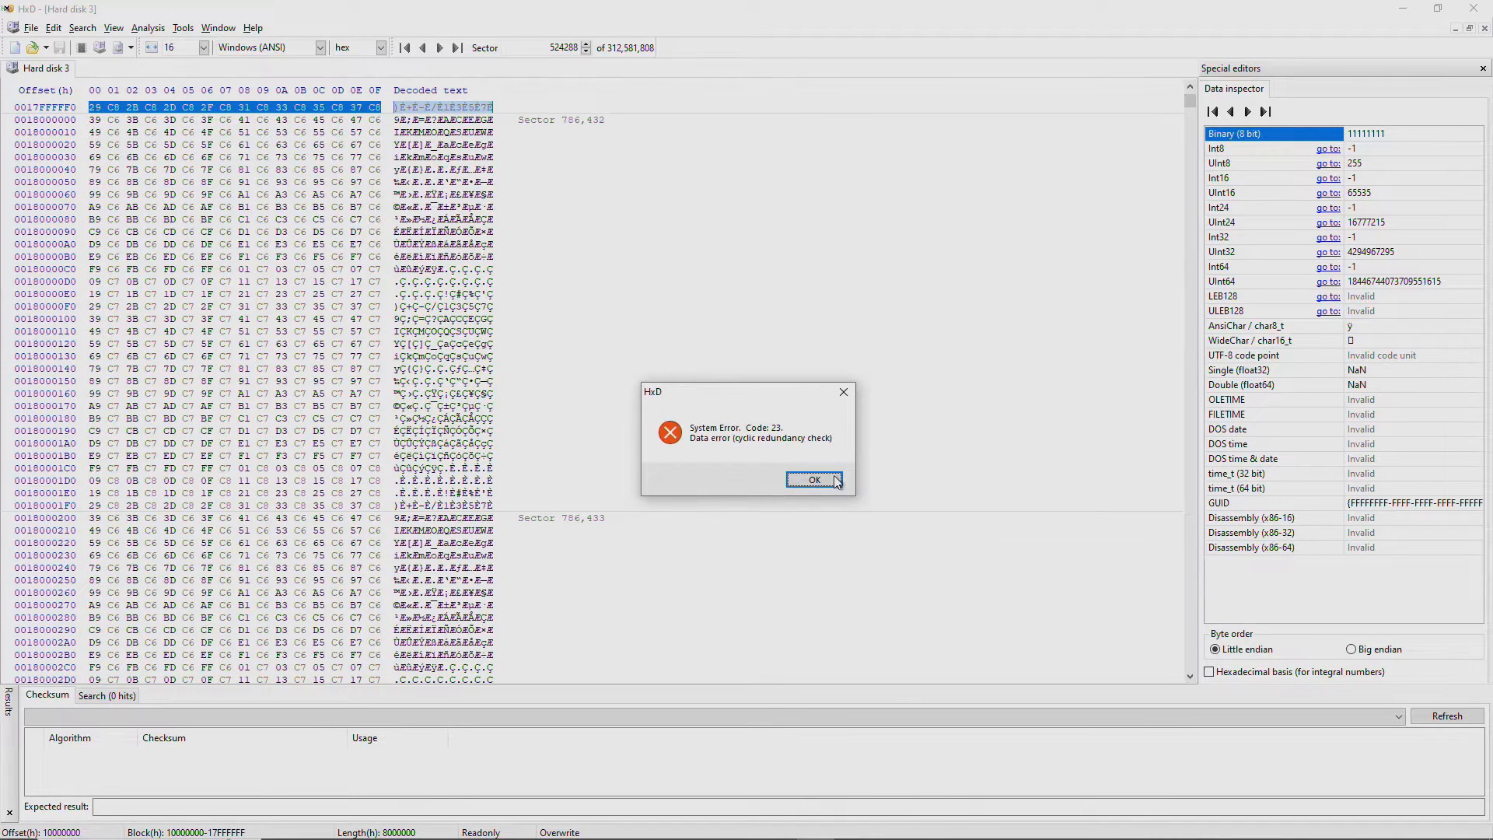
{"action": "left_click", "coordinate": [831, 477]}
Set the selected block's hexadecimal length to 4000000, starting at offset 10000000.
{"action": "key", "text": "ctrl+e"}
{"action": "left_click", "coordinate": [811, 450]}
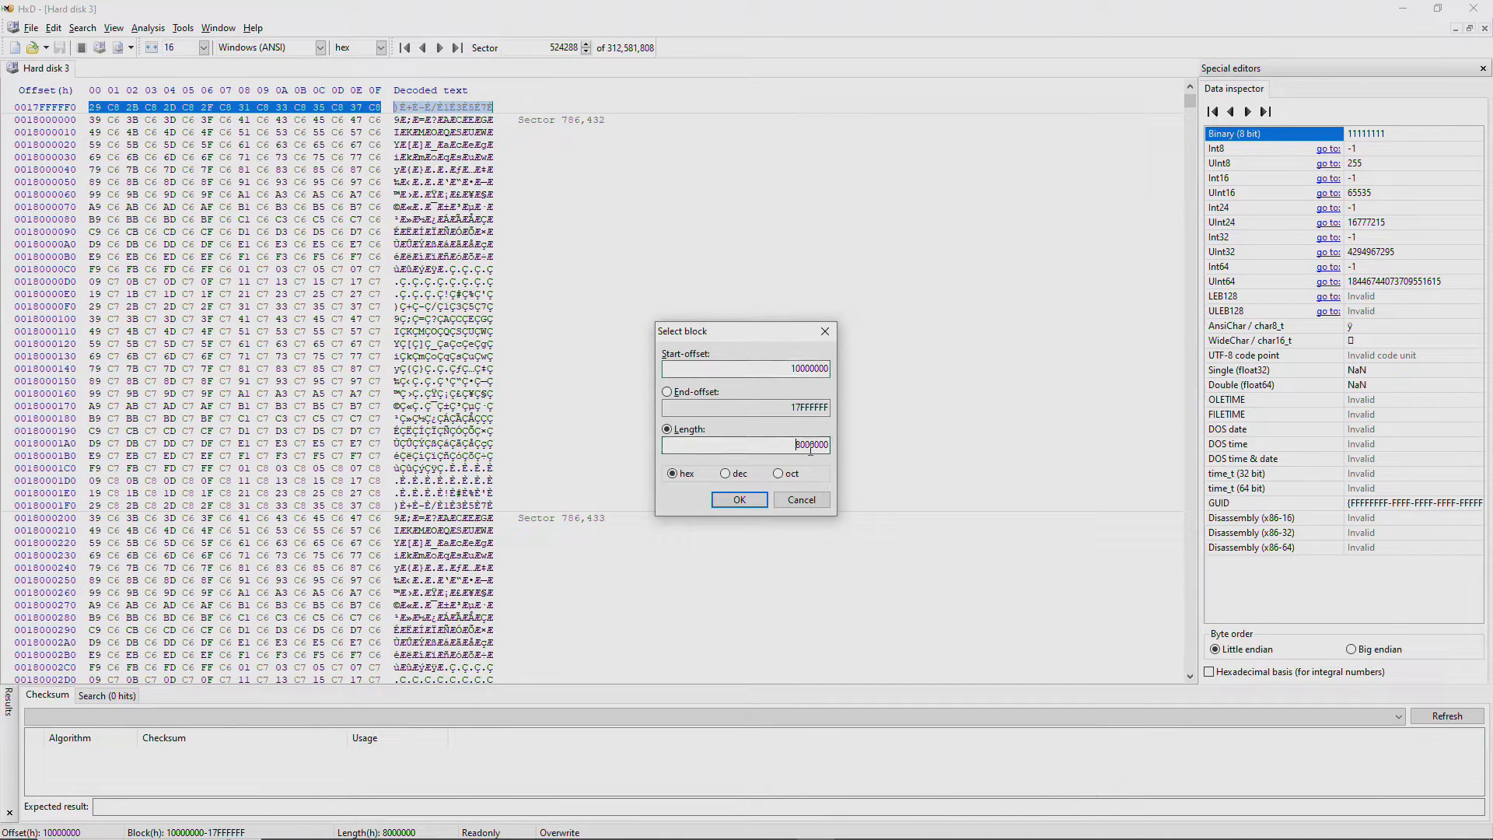
{"action": "left_click", "coordinate": [738, 499]}
Try to save the block of hex length 4000000 as 10000000 in the ps3 folder, replacing the existing file.
{"action": "left_click", "coordinate": [31, 28]}
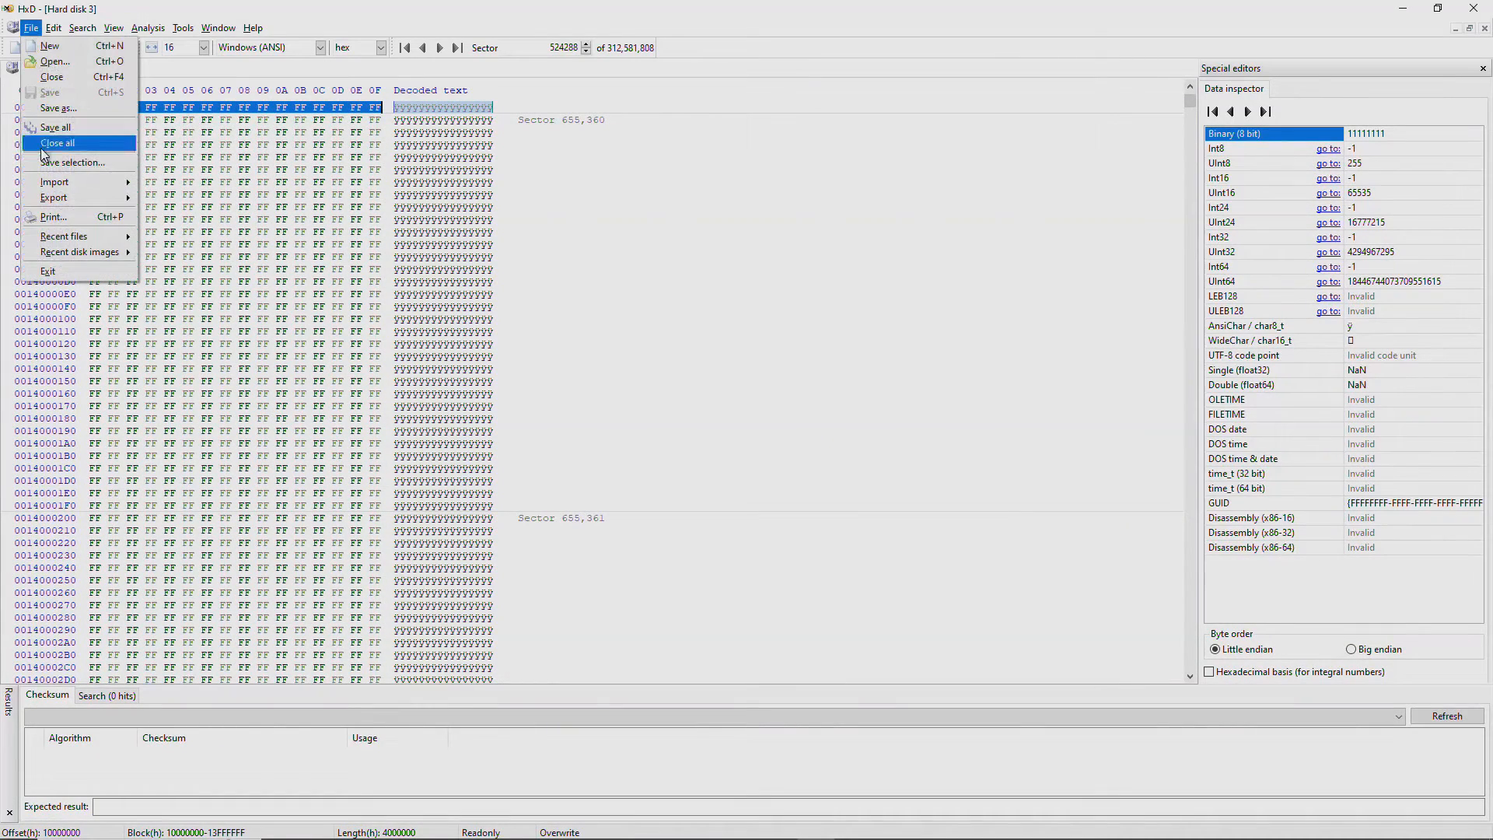
{"action": "left_click", "coordinate": [72, 162]}
{"action": "key", "text": "End"}
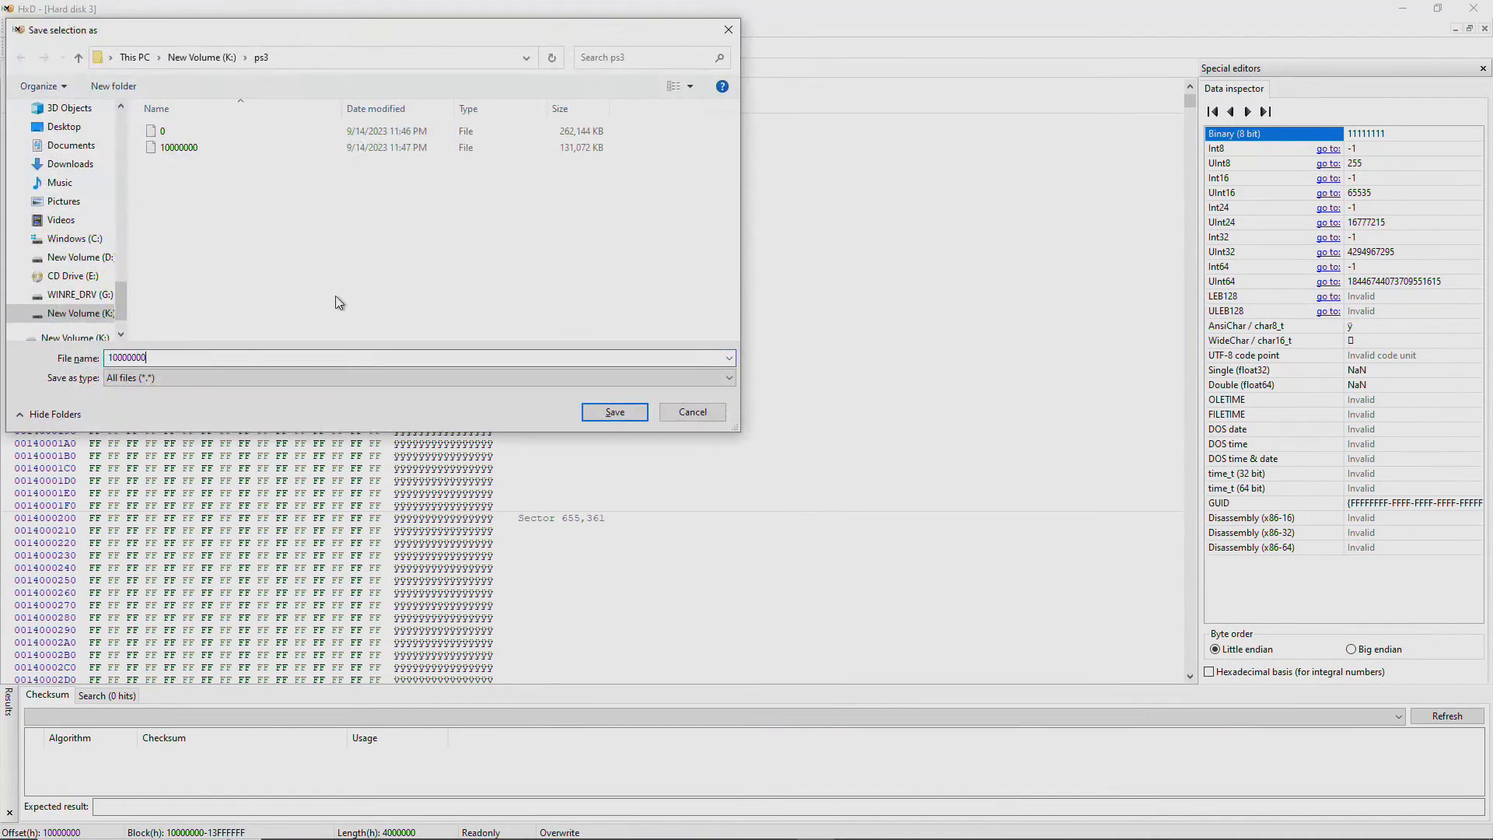
{"action": "key", "text": "Return"}
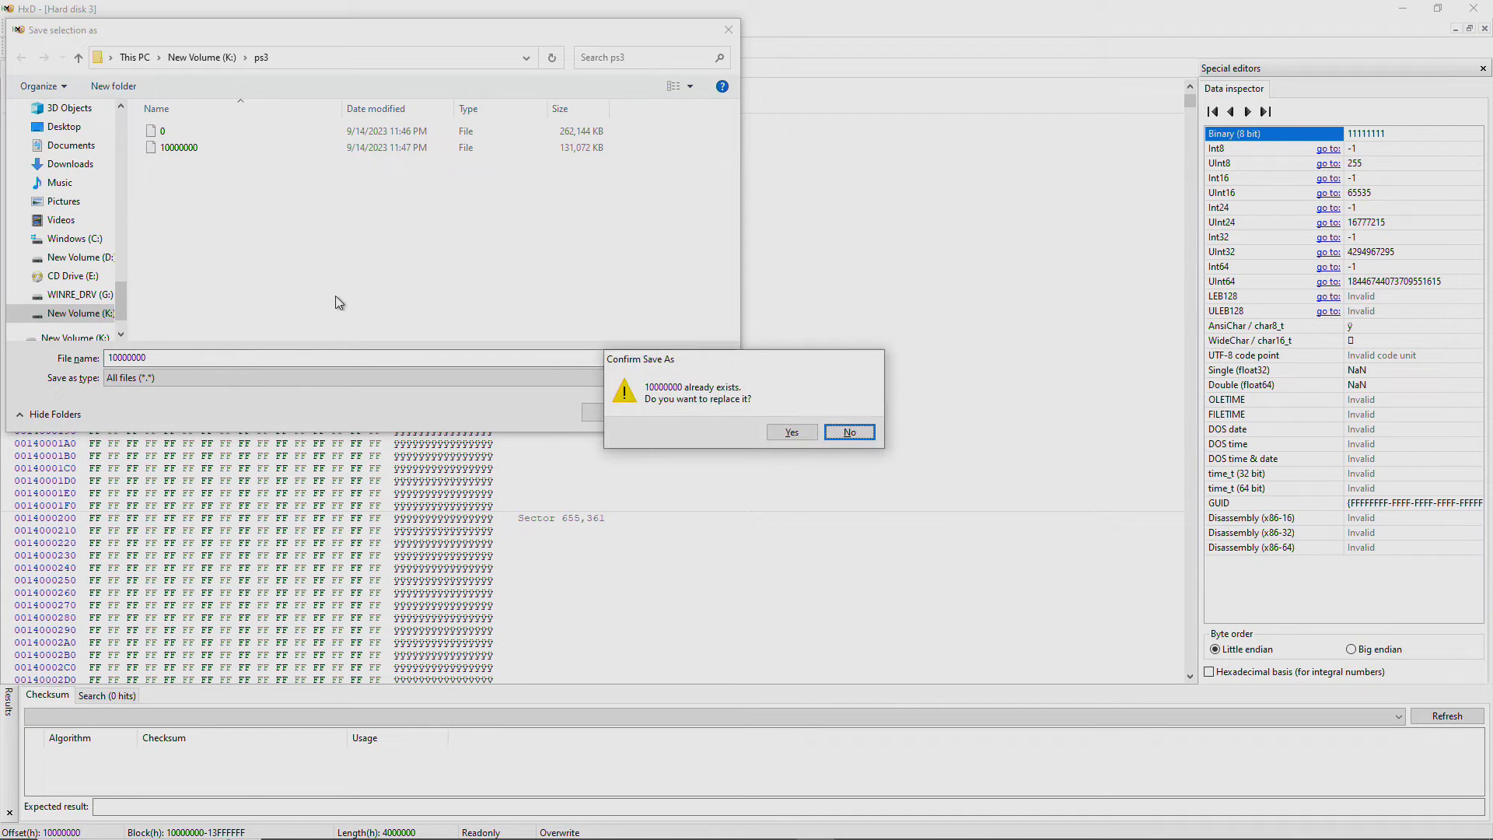
{"action": "left_click", "coordinate": [792, 433]}
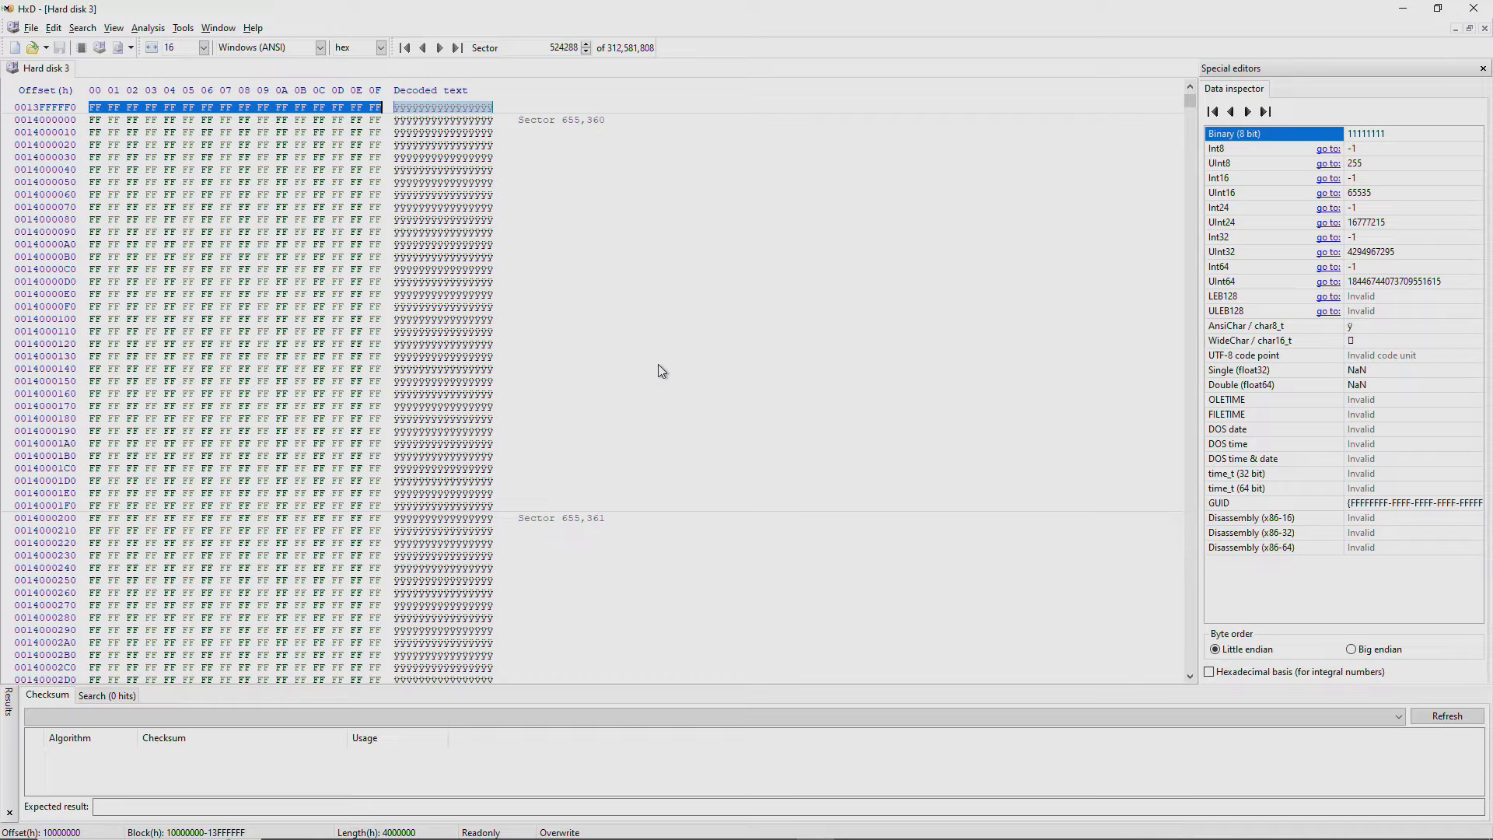
{"action": "key", "text": "Return"}
Set the selected block's hexadecimal length to 2000000, starting at offset 10000000.
{"action": "key", "text": "ctrl+e"}
{"action": "left_click", "coordinate": [809, 445]}
{"action": "key", "text": "ctrl+a"}
{"action": "type", "text": "2000000"}
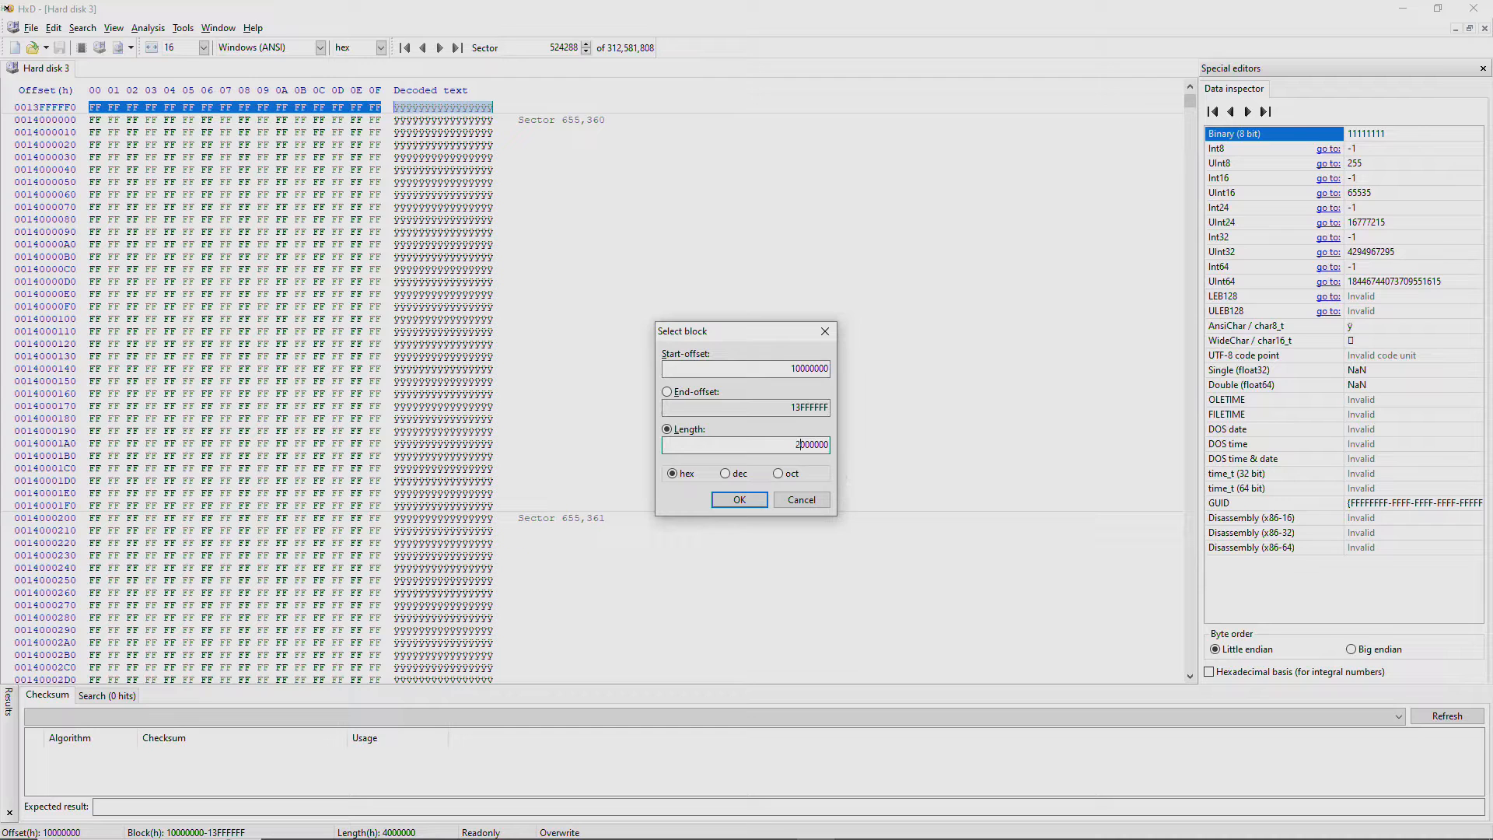
{"action": "left_click", "coordinate": [739, 500]}
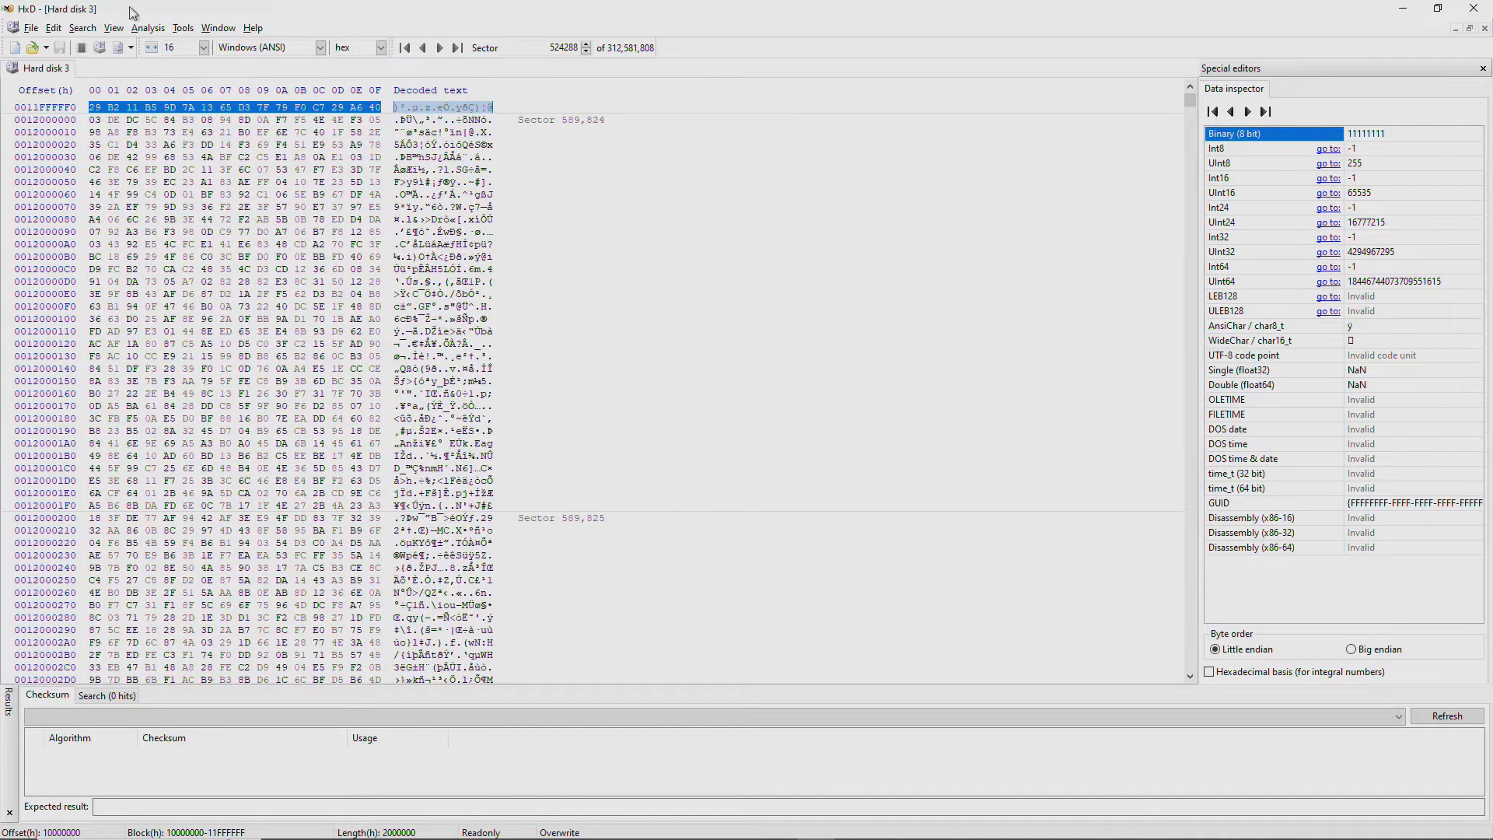
Try to save the block of hex length 2000000 as 10000000 in the ps3 folder, replacing the existing file.
{"action": "left_click", "coordinate": [31, 28]}
{"action": "left_click", "coordinate": [62, 161]}
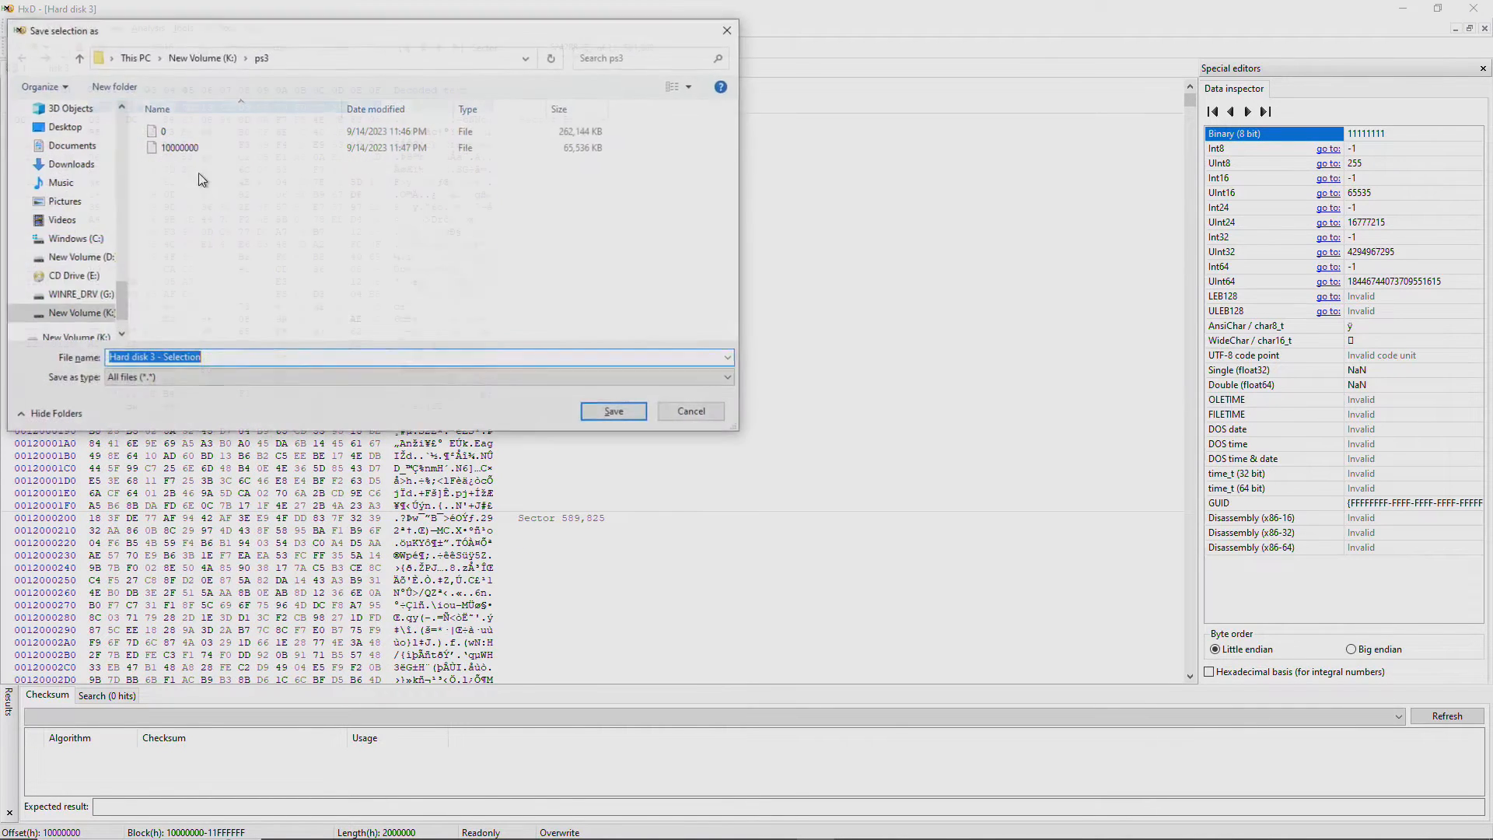
{"action": "type", "text": "10000000"}
{"action": "key", "text": "Return"}
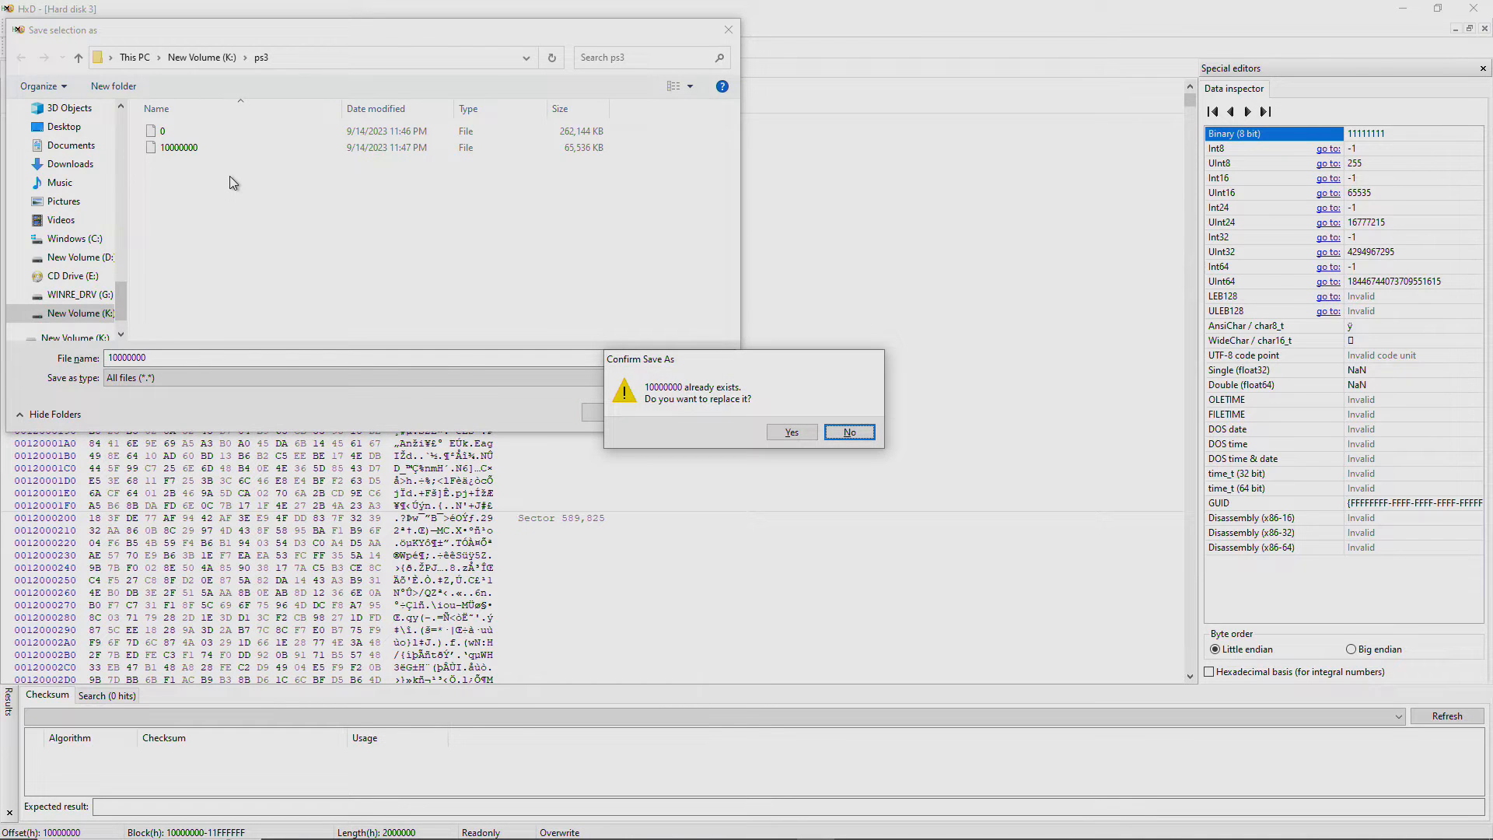
{"action": "key", "text": "y"}
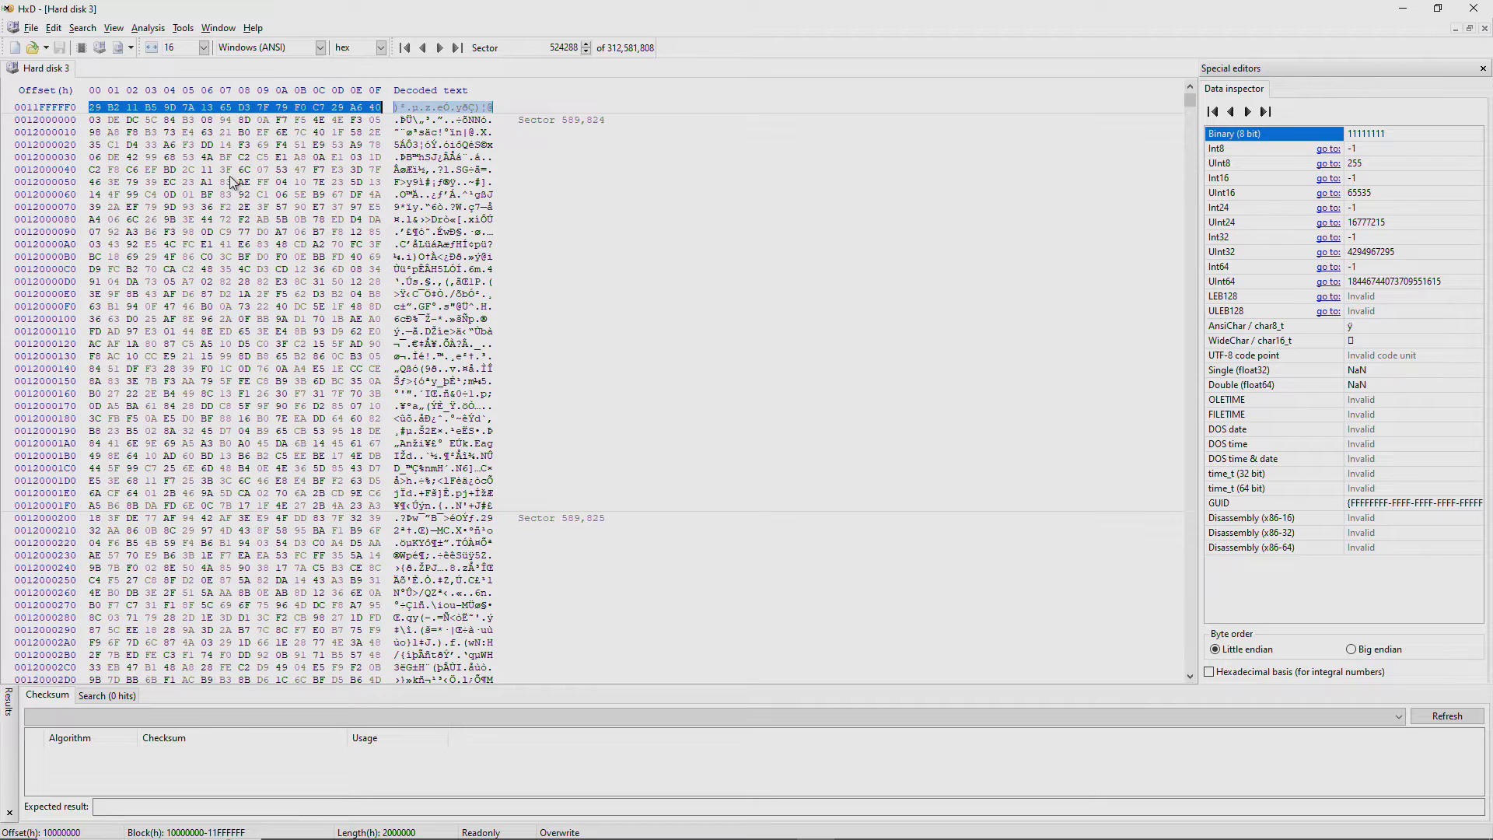
{"action": "key", "text": "Return"}
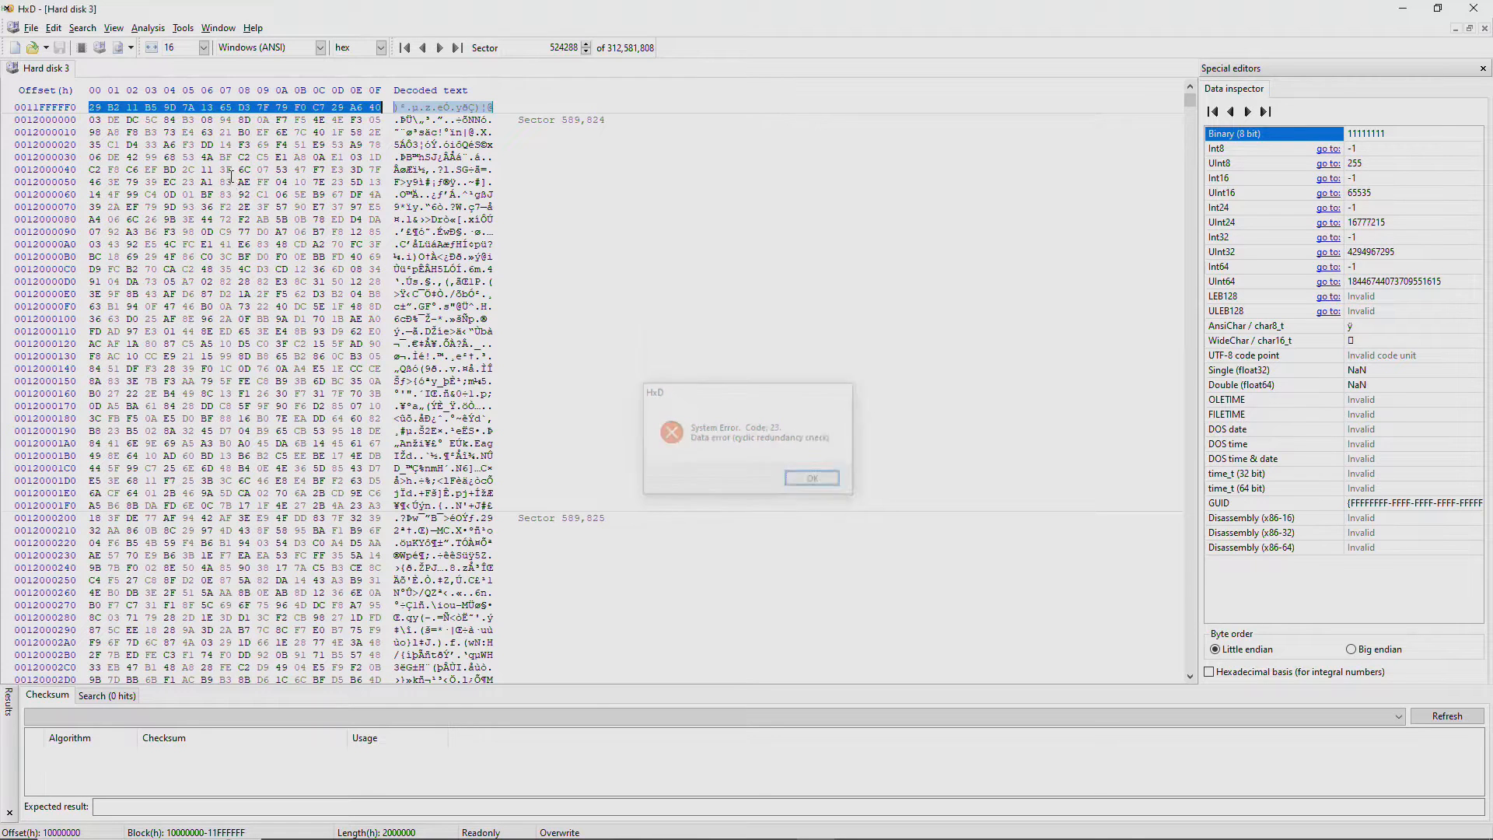
Set the selected block's hexadecimal length to 1000000, starting at offset 10000000.
{"action": "key", "text": "ctrl+e"}
{"action": "left_click", "coordinate": [791, 440]}
{"action": "key", "text": "Delete"}
{"action": "type", "text": "1"}
{"action": "left_click", "coordinate": [758, 498]}
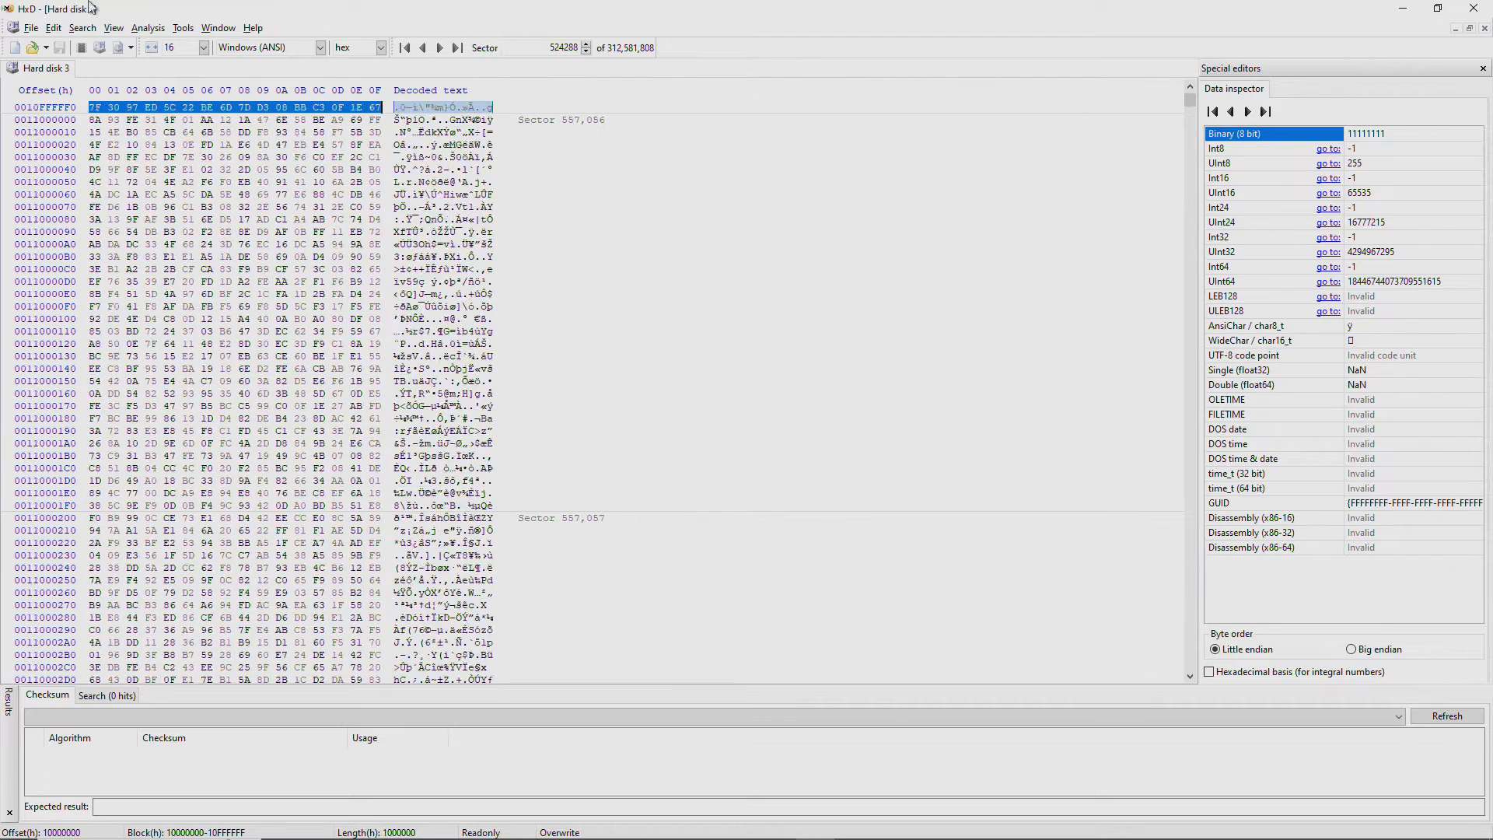
Try to save the block of hex length 1000000 as 10000000 in the ps3 folder, replacing the existing file.
{"action": "left_click", "coordinate": [35, 29]}
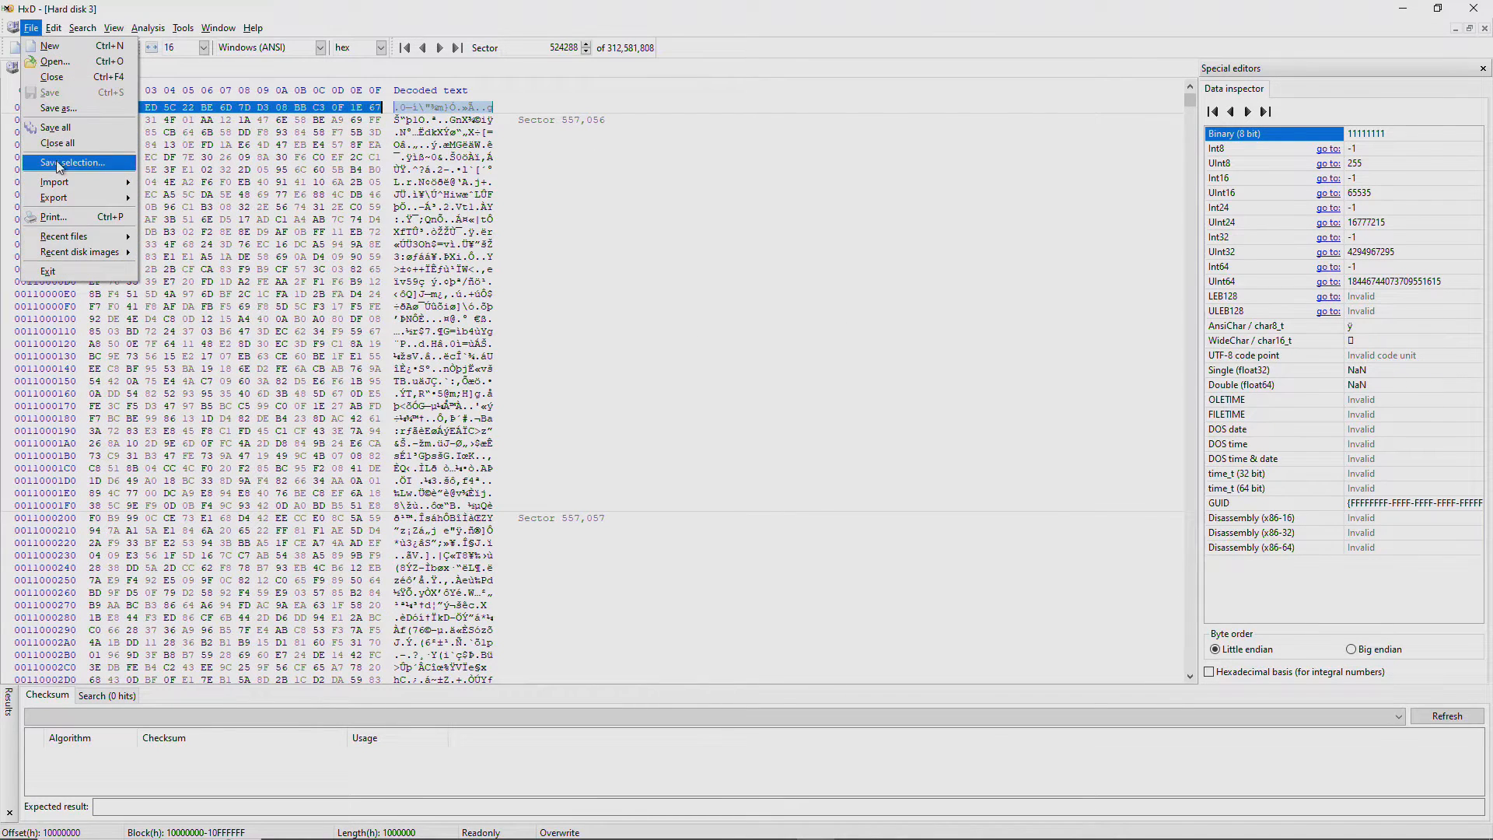
{"action": "left_click", "coordinate": [68, 162]}
{"action": "type", "text": "10000000"}
{"action": "key", "text": "Return"}
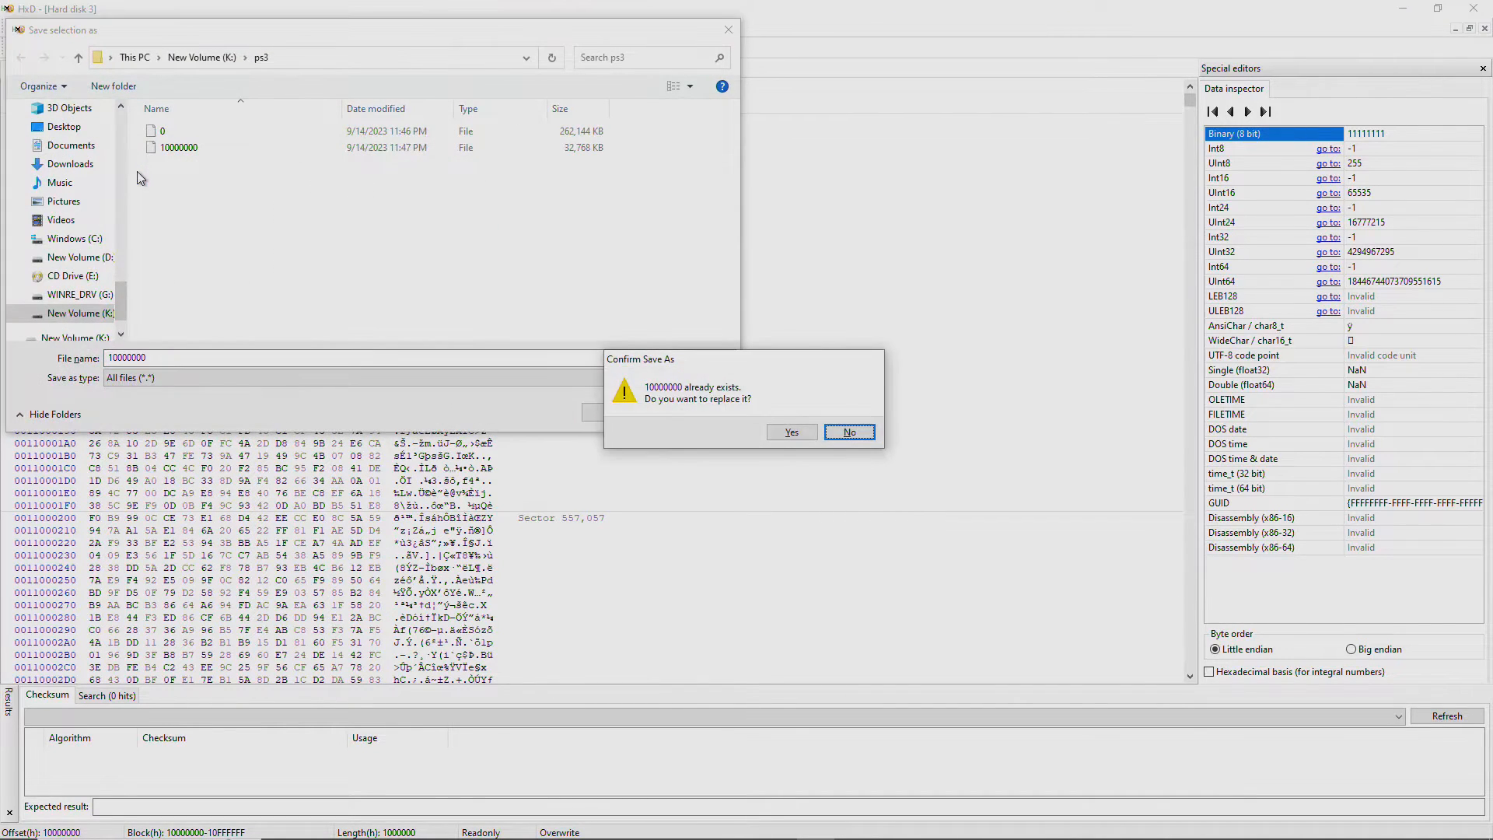
{"action": "key", "text": "y"}
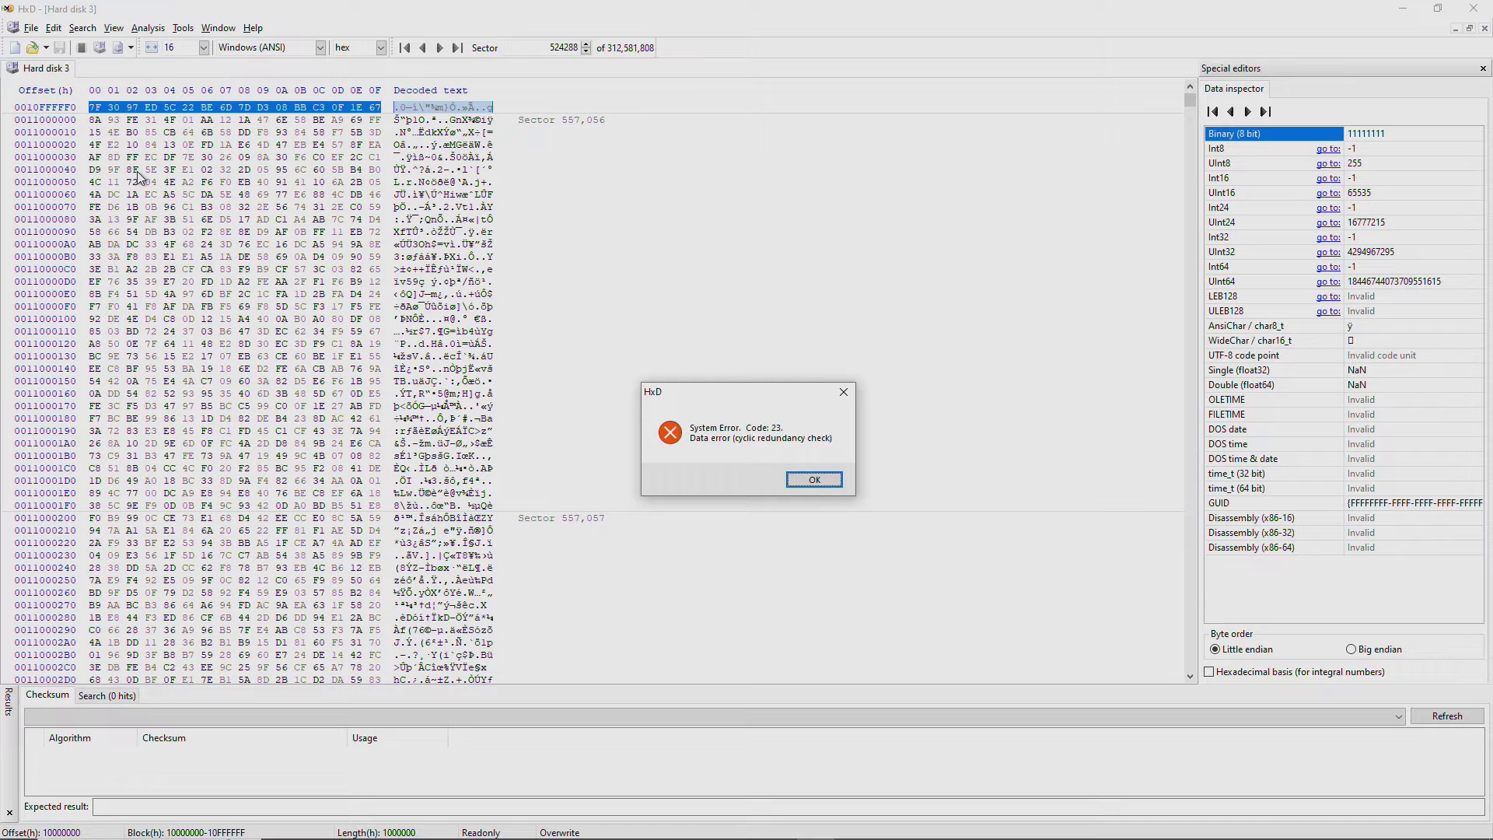
Set the selected block's hexadecimal length to 800000, starting at offset 10000000.
{"action": "left_click", "coordinate": [814, 480]}
{"action": "key", "text": "ctrl+e"}
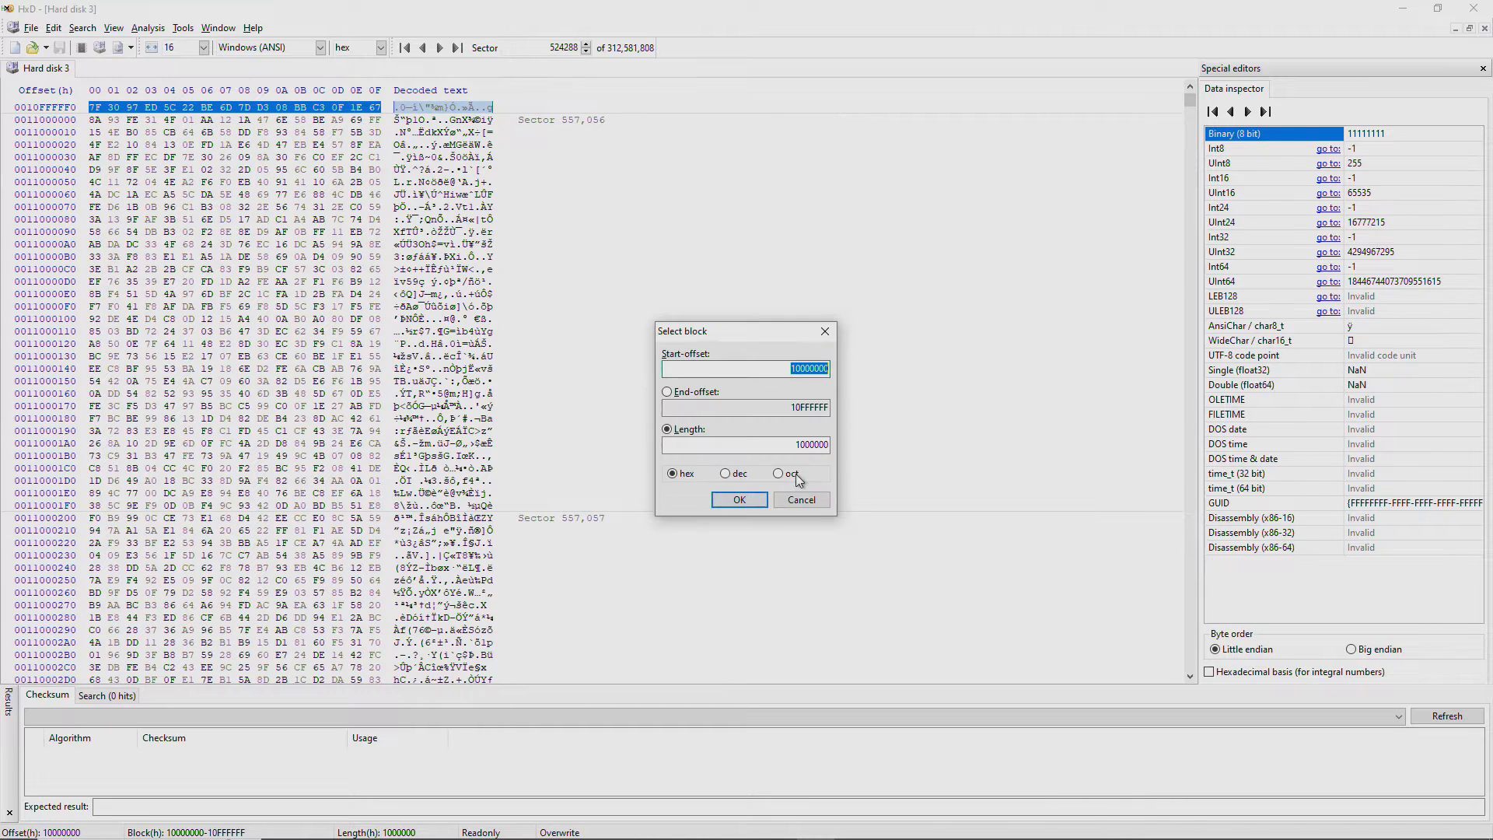
{"action": "left_click_drag", "start_coordinate": [797, 444], "coordinate": [834, 454]}
{"action": "type", "text": "800000"}
{"action": "left_click", "coordinate": [739, 499]}
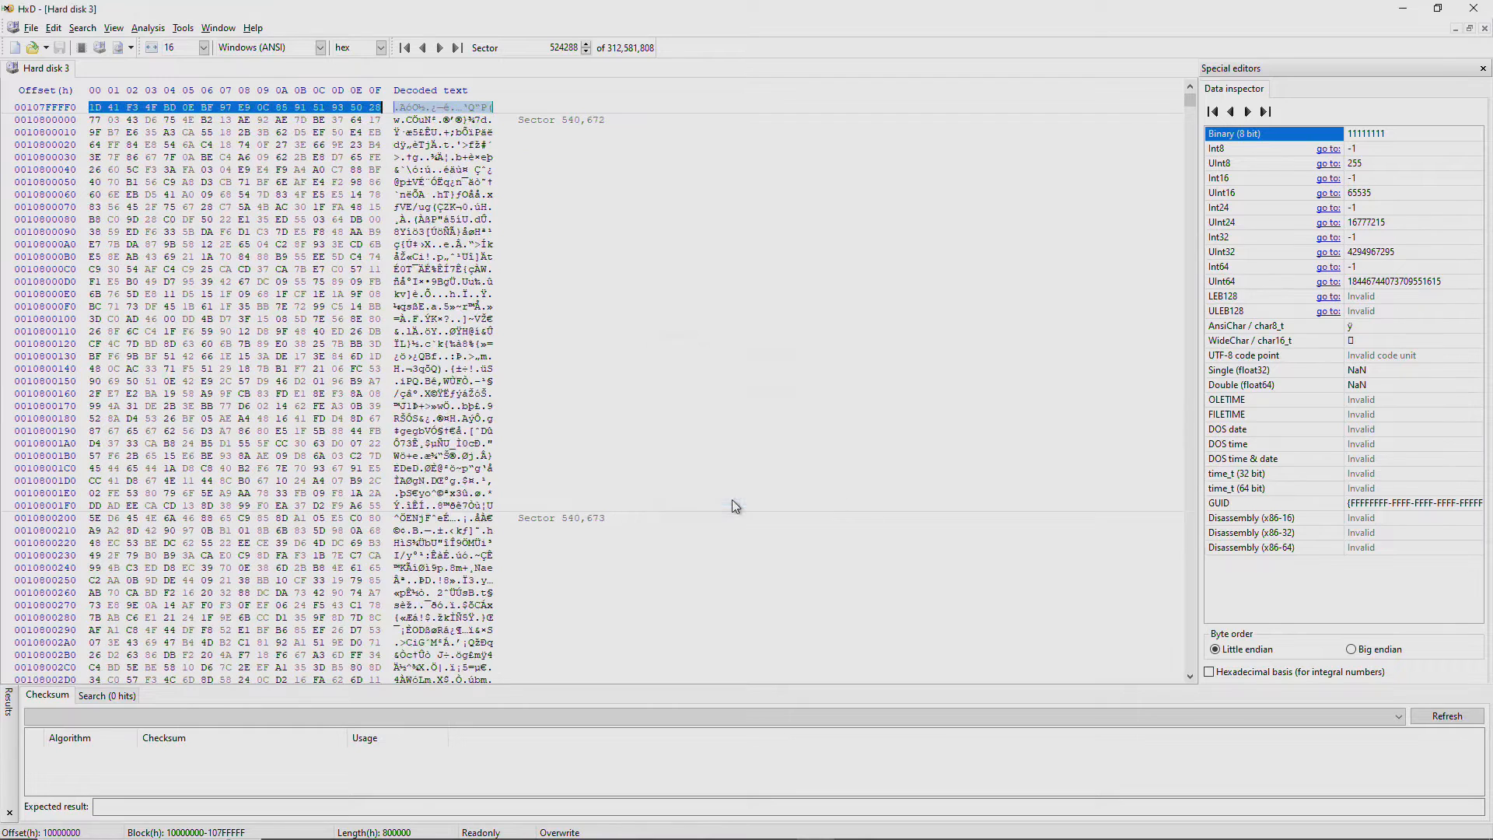
Try to save the block of hex length 800000 as 10000000 in the ps3 folder, replacing the existing file.
{"action": "left_click", "coordinate": [49, 28]}
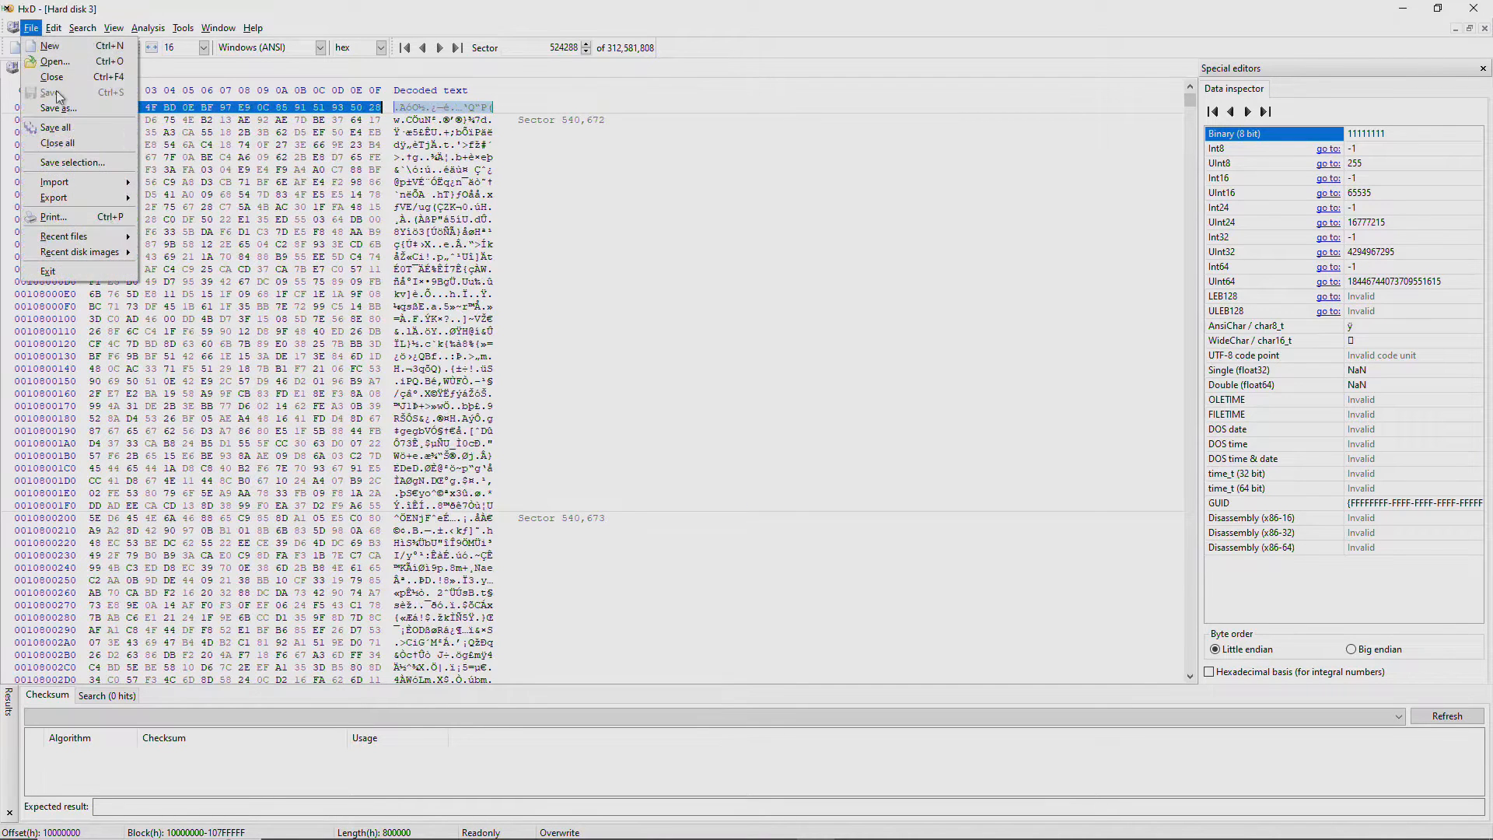
{"action": "left_click", "coordinate": [75, 158]}
{"action": "key", "text": "Return"}
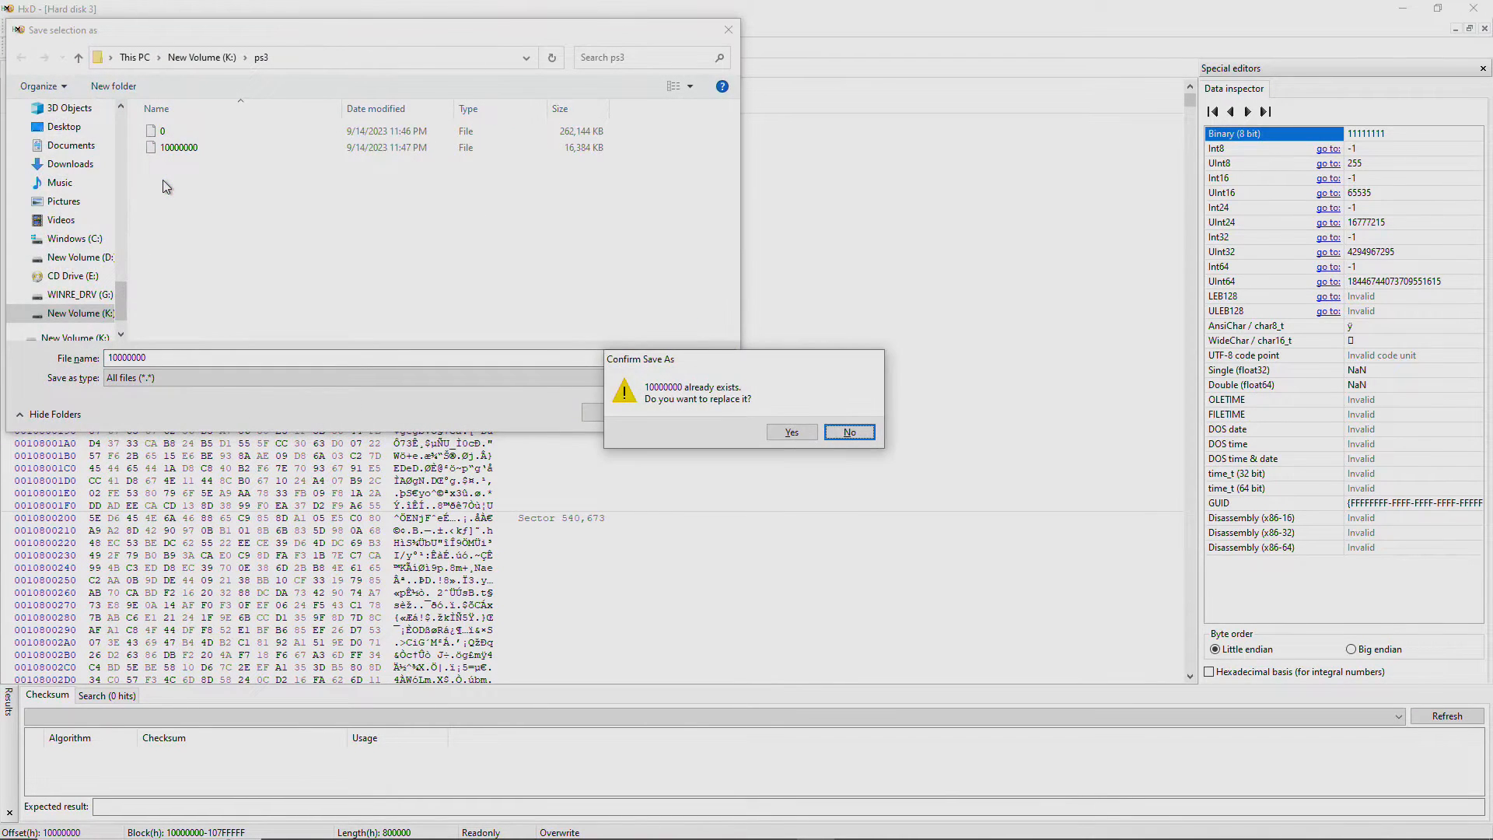
{"action": "key", "text": "y"}
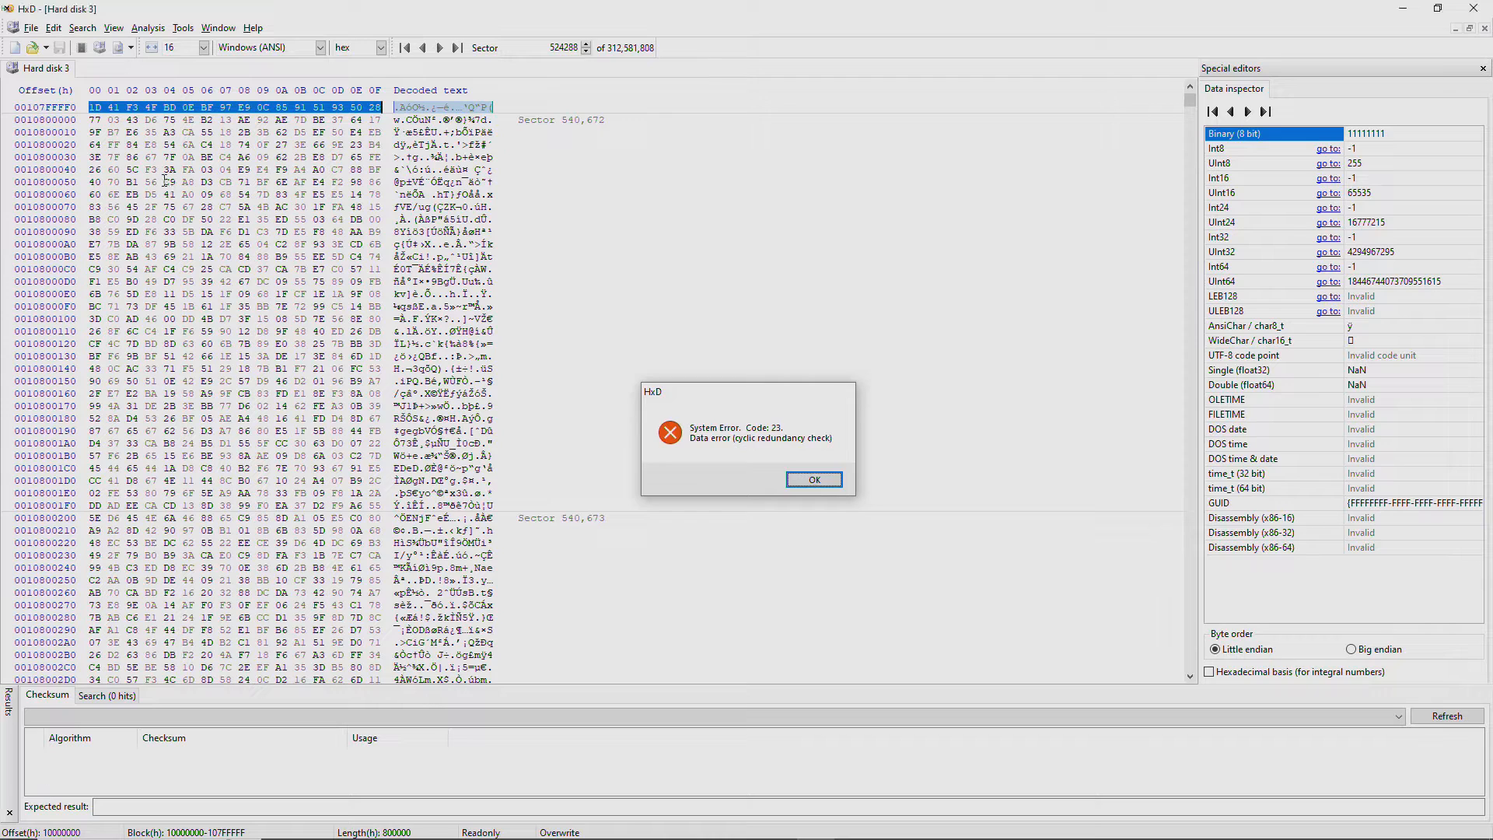
{"action": "key", "text": "Return"}
Set the selected block's hexadecimal length to 400000, starting at offset 10000000.
{"action": "key", "text": "ctrl+e"}
{"action": "key", "text": "ctrl+c"}
{"action": "left_click", "coordinate": [797, 446]}
{"action": "key", "text": "Delete"}
{"action": "type", "text": "4"}
{"action": "left_click", "coordinate": [734, 500]}
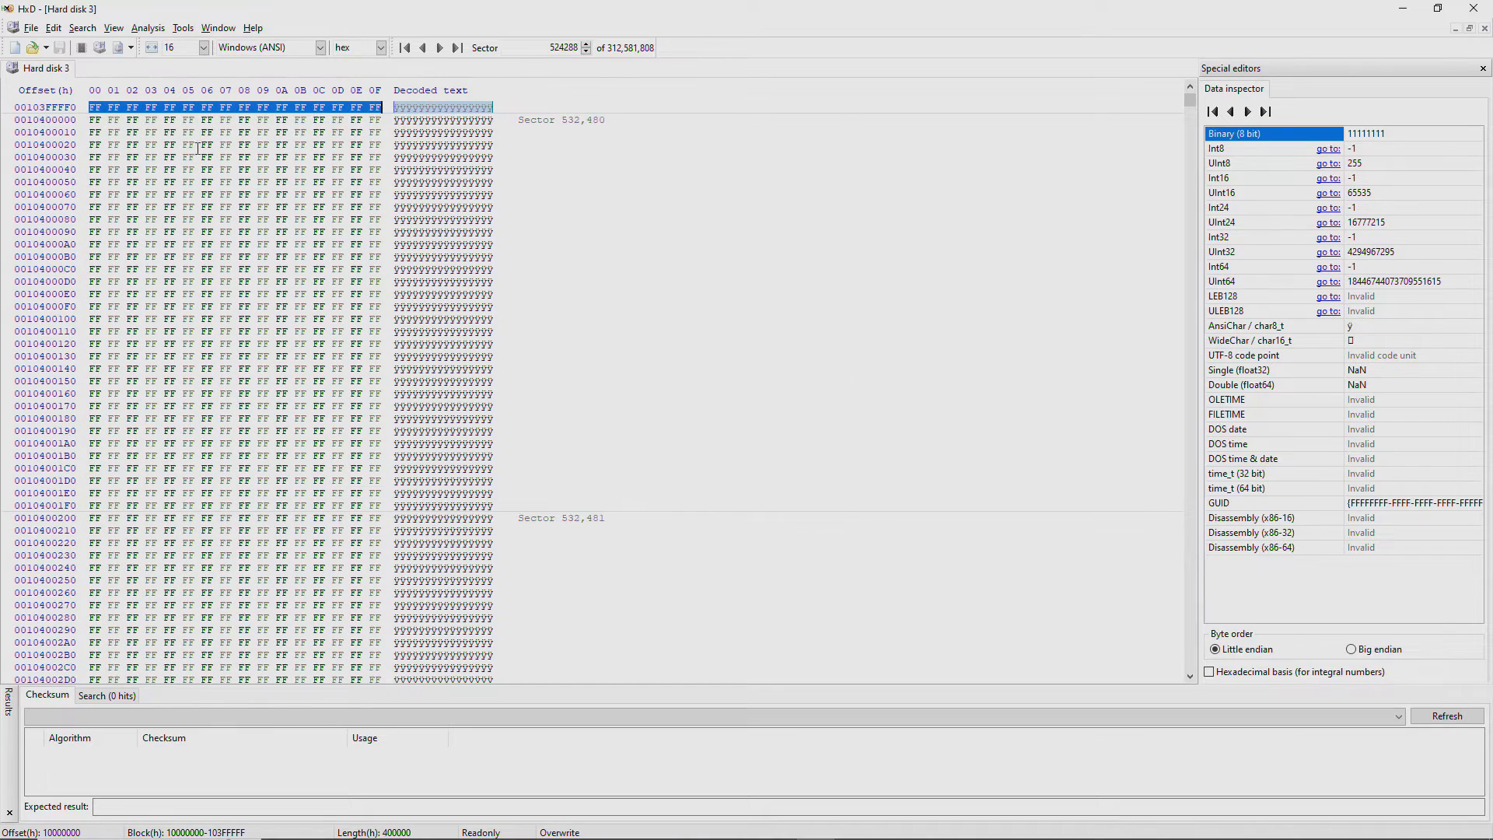
Try to save the block of hex length 400000 as 10000000 in the ps3 folder, replacing the existing file.
{"action": "left_click", "coordinate": [23, 29]}
{"action": "left_click", "coordinate": [63, 161]}
{"action": "key", "text": "ctrl+v"}
{"action": "key", "text": "Return"}
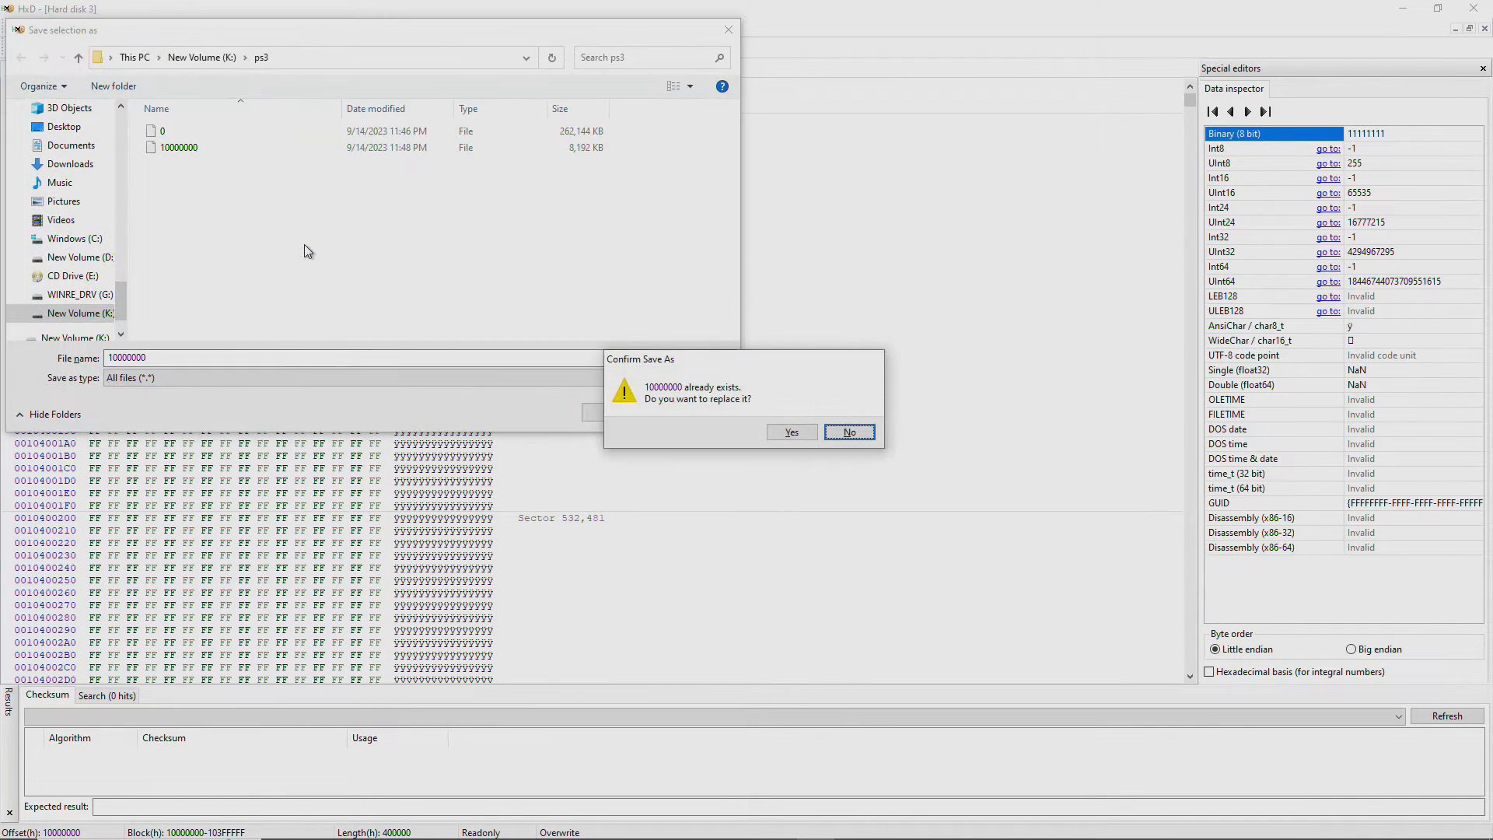
{"action": "left_click", "coordinate": [790, 432]}
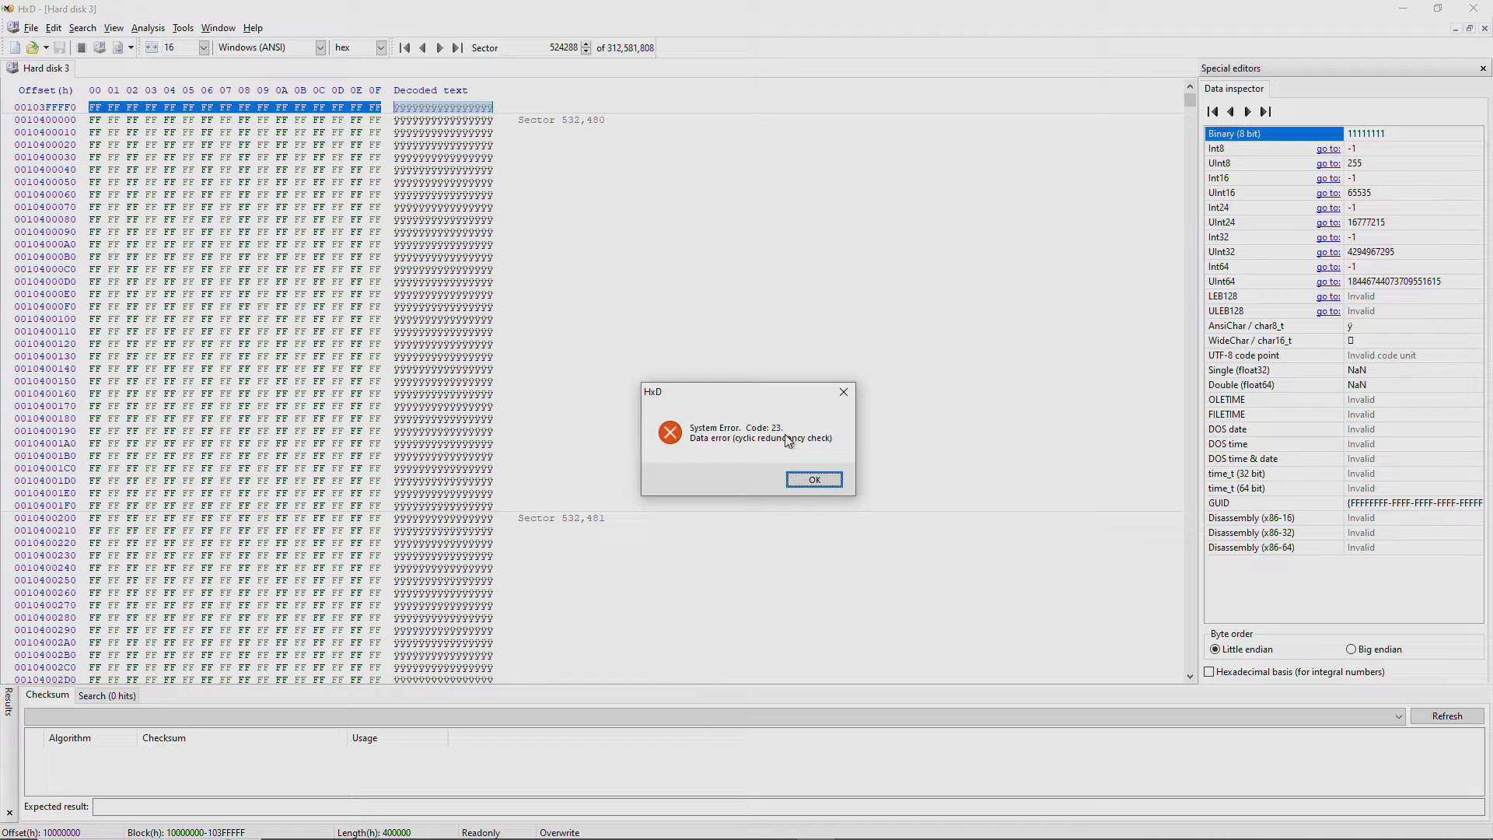
{"action": "key", "text": "Return"}
Set the selected block's hexadecimal length to 200000, starting at offset 10000000.
{"action": "key", "text": "ctrl+e"}
{"action": "left_click", "coordinate": [799, 444]}
{"action": "key", "text": "Delete"}
{"action": "type", "text": "200000"}
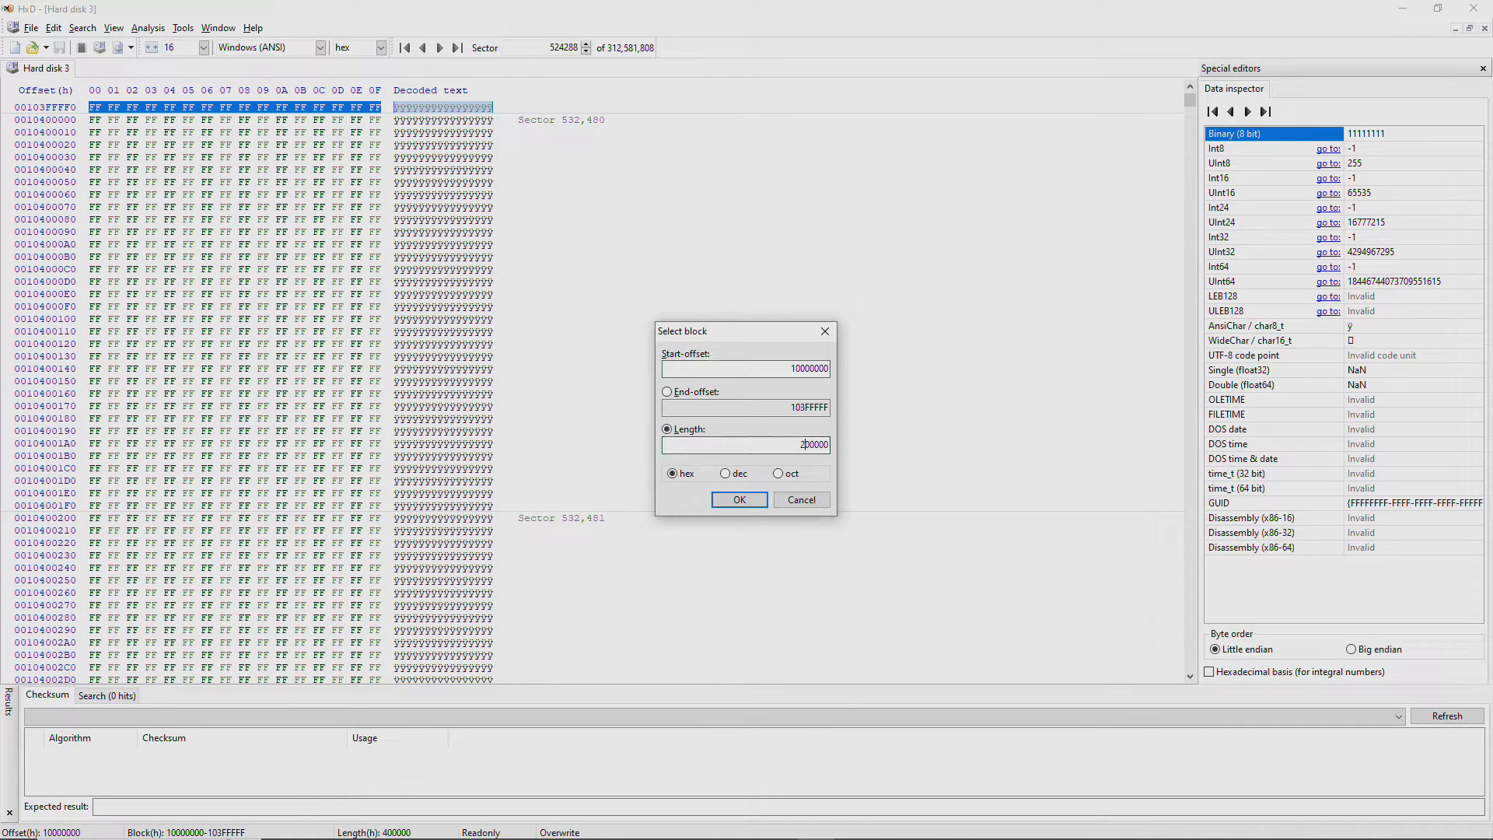
{"action": "left_click", "coordinate": [734, 498]}
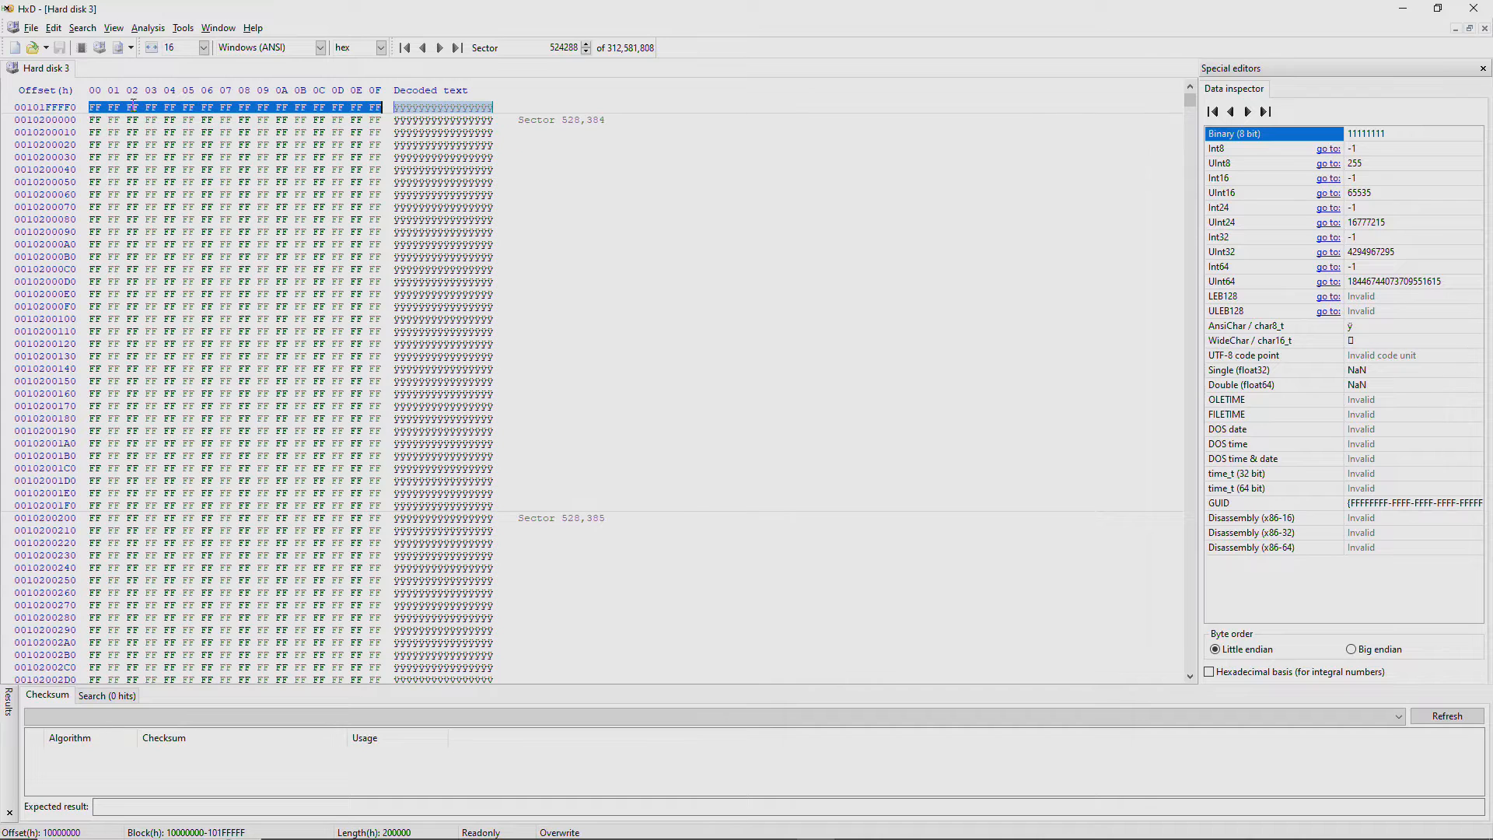
Try to save the block of hex length 200000 as 10000000 in the ps3 folder, replacing the existing file.
{"action": "left_click", "coordinate": [32, 28]}
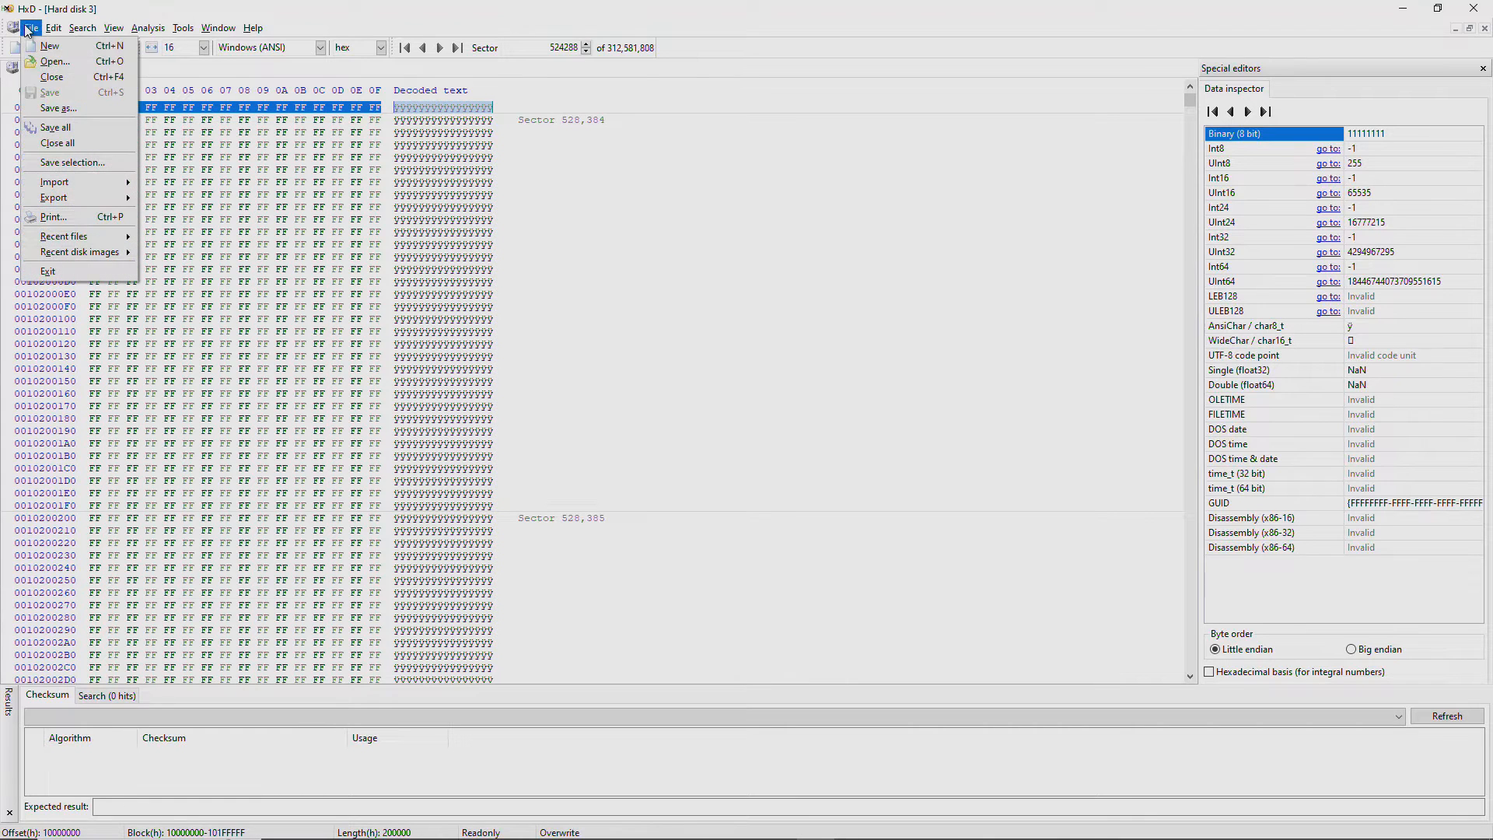
{"action": "left_click", "coordinate": [76, 162]}
{"action": "type", "text": "10000000"}
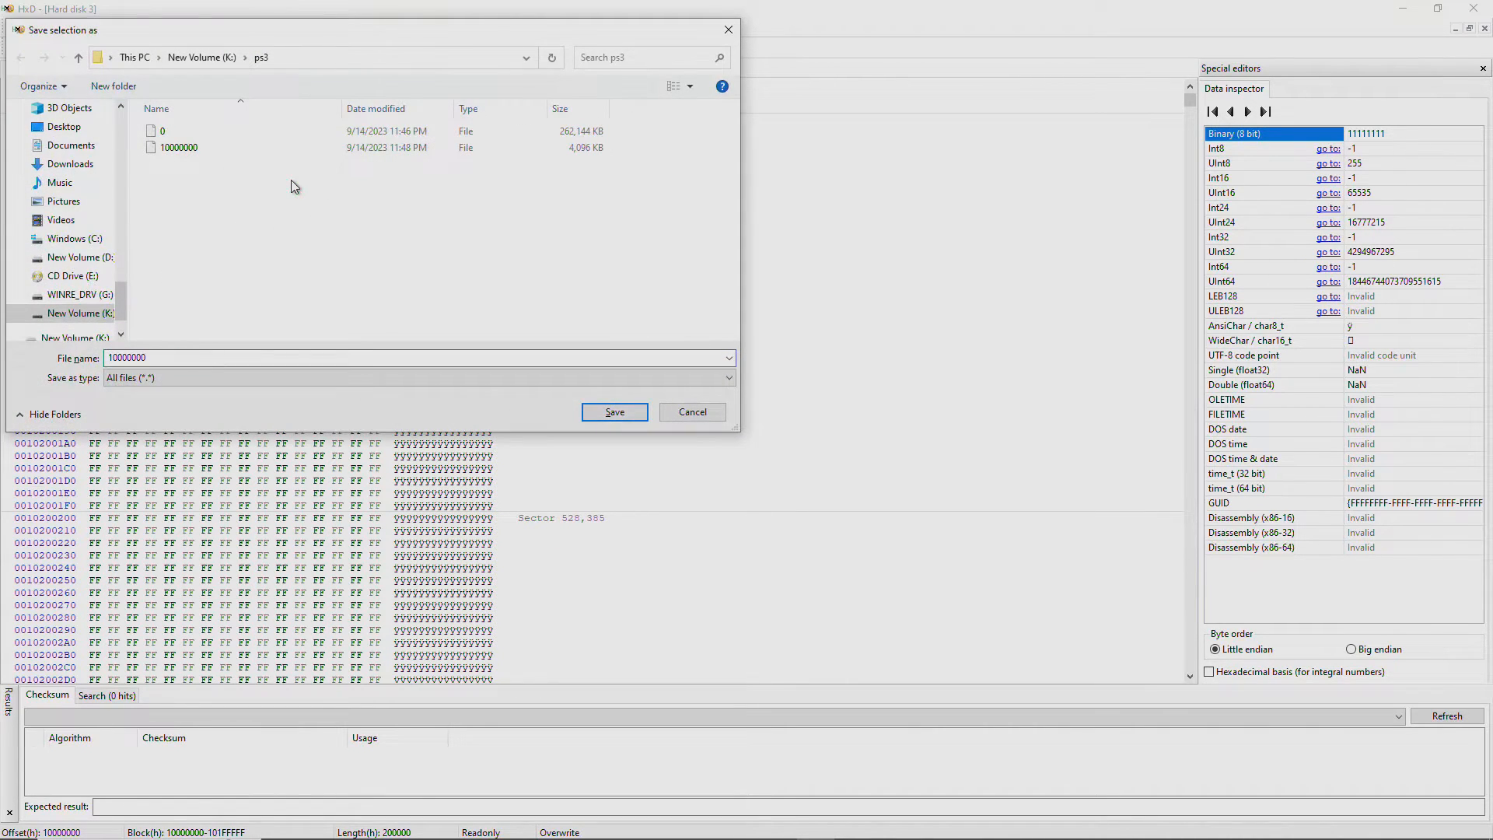
{"action": "key", "text": "Return"}
{"action": "key", "text": "y"}
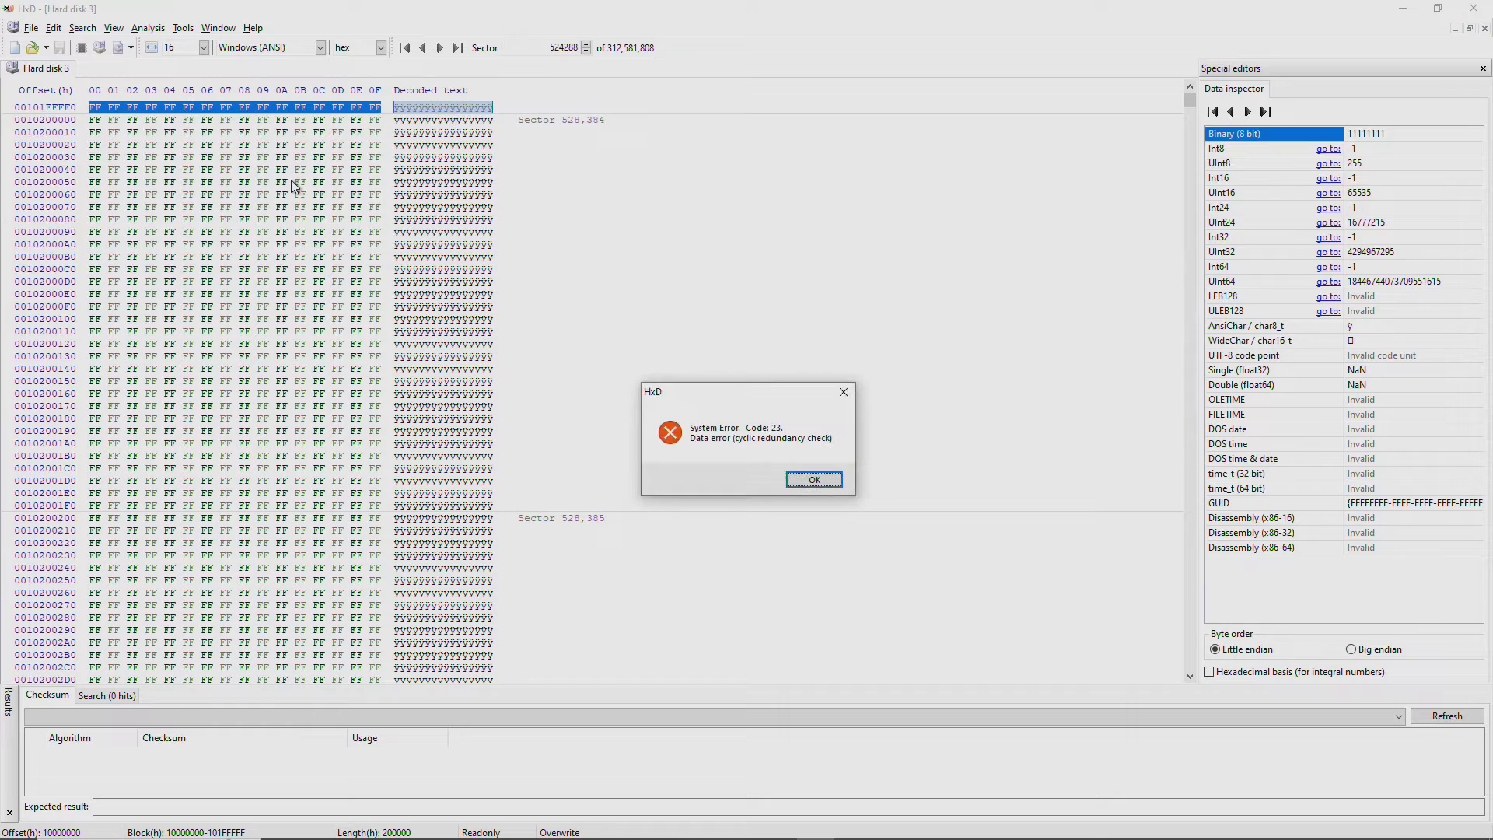
{"action": "key", "text": "Return"}
Set the selected block's hexadecimal length to 100000, starting at offset 10000000.
{"action": "key", "text": "ctrl+e"}
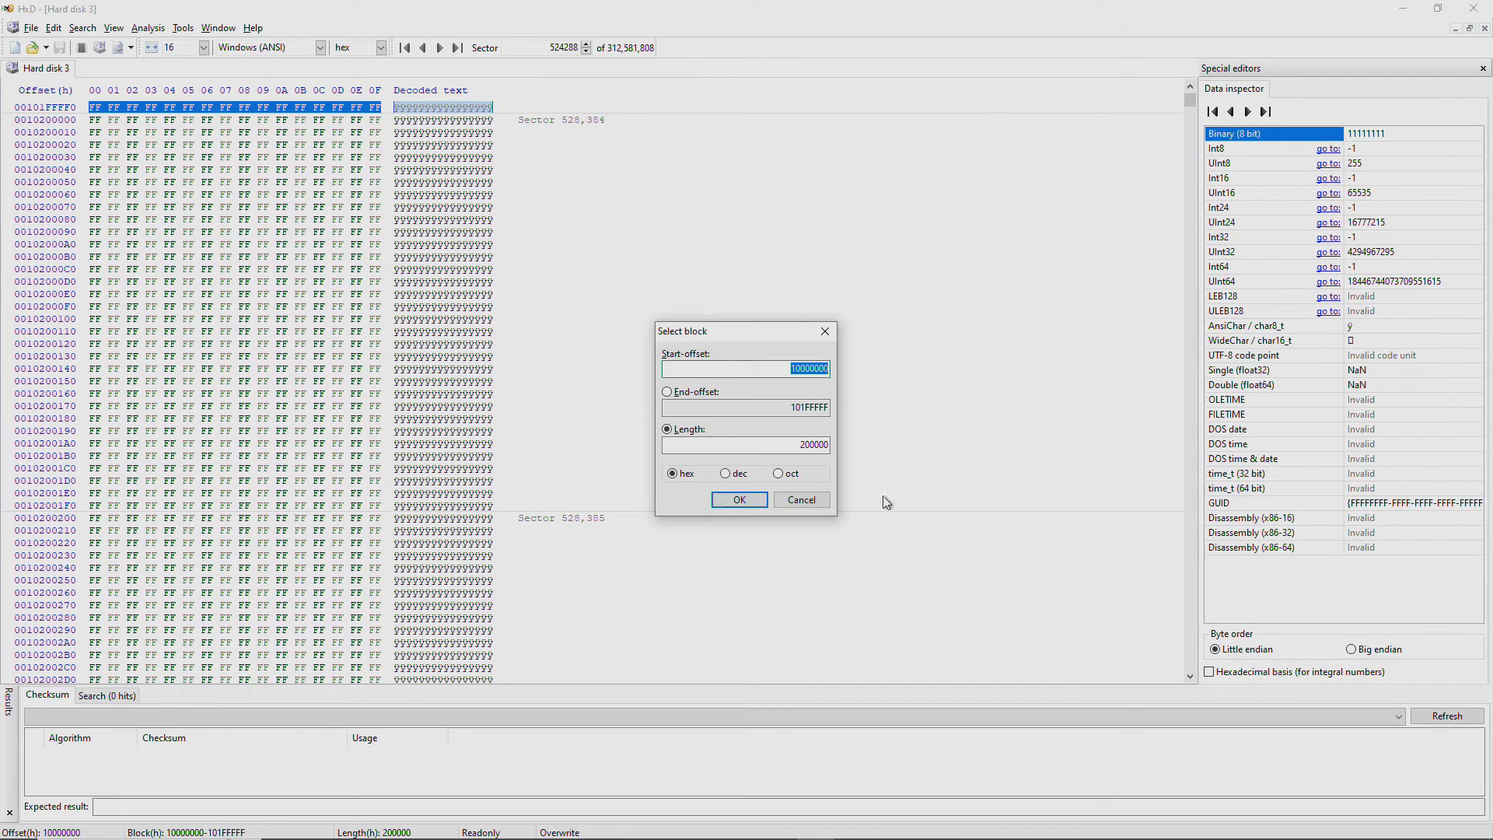
{"action": "left_click", "coordinate": [809, 445]}
{"action": "key", "text": "BackSpace"}
{"action": "type", "text": "1"}
{"action": "left_click", "coordinate": [729, 503]}
Try to save the block of hex length 100000 as 10000000 in the ps3 folder, replacing the existing file.
{"action": "left_click", "coordinate": [31, 28]}
{"action": "left_click", "coordinate": [64, 171]}
{"action": "key", "text": "Return"}
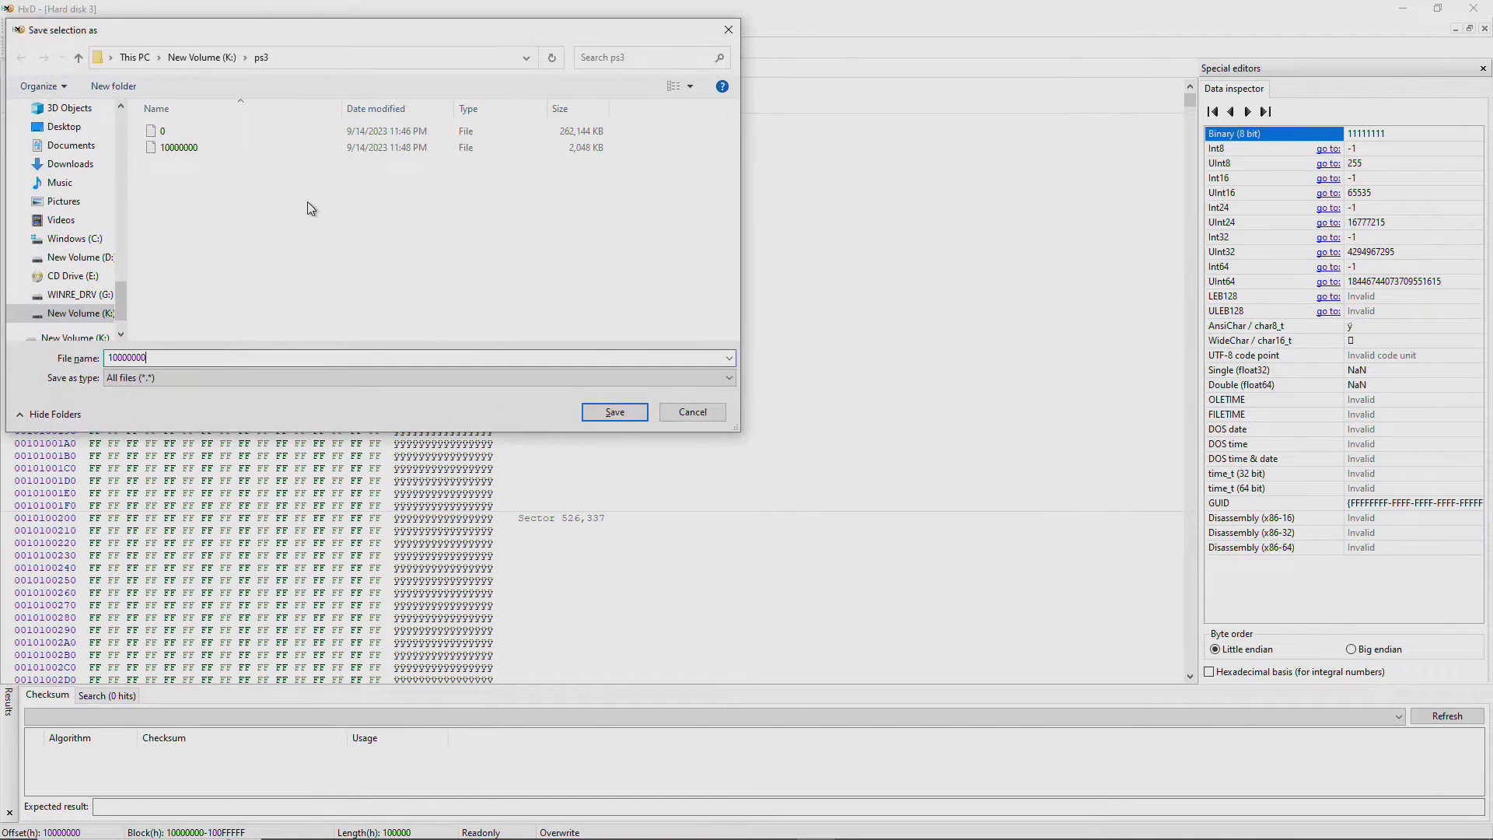
{"action": "key", "text": "y"}
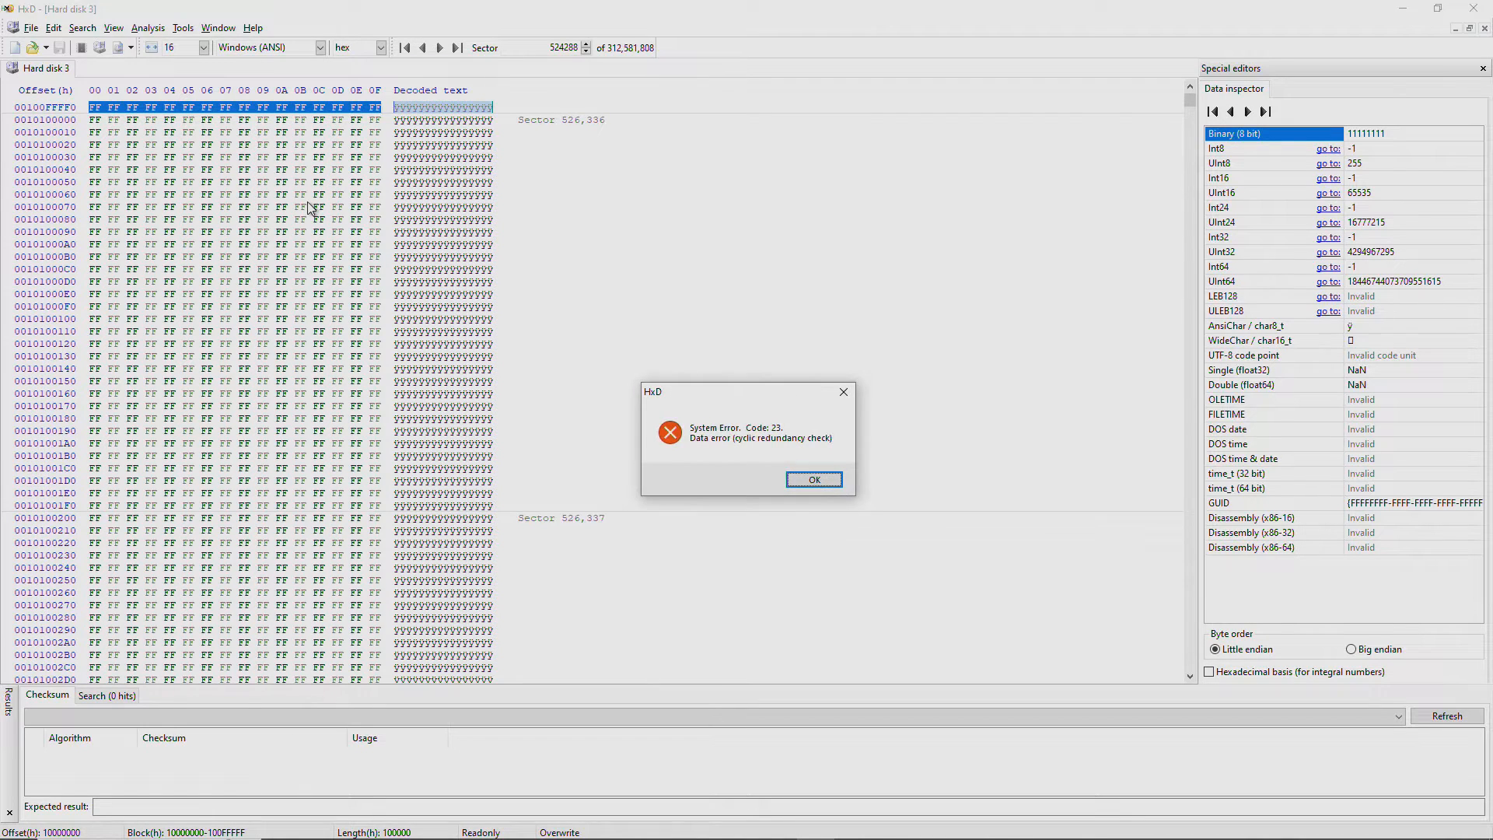
{"action": "left_click", "coordinate": [813, 478]}
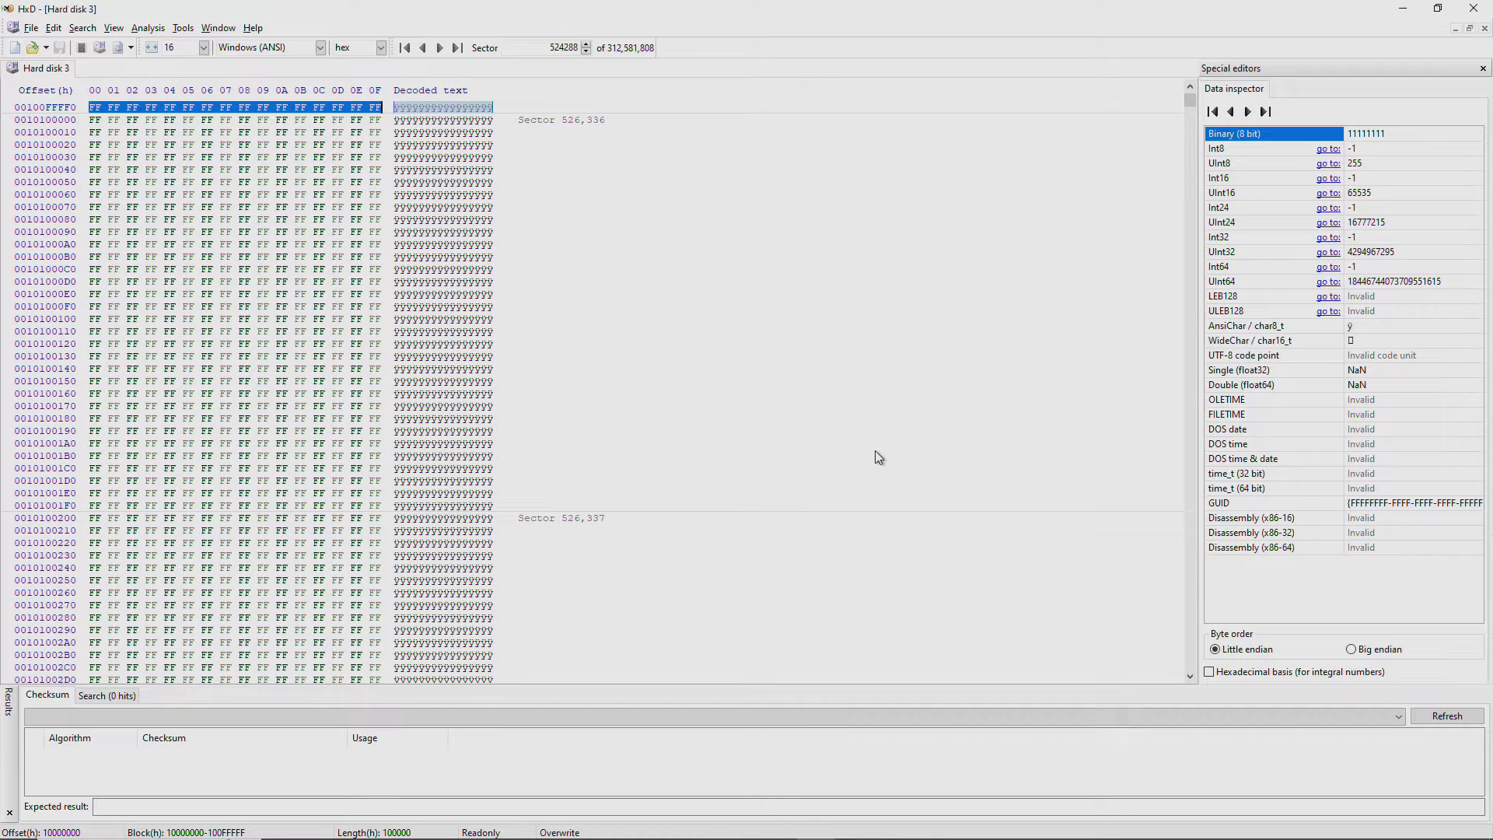
Set the selected block's hexadecimal length to 80000, starting at offset 10000000.
{"action": "key", "text": "ctrl+e"}
{"action": "left_click", "coordinate": [809, 444]}
{"action": "key", "text": "BackSpace"}
{"action": "key", "text": "BackSpace"}
{"action": "type", "text": "8"}
{"action": "left_click", "coordinate": [748, 501]}
Save the block of hex length 80000 as 10000000 in the ps3 folder, replacing the existing file.
{"action": "left_click", "coordinate": [30, 28]}
{"action": "left_click", "coordinate": [70, 155]}
{"action": "type", "text": "10000000"}
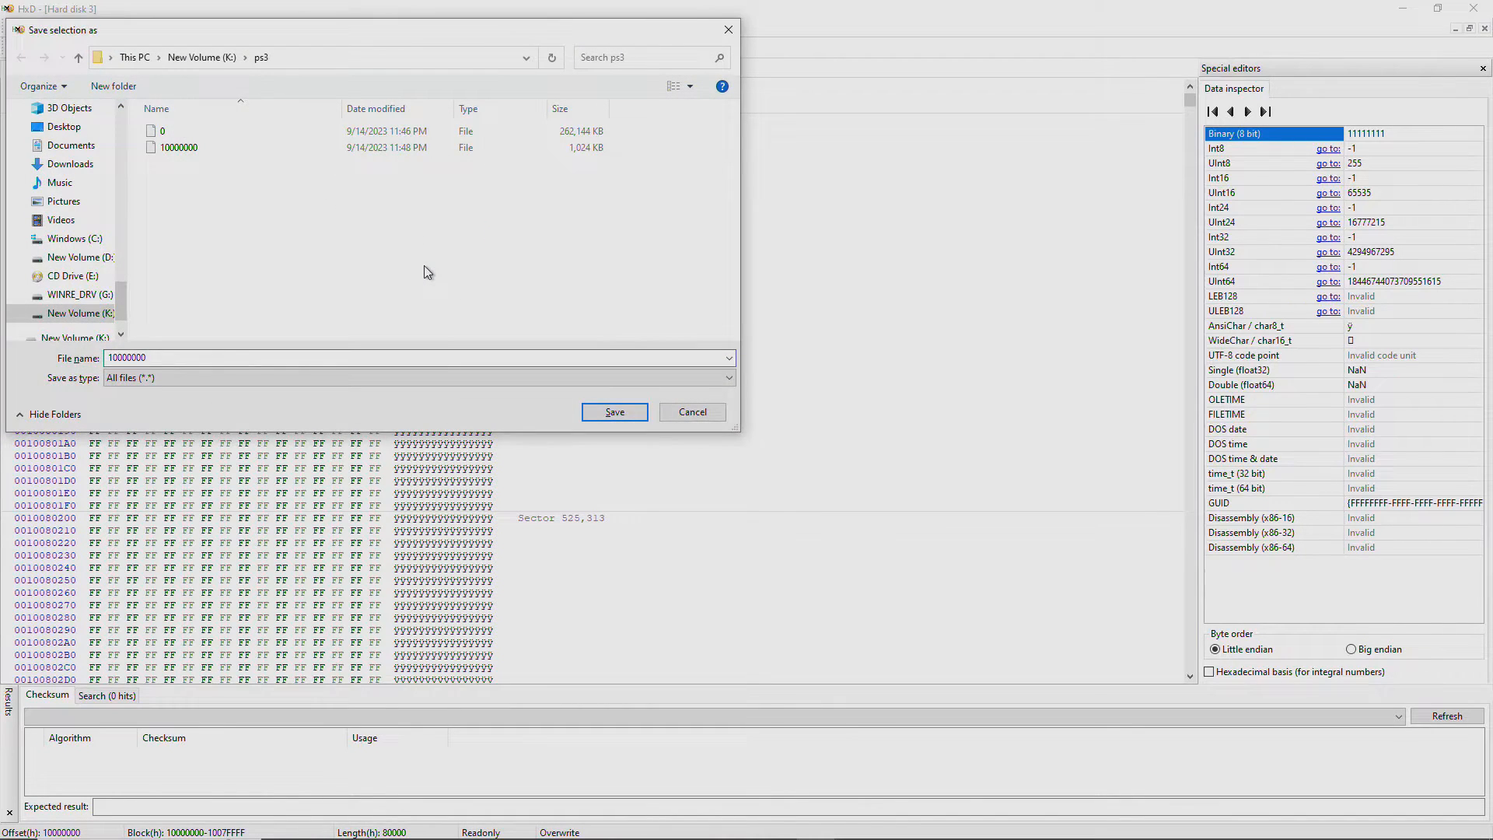
{"action": "key", "text": "Return"}
{"action": "key", "text": "y"}
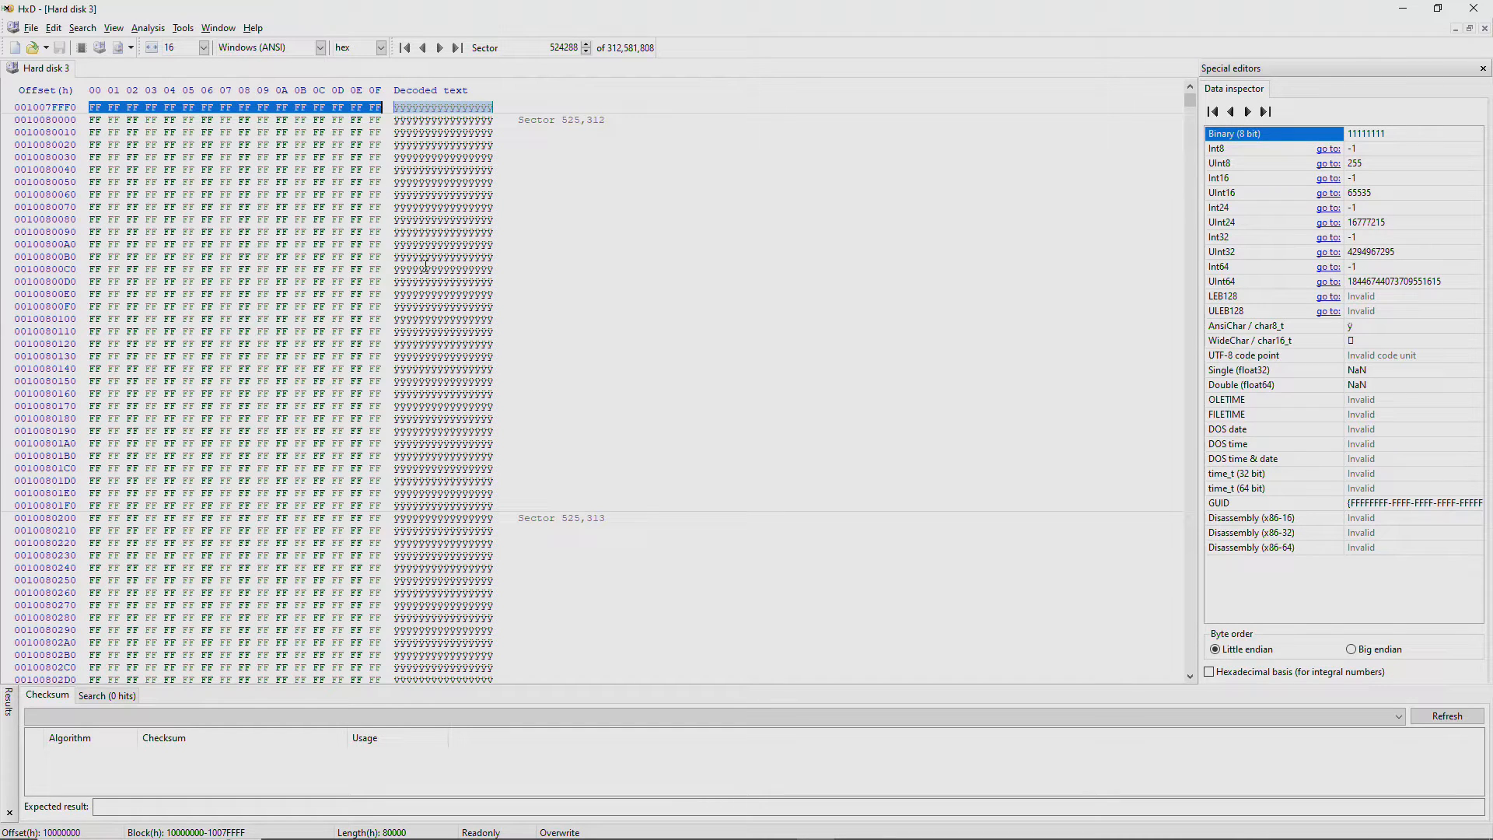
Select the next block from start offset 10080000 with hexadecimal length 80000, copying the start offset for the file name.
{"action": "key", "text": "ctrl+e"}
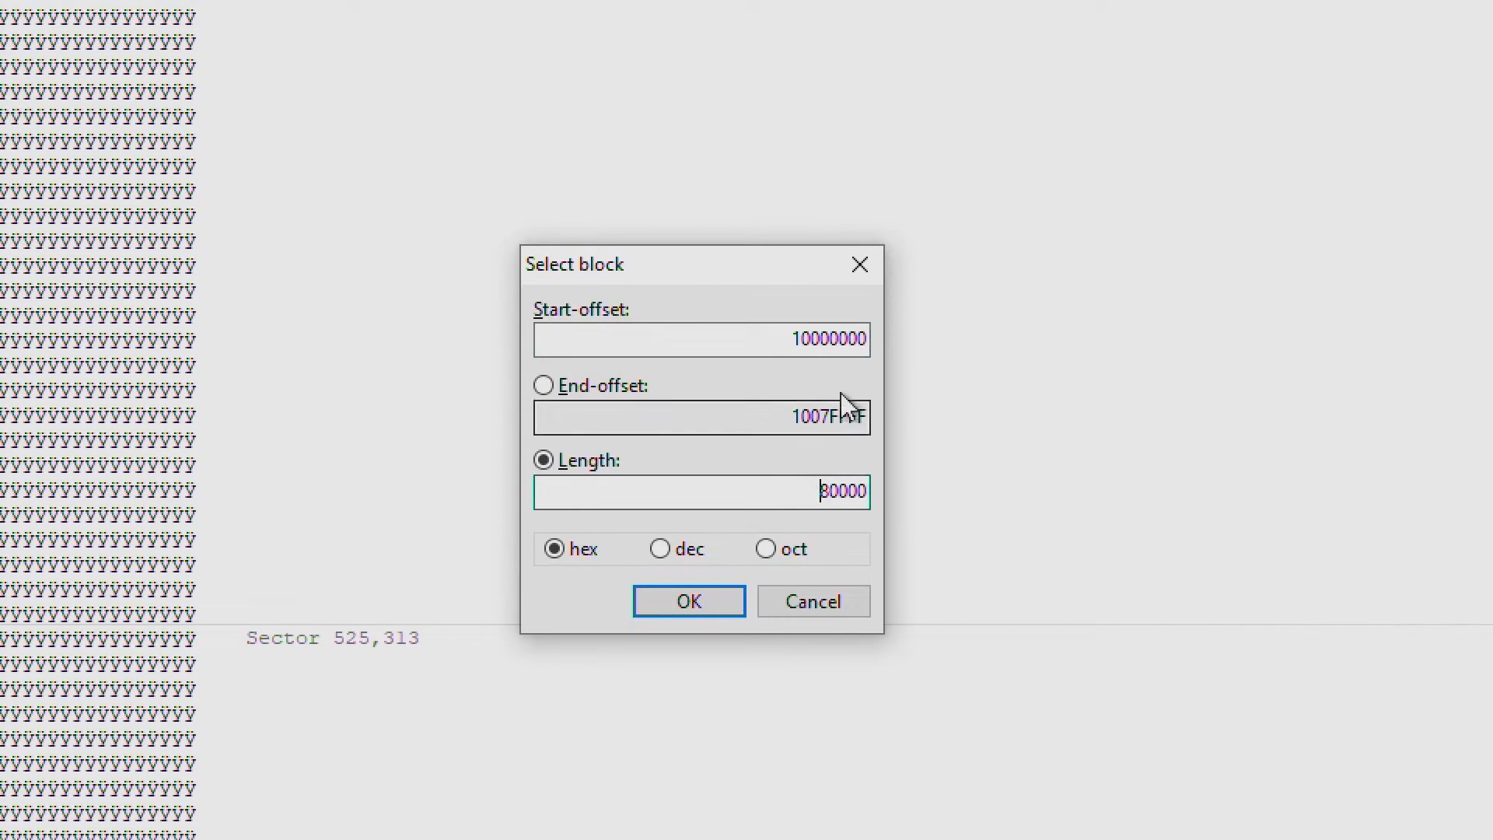
{"action": "left_click", "coordinate": [805, 368]}
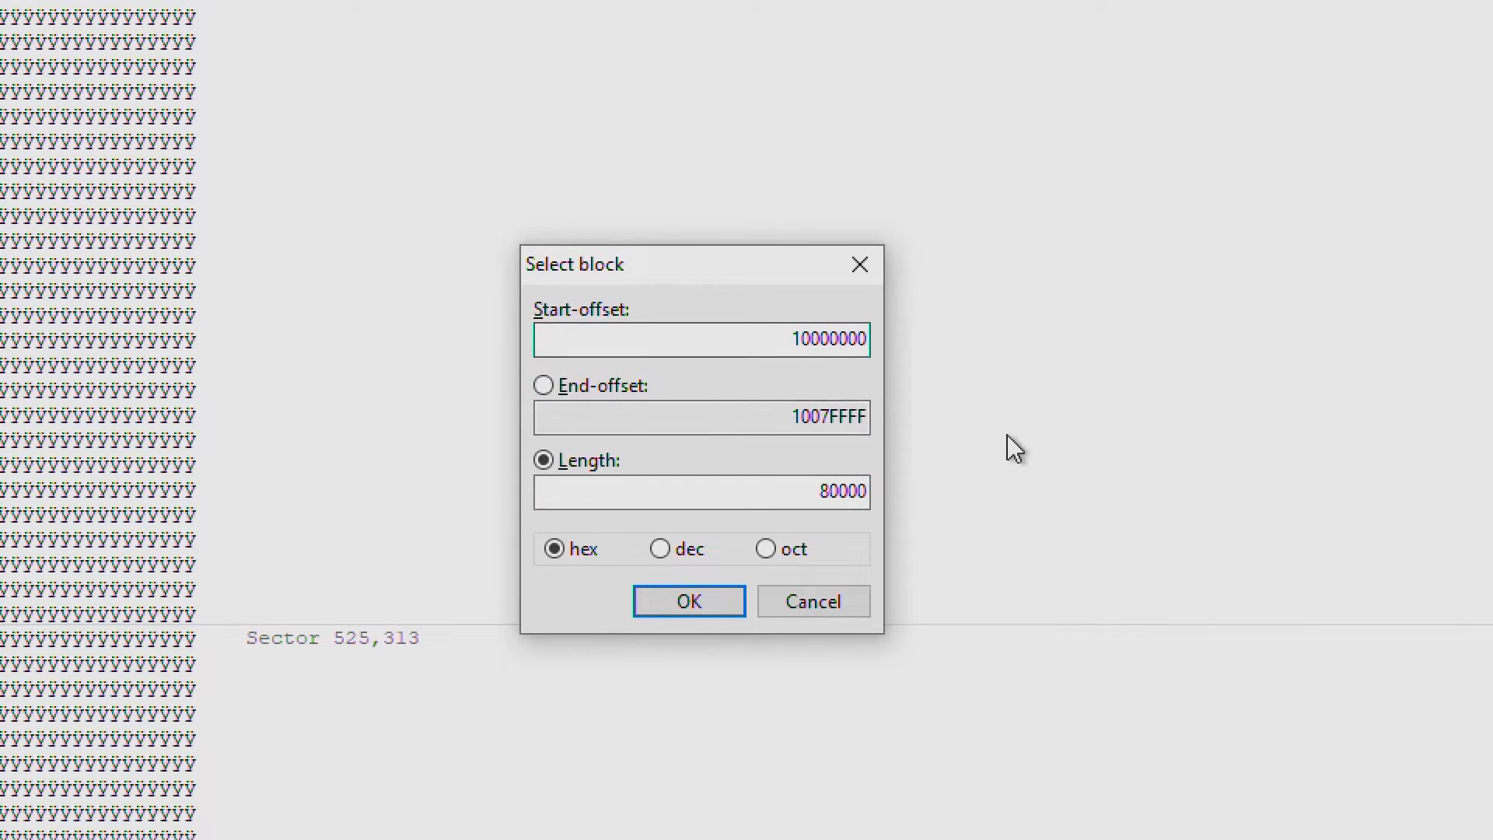
{"action": "type", "text": "8"}
{"action": "left_click", "coordinate": [818, 491]}
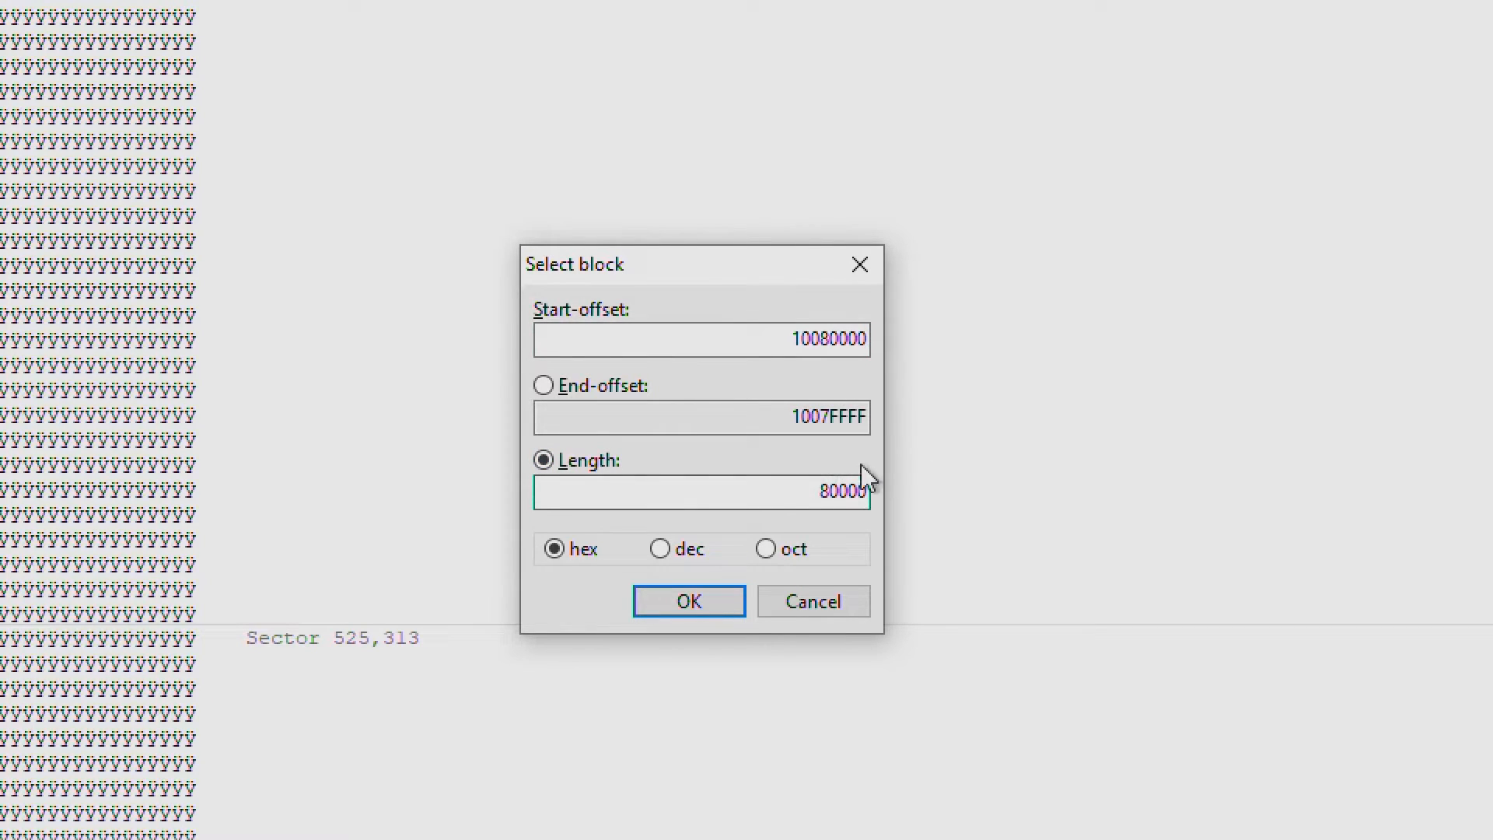
{"action": "left_click", "coordinate": [759, 336]}
{"action": "left_click", "coordinate": [809, 492]}
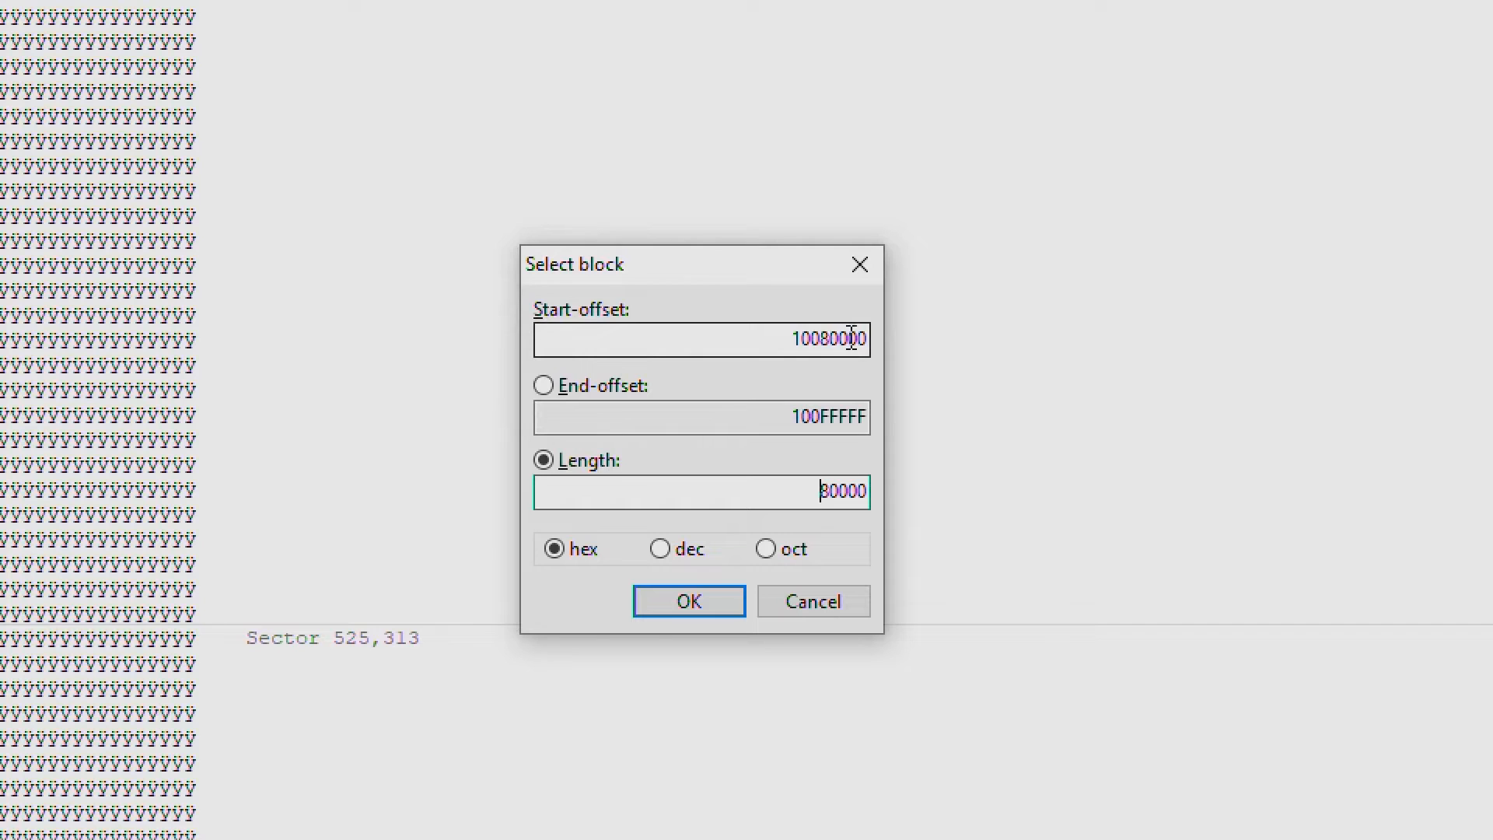
{"action": "left_click_drag", "start_coordinate": [867, 337], "coordinate": [618, 308]}
{"action": "key", "text": "ctrl+c"}
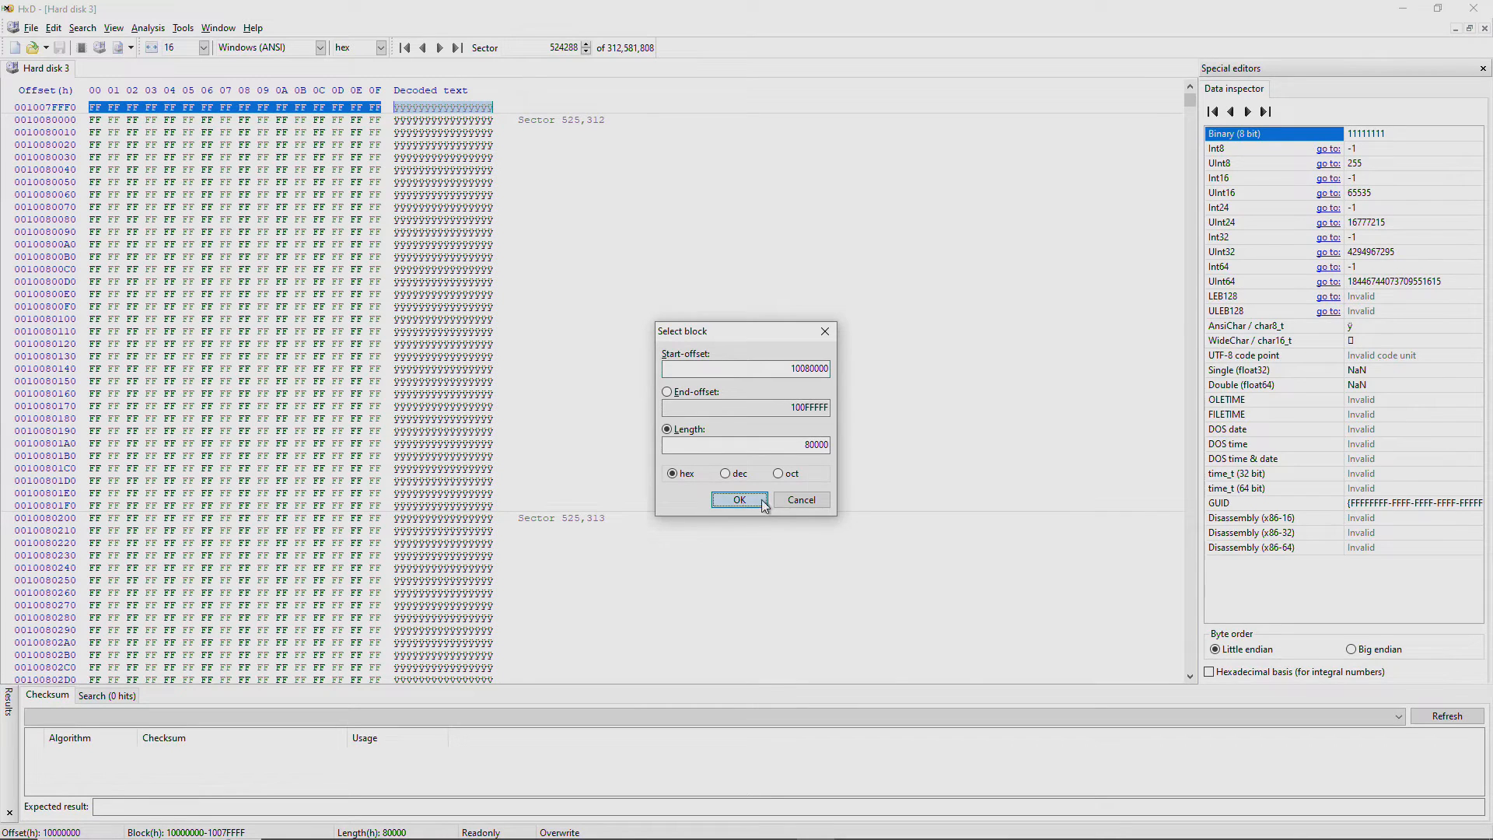
{"action": "left_click", "coordinate": [689, 602]}
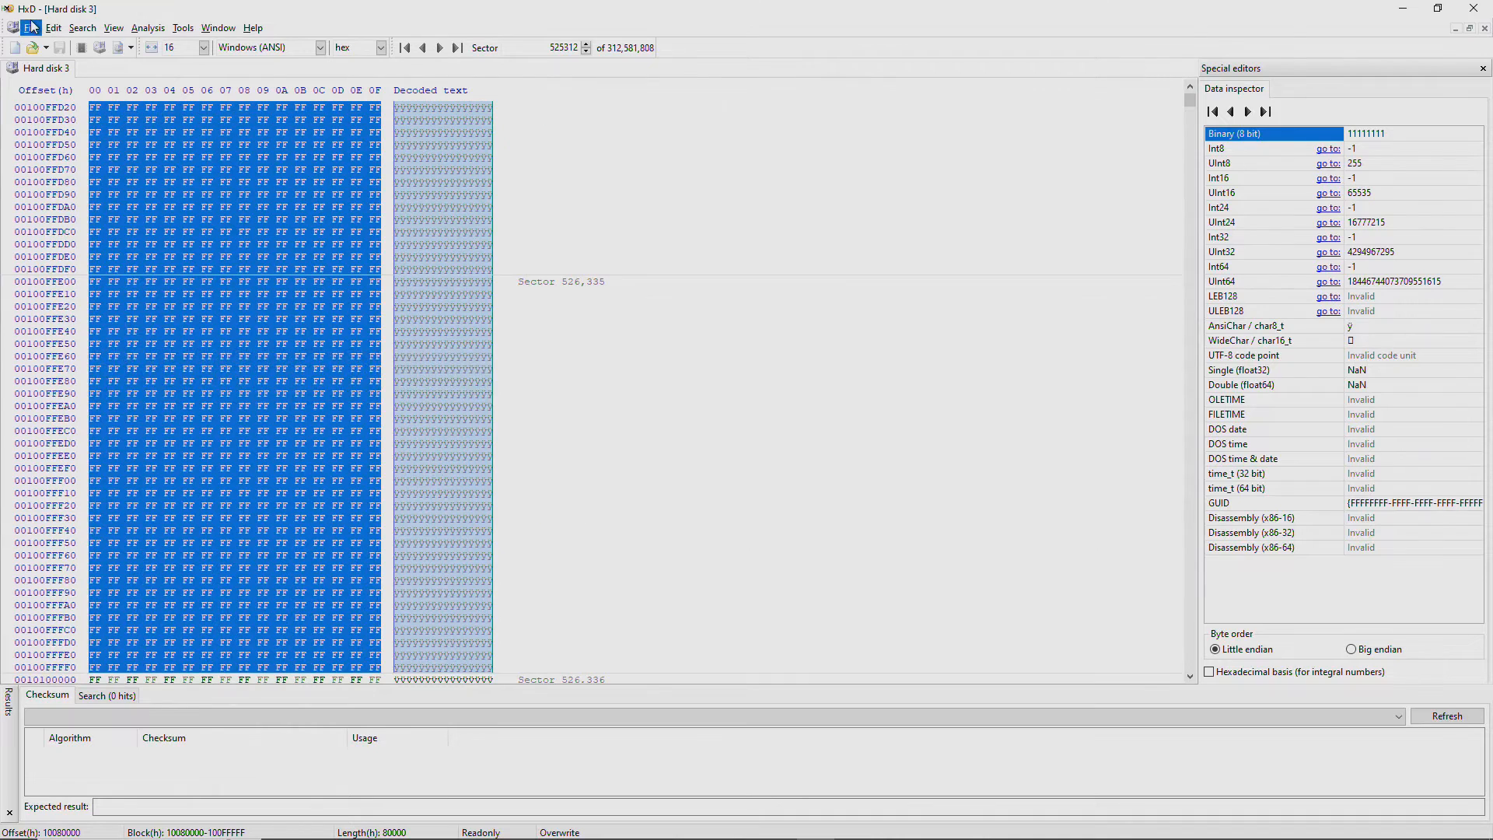
Try to save the block of hex length 80000 as 10080000 in the ps3 folder.
{"action": "left_click", "coordinate": [31, 27]}
{"action": "left_click", "coordinate": [66, 166]}
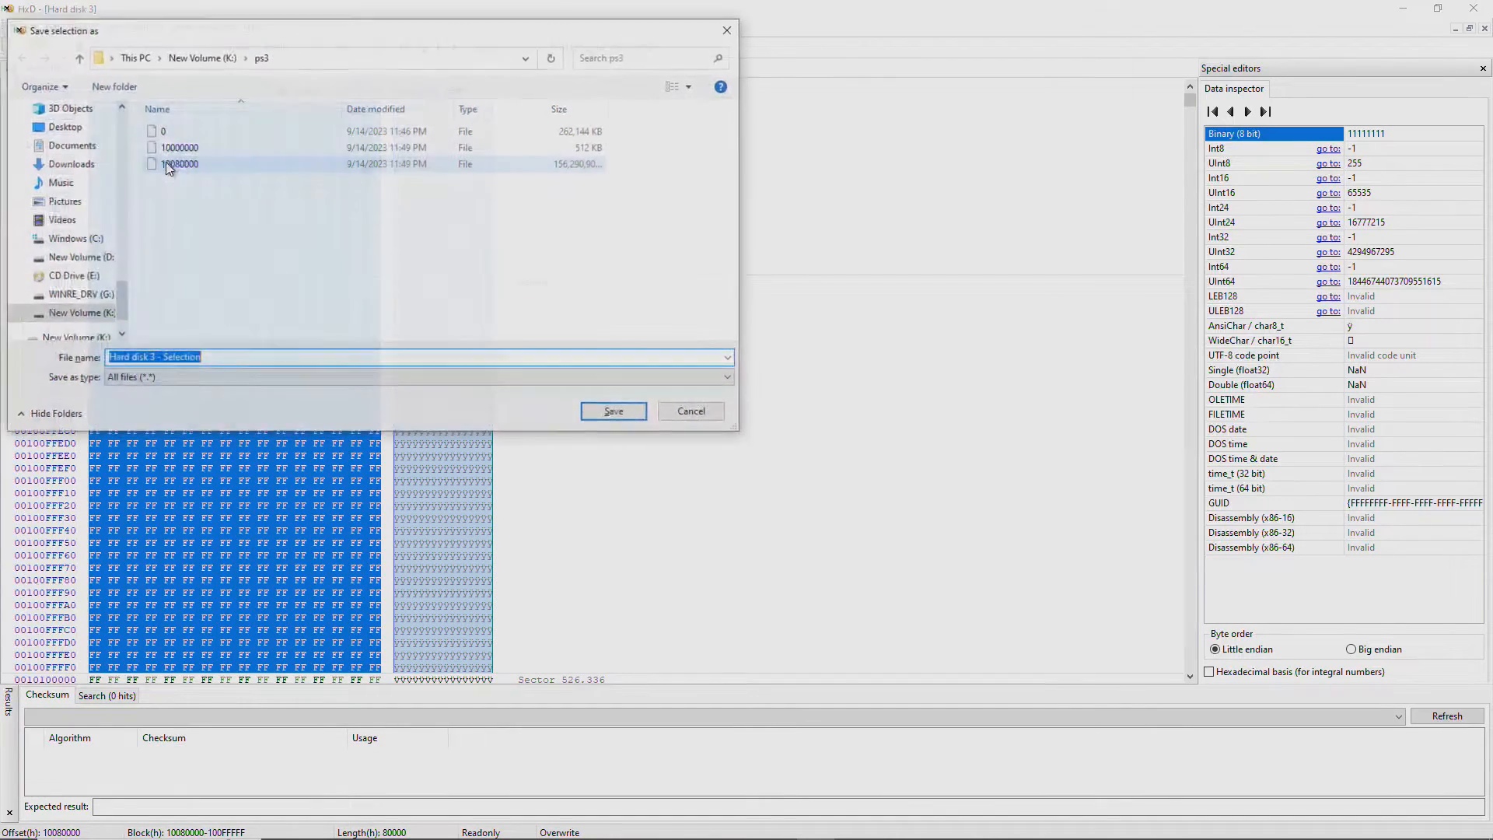
{"action": "key", "text": "ctrl+v"}
{"action": "key", "text": "Return"}
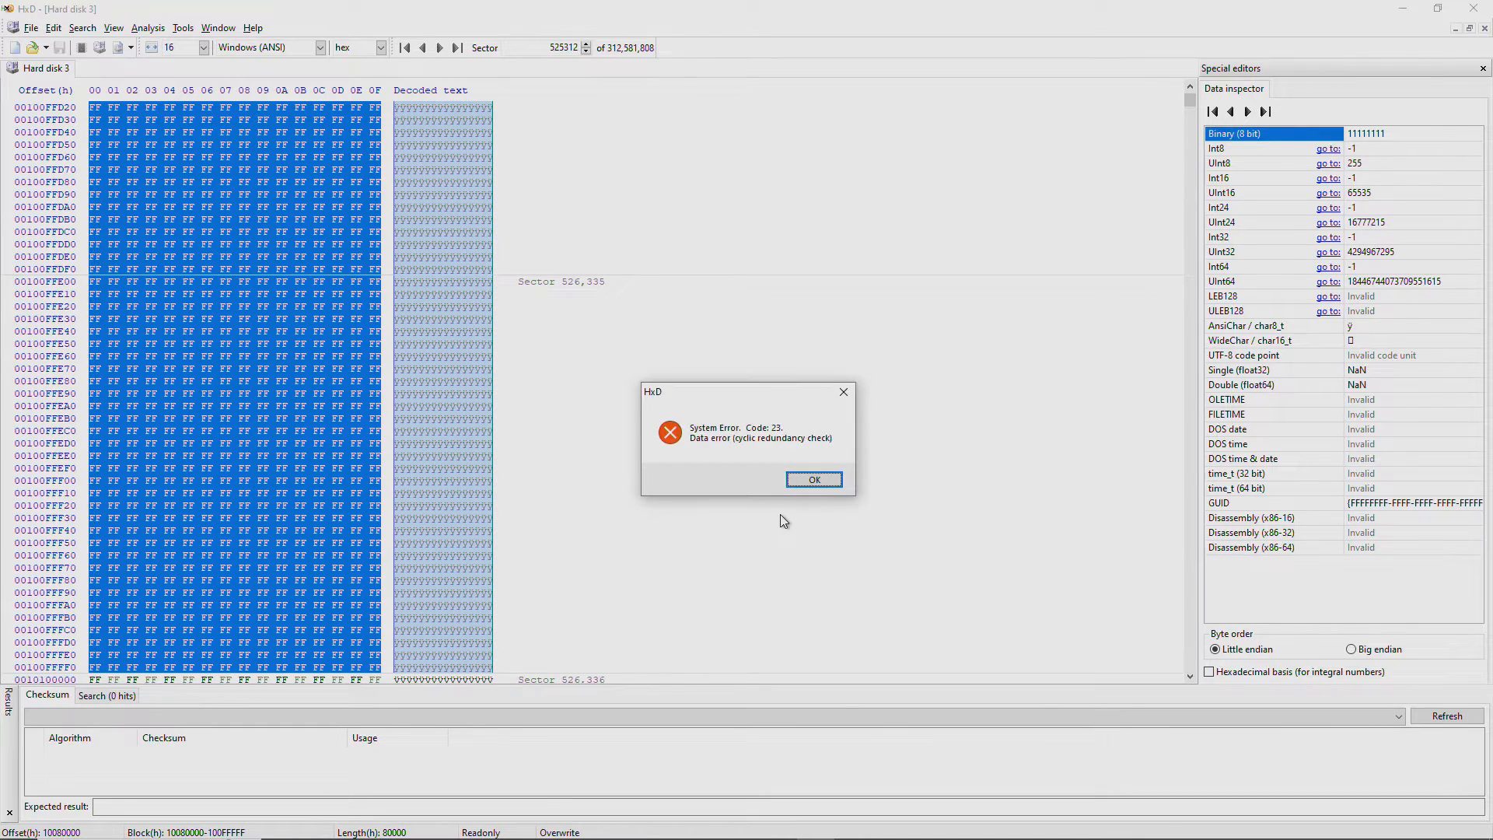
{"action": "key", "text": "Return"}
Copy the start offset 10080000 and set the selected block's hexadecimal length to 40000.
{"action": "key", "text": "ctrl+e"}
{"action": "key", "text": "ctrl+c"}
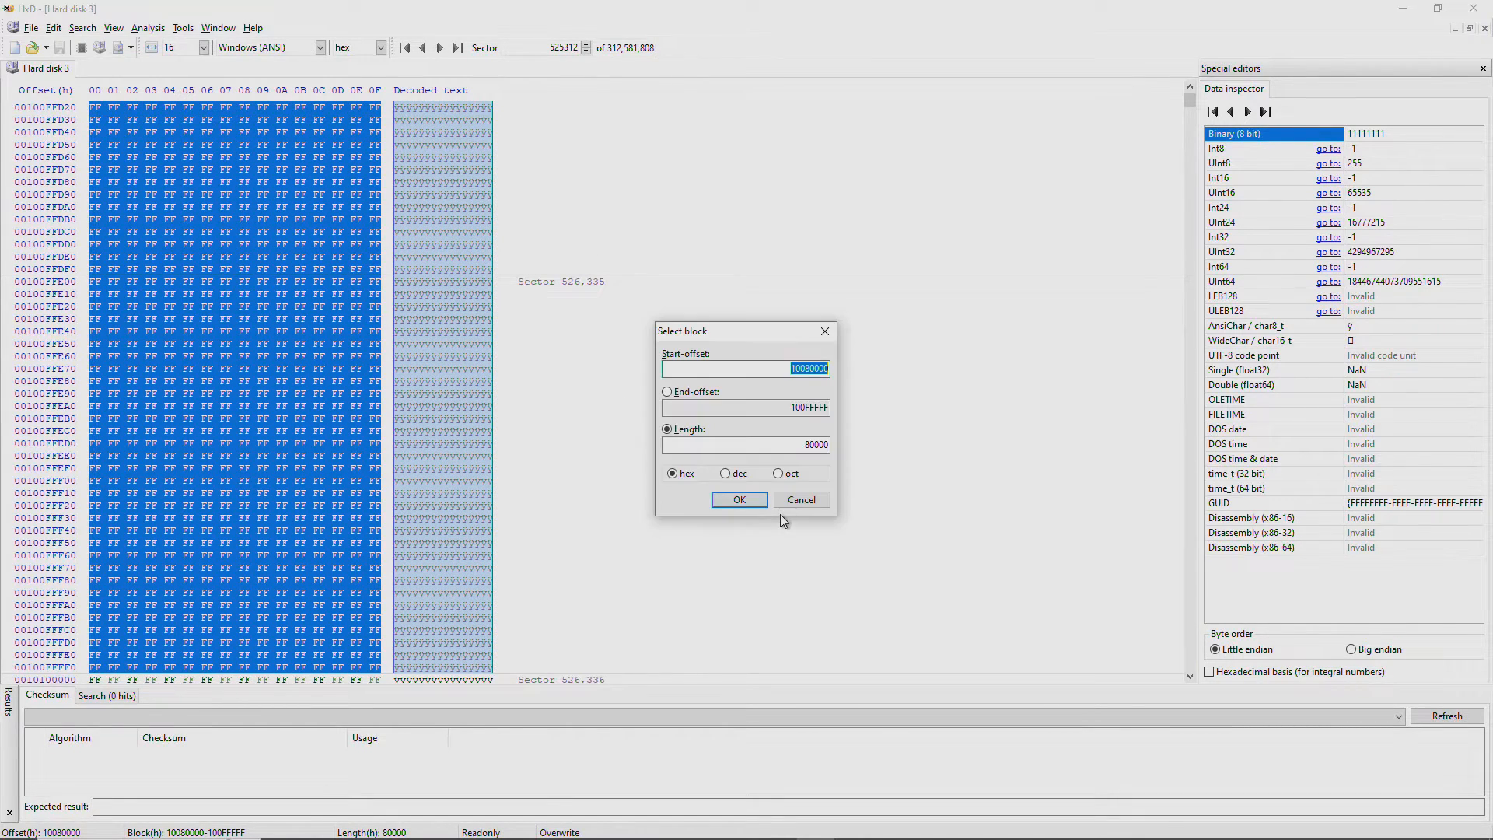
{"action": "left_click", "coordinate": [801, 444]}
{"action": "left_click", "coordinate": [734, 509]}
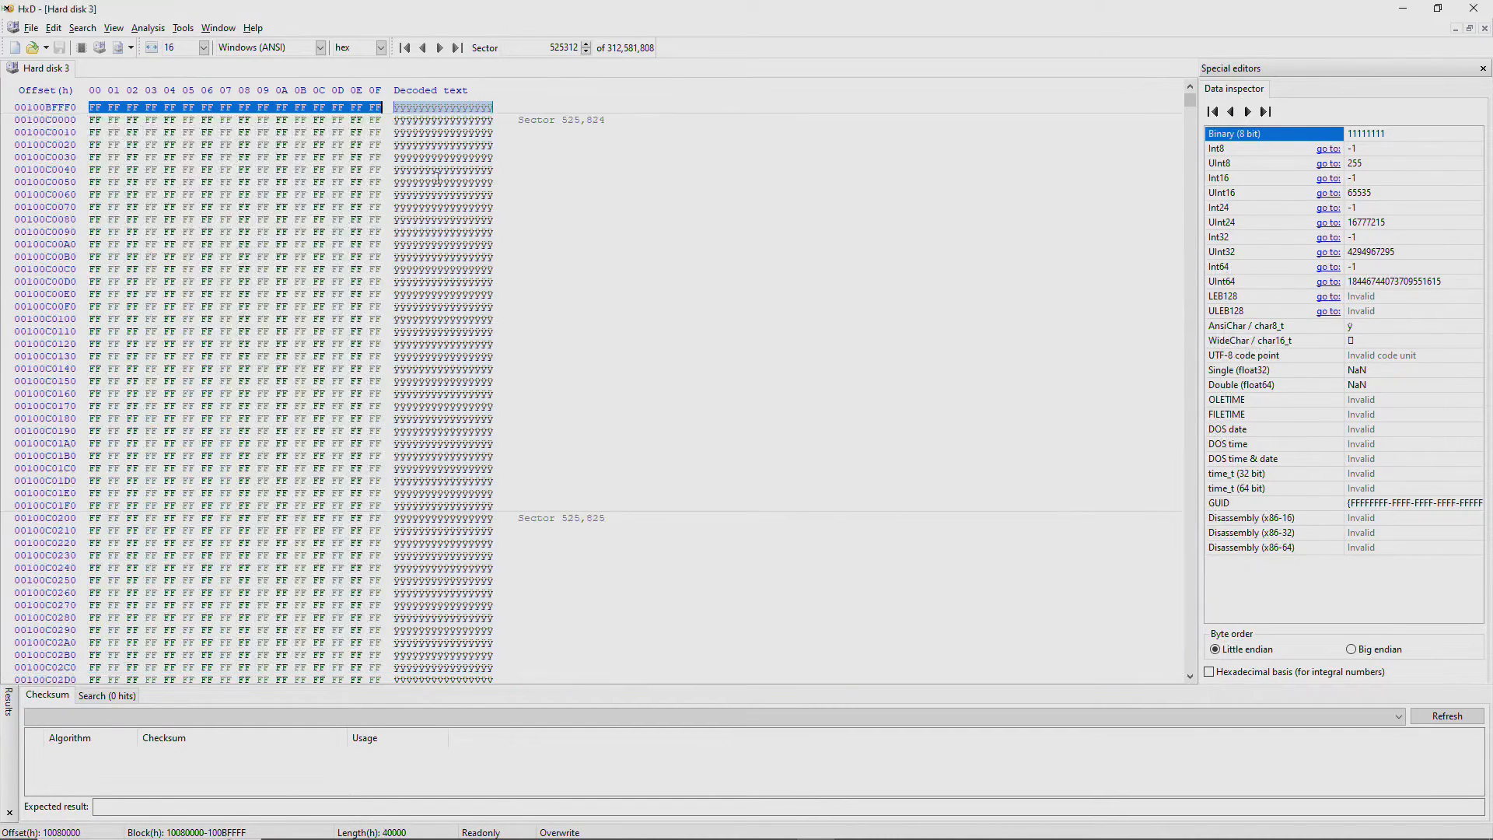
Save the block of hex length 40000 as 10080000 in the ps3 folder, replacing the existing file.
{"action": "left_click", "coordinate": [31, 27]}
{"action": "left_click", "coordinate": [66, 165]}
{"action": "key", "text": "ctrl+v"}
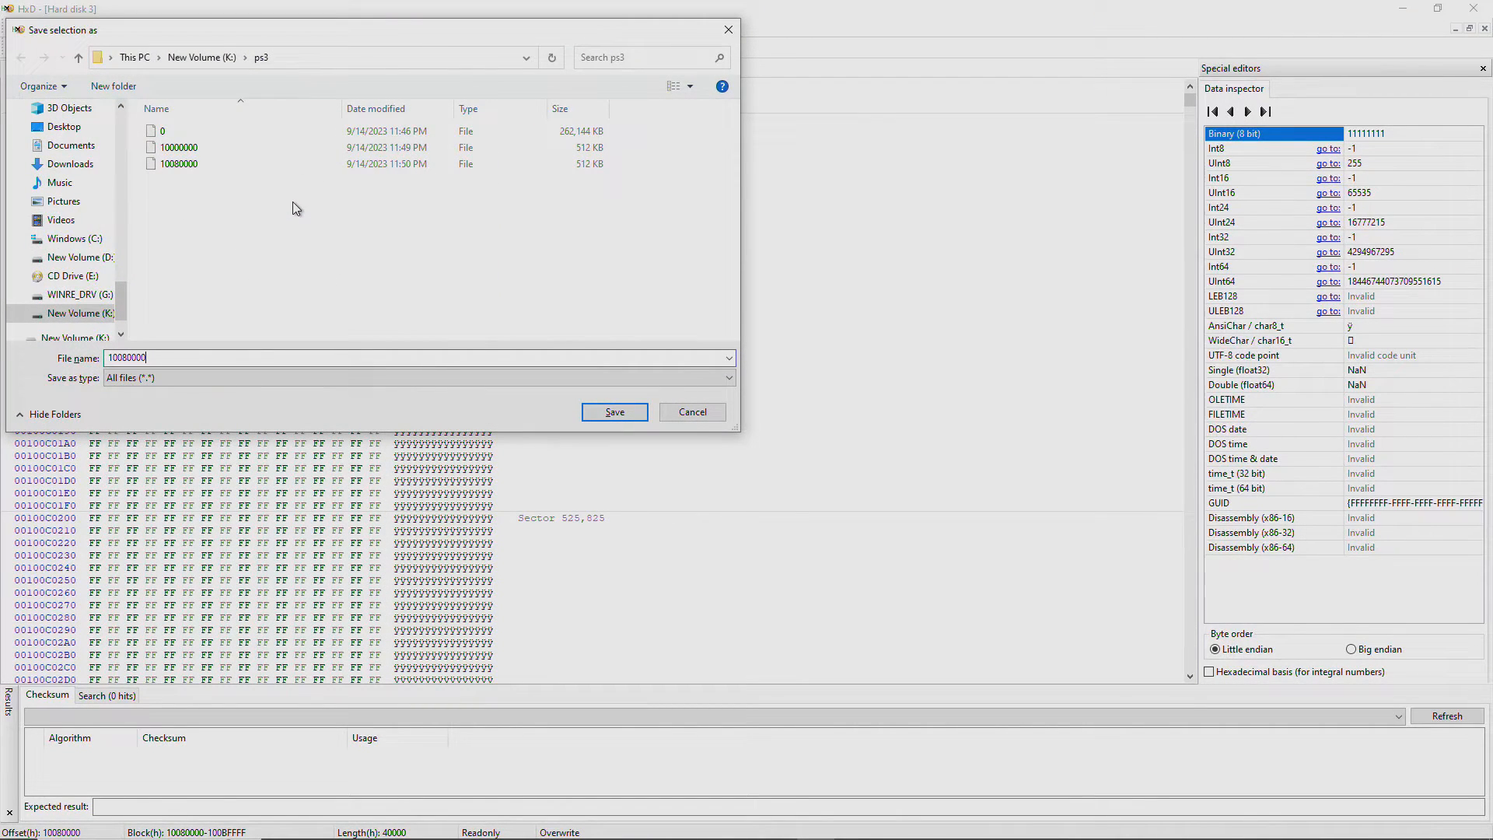
{"action": "key", "text": "Return"}
{"action": "left_click", "coordinate": [801, 432]}
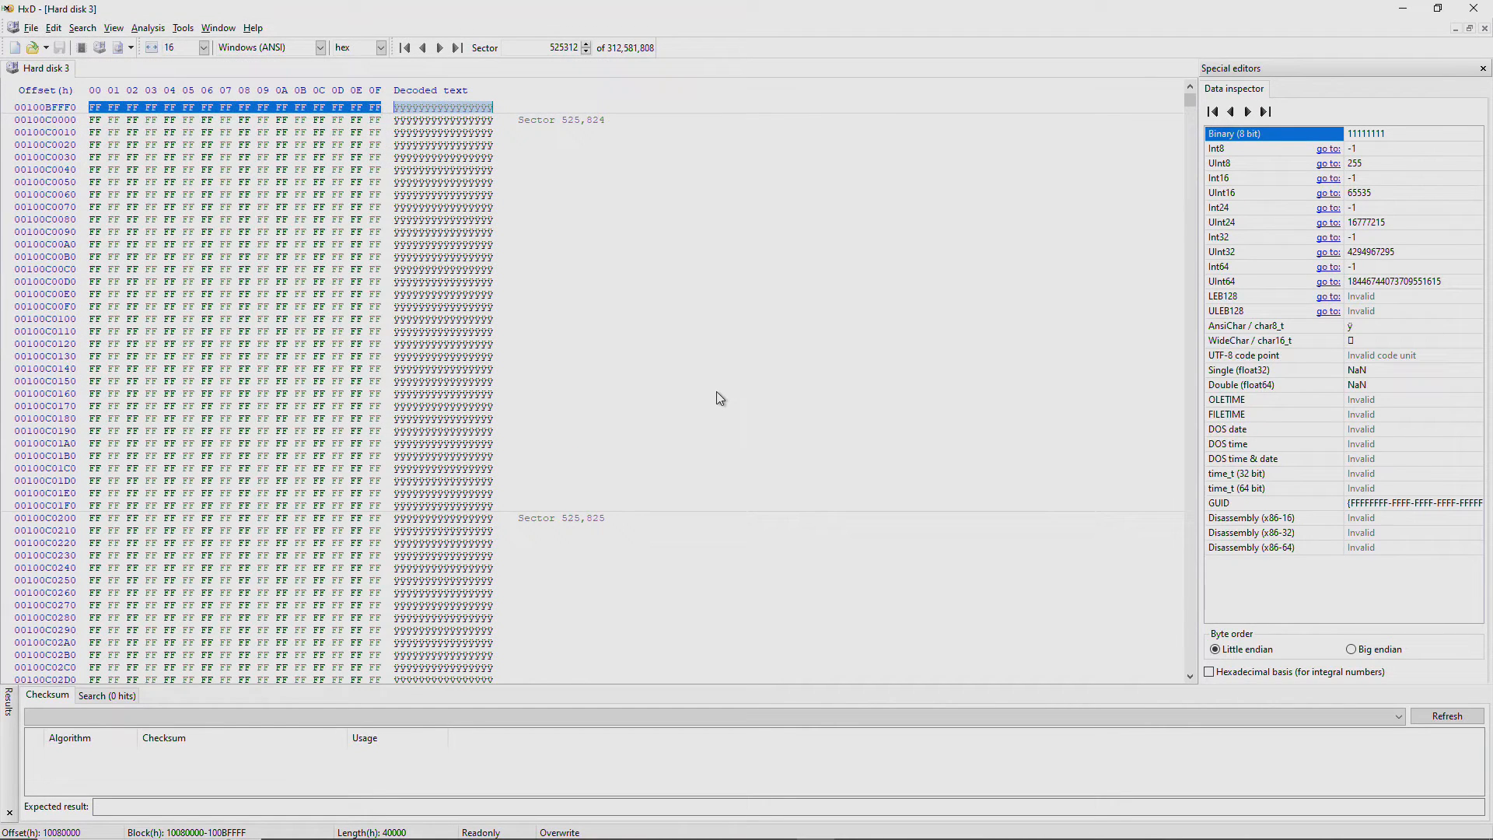
Select the next block from start offset 100C0000 with hexadecimal length 40000, copying the start offset for the file name.
{"action": "key", "text": "ctrl+e"}
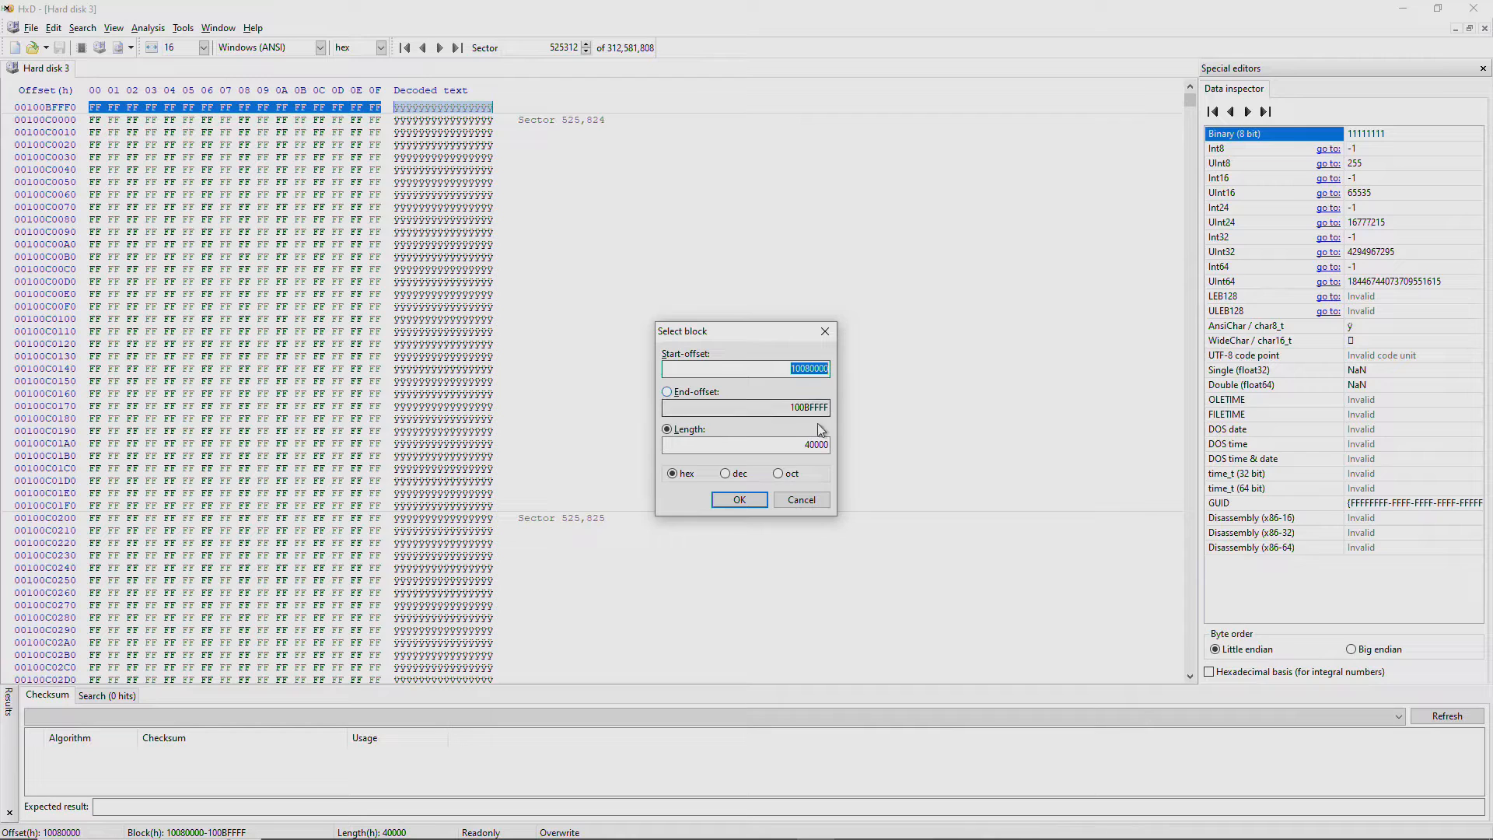
{"action": "left_click", "coordinate": [806, 368]}
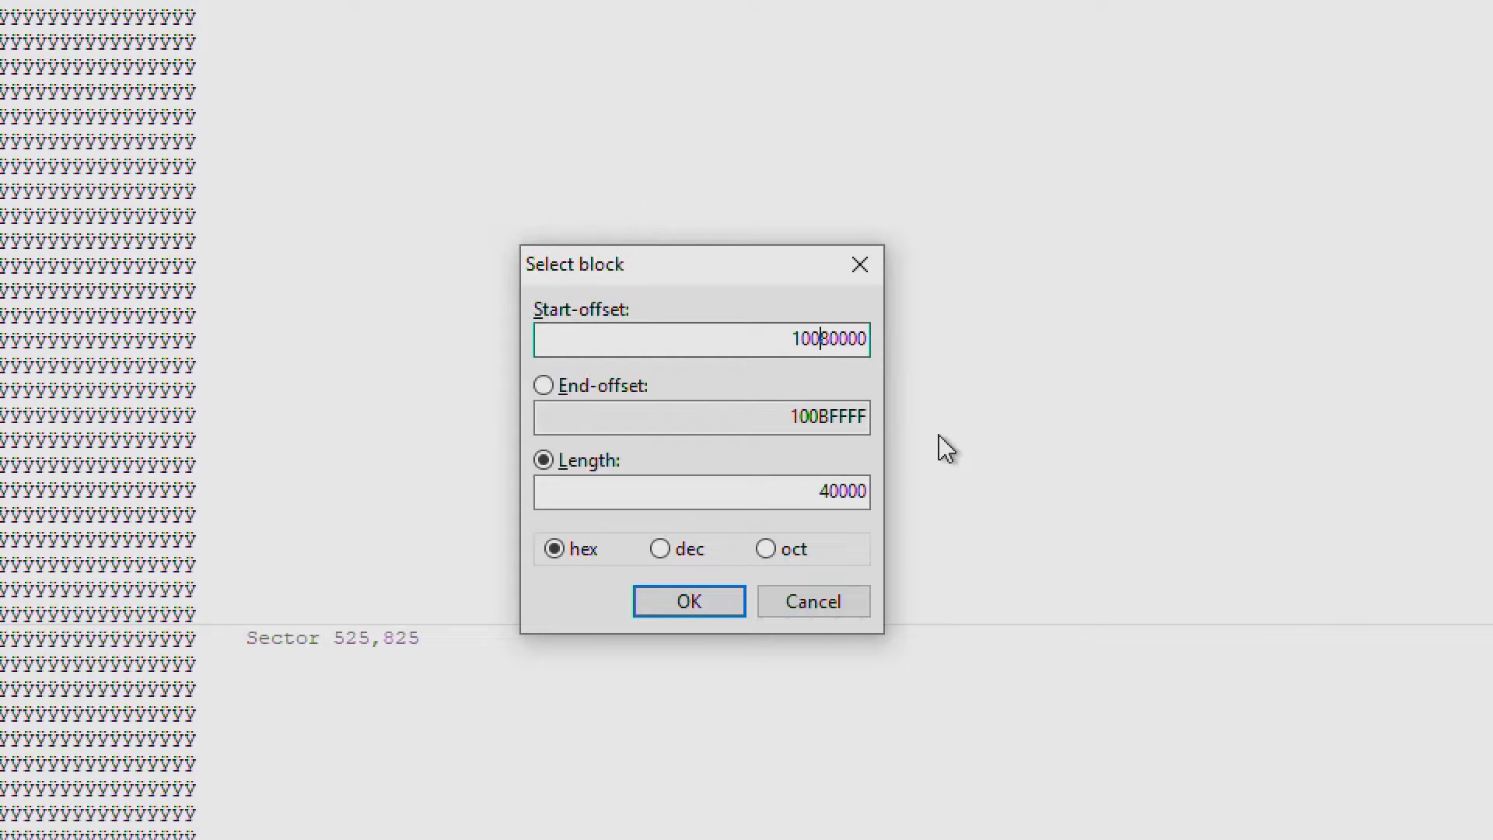
{"action": "type", "text": "C"}
{"action": "key", "text": "Delete"}
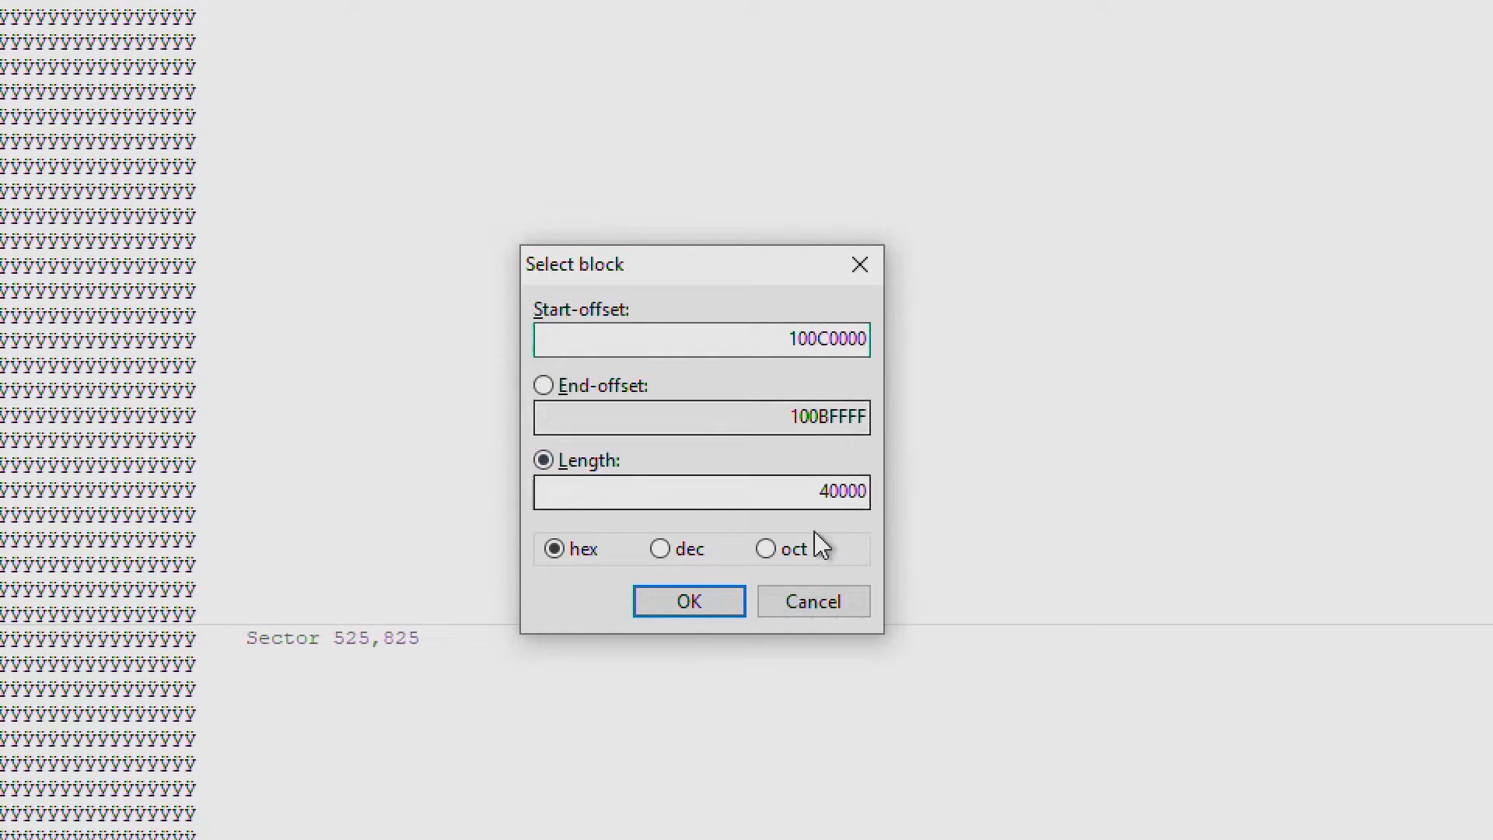
{"action": "left_click", "coordinate": [741, 340]}
{"action": "left_click", "coordinate": [793, 490]}
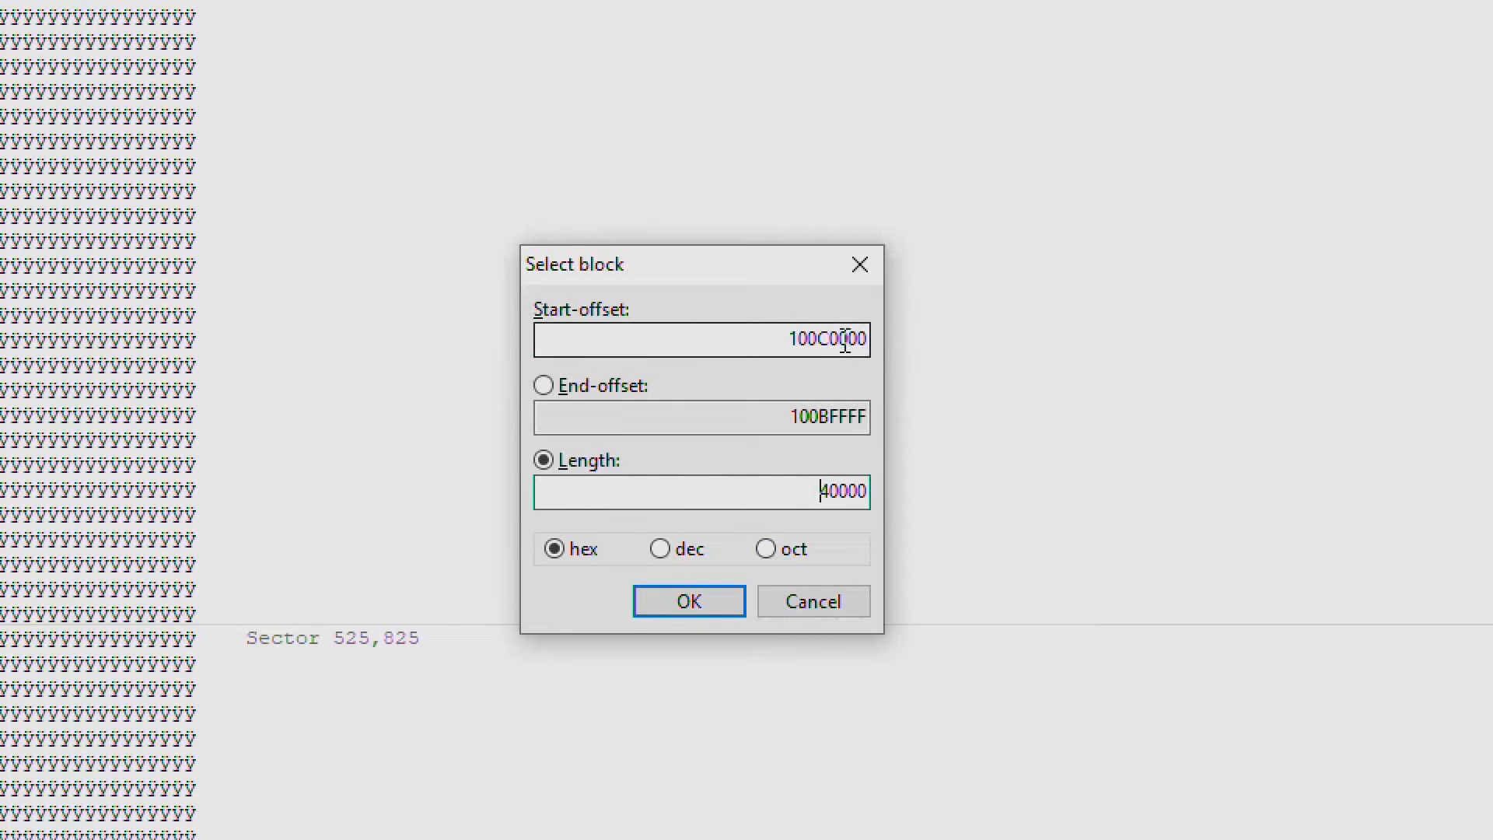
{"action": "left_click_drag", "start_coordinate": [860, 339], "coordinate": [787, 334]}
{"action": "key", "text": "ctrl+c"}
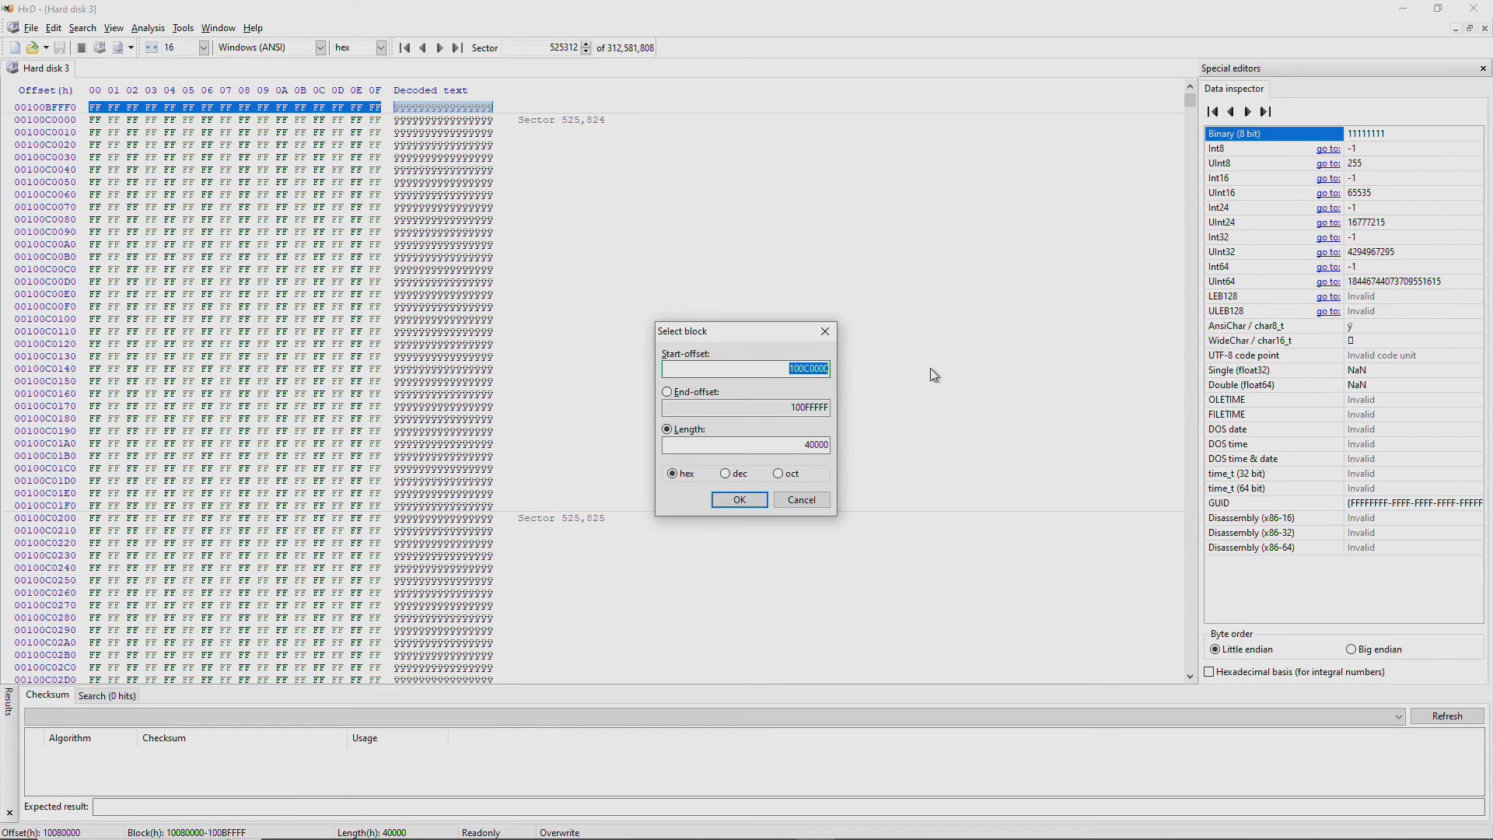
{"action": "left_click", "coordinate": [743, 500]}
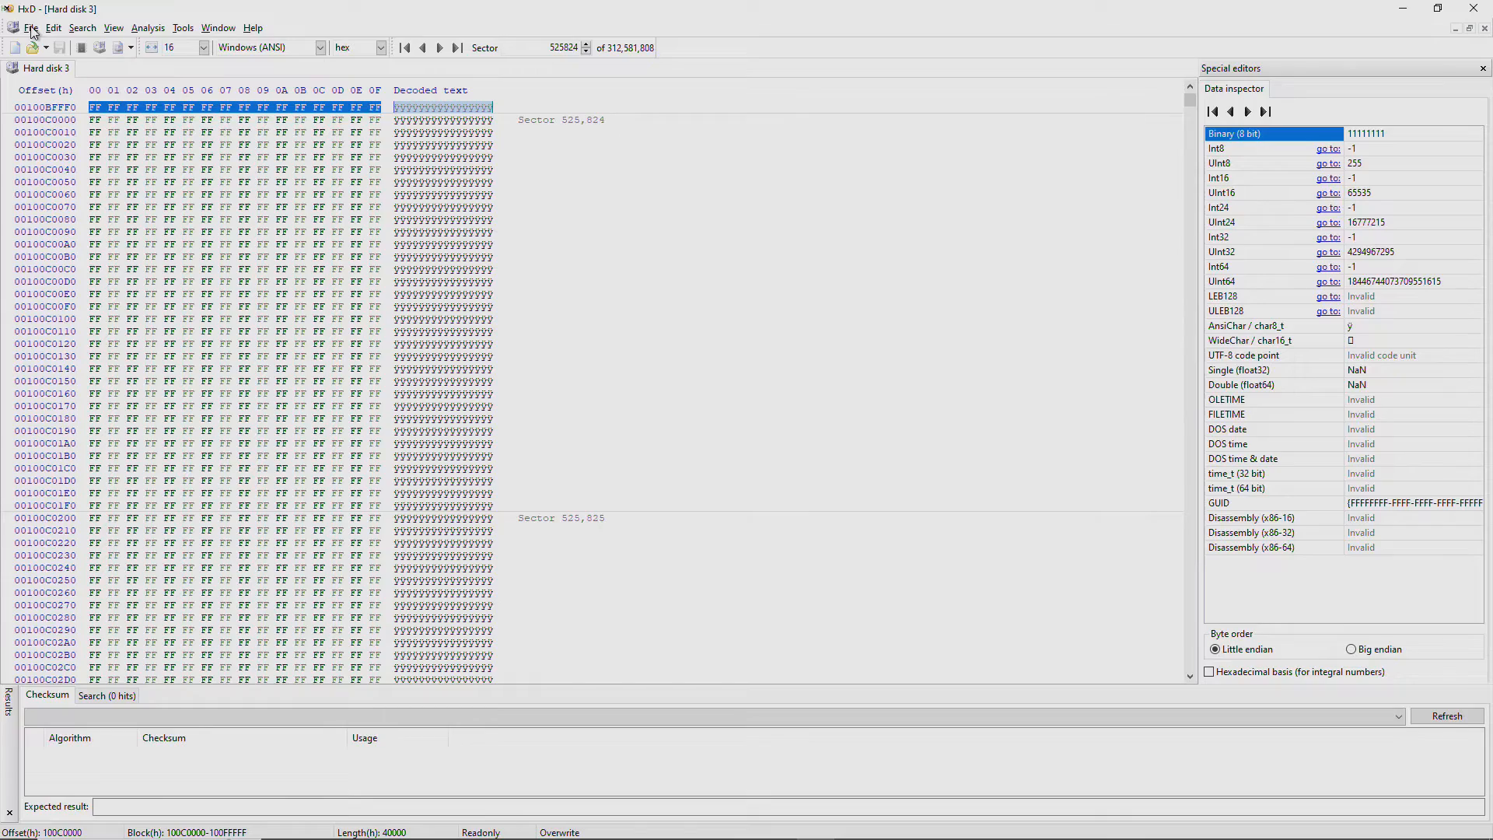
Try to save the block of hex length 40000 as 100C0000 in the ps3 folder.
{"action": "left_click", "coordinate": [32, 32]}
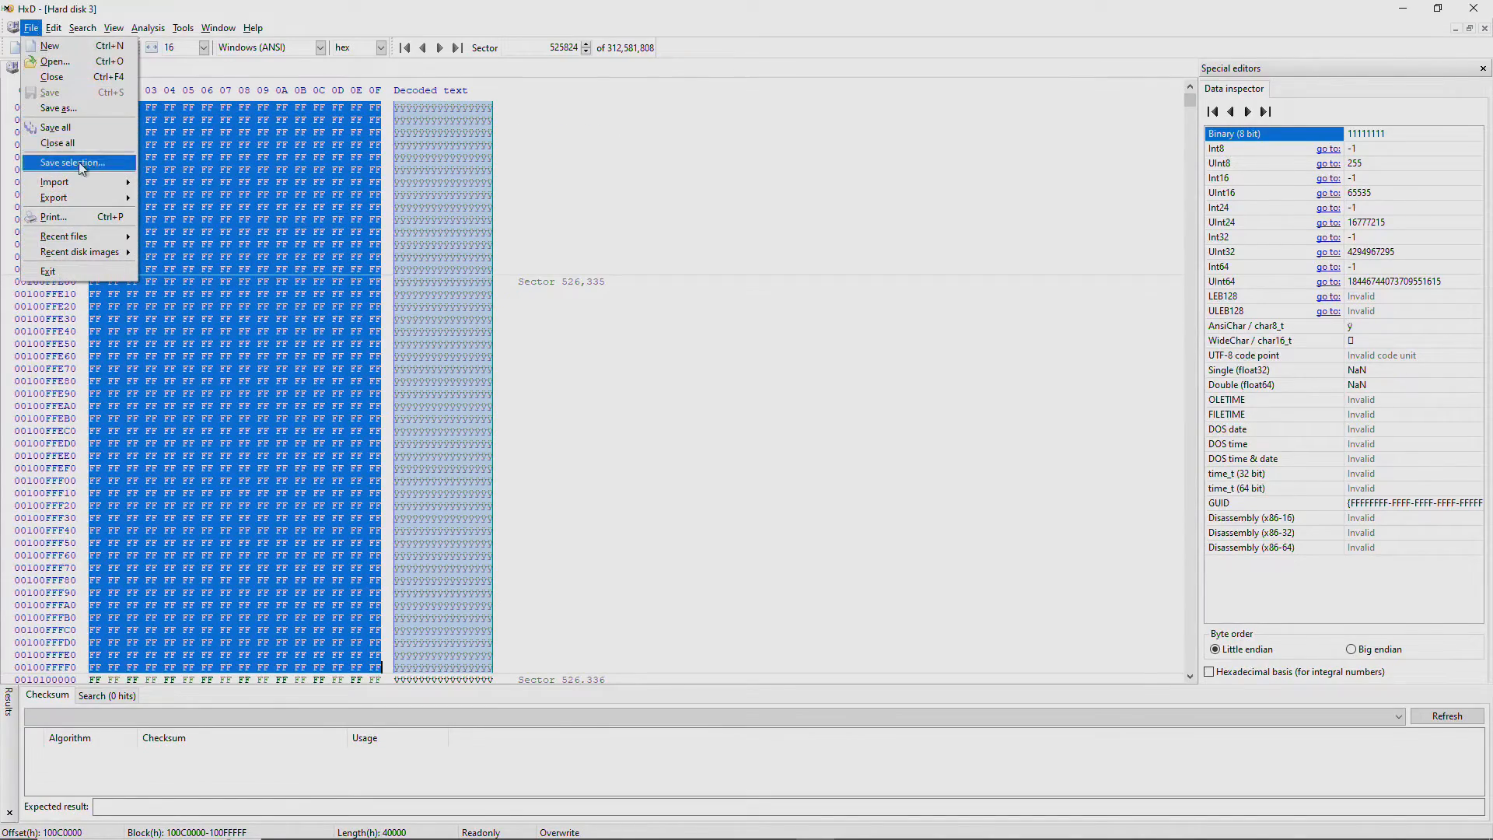
{"action": "left_click", "coordinate": [78, 162]}
{"action": "key", "text": "Return"}
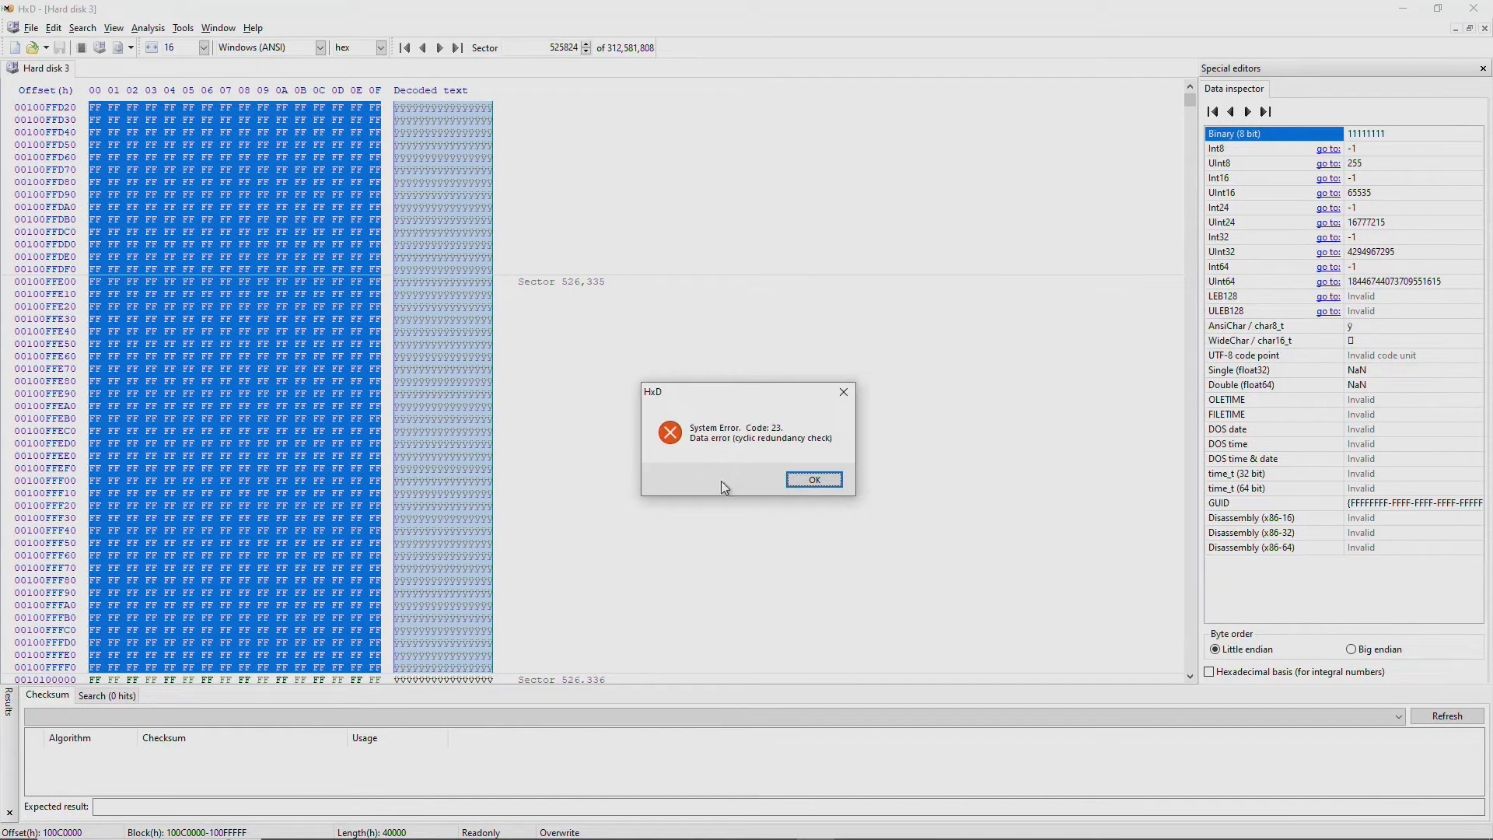
{"action": "left_click", "coordinate": [814, 477]}
Set the selected block's hexadecimal length to 20000, keeping the start offset 100C0000.
{"action": "key", "text": "ctrl+e"}
{"action": "left_click", "coordinate": [804, 445]}
{"action": "key", "text": "Delete"}
{"action": "type", "text": "20000"}
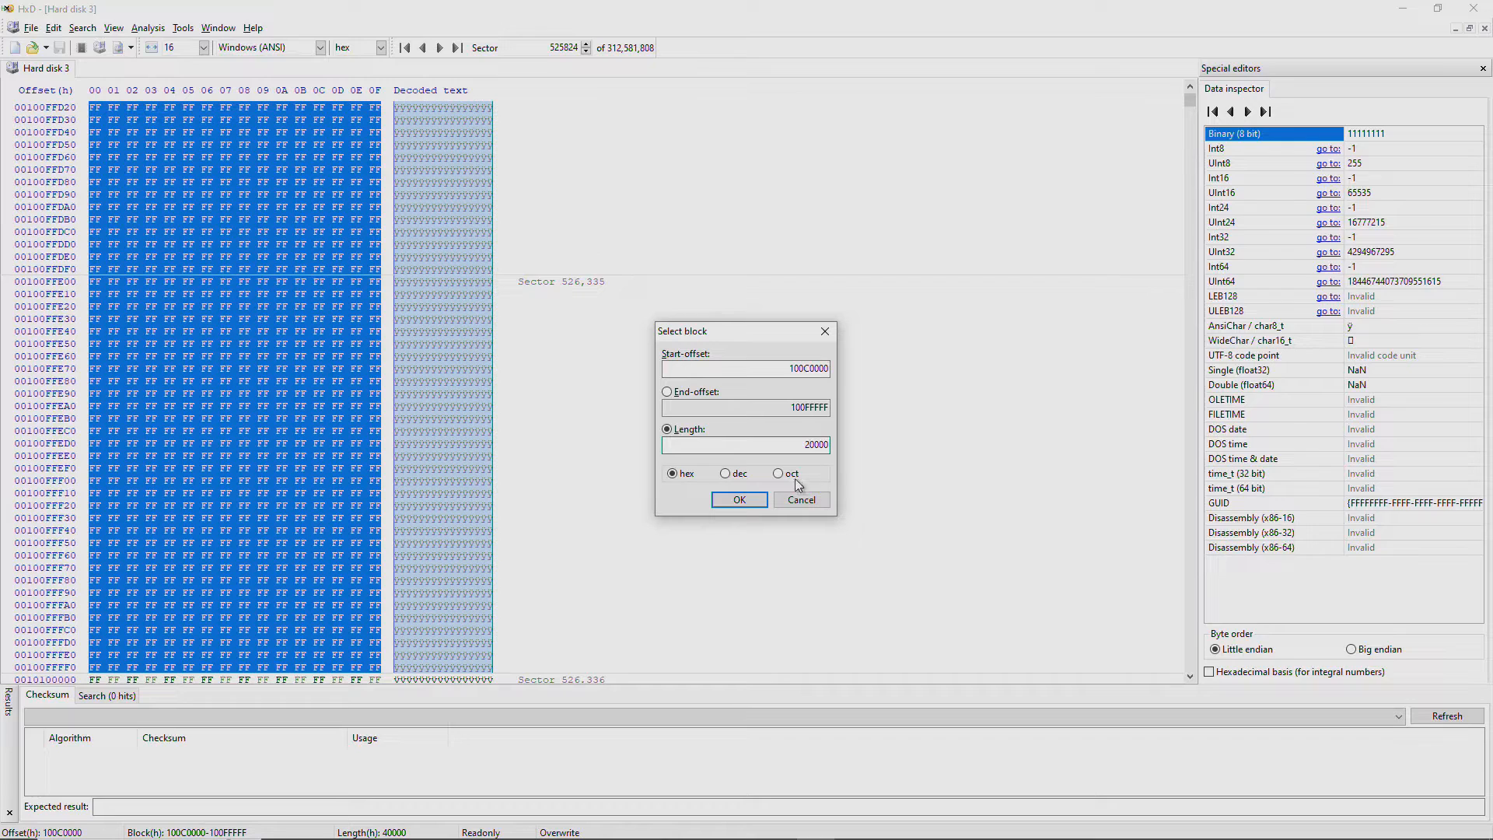
{"action": "left_click", "coordinate": [739, 500]}
Save the block of hex length 20000 as 100C0000 in the ps3 folder, replacing the existing file.
{"action": "left_click", "coordinate": [31, 28]}
{"action": "left_click", "coordinate": [63, 163]}
{"action": "key", "text": "ctrl+v"}
{"action": "key", "text": "Return"}
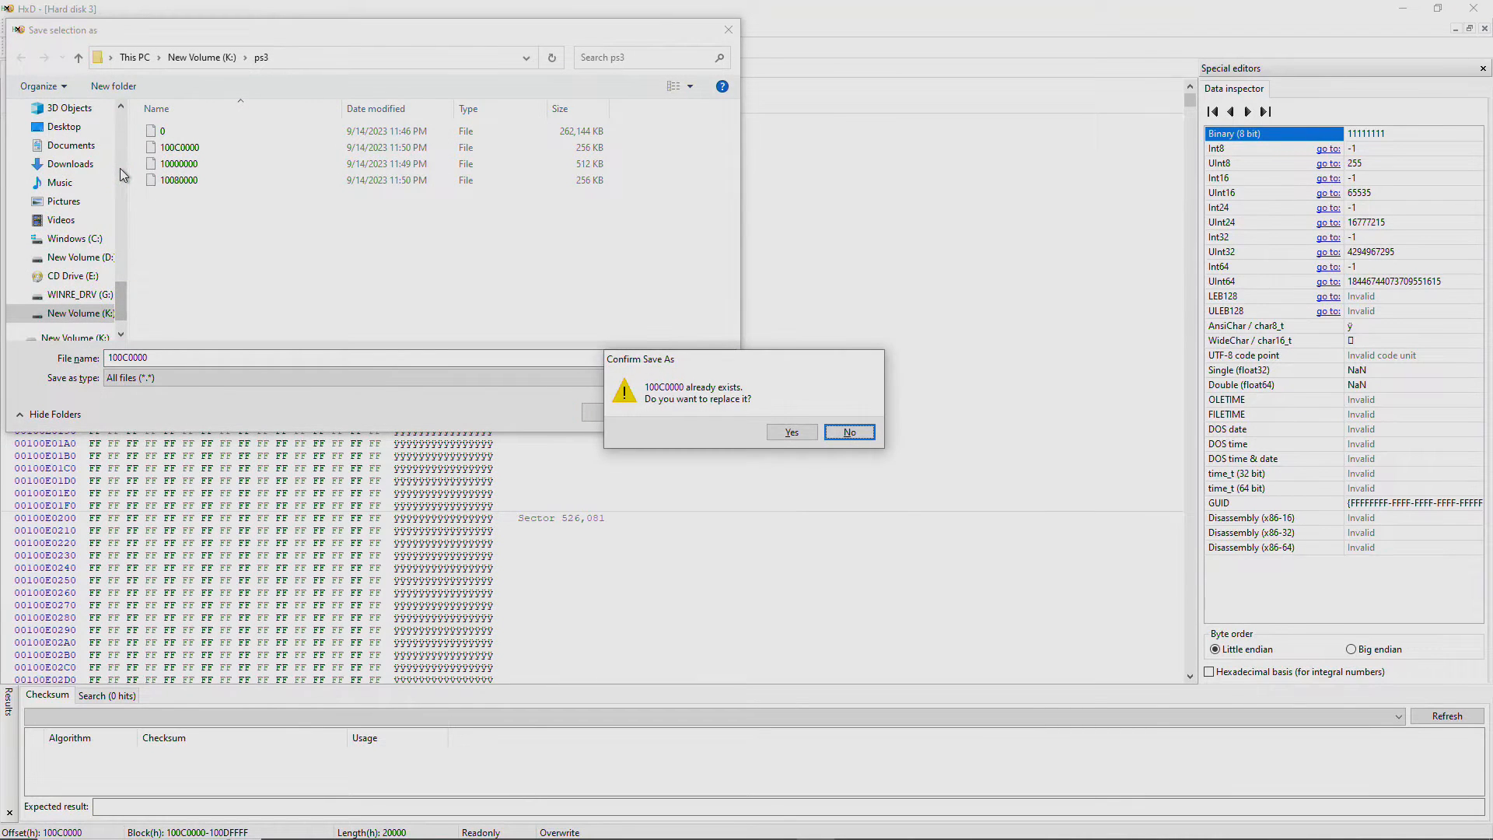
{"action": "key", "text": "y"}
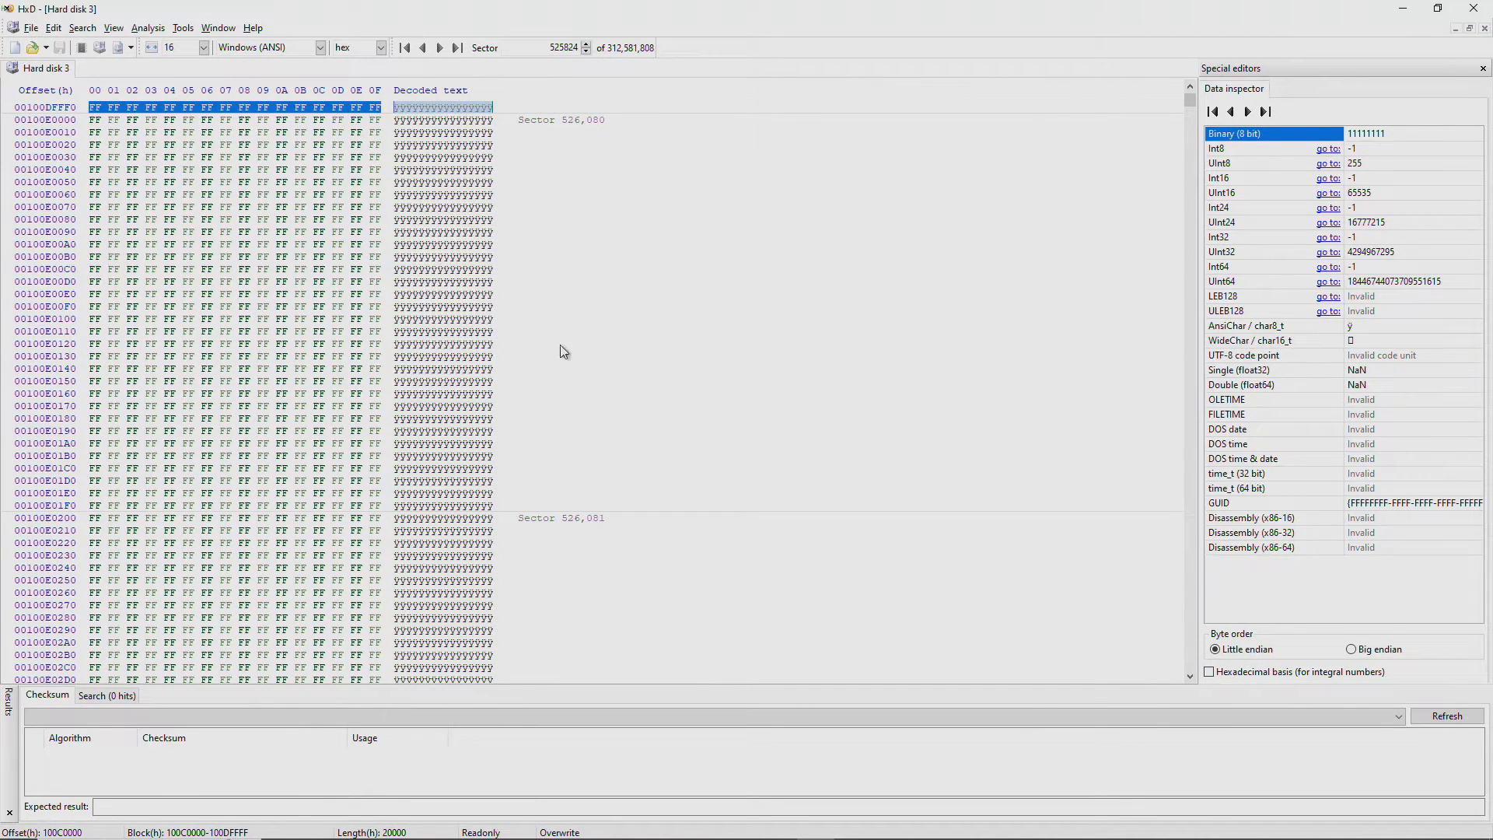
Select the next block from start offset 100E0000 with hexadecimal length 20000, copying the start offset for the file name.
{"action": "key", "text": "ctrl+e"}
{"action": "left_click", "coordinate": [804, 364]}
{"action": "type", "text": "E"}
{"action": "key", "text": "Delete"}
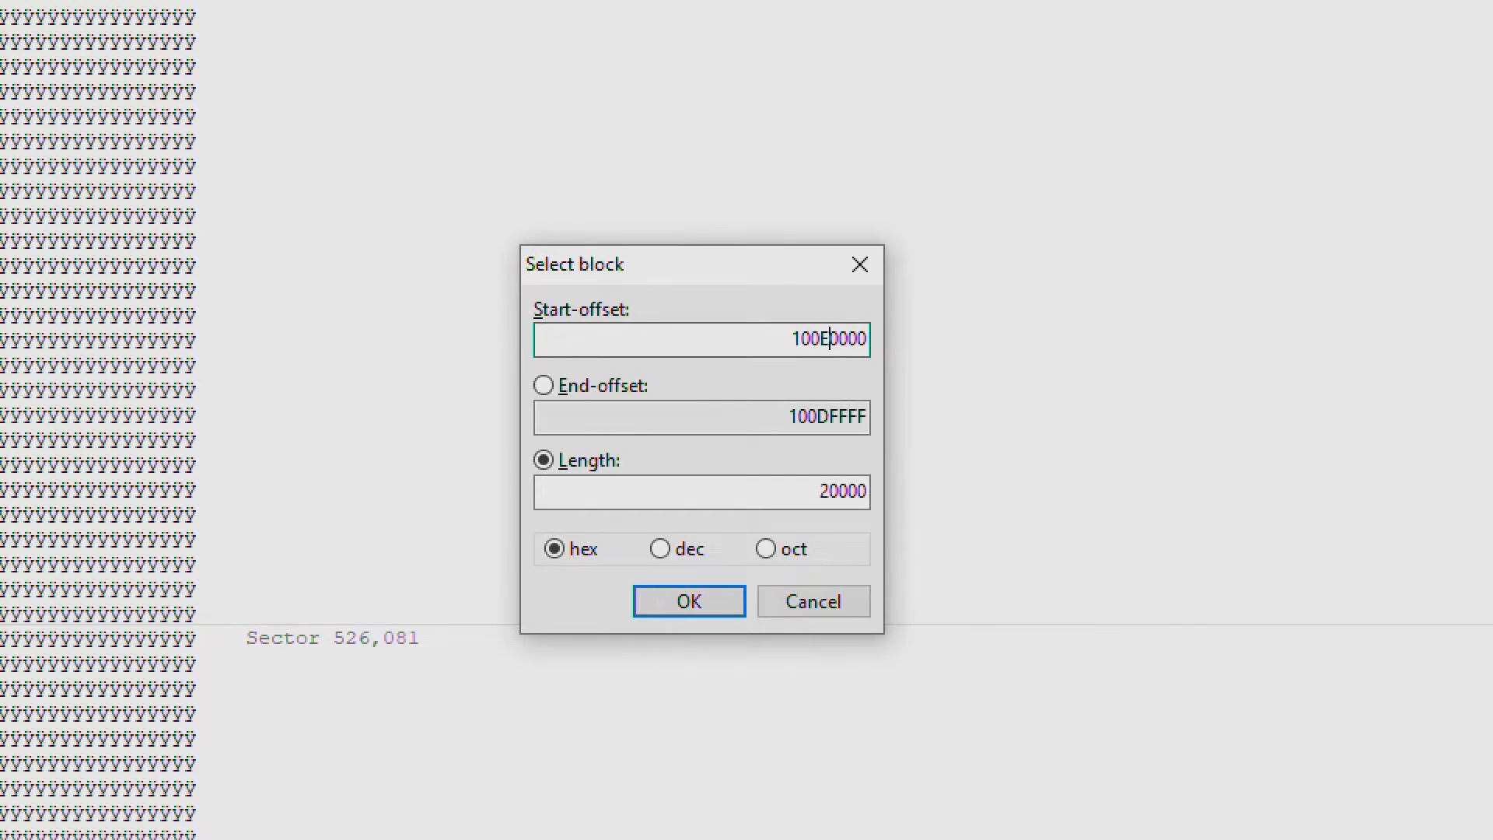
{"action": "left_click", "coordinate": [814, 507]}
{"action": "left_click", "coordinate": [780, 332]}
{"action": "left_click_drag", "start_coordinate": [780, 332], "coordinate": [1117, 357]}
{"action": "key", "text": "ctrl+c"}
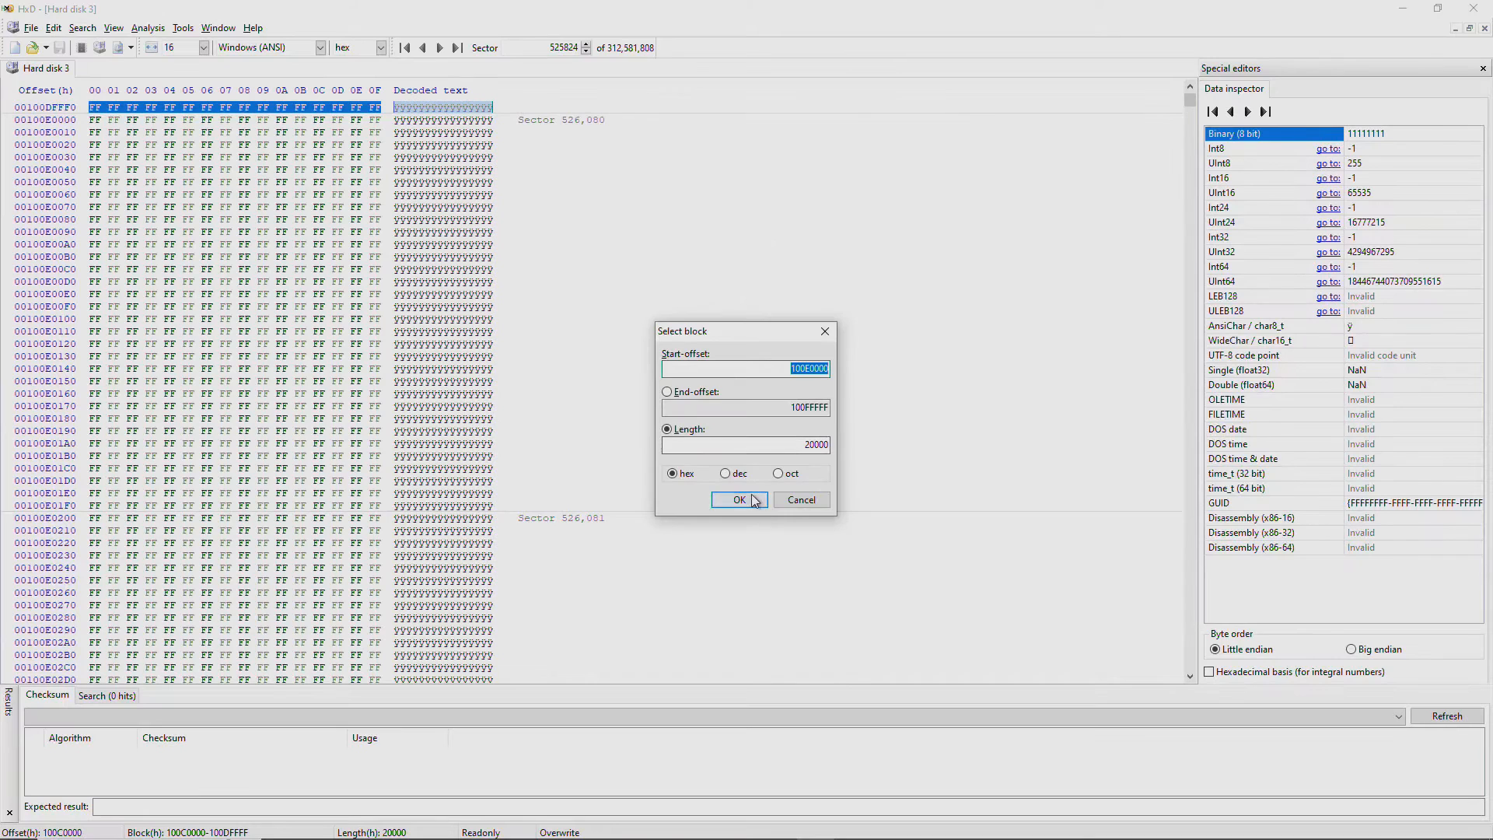
{"action": "left_click", "coordinate": [711, 601]}
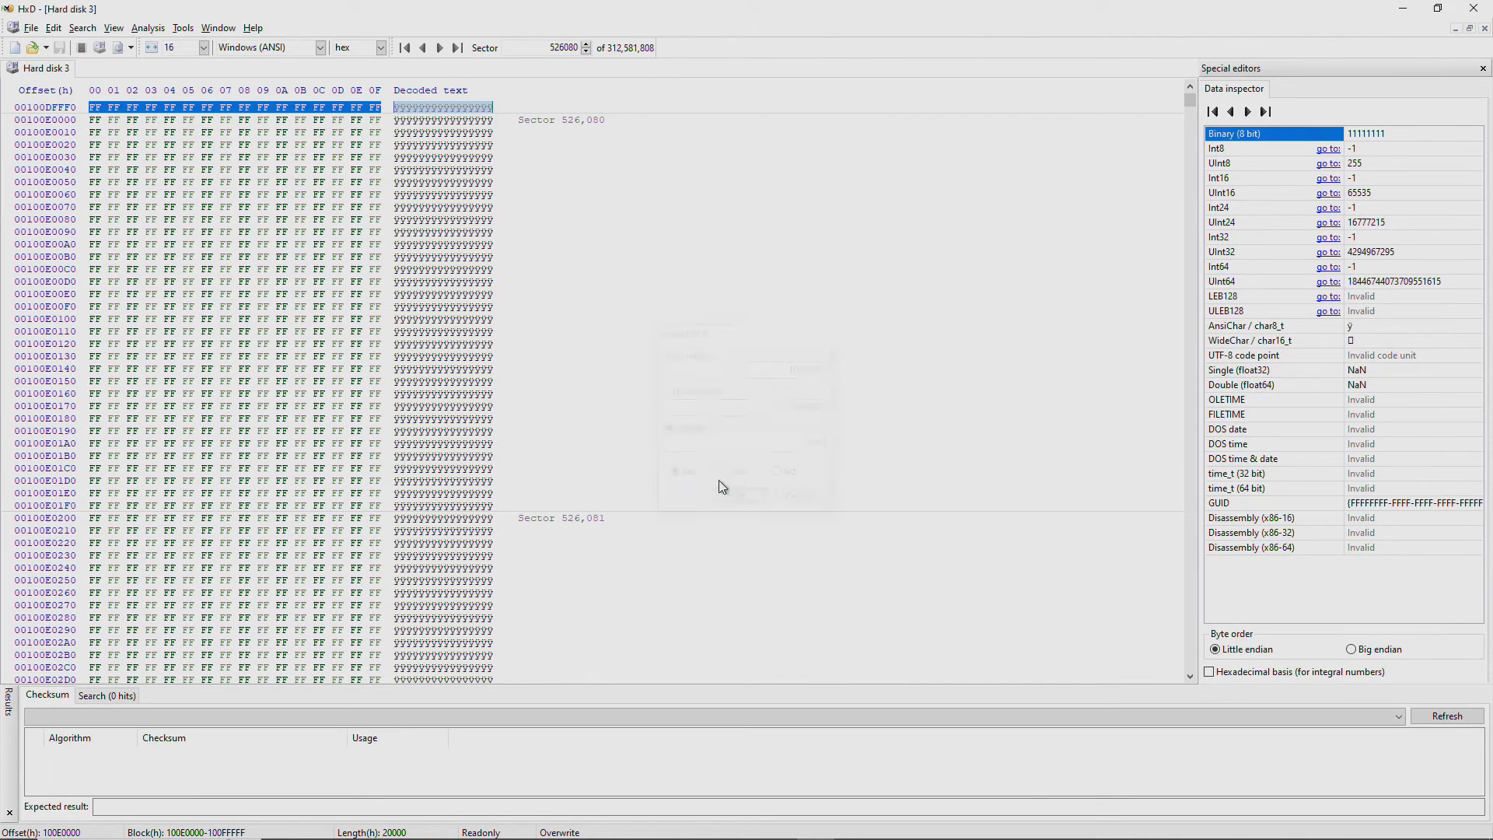
Try to save the block of hex length 20000 as 100E0000 in the ps3 folder.
{"action": "left_click", "coordinate": [31, 32]}
{"action": "key", "text": "Escape"}
{"action": "key", "text": "ctrl+v"}
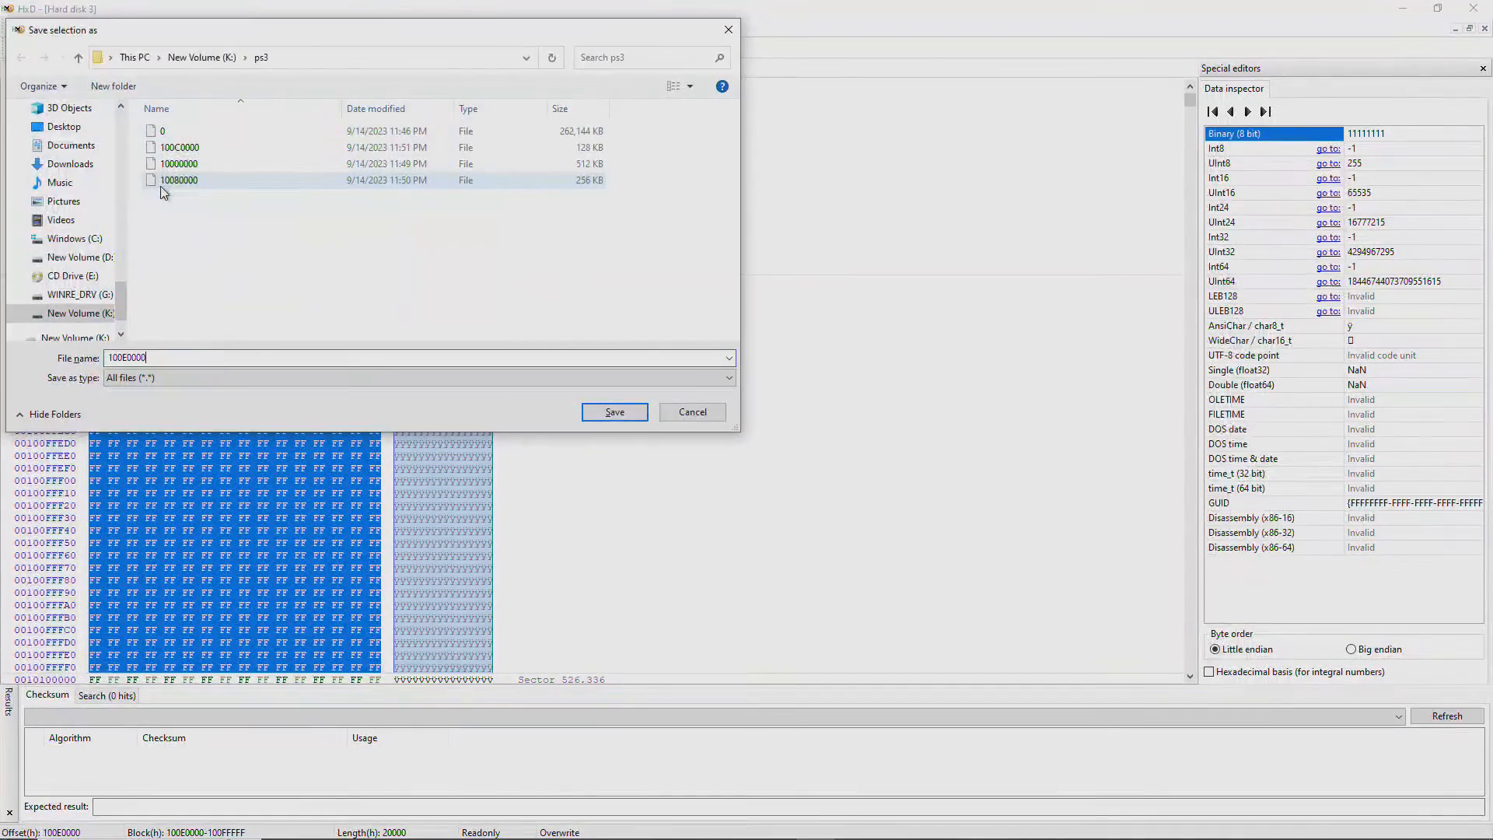
{"action": "key", "text": "Return"}
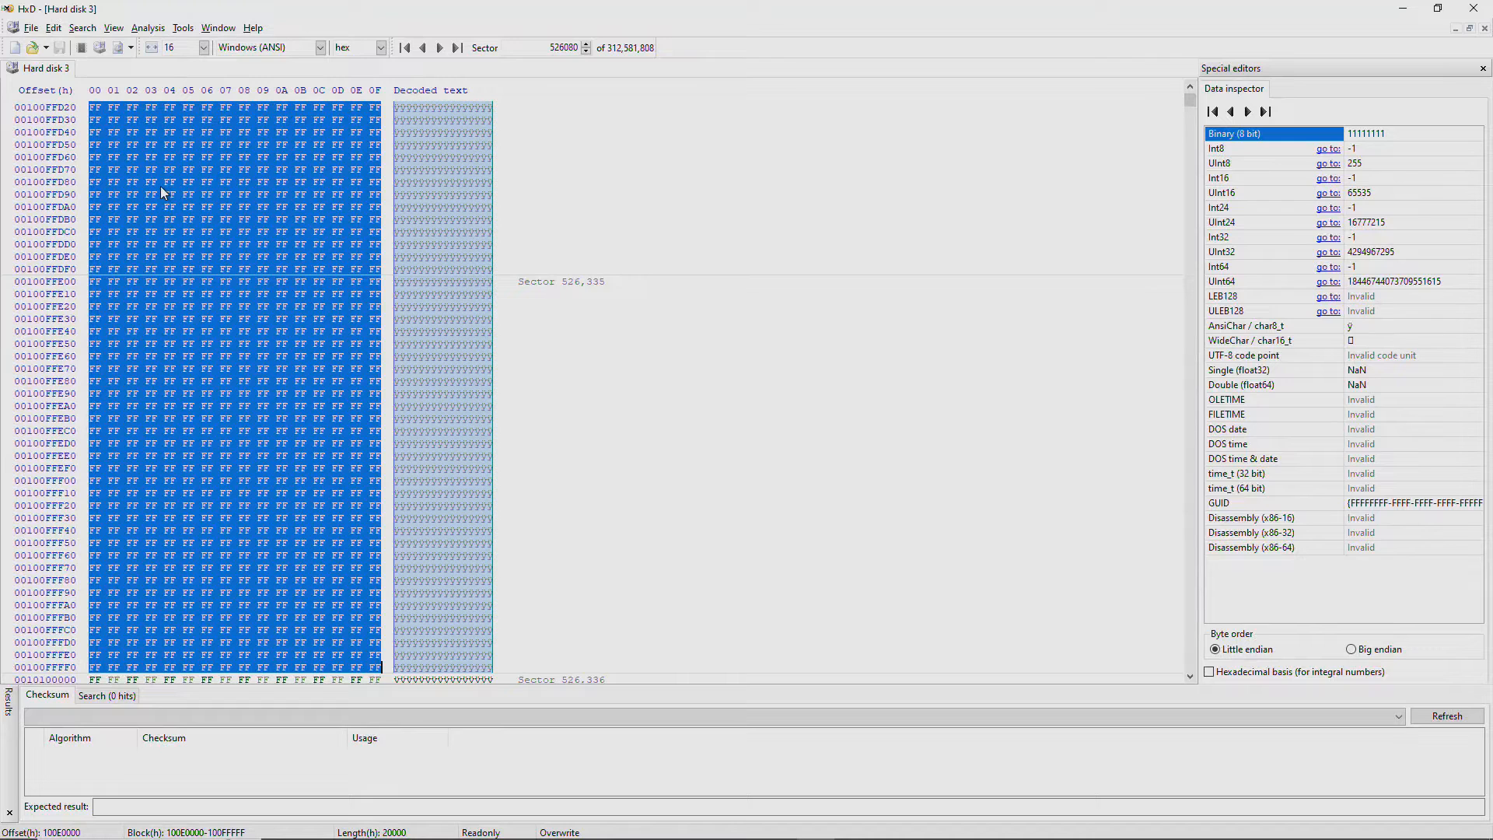
{"action": "key", "text": "Return"}
Try to shorten the block starting at 100E0000 to hexadecimal length 10000.
{"action": "key", "text": "ctrl+e"}
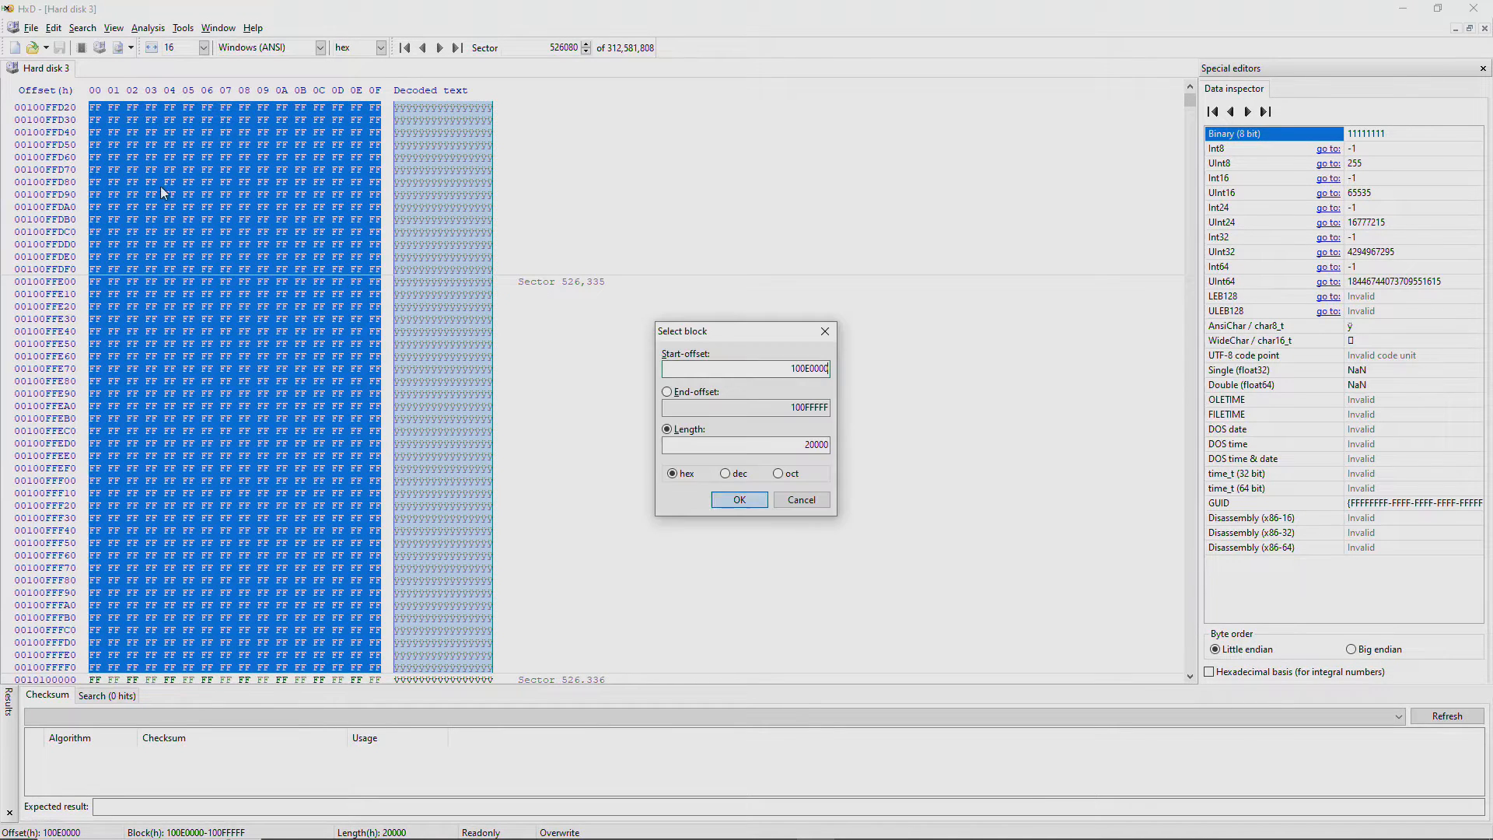
{"action": "left_click", "coordinate": [811, 447]}
{"action": "key", "text": "Delete"}
{"action": "type", "text": "1"}
{"action": "left_click", "coordinate": [739, 500]}
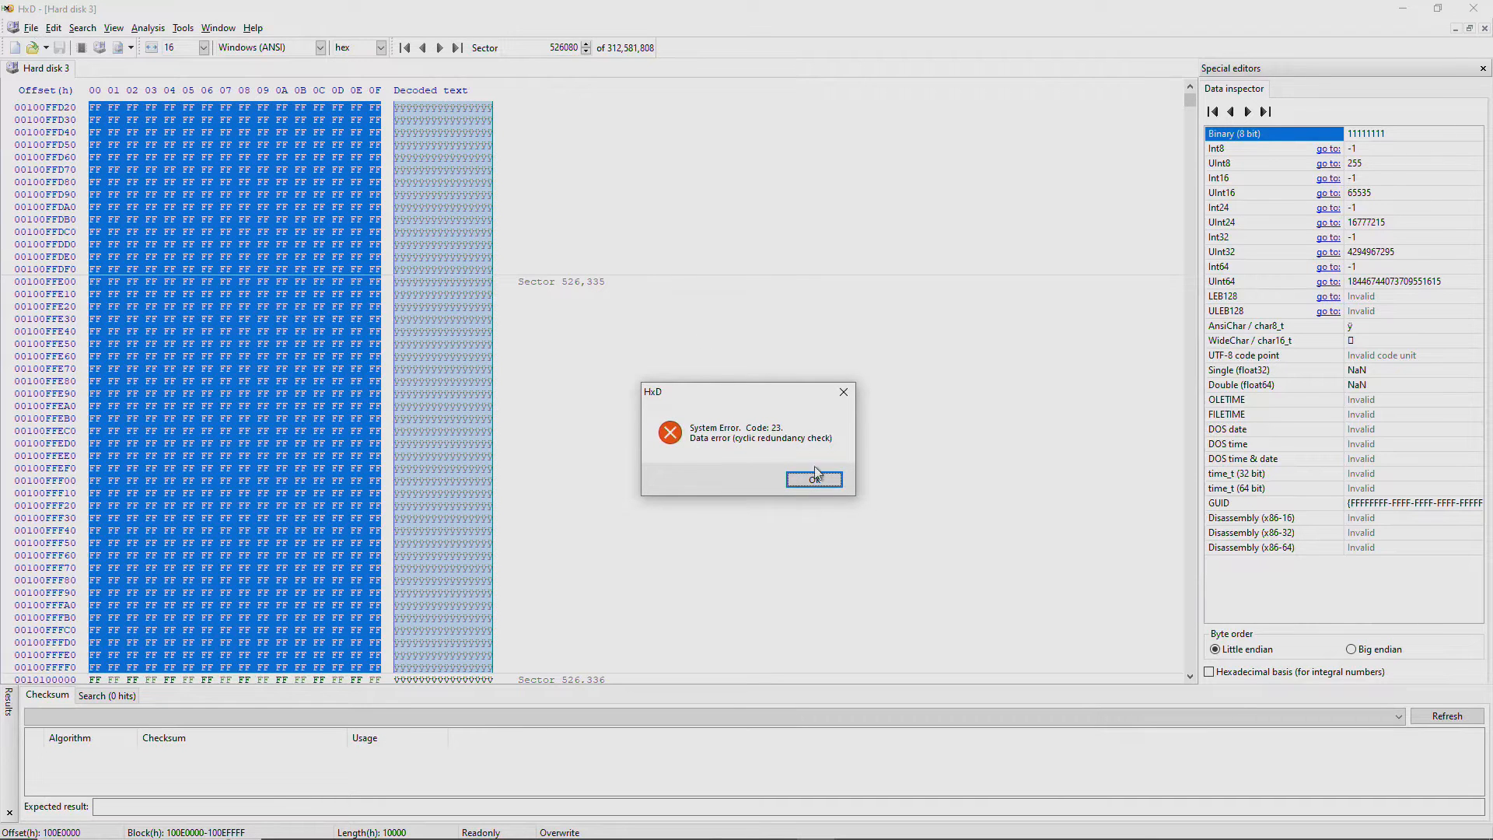
{"action": "left_click", "coordinate": [824, 479]}
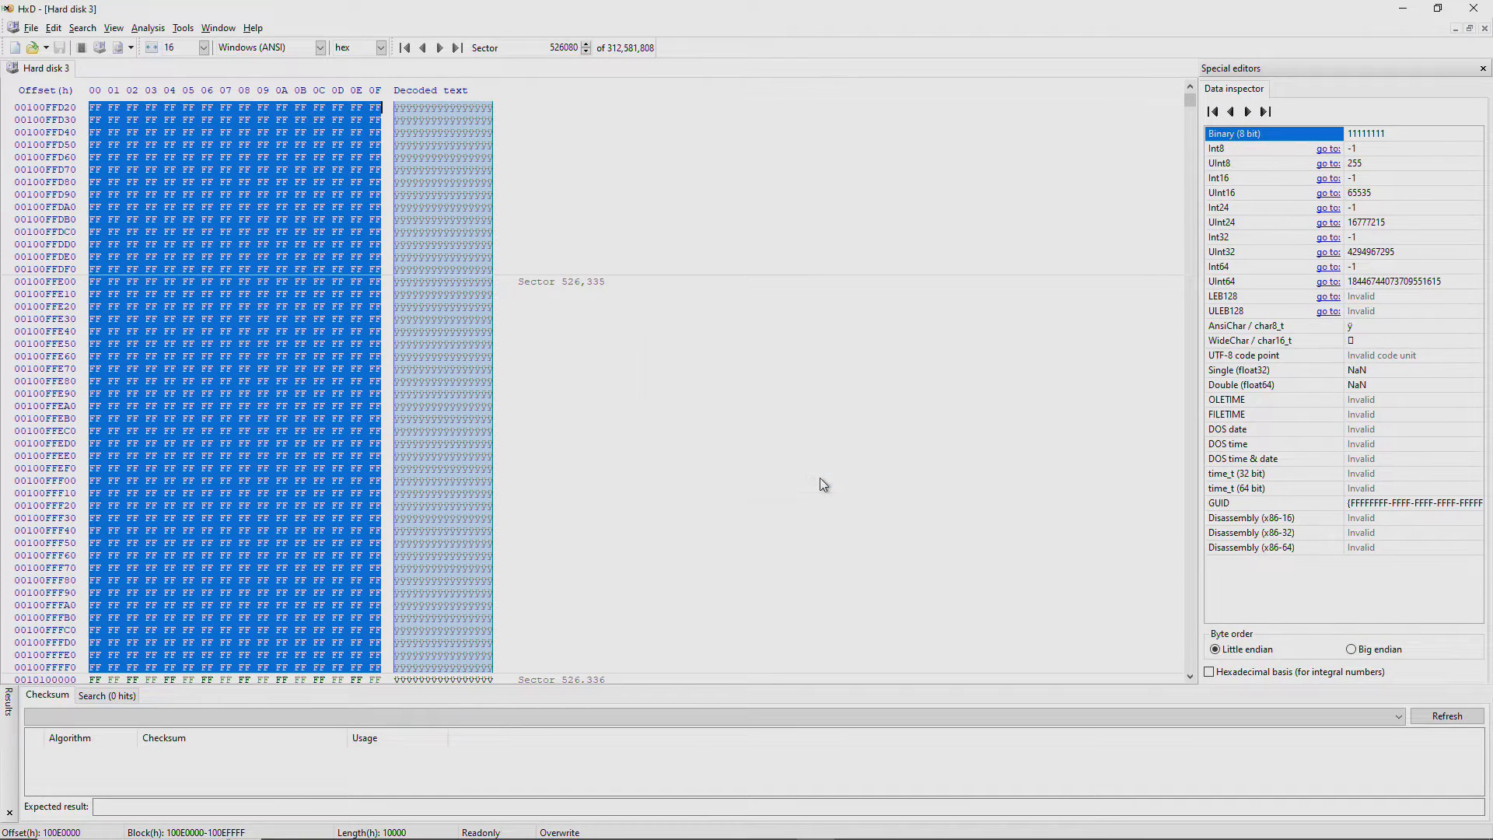
Copy the start offset 100E0000 and set the selected block's hexadecimal length to 8000.
{"action": "key", "text": "ctrl+e"}
{"action": "key", "text": "ctrl+c"}
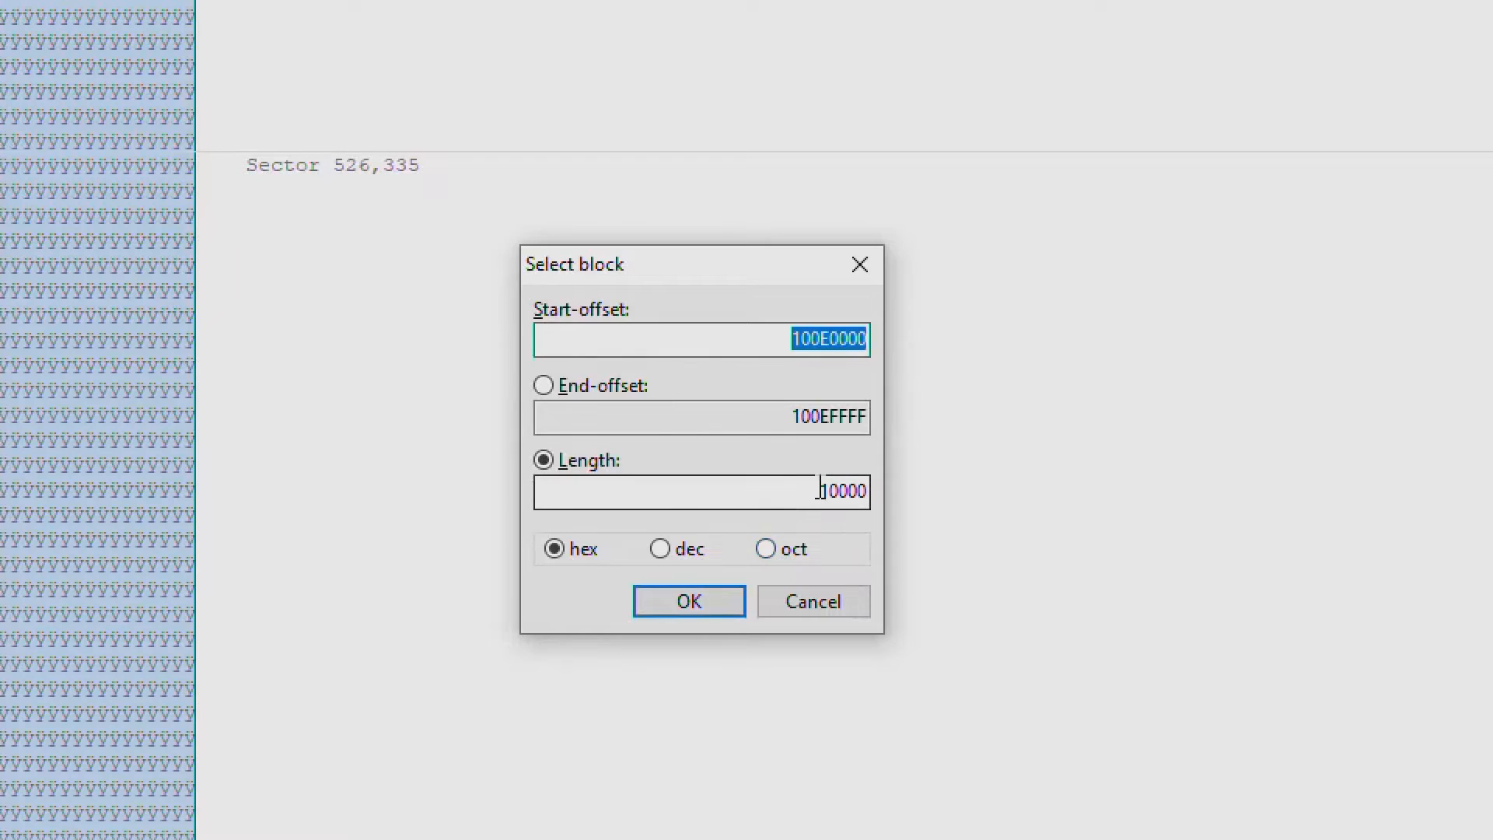
{"action": "left_click", "coordinate": [821, 490]}
{"action": "key", "text": "Delete"}
{"action": "type", "text": "8"}
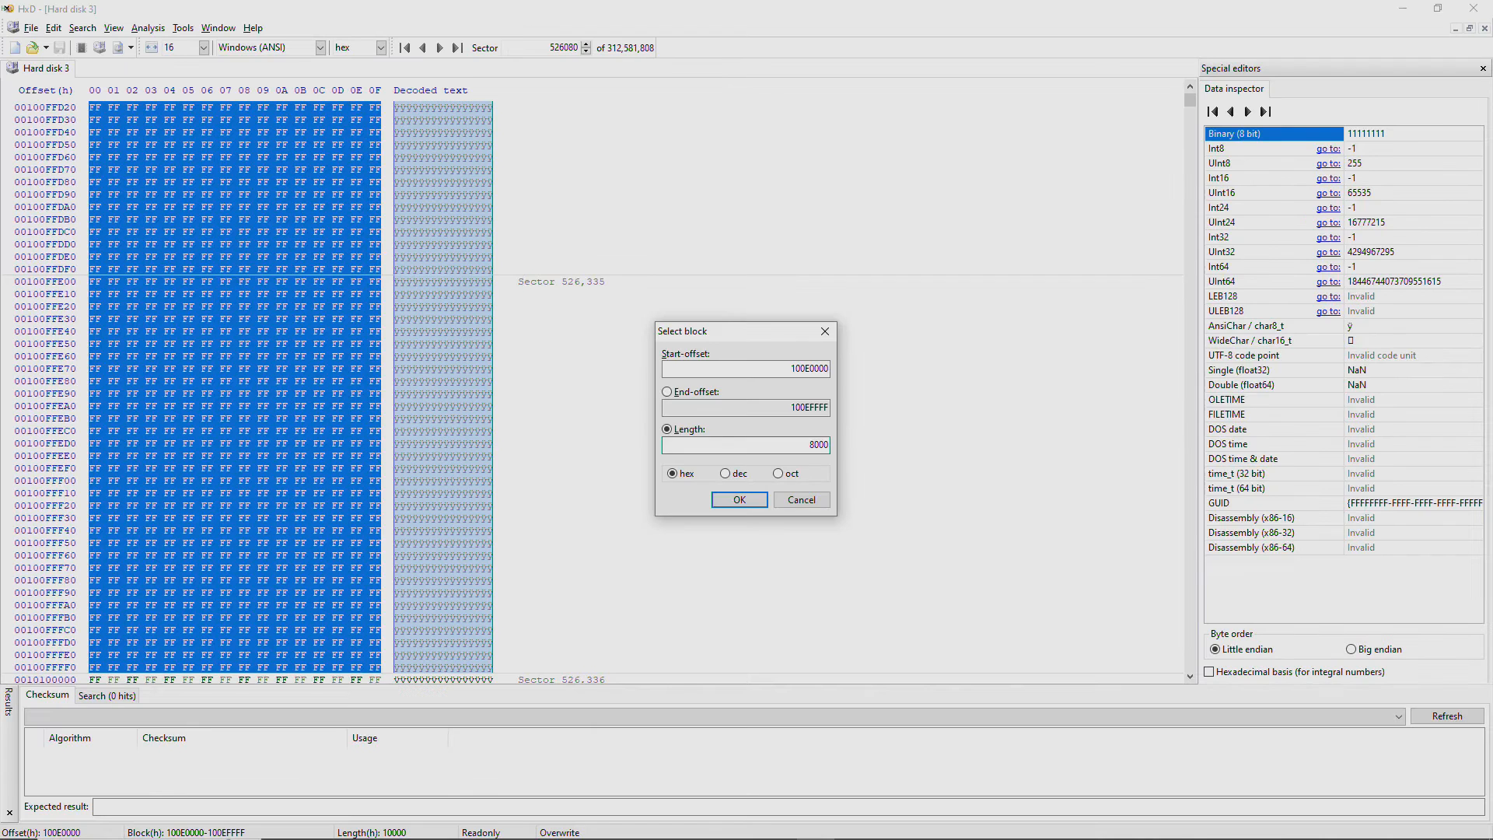
{"action": "key", "text": "Return"}
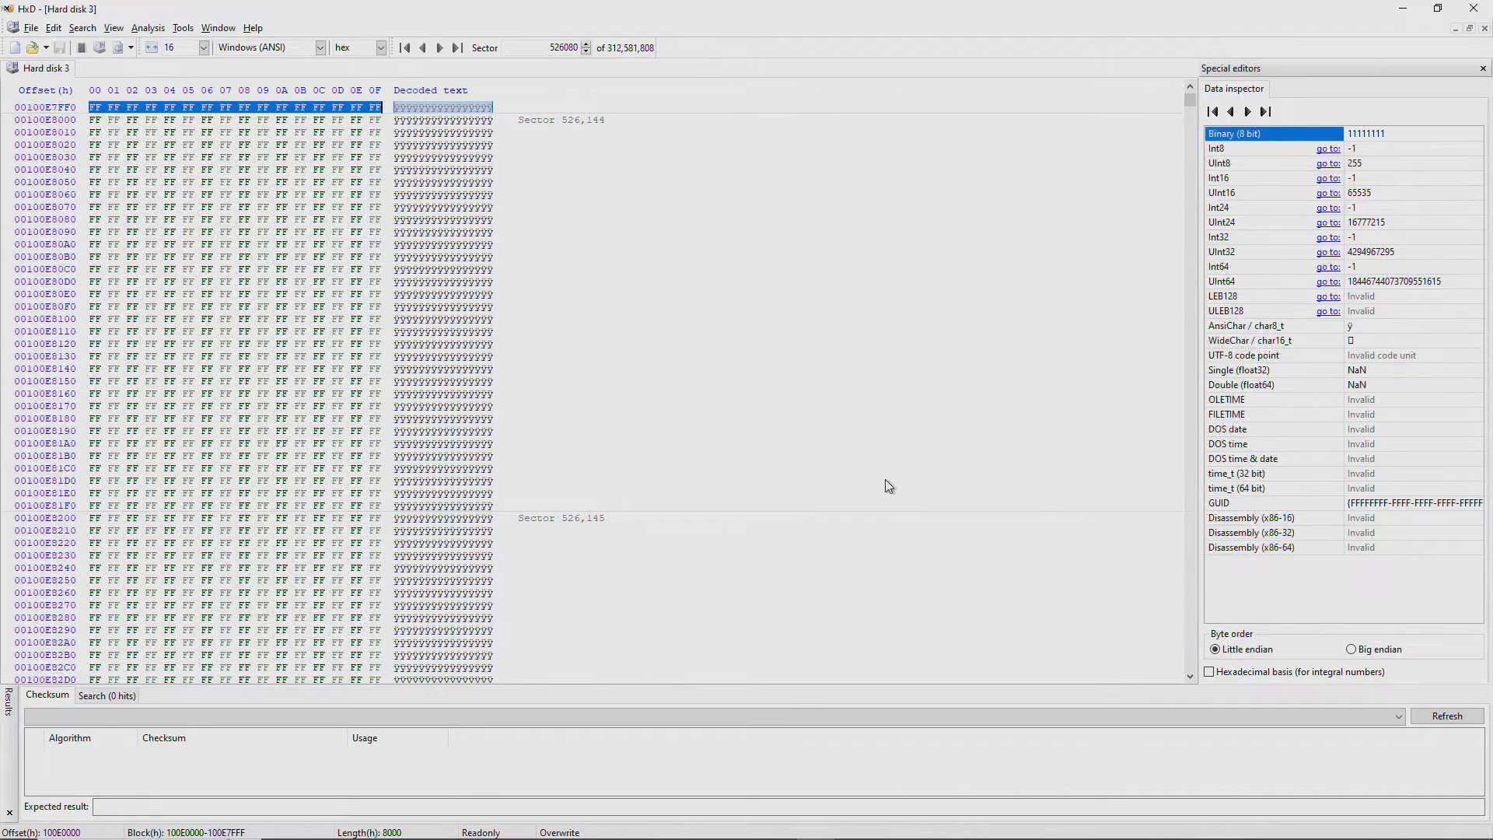
Save the block of hex length 8000 as 100E0000 in the ps3 folder, replacing the existing file.
{"action": "left_click", "coordinate": [31, 28]}
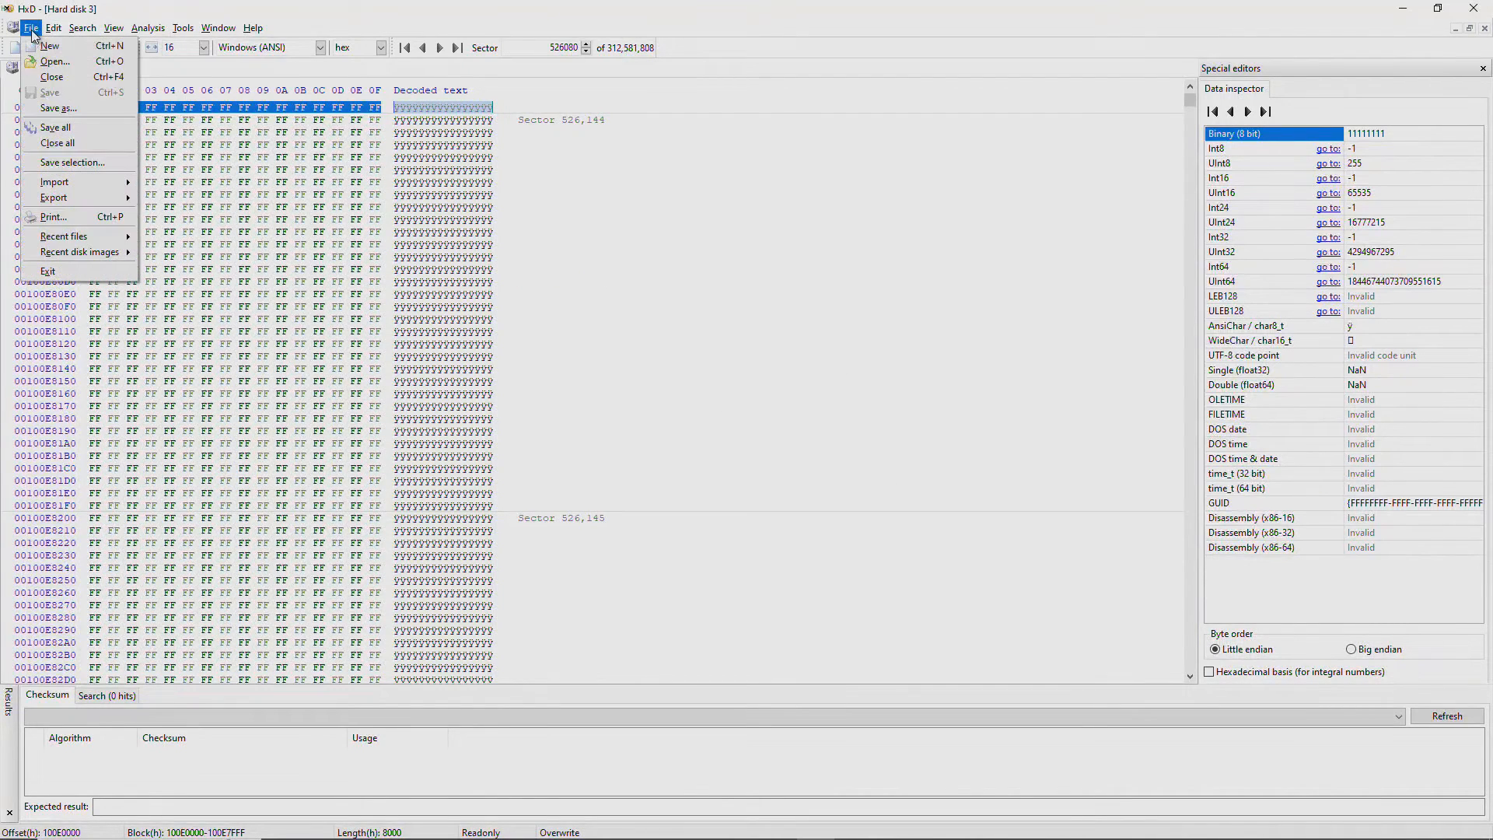
{"action": "left_click", "coordinate": [60, 164]}
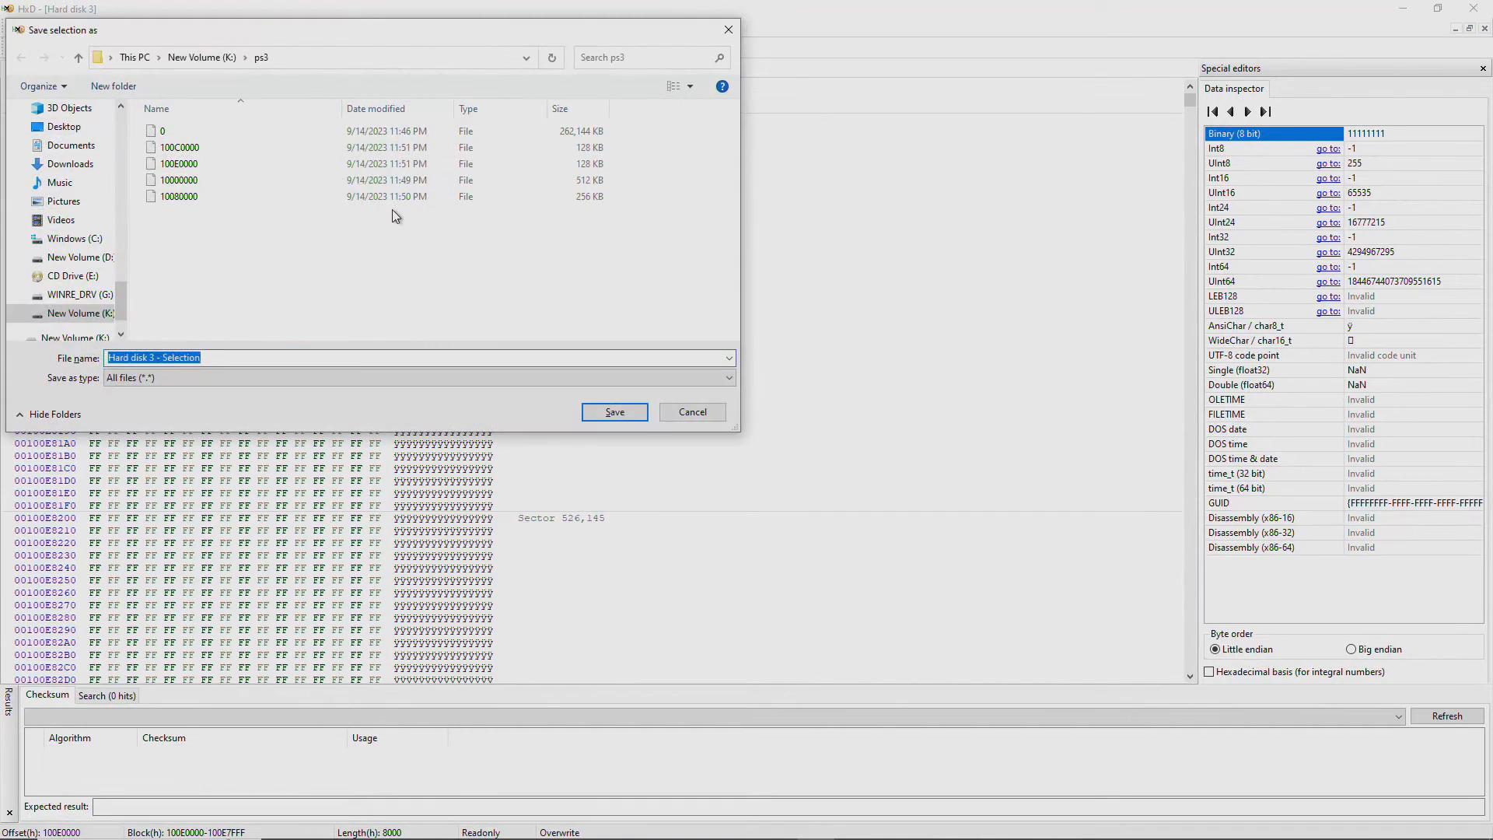
{"action": "key", "text": "ctrl+v"}
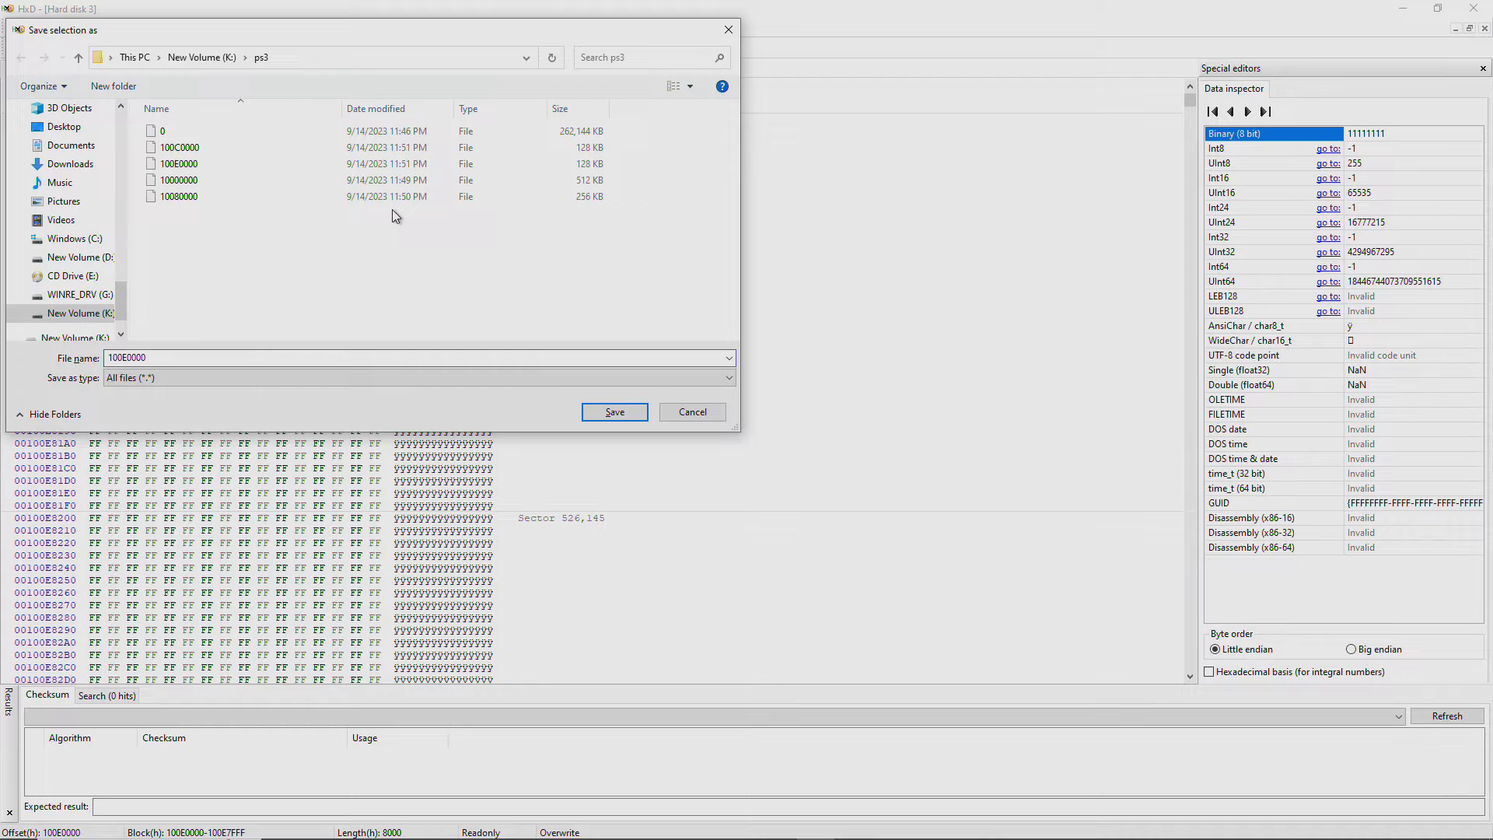
{"action": "key", "text": "Return"}
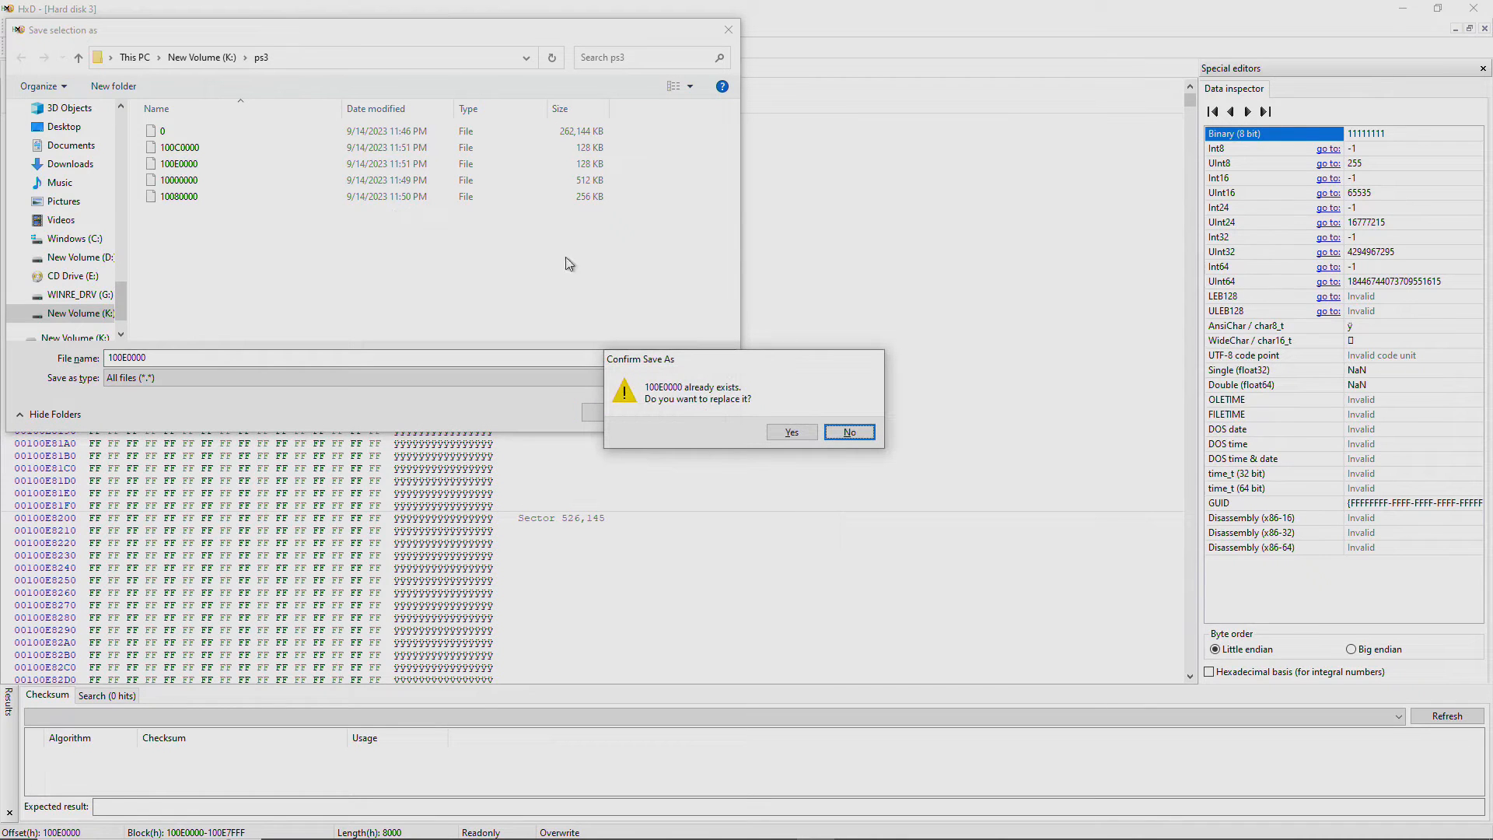
{"action": "left_click", "coordinate": [790, 434]}
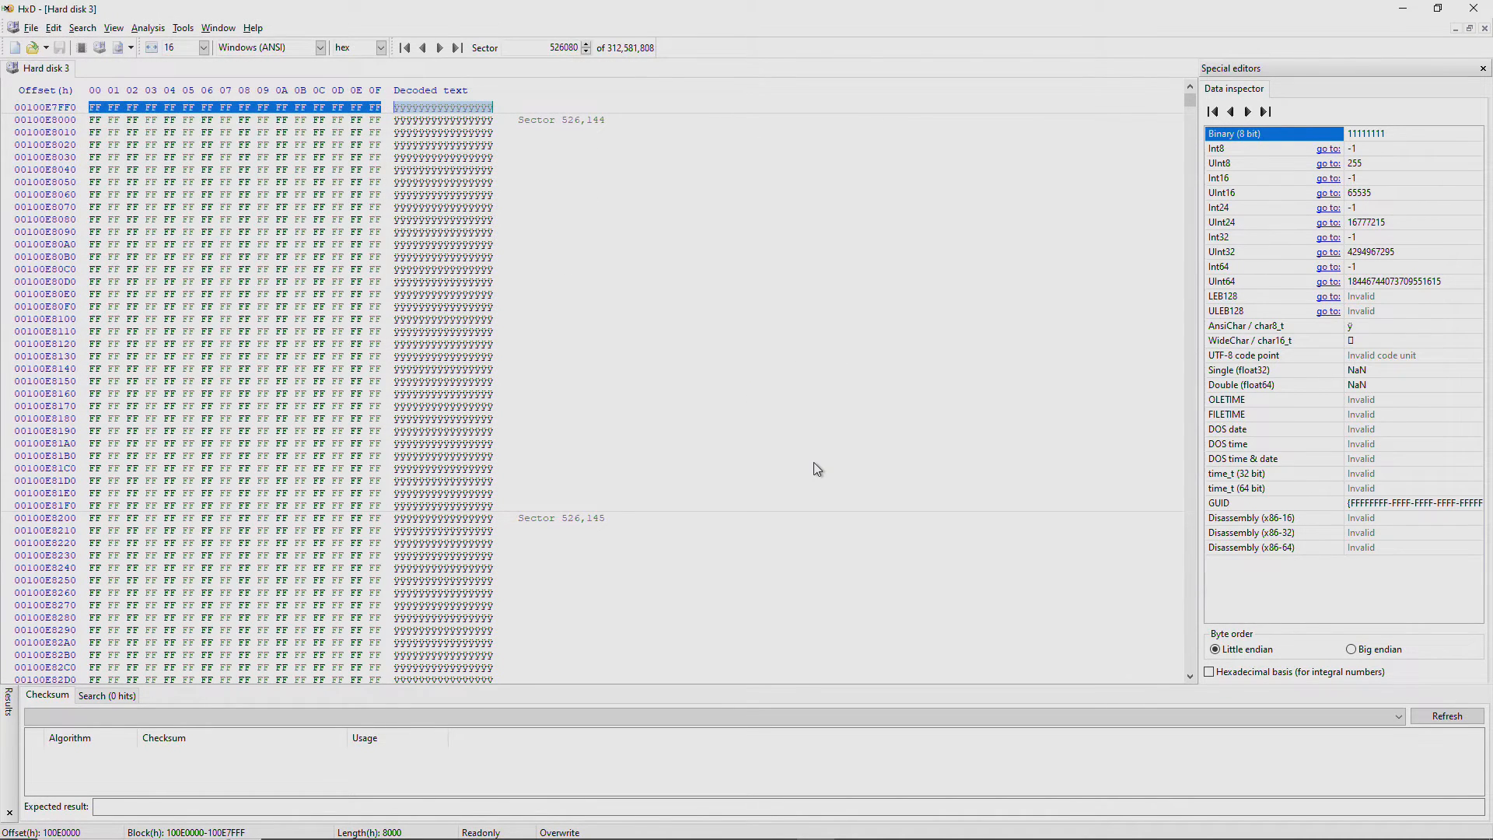
Select the next block from start offset 100E8000 with hexadecimal length 8000.
{"action": "key", "text": "ctrl+e"}
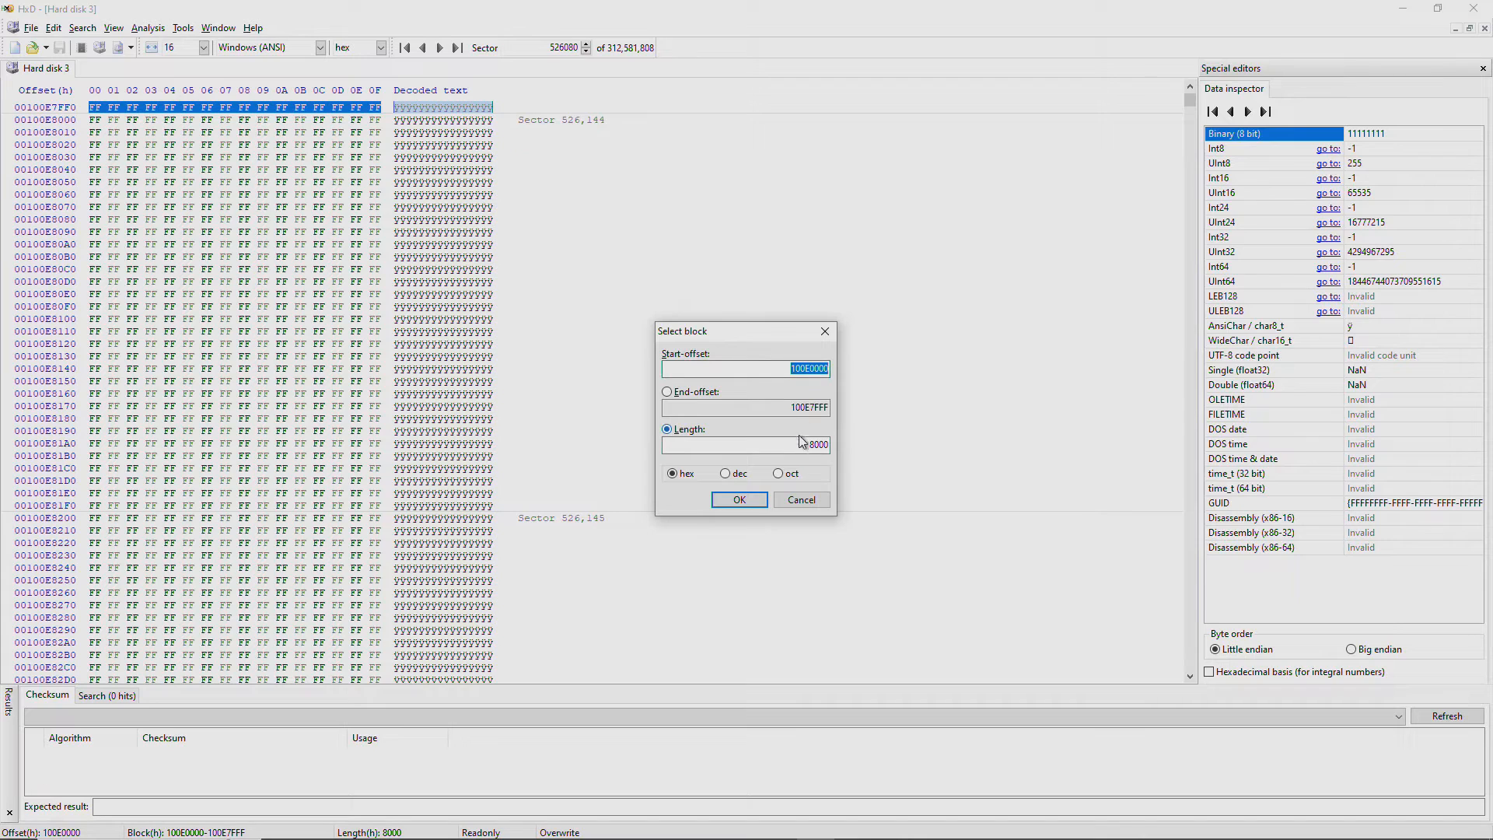
{"action": "left_click", "coordinate": [810, 371]}
{"action": "key", "text": "Delete"}
{"action": "type", "text": "8"}
{"action": "left_click", "coordinate": [740, 500]}
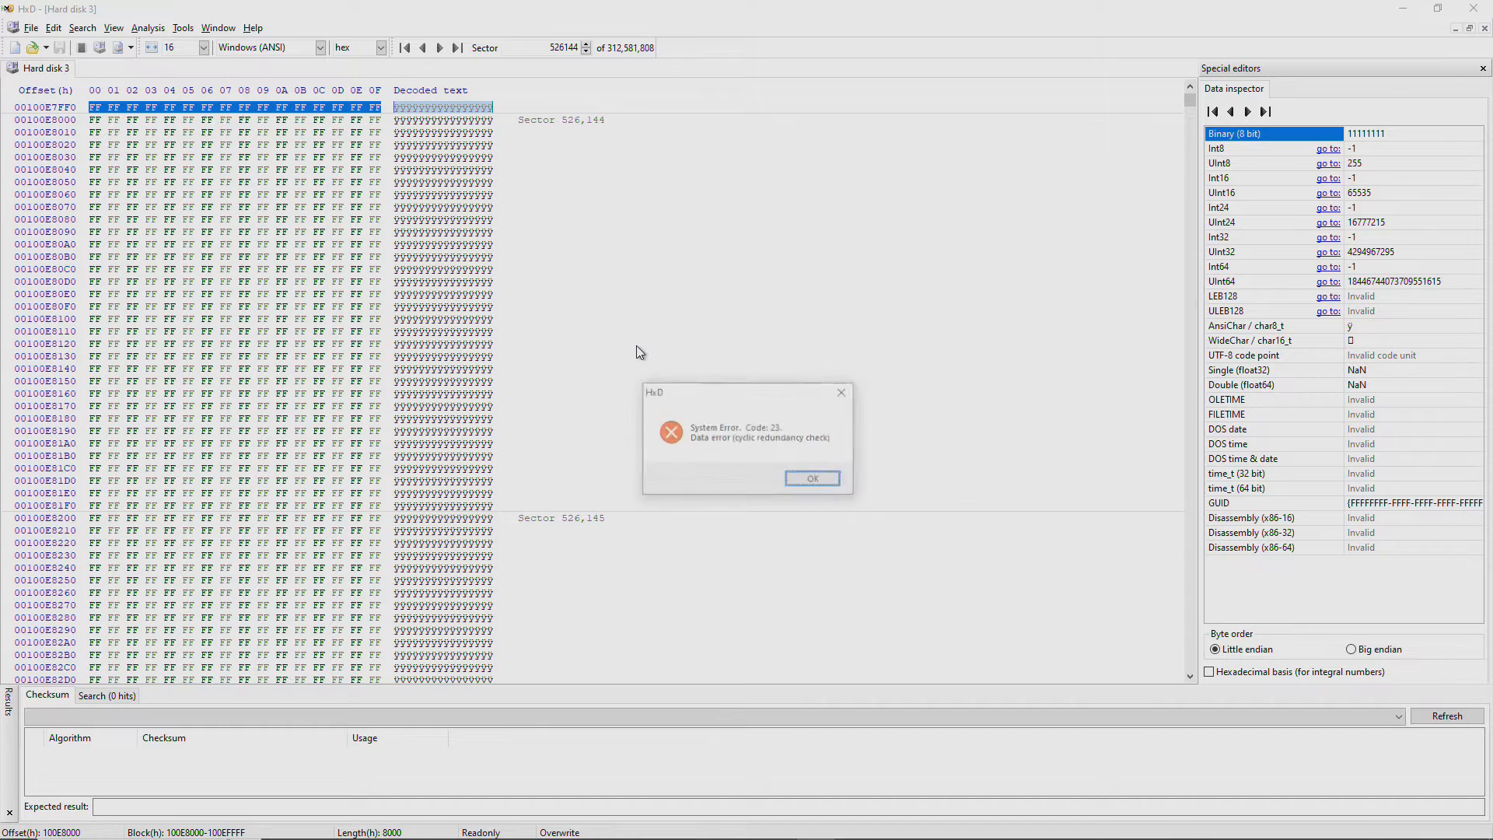
{"action": "left_click", "coordinate": [806, 480]}
Set the selected block's hexadecimal length to 4000 and copy its start offset 100E8000 for the file name.
{"action": "key", "text": "ctrl+e"}
{"action": "left_click_drag", "start_coordinate": [801, 446], "coordinate": [851, 464]}
{"action": "type", "text": "4000"}
{"action": "left_click", "coordinate": [739, 500]}
{"action": "key", "text": "ctrl+e"}
{"action": "left_click", "coordinate": [783, 373]}
{"action": "double_click", "coordinate": [783, 372]}
{"action": "key", "text": "ctrl+c"}
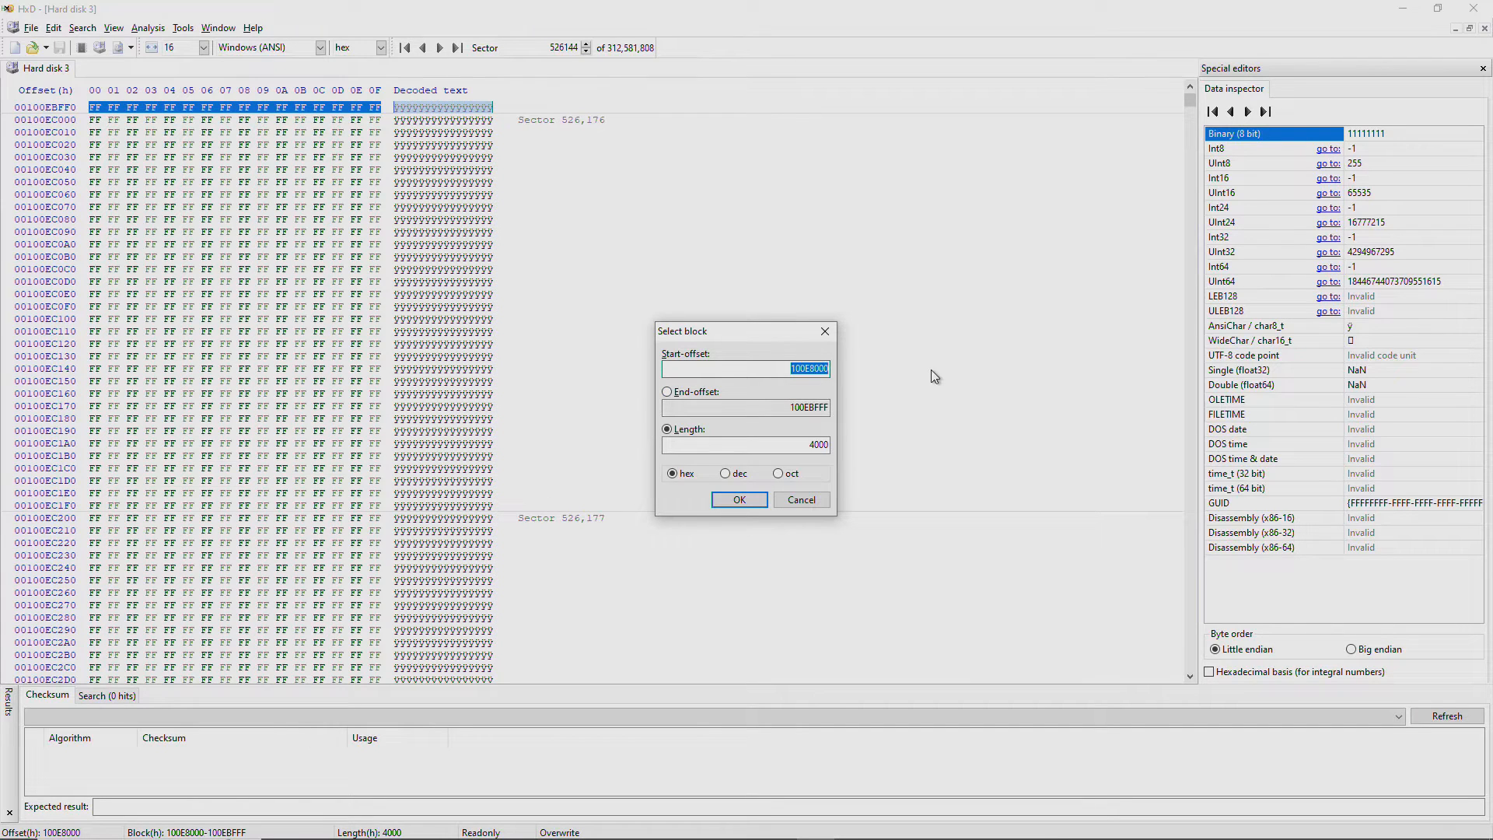
{"action": "left_click", "coordinate": [747, 497]}
Save the block of hex length 4000 as 100E8000 in the ps3 folder.
{"action": "left_click", "coordinate": [31, 28]}
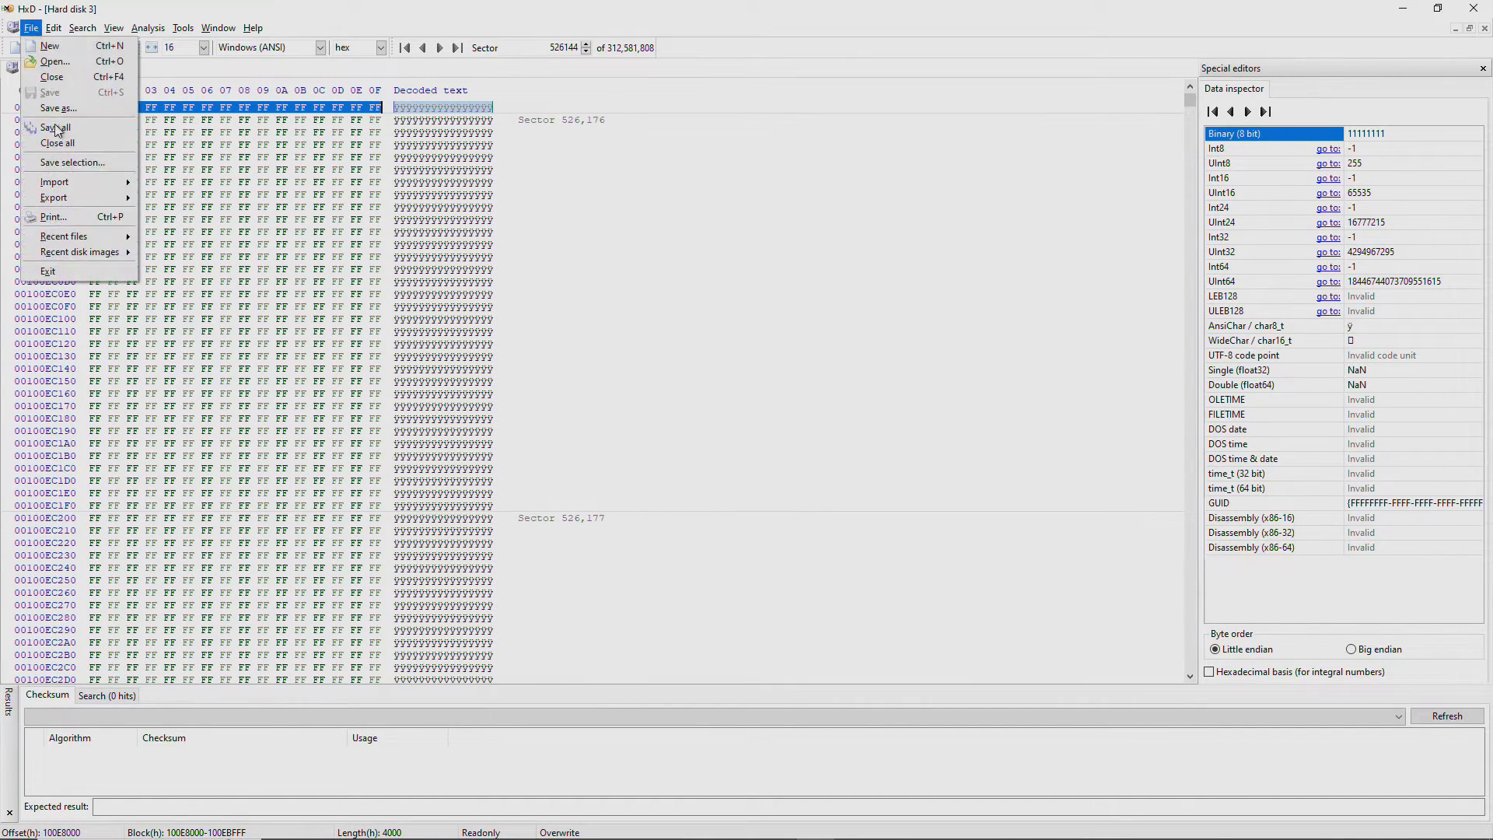
{"action": "left_click", "coordinate": [71, 167]}
{"action": "key", "text": "ctrl+v"}
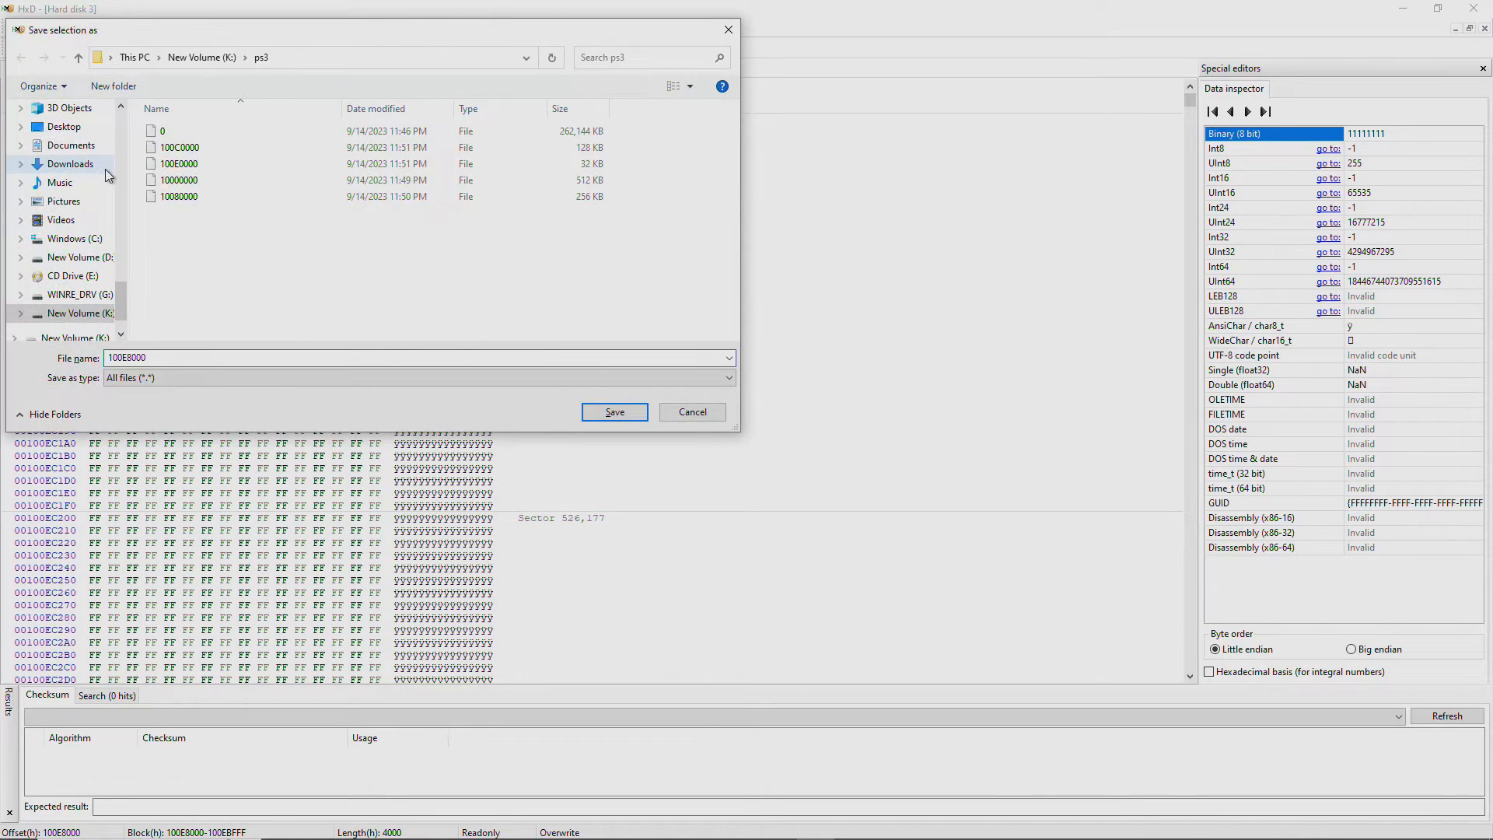
{"action": "key", "text": "Return"}
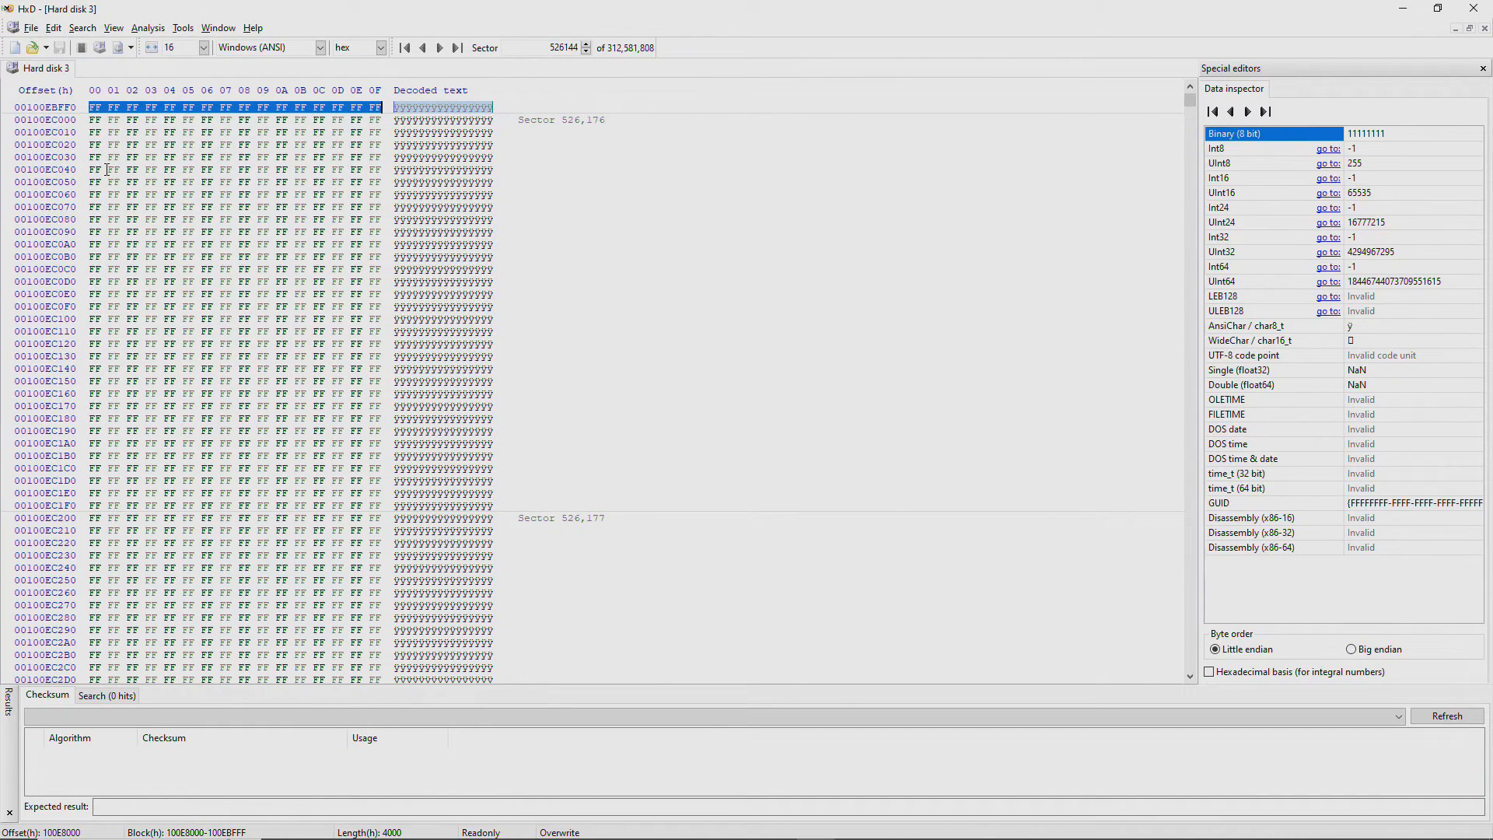
Select the block from start offset 100EC000 with hexadecimal length 4000, copying its start offset for the file name.
{"action": "key", "text": "ctrl+e"}
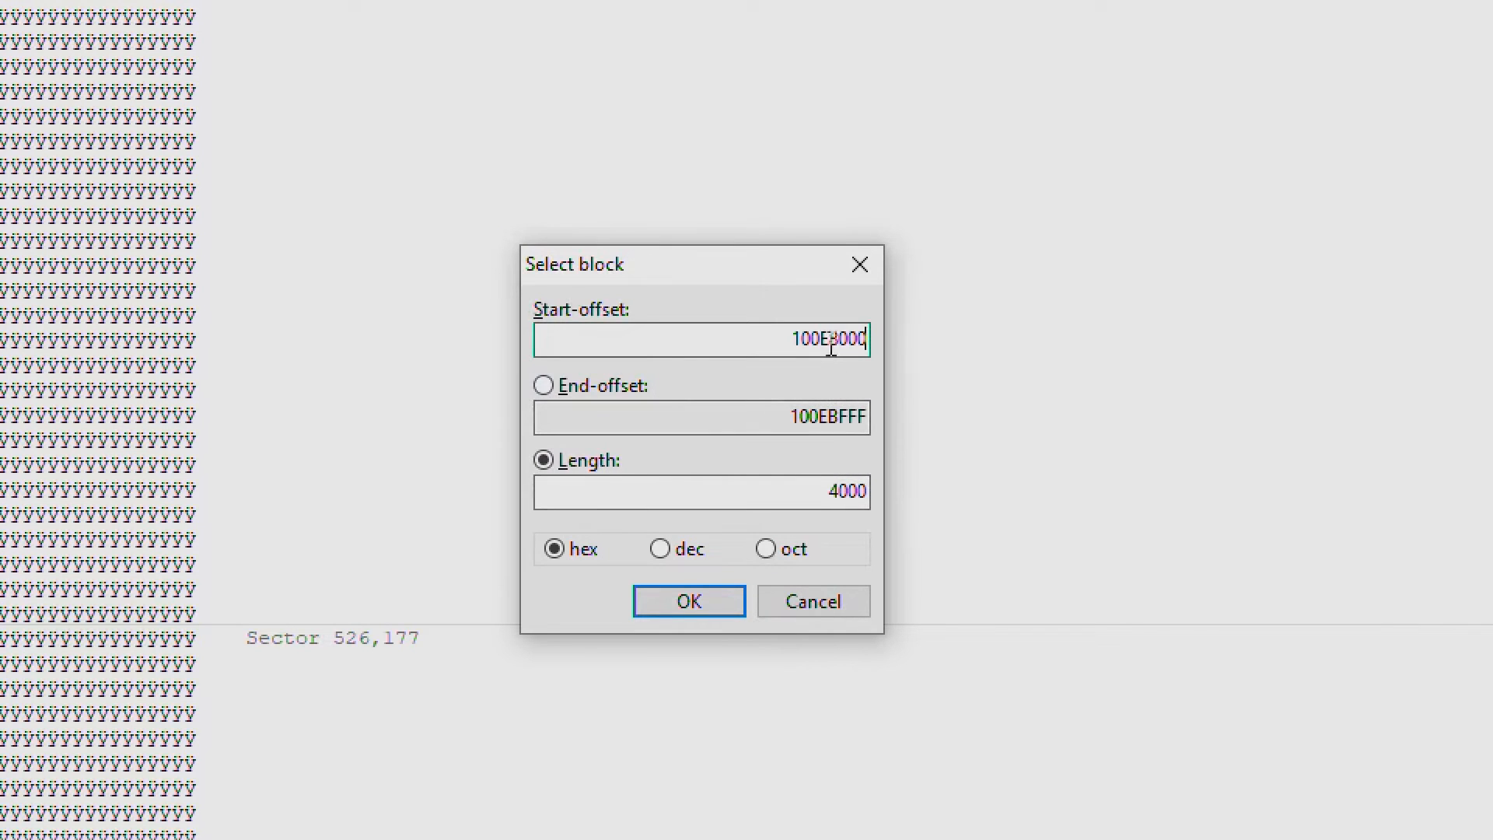
{"action": "left_click", "coordinate": [810, 367]}
{"action": "key", "text": "Delete"}
{"action": "type", "text": "C"}
{"action": "left_click", "coordinate": [799, 490]}
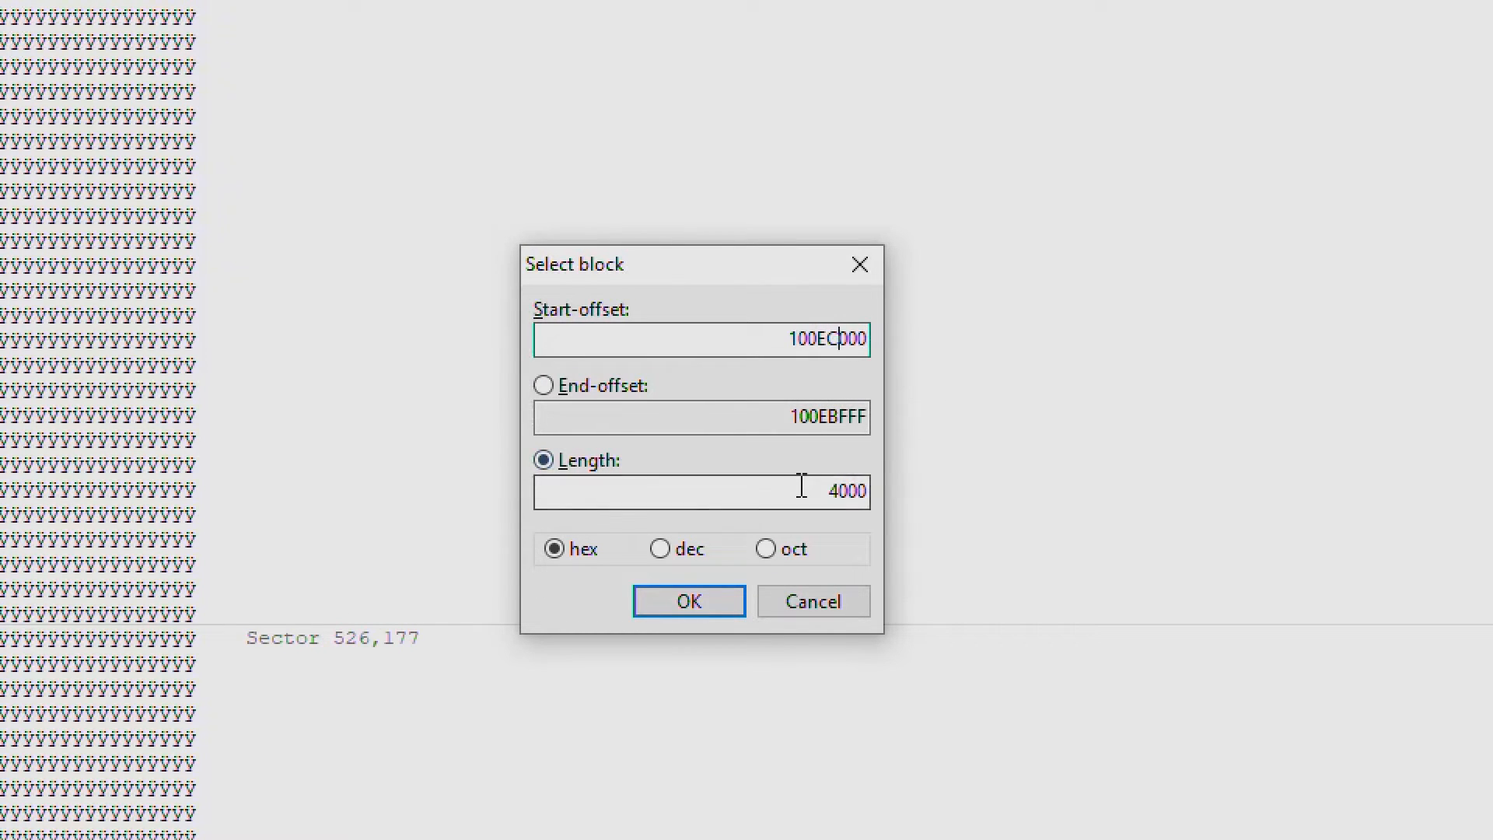
{"action": "left_click", "coordinate": [786, 335]}
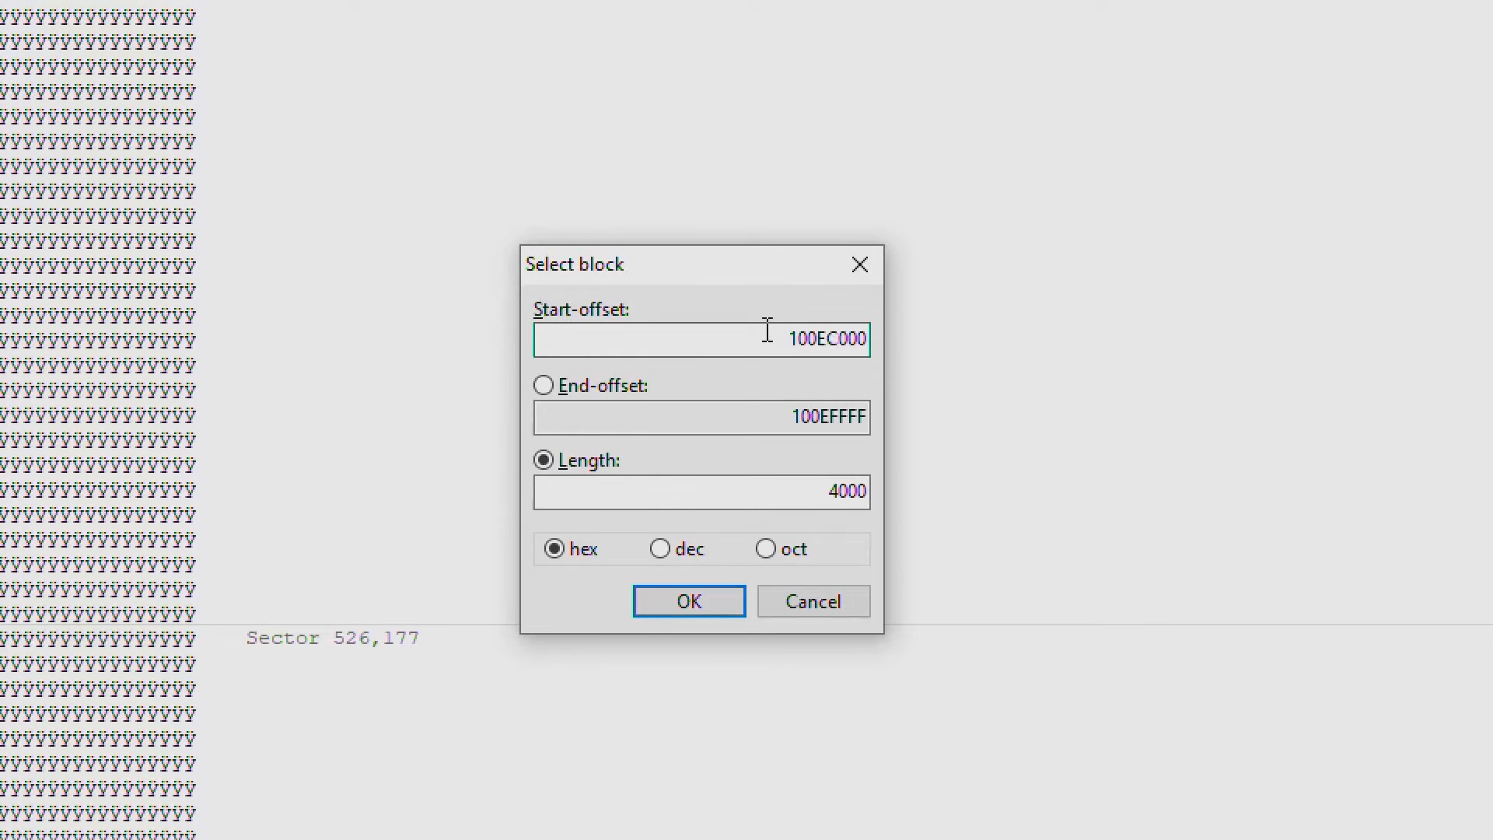
{"action": "double_click", "coordinate": [765, 326]}
{"action": "key", "text": "ctrl+c"}
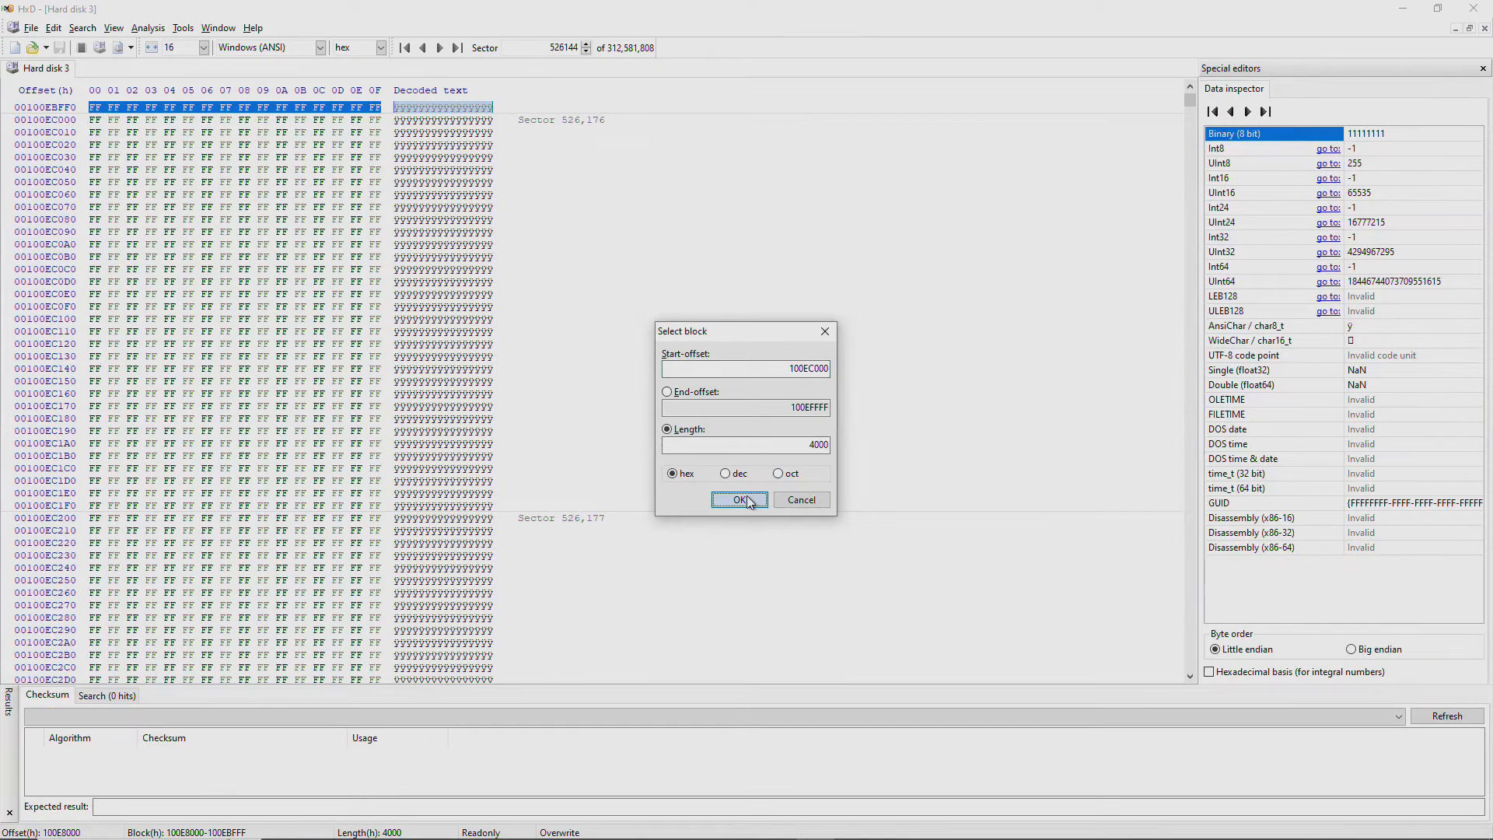
{"action": "left_click", "coordinate": [709, 606]}
Save the block of hex length 4000 as 100EC000 in the ps3 folder.
{"action": "left_click", "coordinate": [29, 28]}
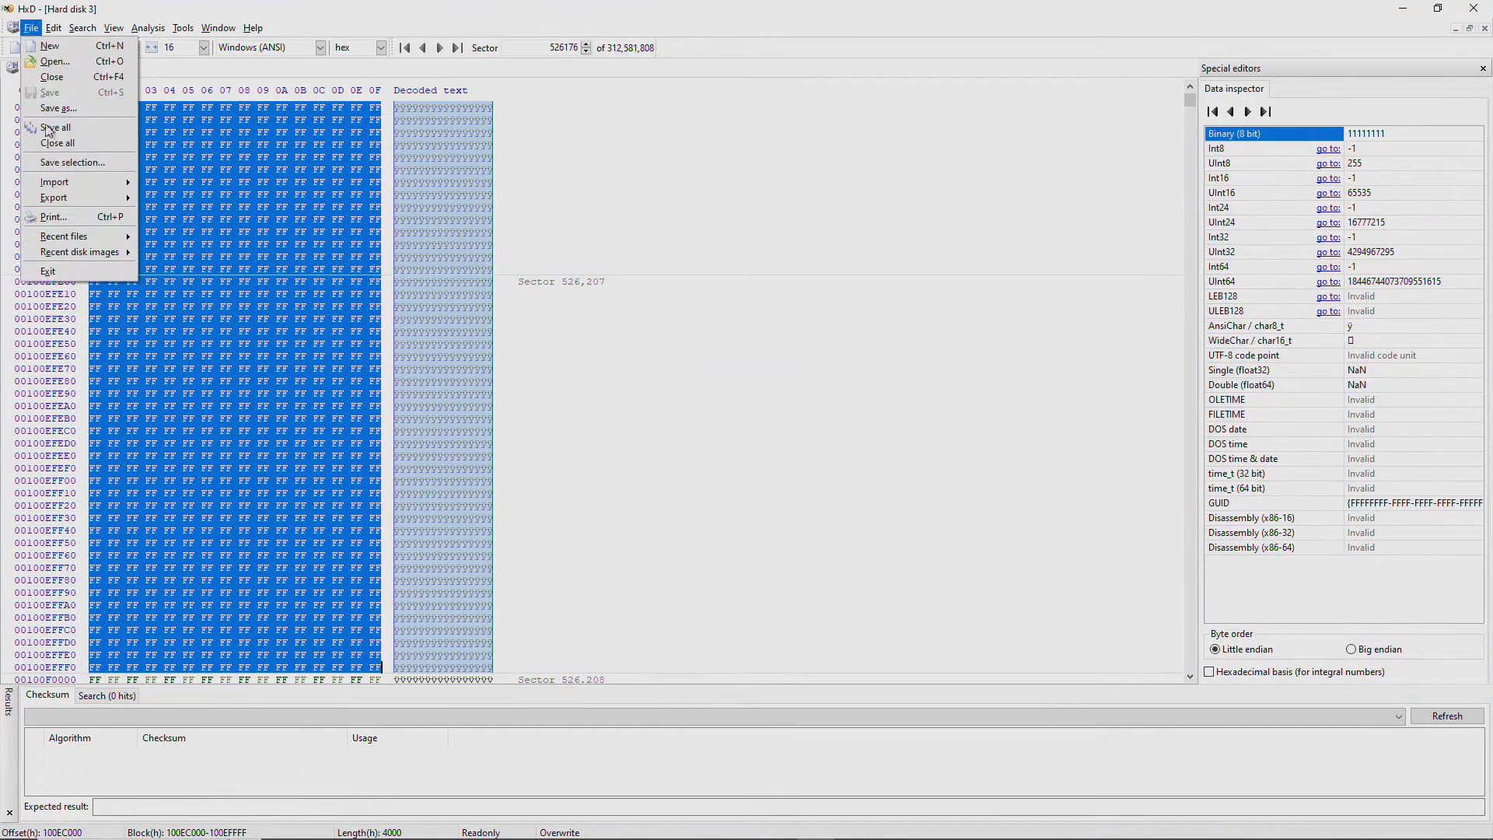
{"action": "left_click", "coordinate": [101, 164]}
{"action": "key", "text": "ctrl+v"}
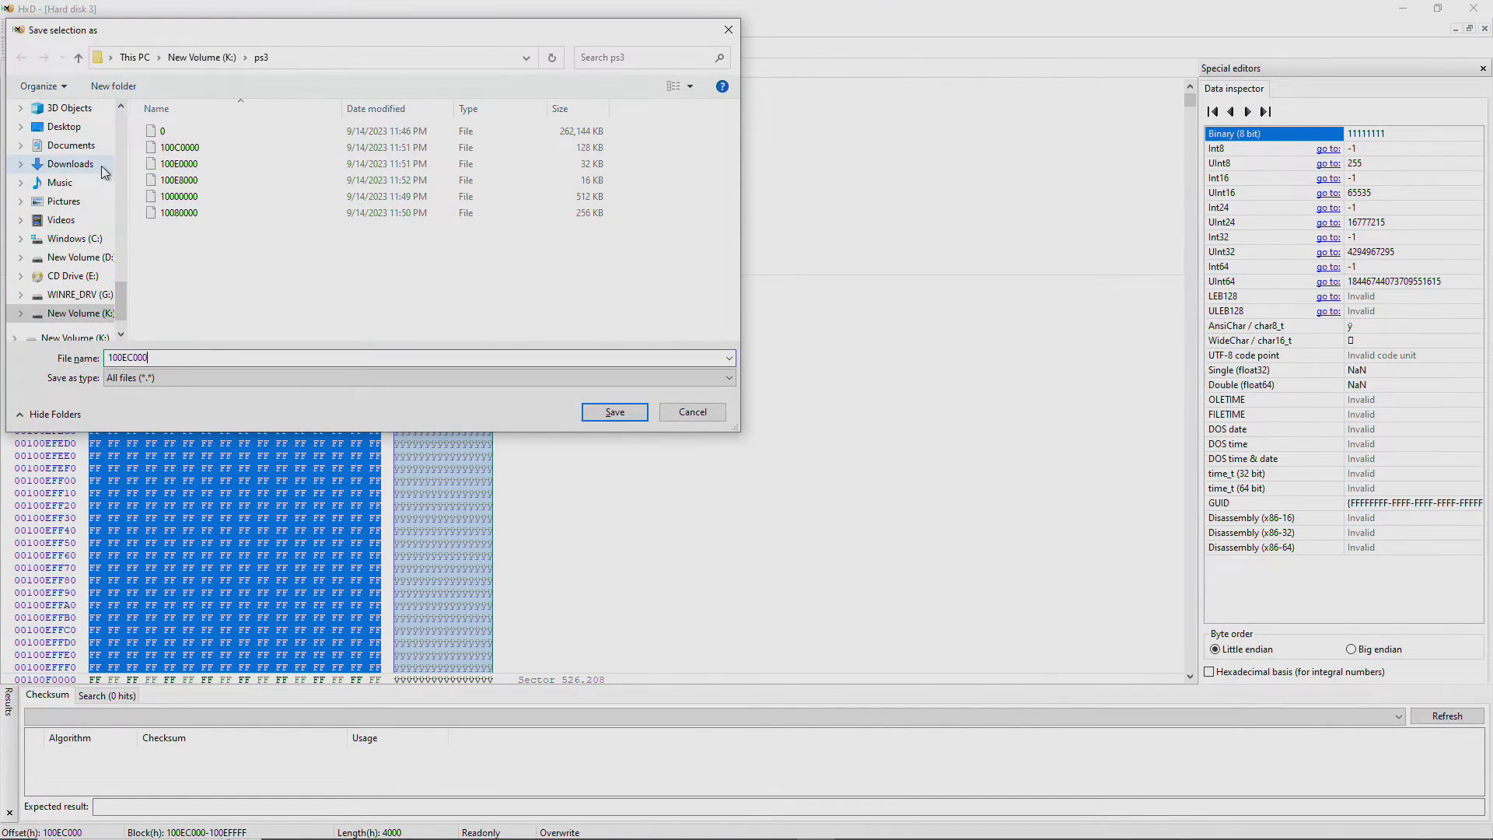
{"action": "key", "text": "Return"}
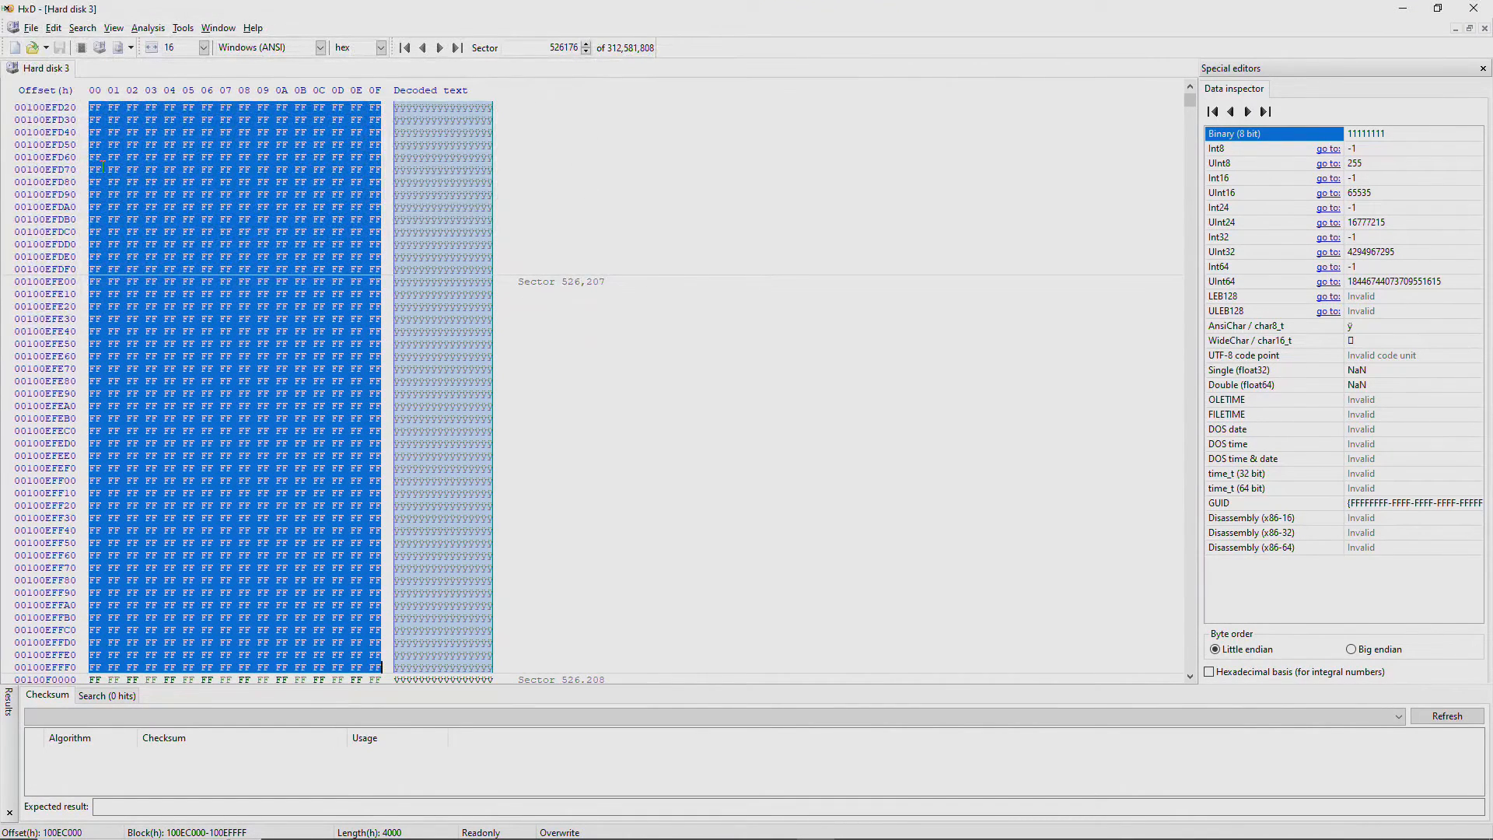
Set the next block's start offset to 100F0000 and its hexadecimal length to 10000.
{"action": "key", "text": "ctrl+e"}
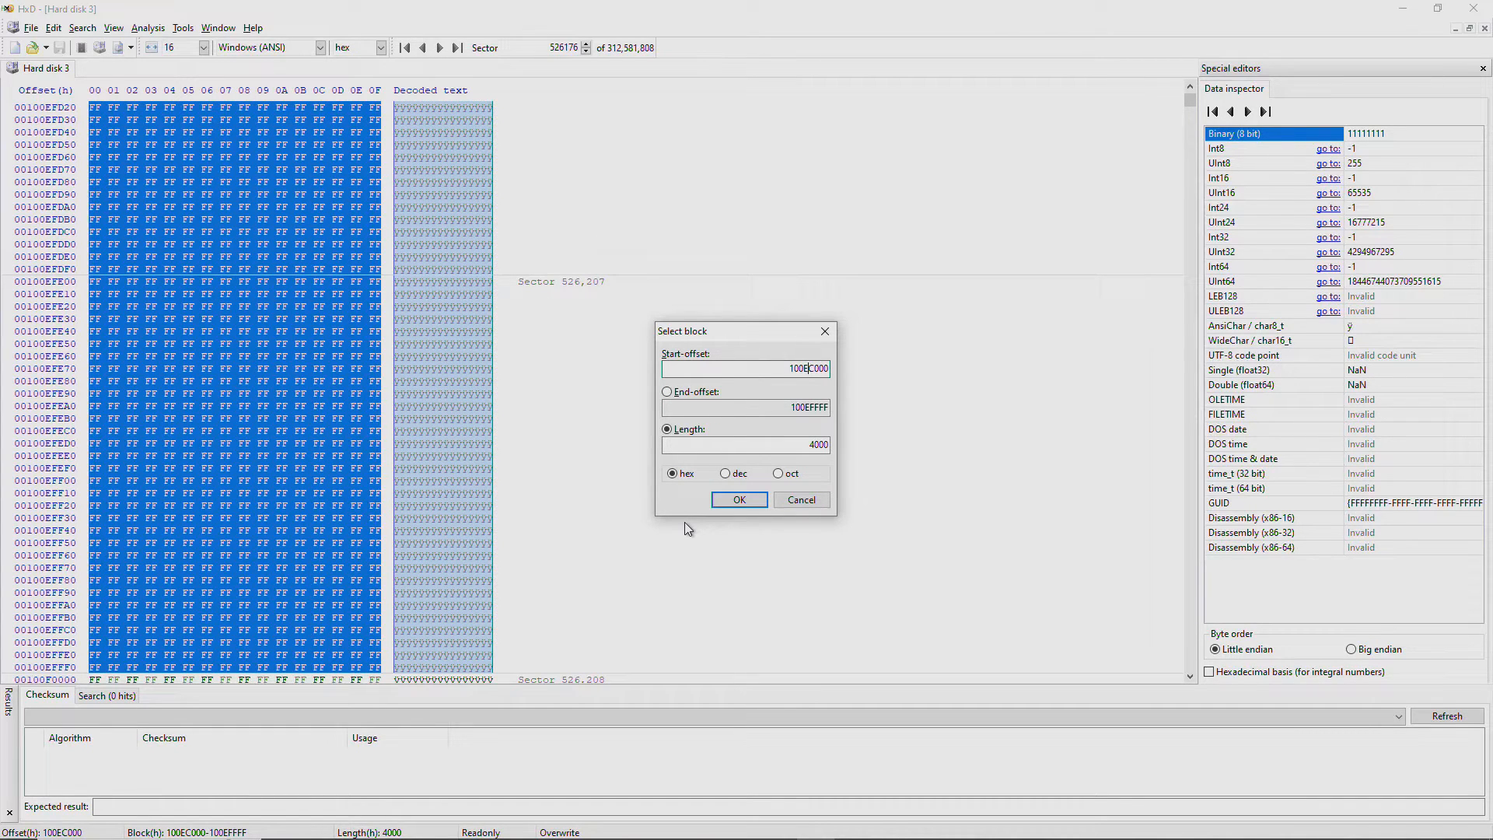
{"action": "left_click_drag", "start_coordinate": [807, 445], "coordinate": [850, 447]}
{"action": "left_click", "coordinate": [787, 444]}
{"action": "left_click", "coordinate": [804, 369]}
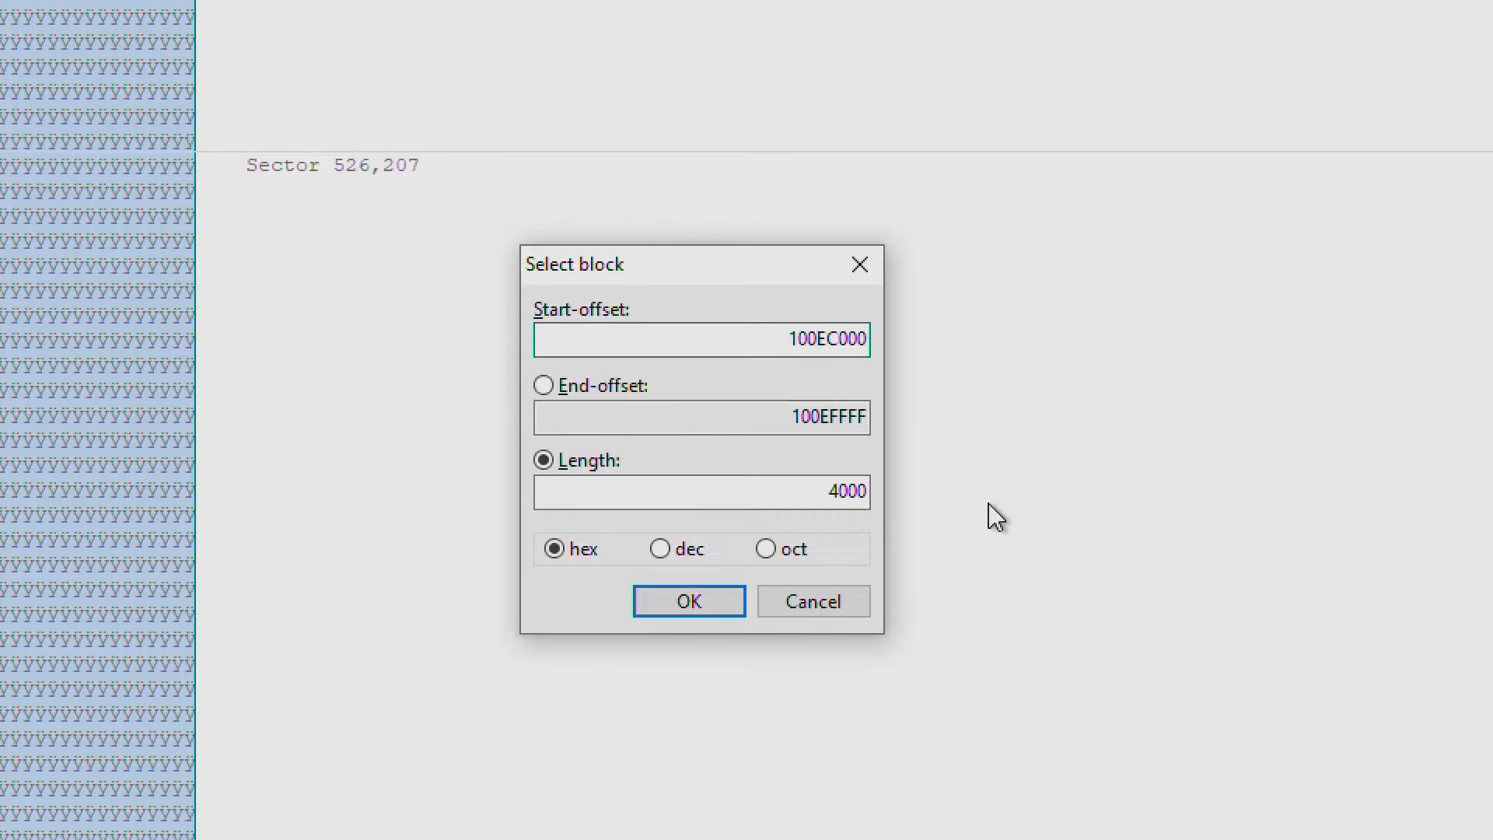
{"action": "type", "text": "F"}
{"action": "key", "text": "Delete"}
{"action": "key", "text": "Delete"}
{"action": "type", "text": "0"}
{"action": "double_click", "coordinate": [836, 490]}
{"action": "type", "text": "10000"}
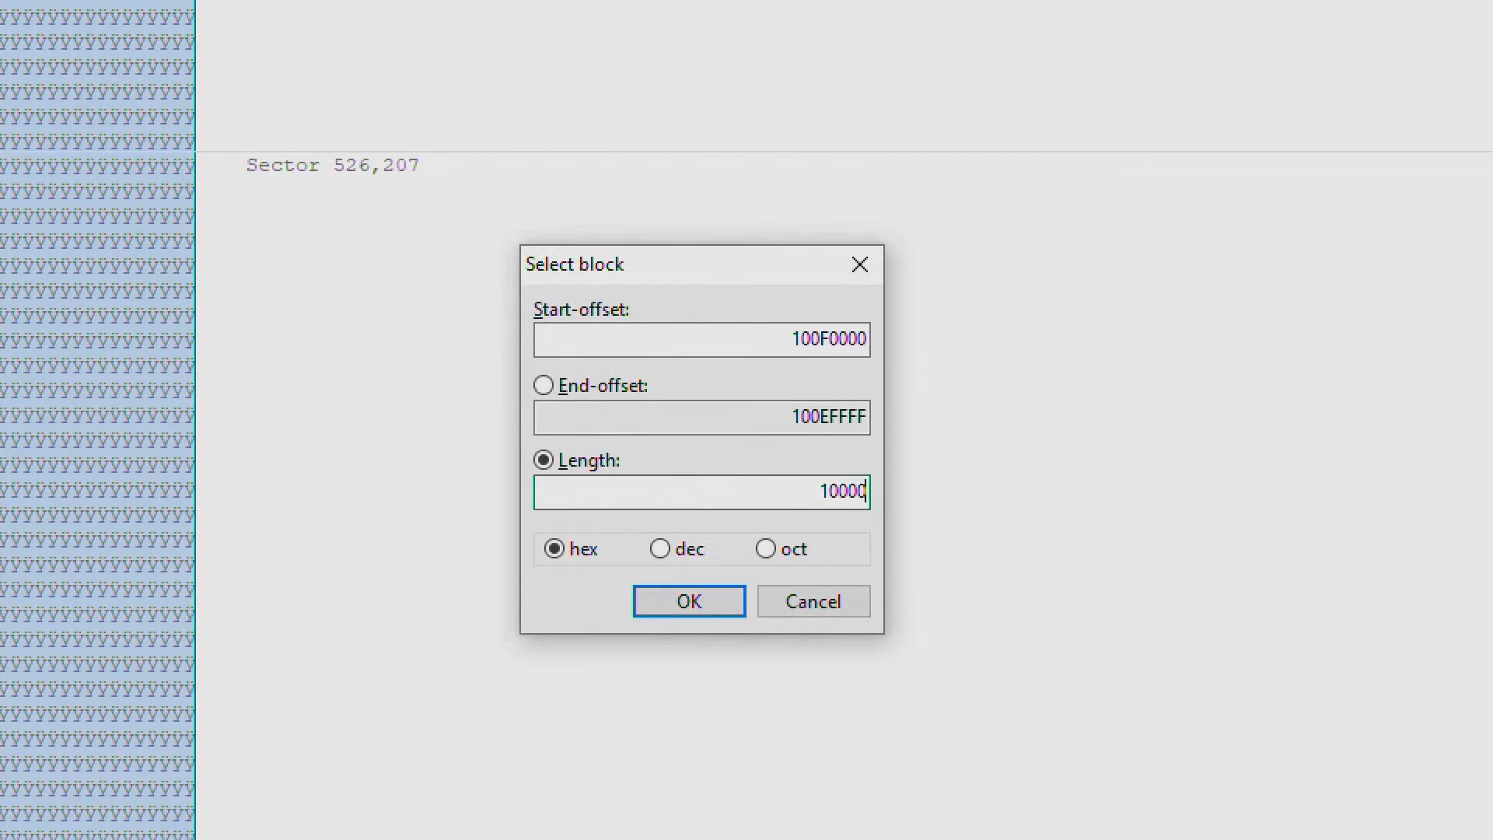
Copy the start offset 100F0000 for the file name and apply the block selection of hex length 10000.
{"action": "left_click", "coordinate": [803, 325]}
{"action": "left_click", "coordinate": [759, 493]}
{"action": "left_click_drag", "start_coordinate": [851, 336], "coordinate": [645, 311]}
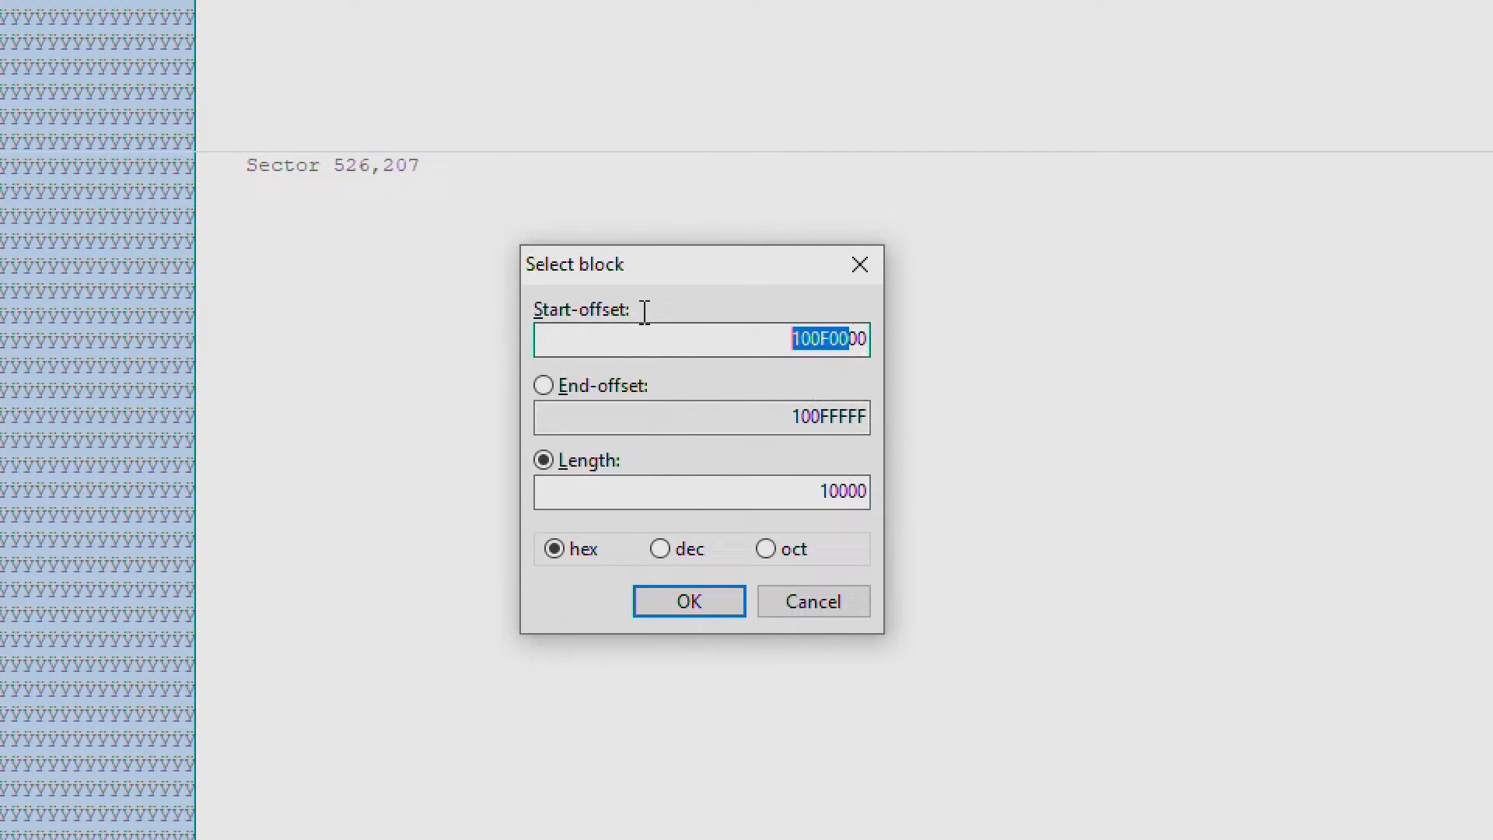
{"action": "double_click", "coordinate": [789, 333]}
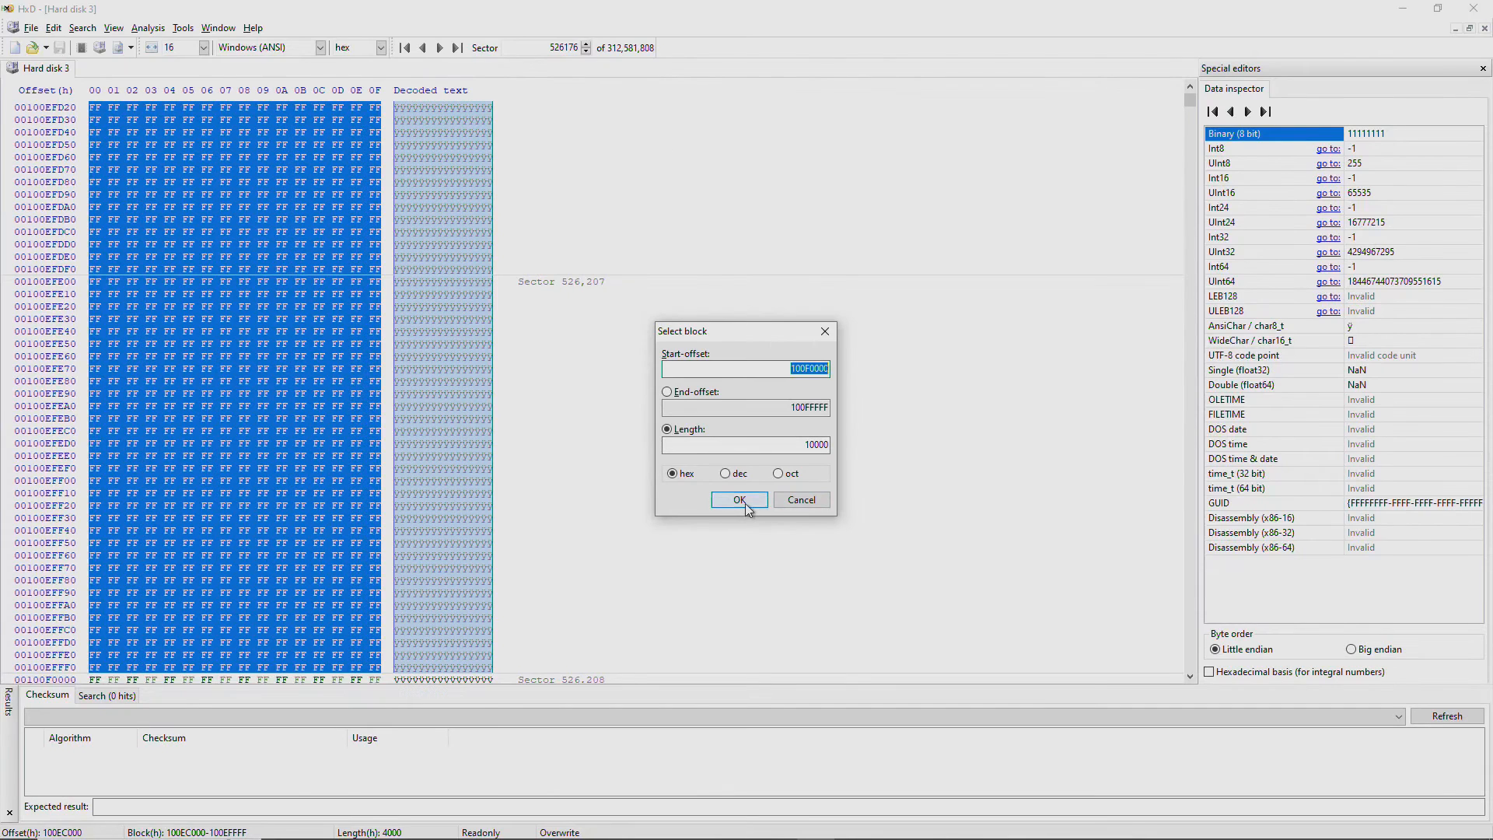
{"action": "left_click", "coordinate": [700, 609]}
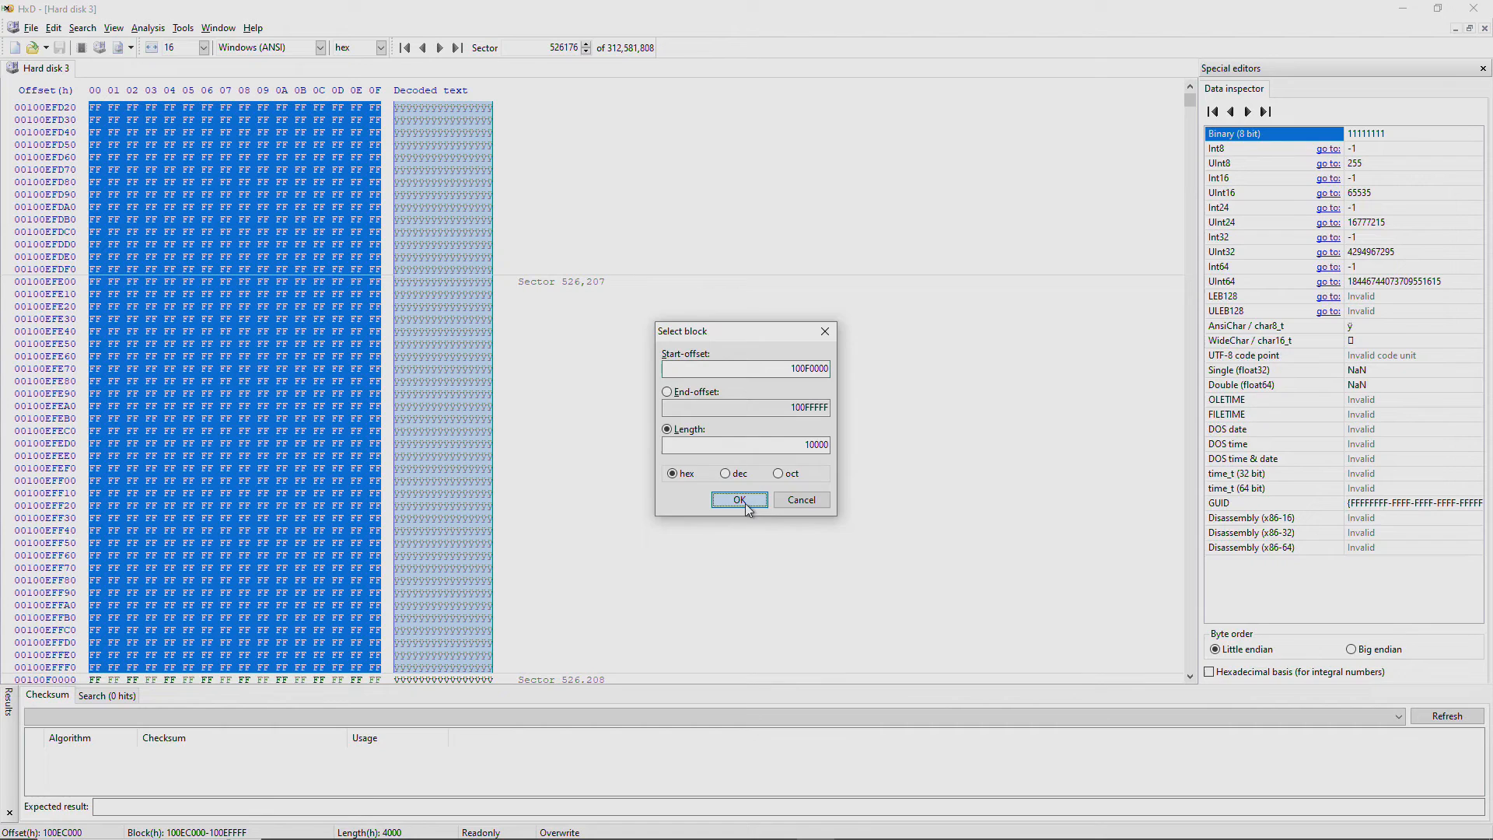
Try to save the block of hex length 10000 as 100F0000 in the ps3 folder.
{"action": "left_click", "coordinate": [31, 28]}
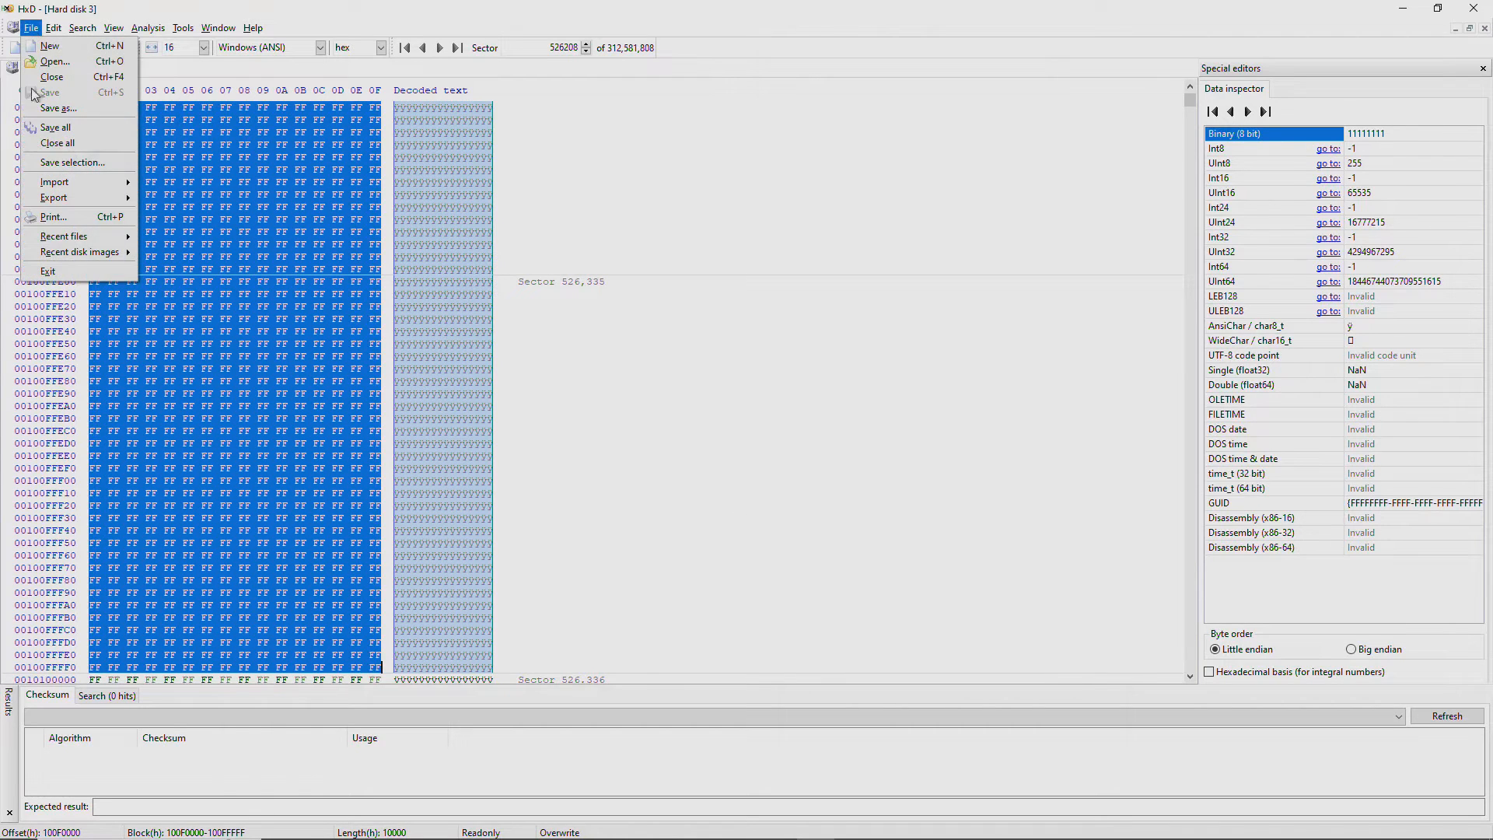
{"action": "left_click", "coordinate": [73, 161]}
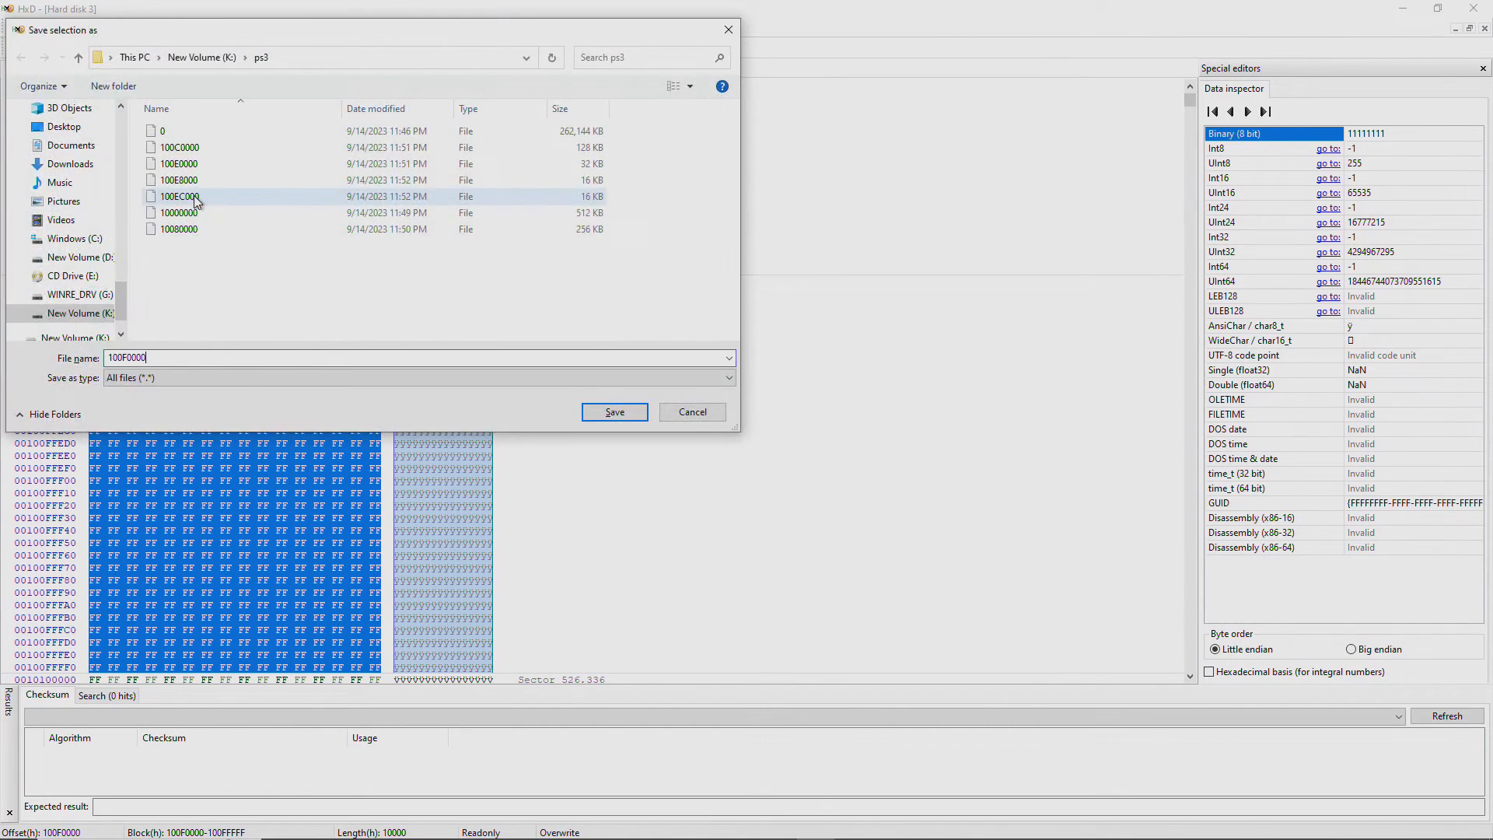
{"action": "key", "text": "Return"}
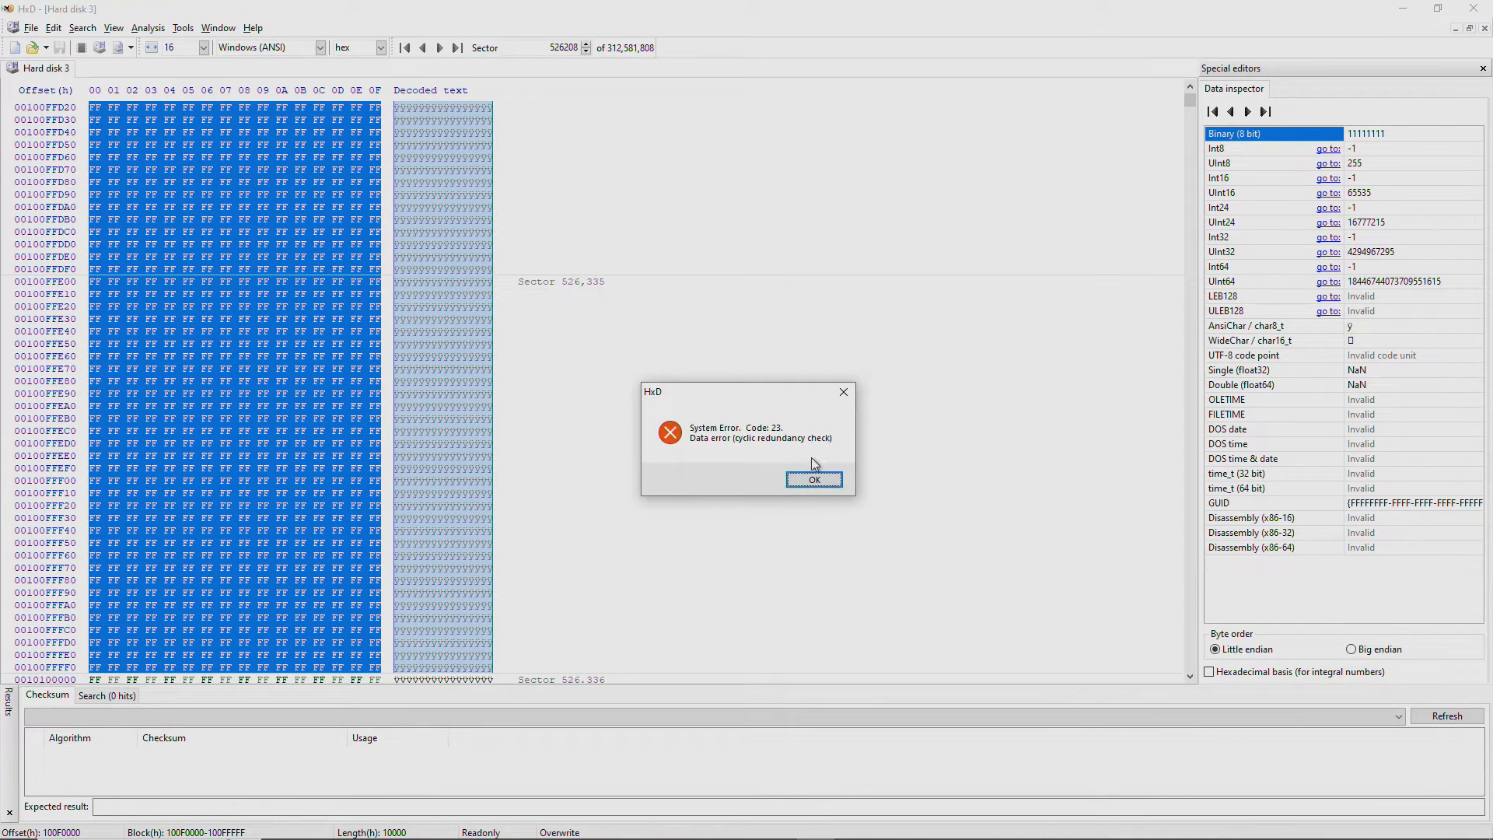
{"action": "left_click", "coordinate": [809, 476]}
Try to select the block at 100F0000 with hexadecimal length 8000, copying its start offset again.
{"action": "key", "text": "ctrl+e"}
{"action": "left_click", "coordinate": [815, 446]}
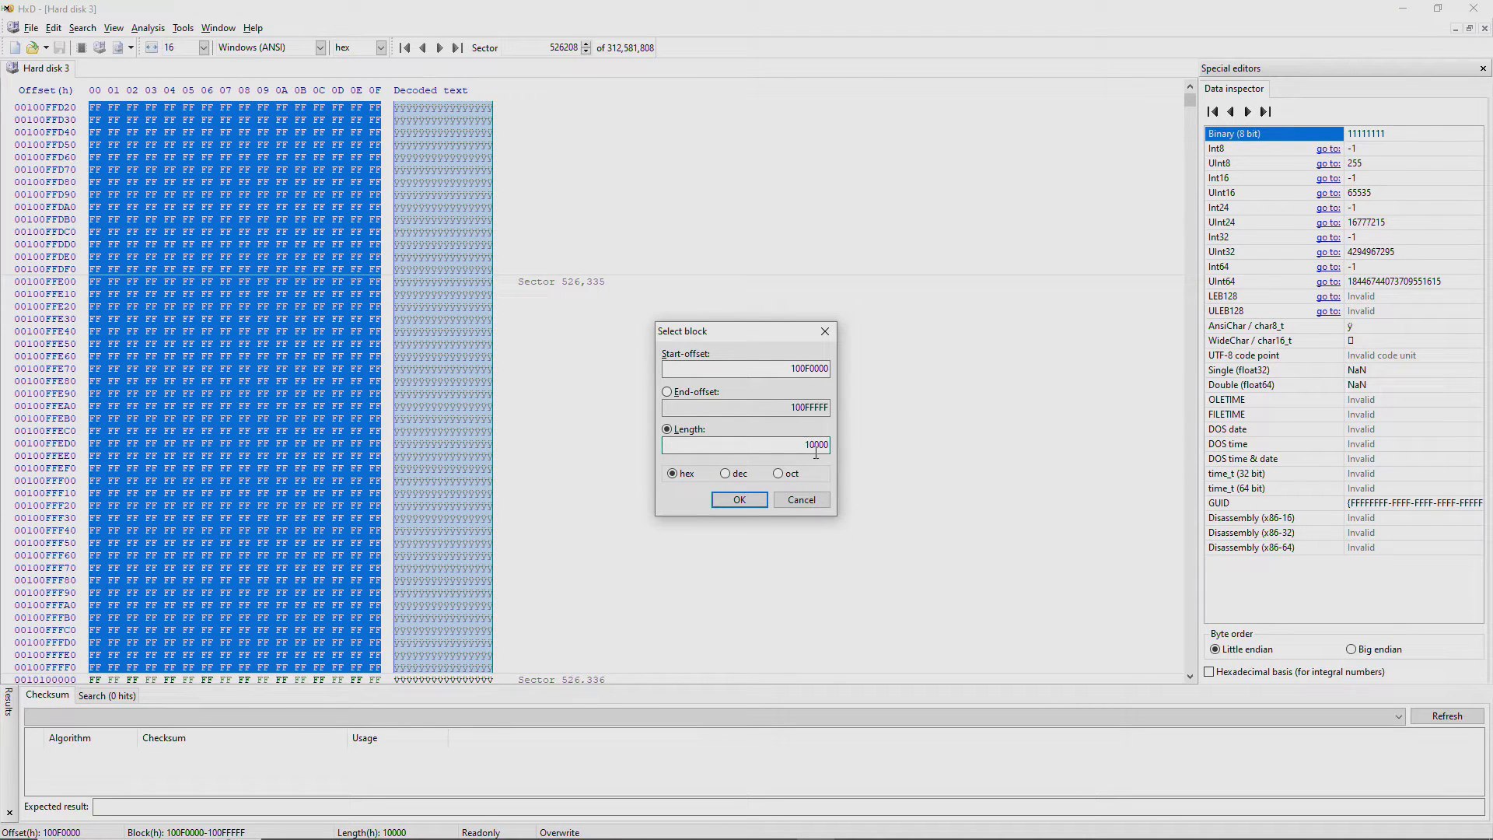
{"action": "left_click", "coordinate": [773, 368]}
{"action": "left_click_drag", "start_coordinate": [789, 370], "coordinate": [988, 360]}
{"action": "key", "text": "ctrl+c"}
{"action": "left_click", "coordinate": [750, 499]}
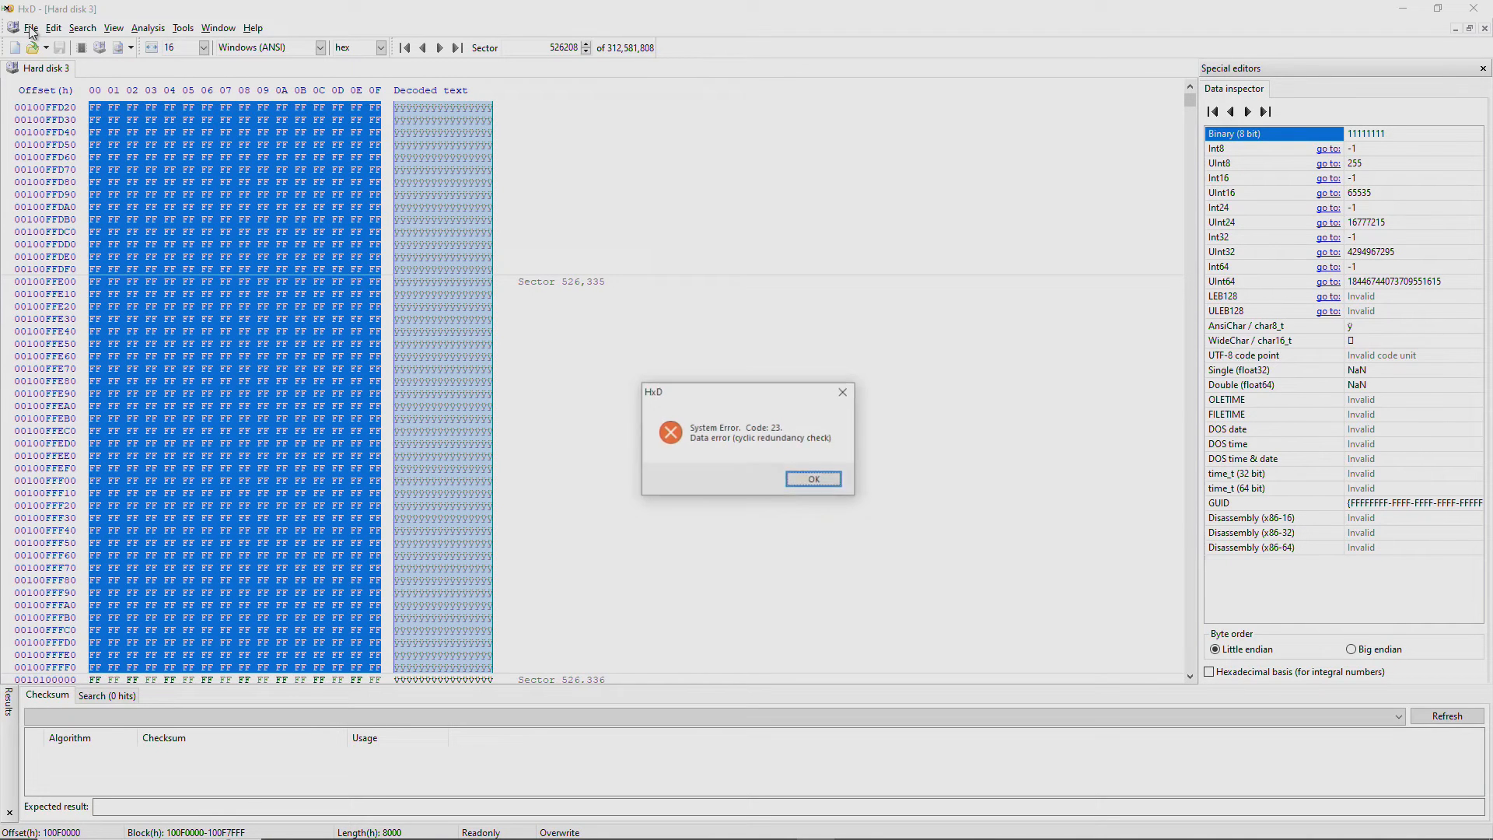
{"action": "left_click", "coordinate": [806, 471]}
Try to select the block at 100F0000 with hexadecimal length 4000 and with length 2000.
{"action": "key", "text": "ctrl+e"}
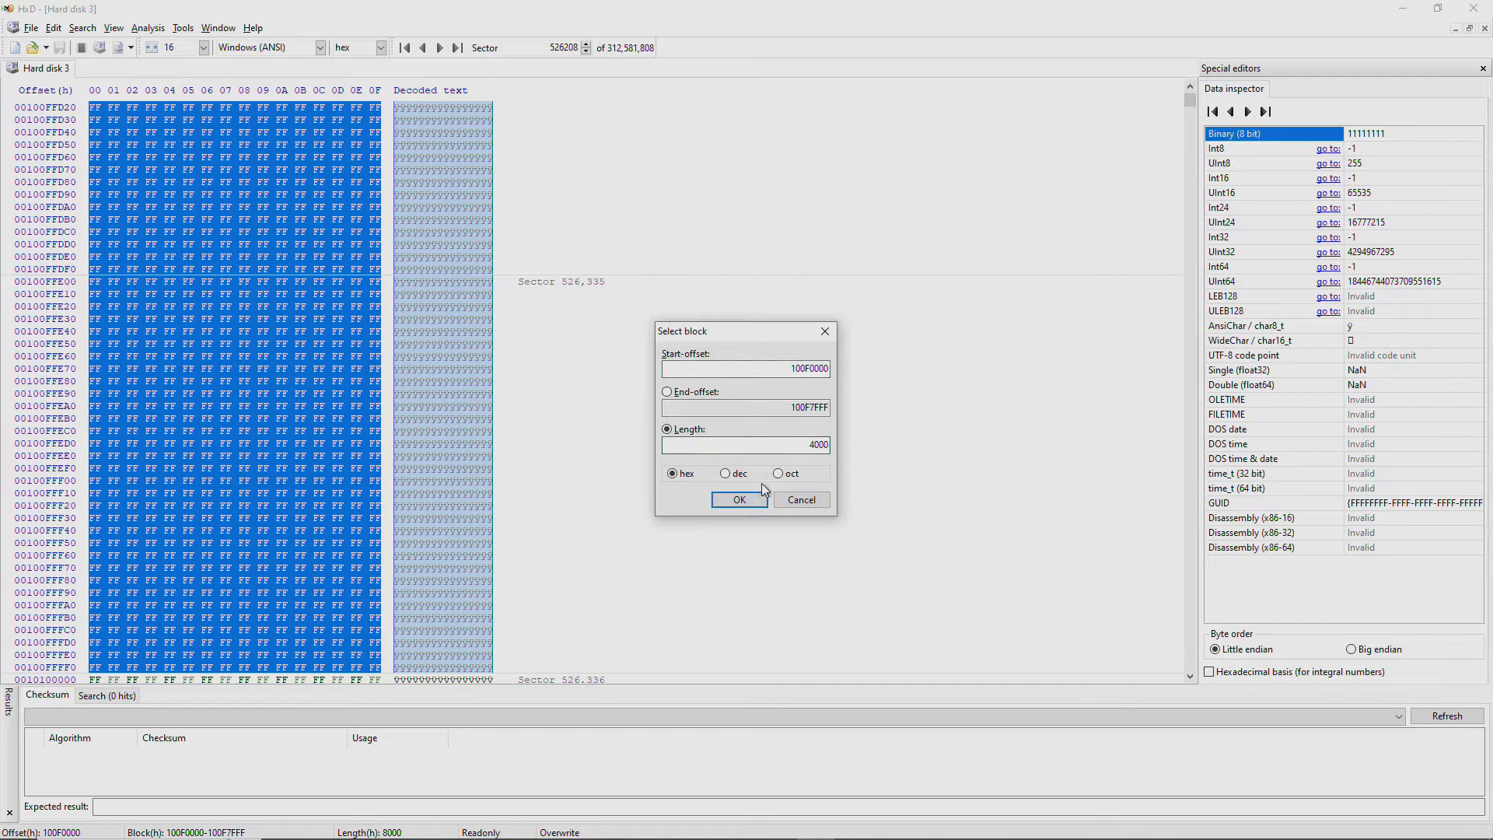
{"action": "left_click", "coordinate": [737, 502]}
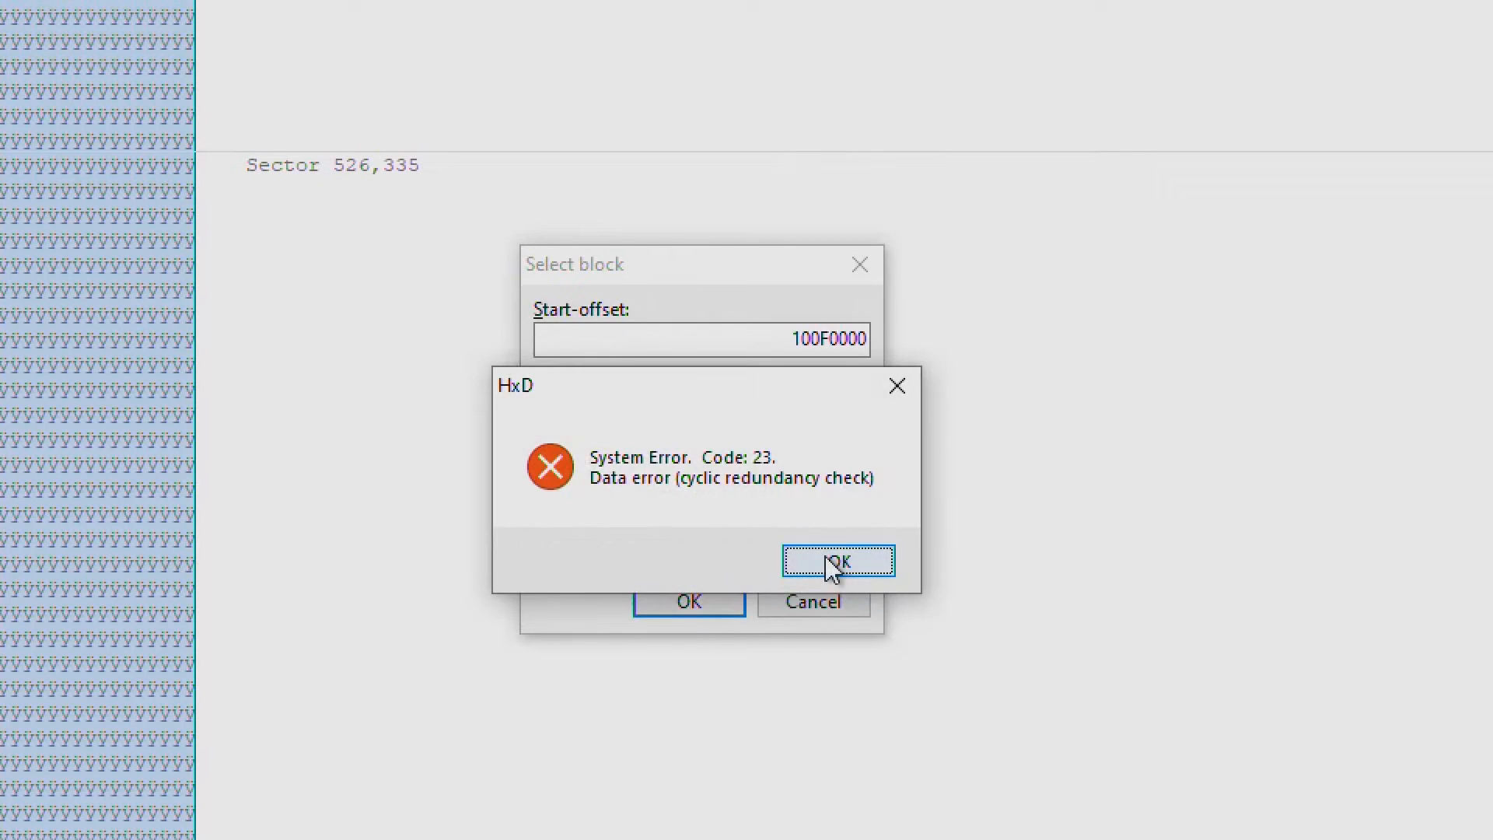
{"action": "left_click", "coordinate": [827, 561]}
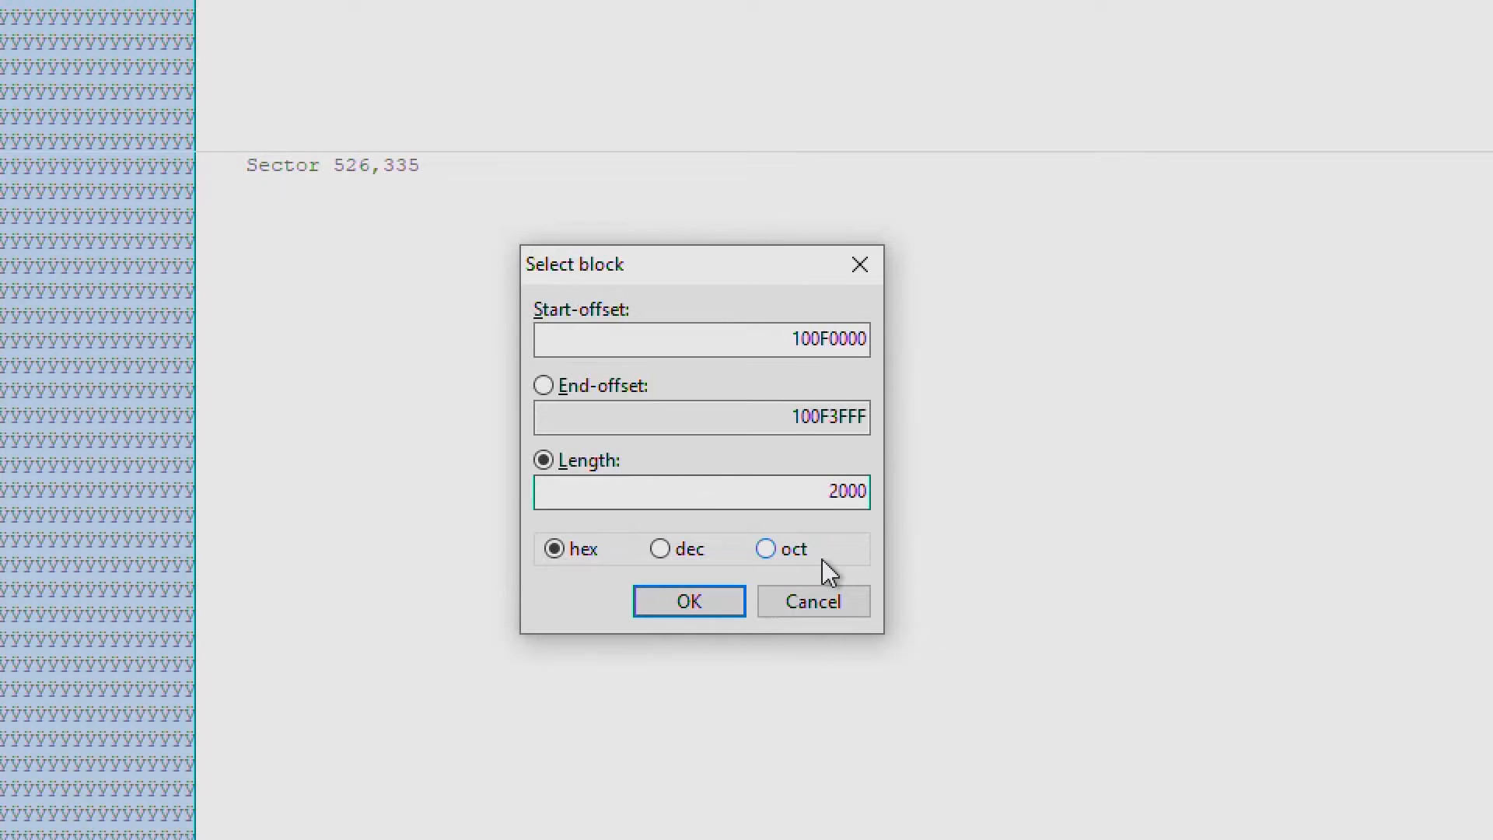
{"action": "left_click", "coordinate": [691, 602]}
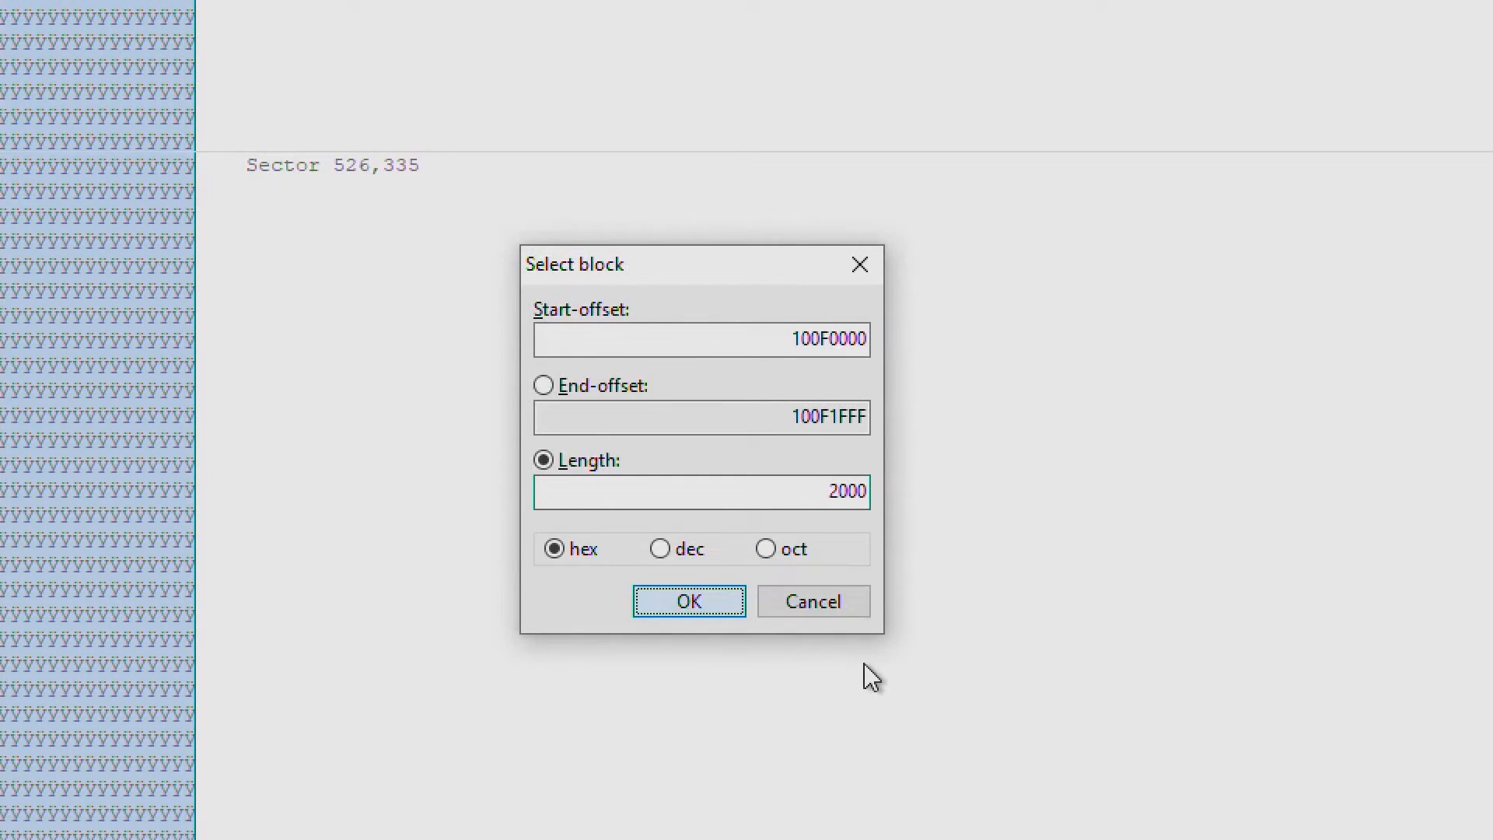
{"action": "left_click", "coordinate": [865, 566]}
Select the block from start offset 100F0000 with hexadecimal length 1000.
{"action": "left_click", "coordinate": [831, 491]}
{"action": "type", "text": "1"}
{"action": "key", "text": "Delete"}
{"action": "left_click", "coordinate": [704, 606]}
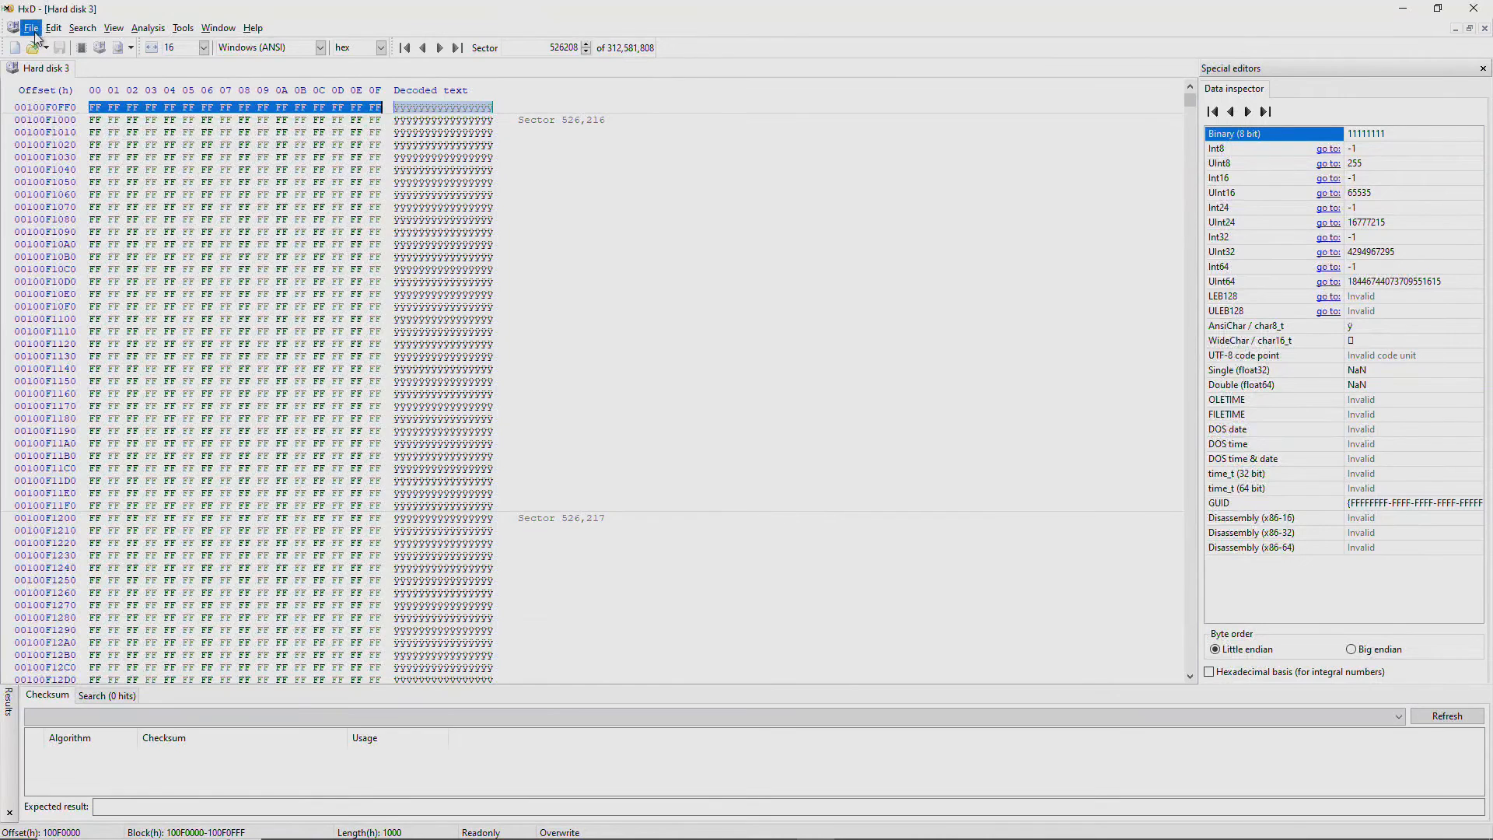
Save the block of hex length 1000 as 100F0000 in the ps3 folder, replacing the existing file.
{"action": "left_click", "coordinate": [34, 31]}
{"action": "left_click", "coordinate": [74, 171]}
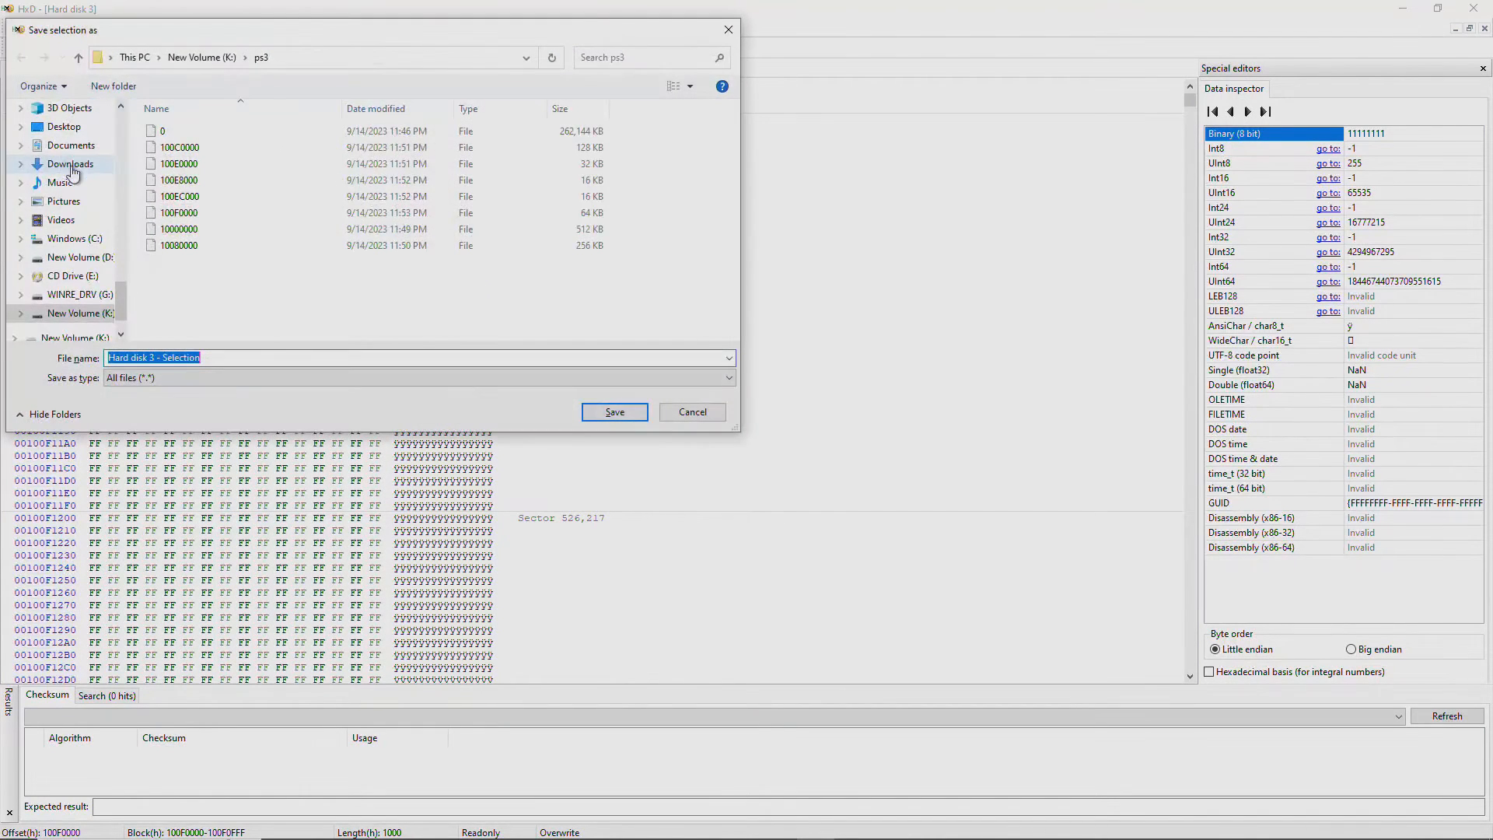
{"action": "key", "text": "ctrl+v"}
{"action": "key", "text": "Return"}
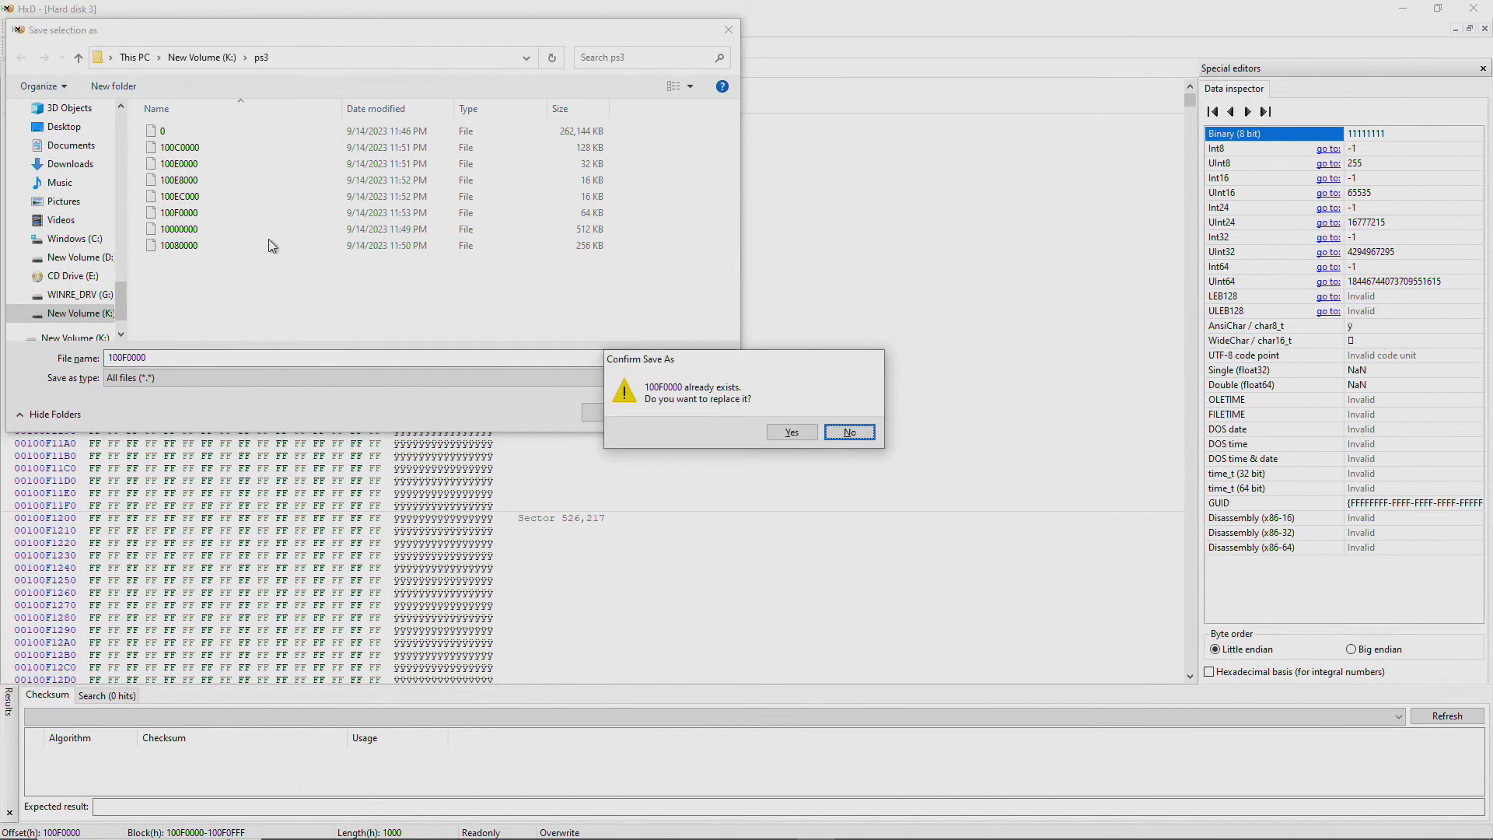
{"action": "key", "text": "y"}
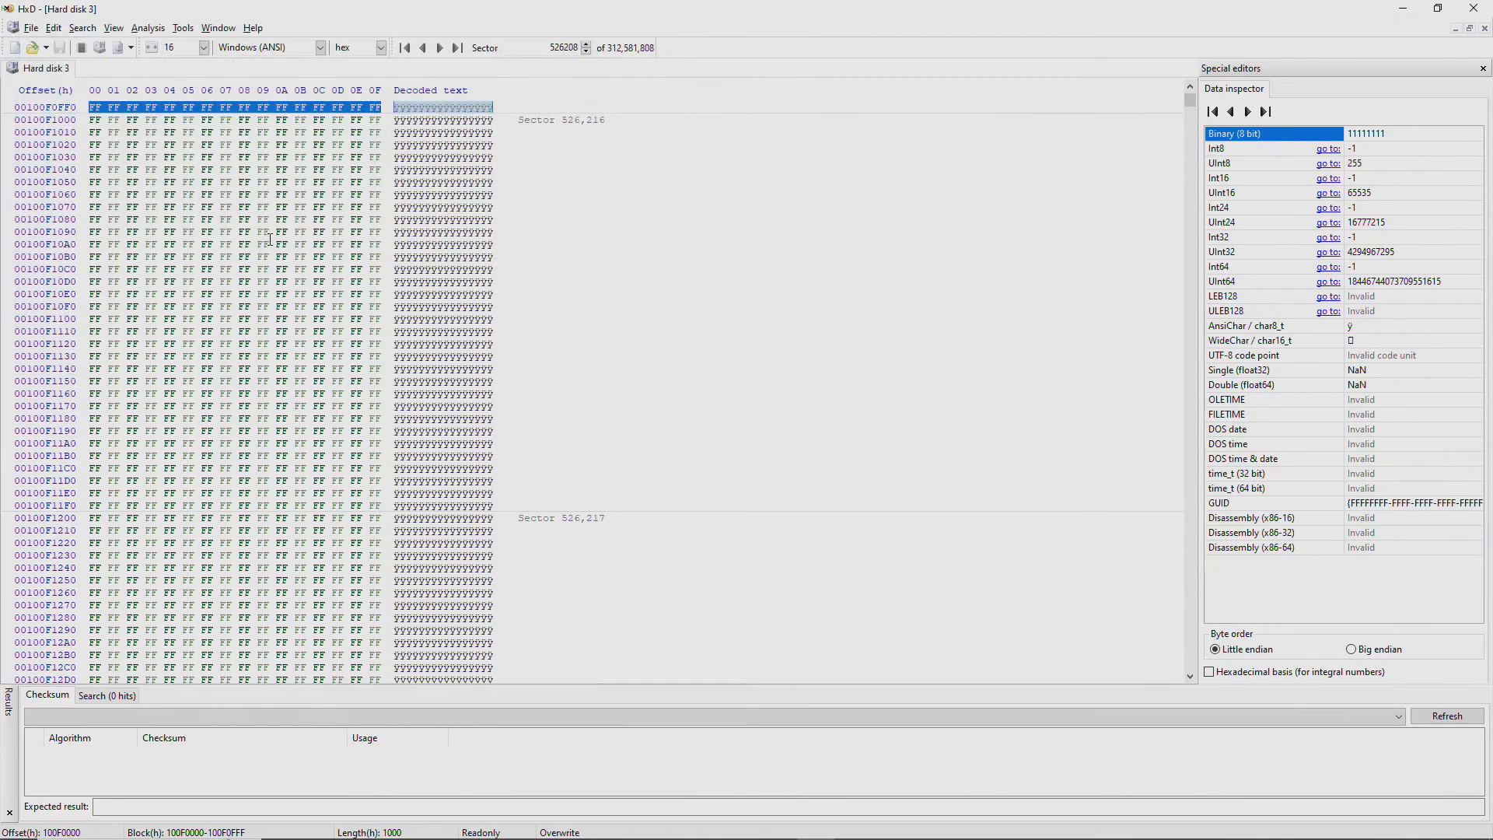
Select the block from start offset 100F1000 with hexadecimal length 1000, copying its start offset for the file name.
{"action": "key", "text": "ctrl+e"}
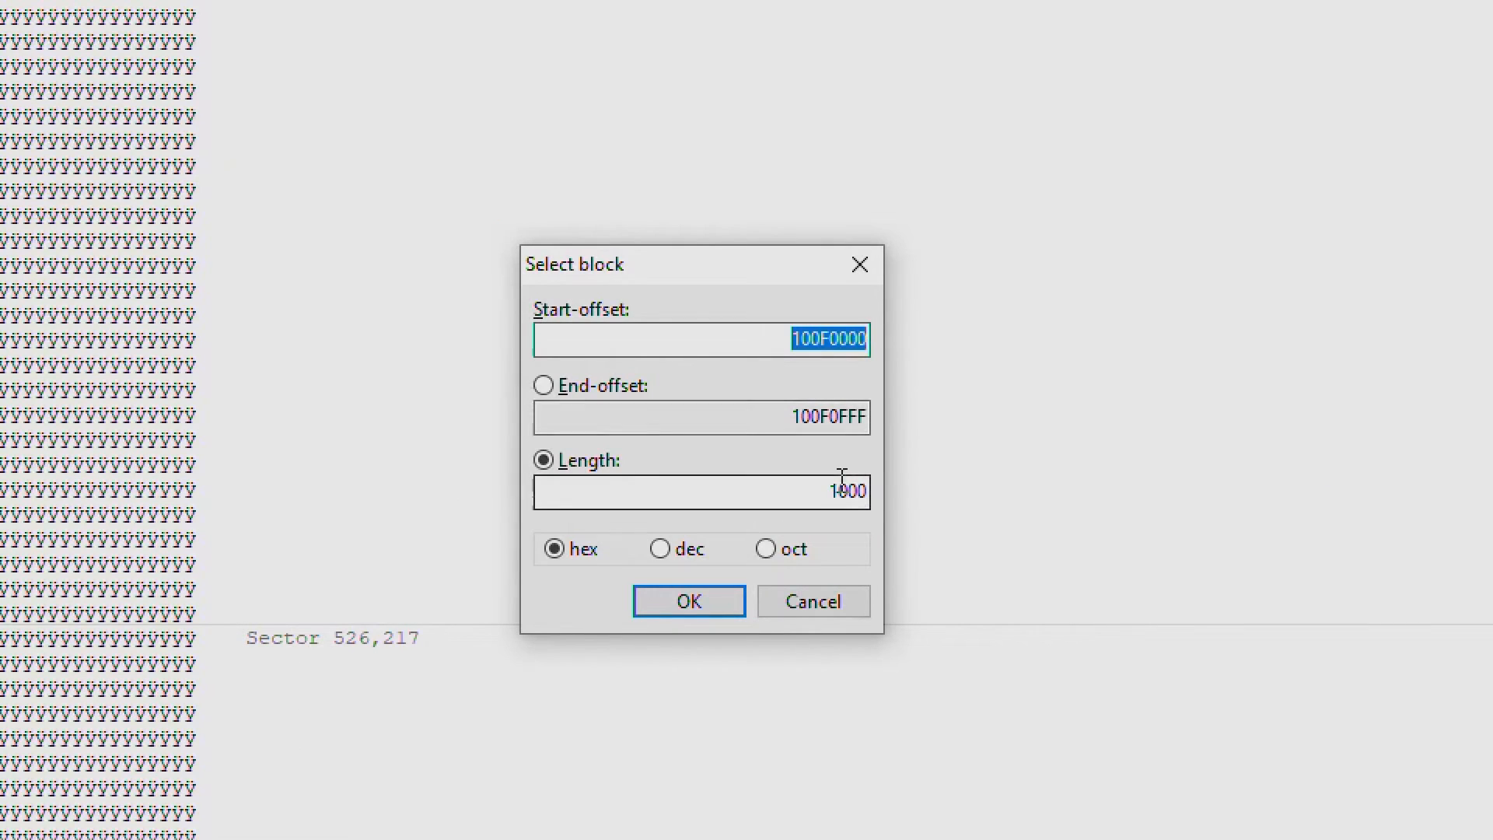
{"action": "left_click", "coordinate": [814, 368]}
{"action": "type", "text": "1"}
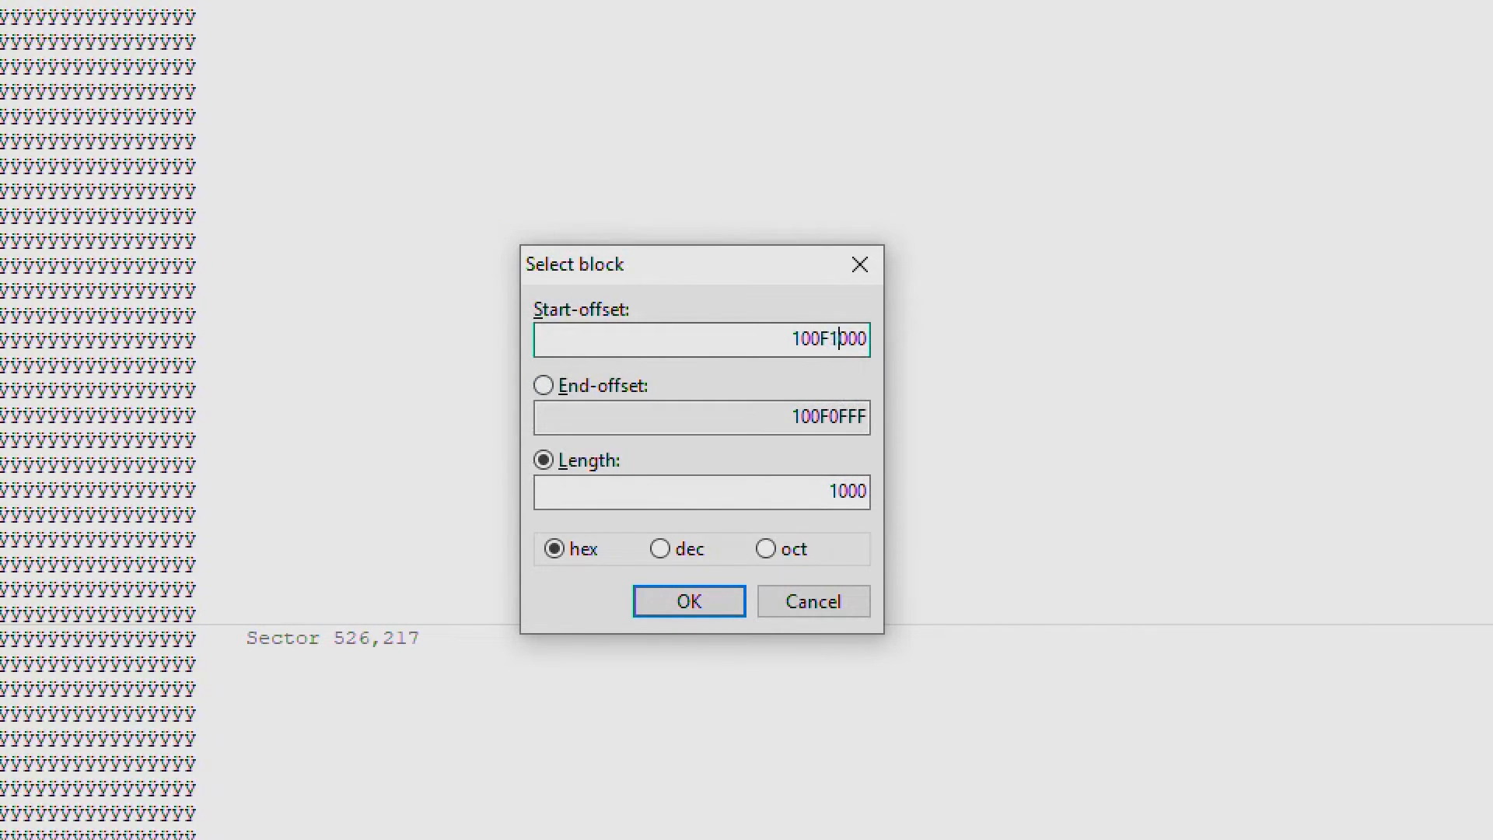
{"action": "left_click", "coordinate": [829, 491]}
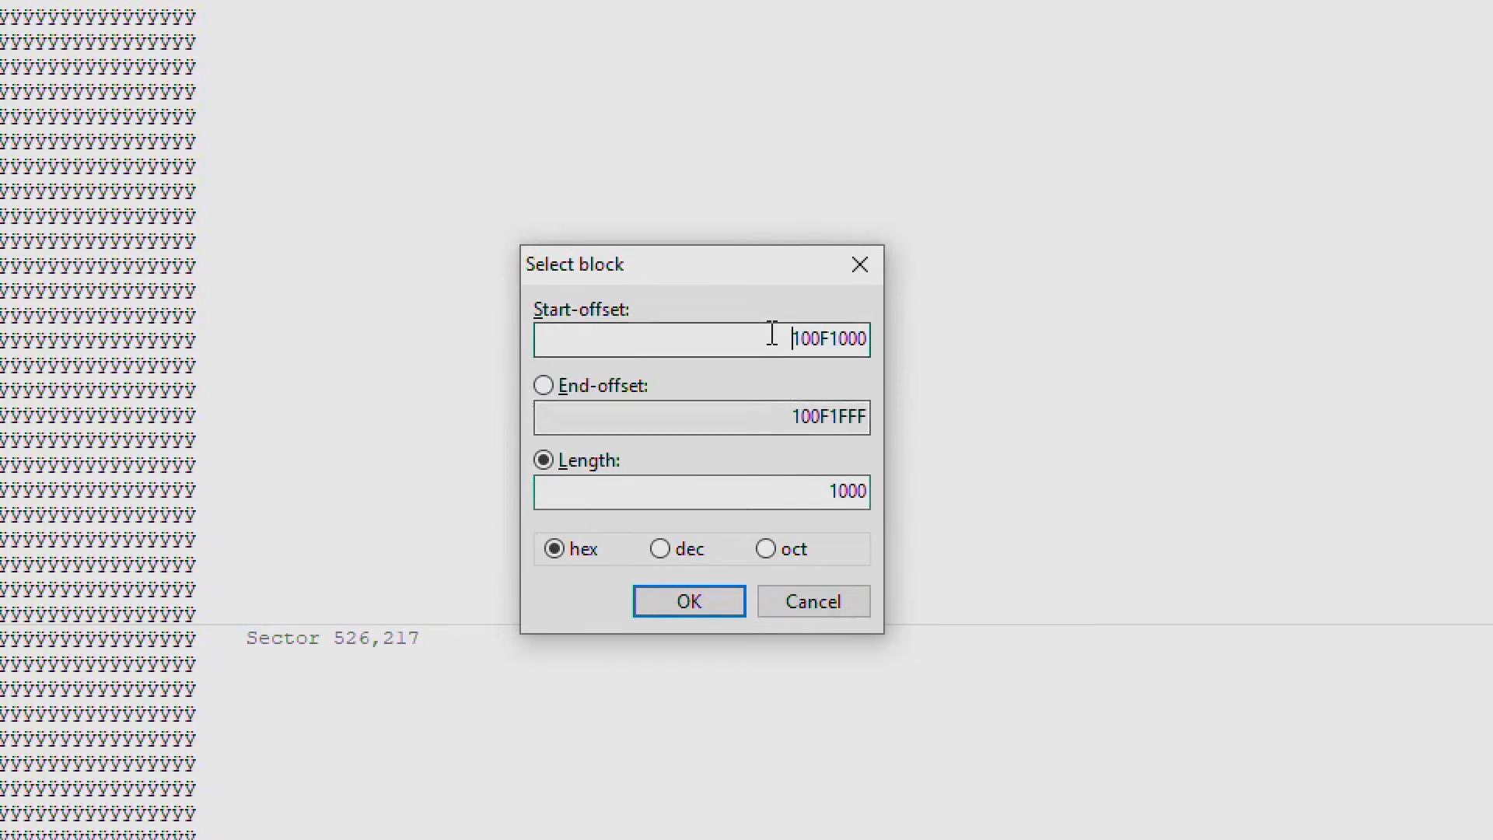
{"action": "left_click_drag", "start_coordinate": [775, 340], "coordinate": [1154, 340]}
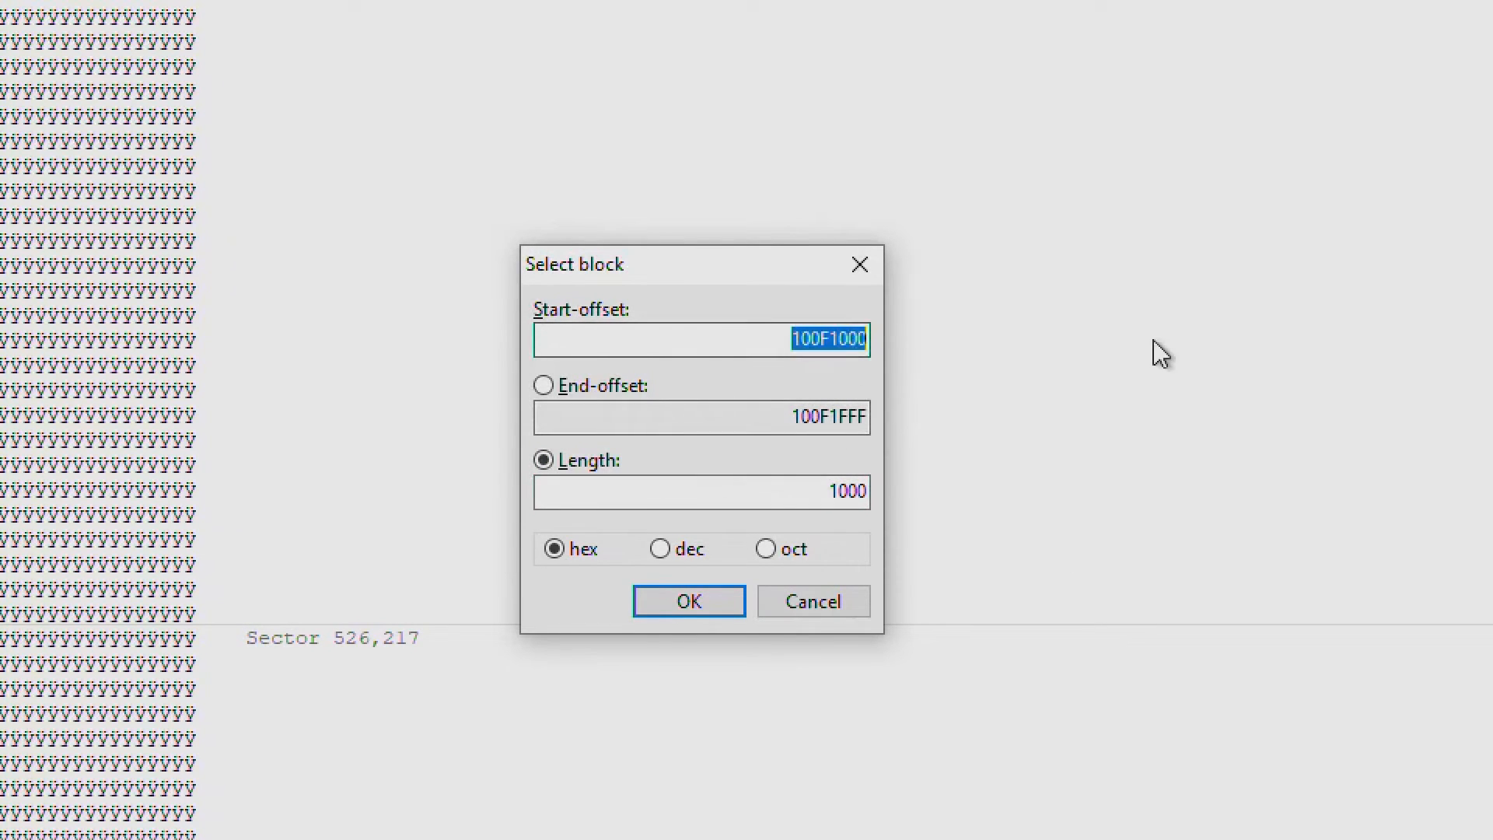
{"action": "left_click", "coordinate": [716, 599]}
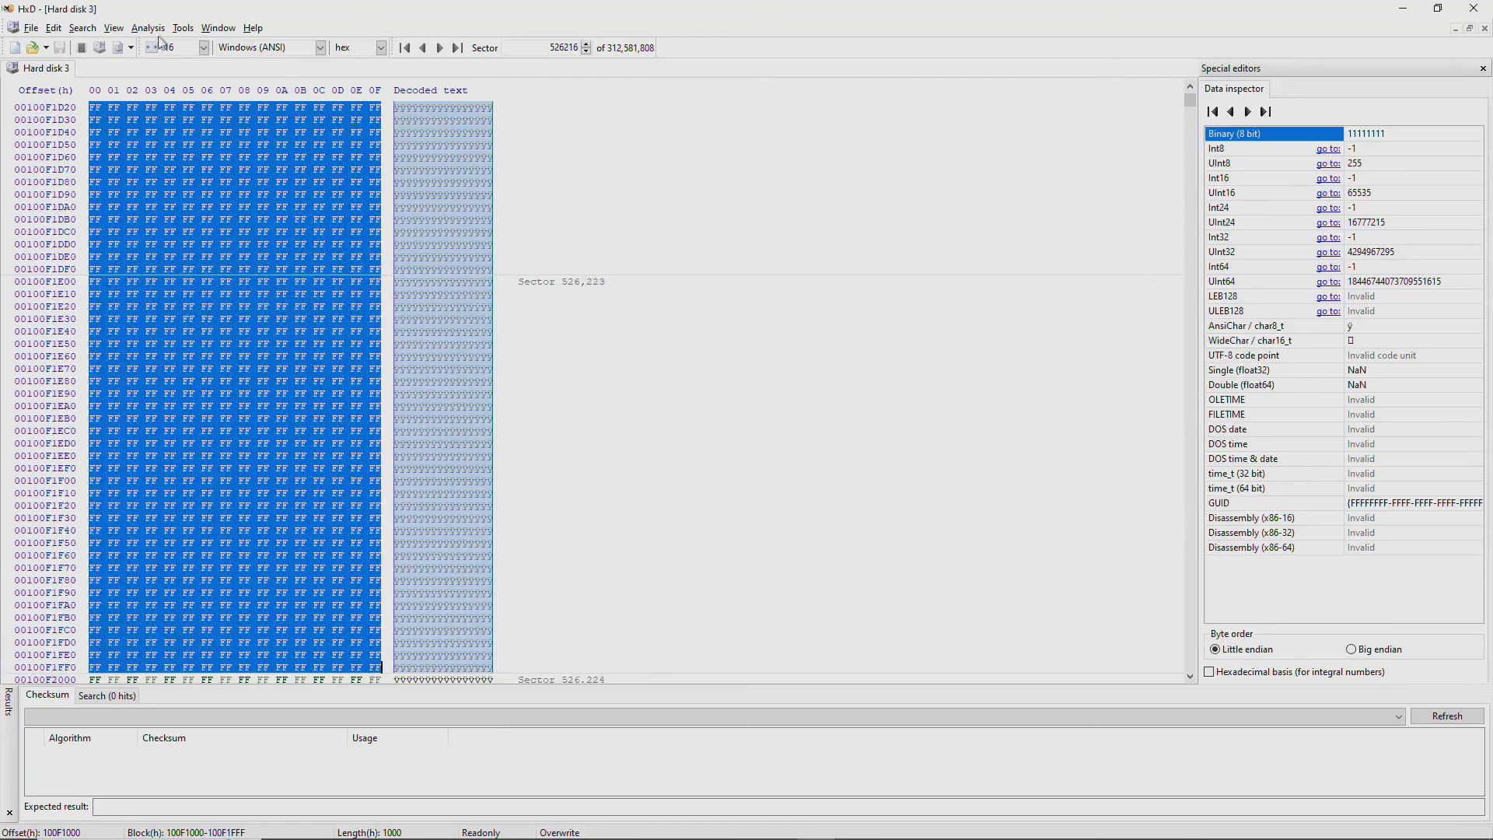
Save the block of hex length 1000 as 100F1000 in the ps3 folder.
{"action": "left_click", "coordinate": [31, 28]}
{"action": "left_click", "coordinate": [69, 165]}
{"action": "key", "text": "Return"}
Select the block from start offset 100F2000 with hexadecimal length 2000.
{"action": "key", "text": "ctrl+e"}
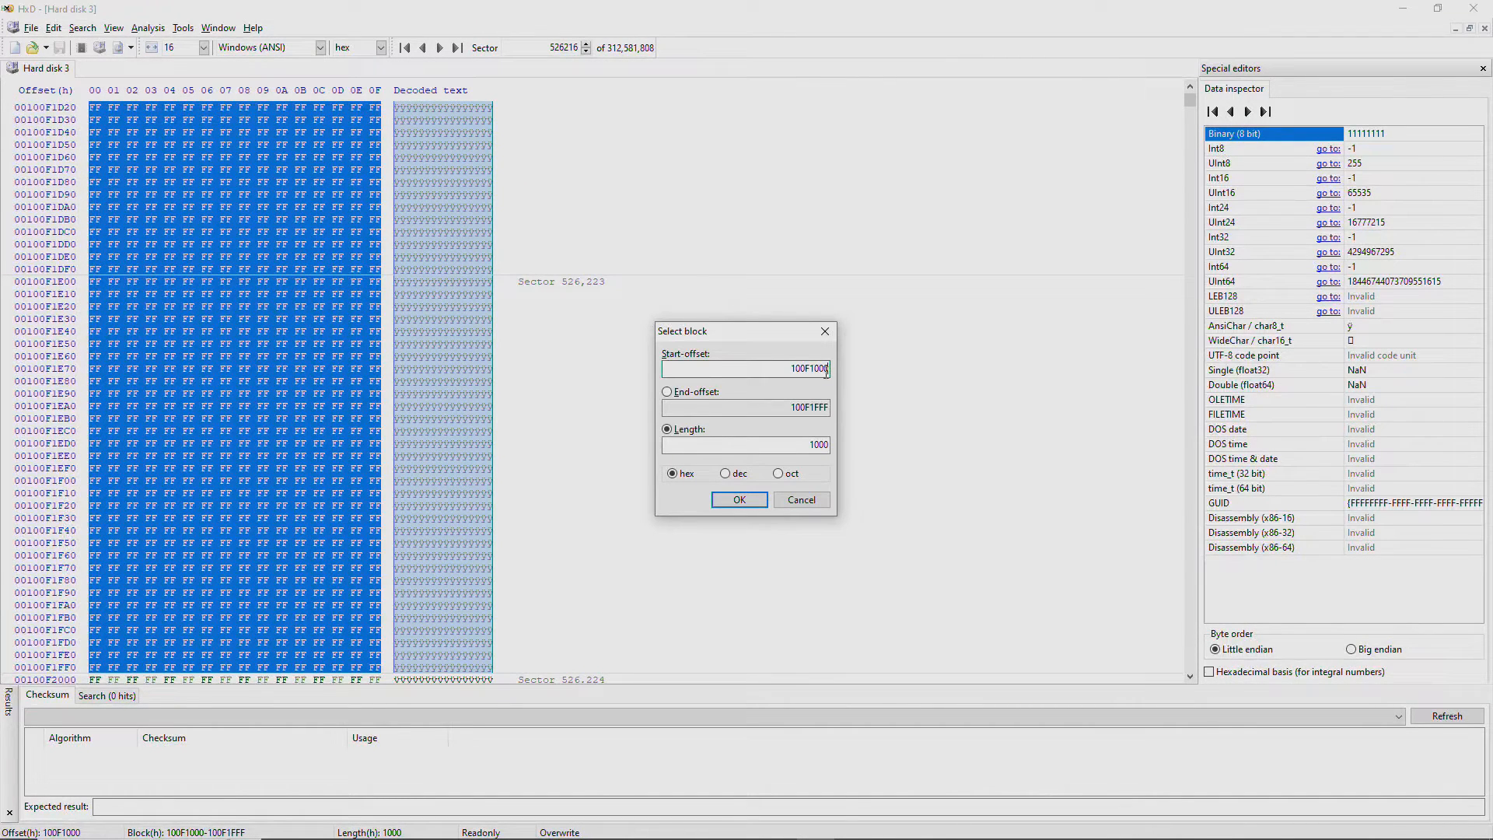
{"action": "key", "text": "BackSpace"}
{"action": "type", "text": "2"}
{"action": "left_click", "coordinate": [810, 444]}
{"action": "key", "text": "BackSpace"}
{"action": "type", "text": "2"}
{"action": "left_click", "coordinate": [786, 371]}
{"action": "left_click", "coordinate": [739, 500]}
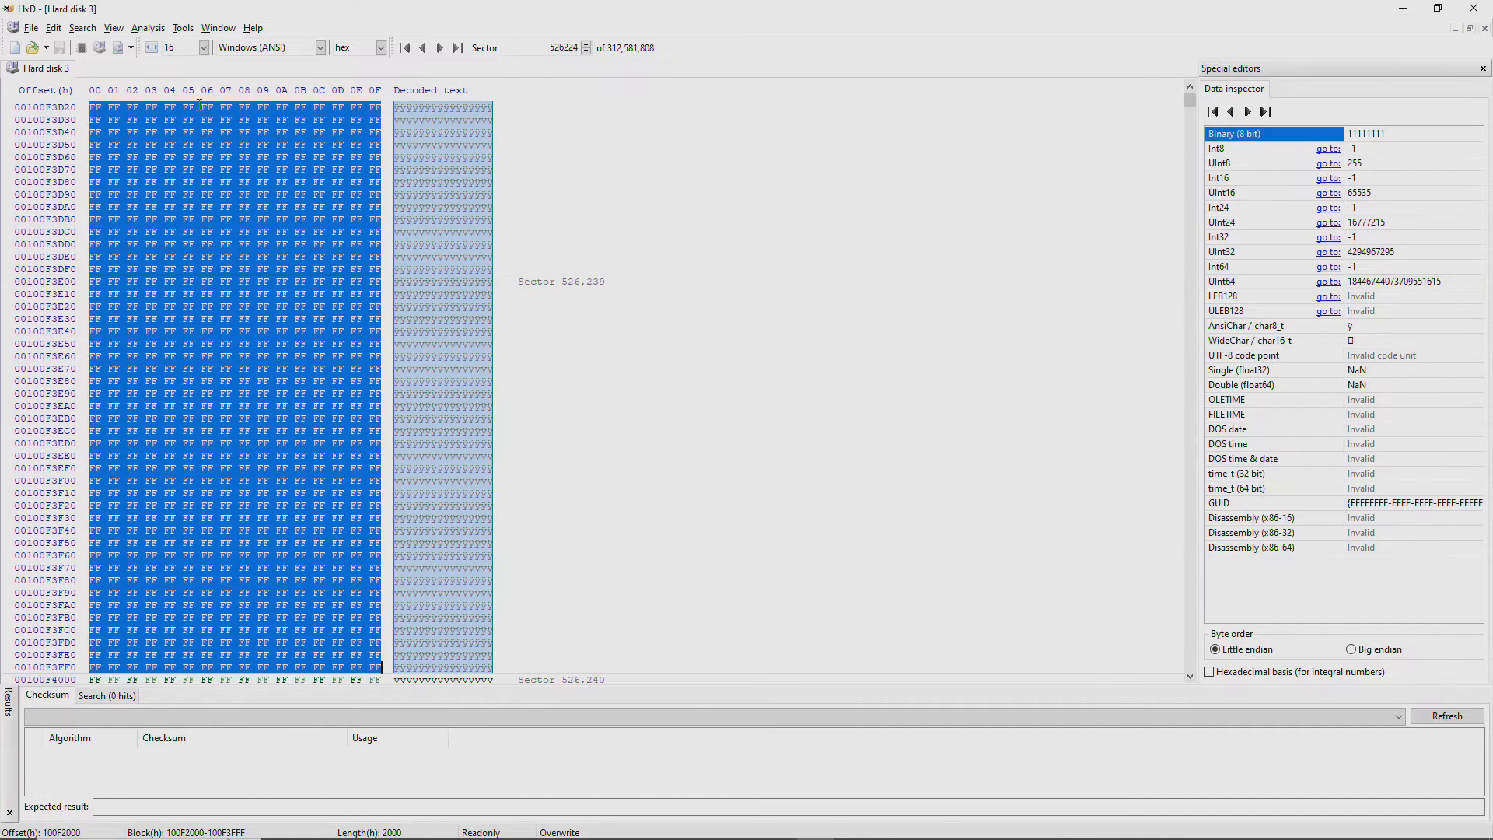
Save the block of hex length 2000 as 100F2000 in the ps3 folder.
{"action": "left_click", "coordinate": [31, 28]}
{"action": "left_click", "coordinate": [72, 162]}
{"action": "type", "text": "100F2000"}
{"action": "key", "text": "Return"}
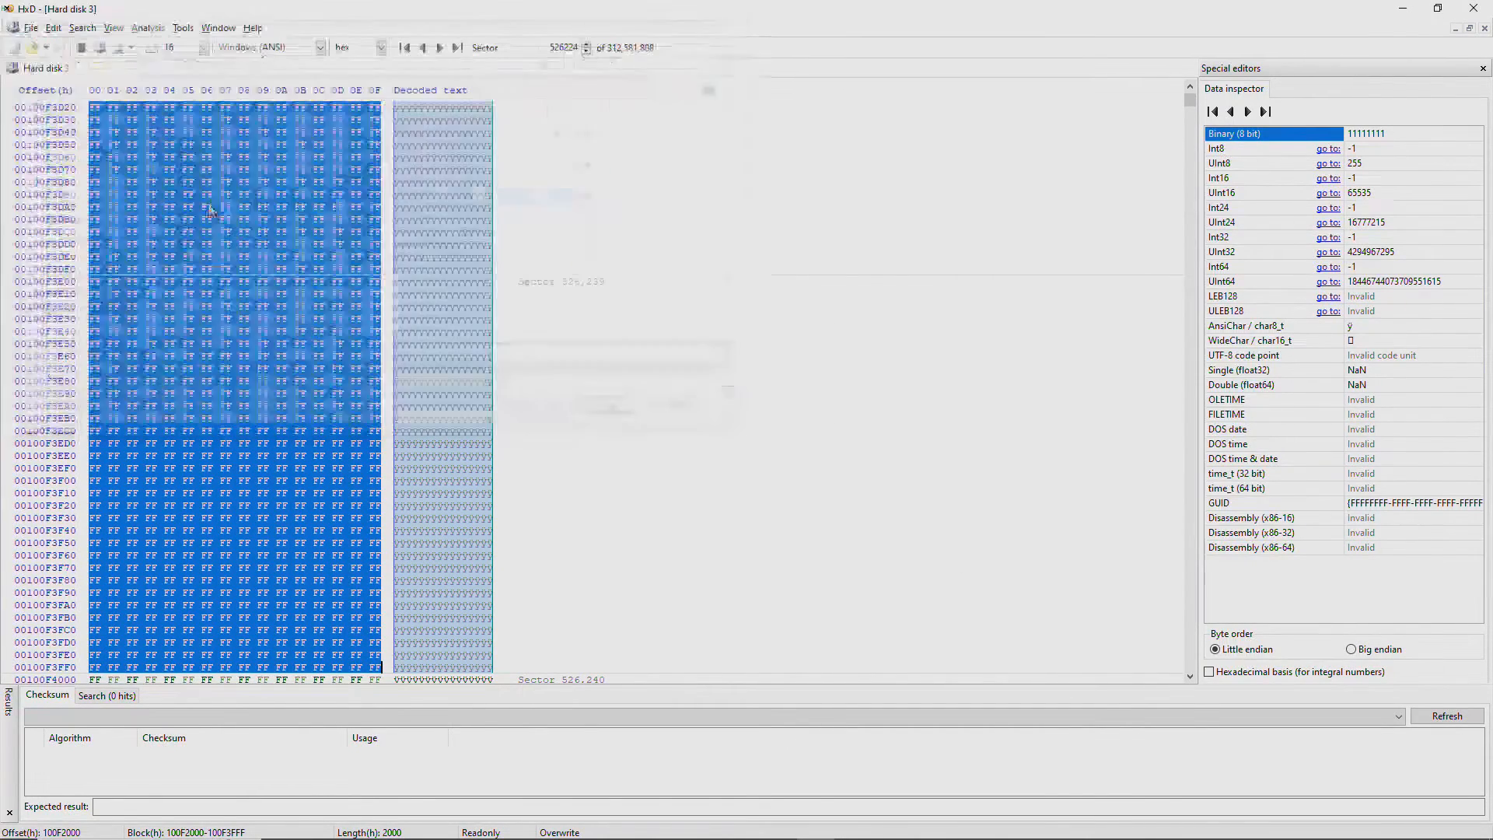
Select the block from start offset 100F4000 with hexadecimal length 4000.
{"action": "key", "text": "ctrl+e"}
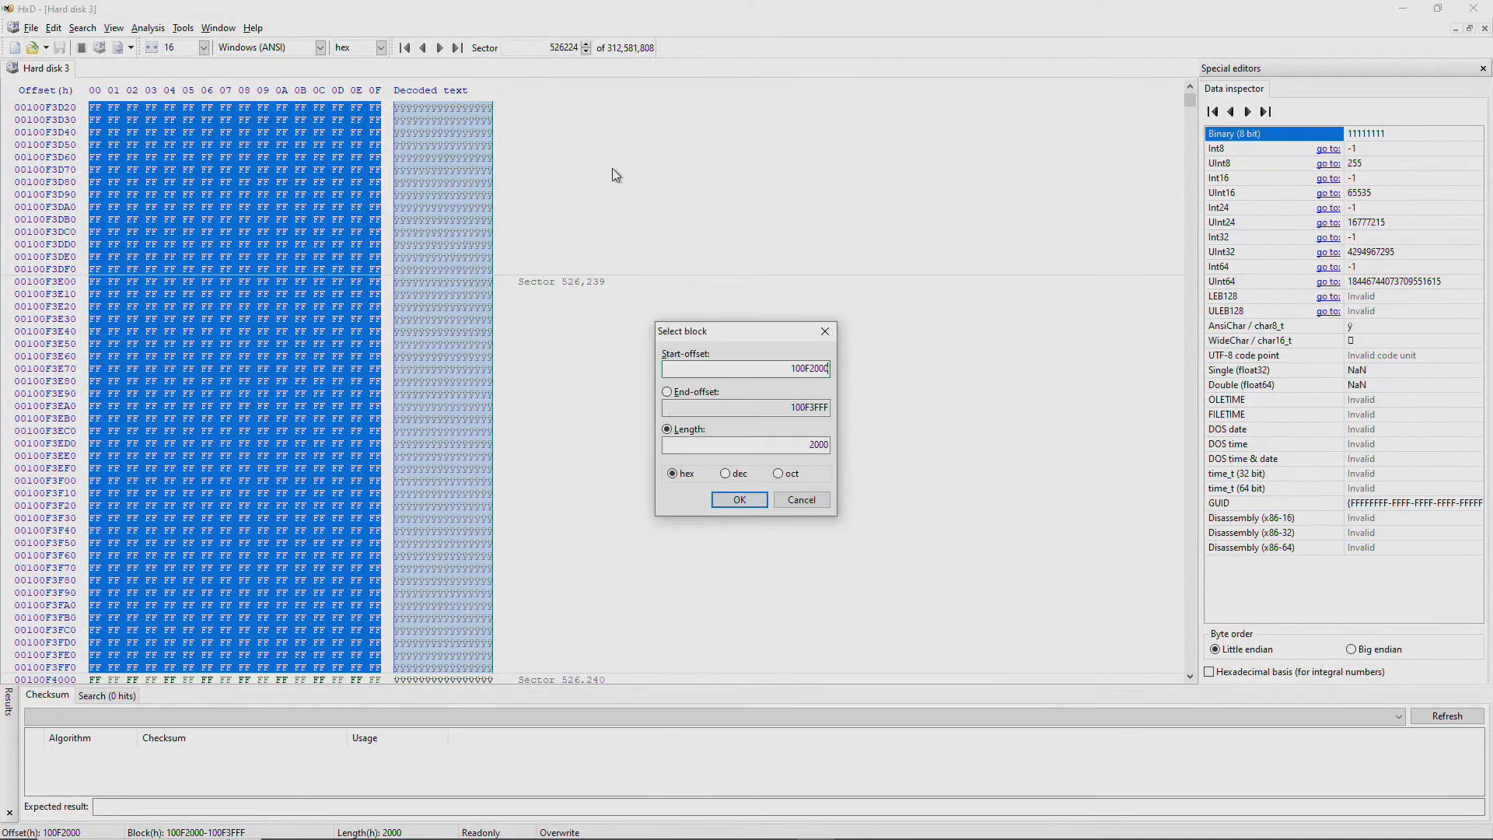
{"action": "left_click", "coordinate": [808, 371]}
{"action": "type", "text": "4"}
{"action": "key", "text": "Delete"}
{"action": "left_click", "coordinate": [794, 445]}
{"action": "left_click_drag", "start_coordinate": [781, 371], "coordinate": [1003, 369]}
{"action": "key", "text": "Return"}
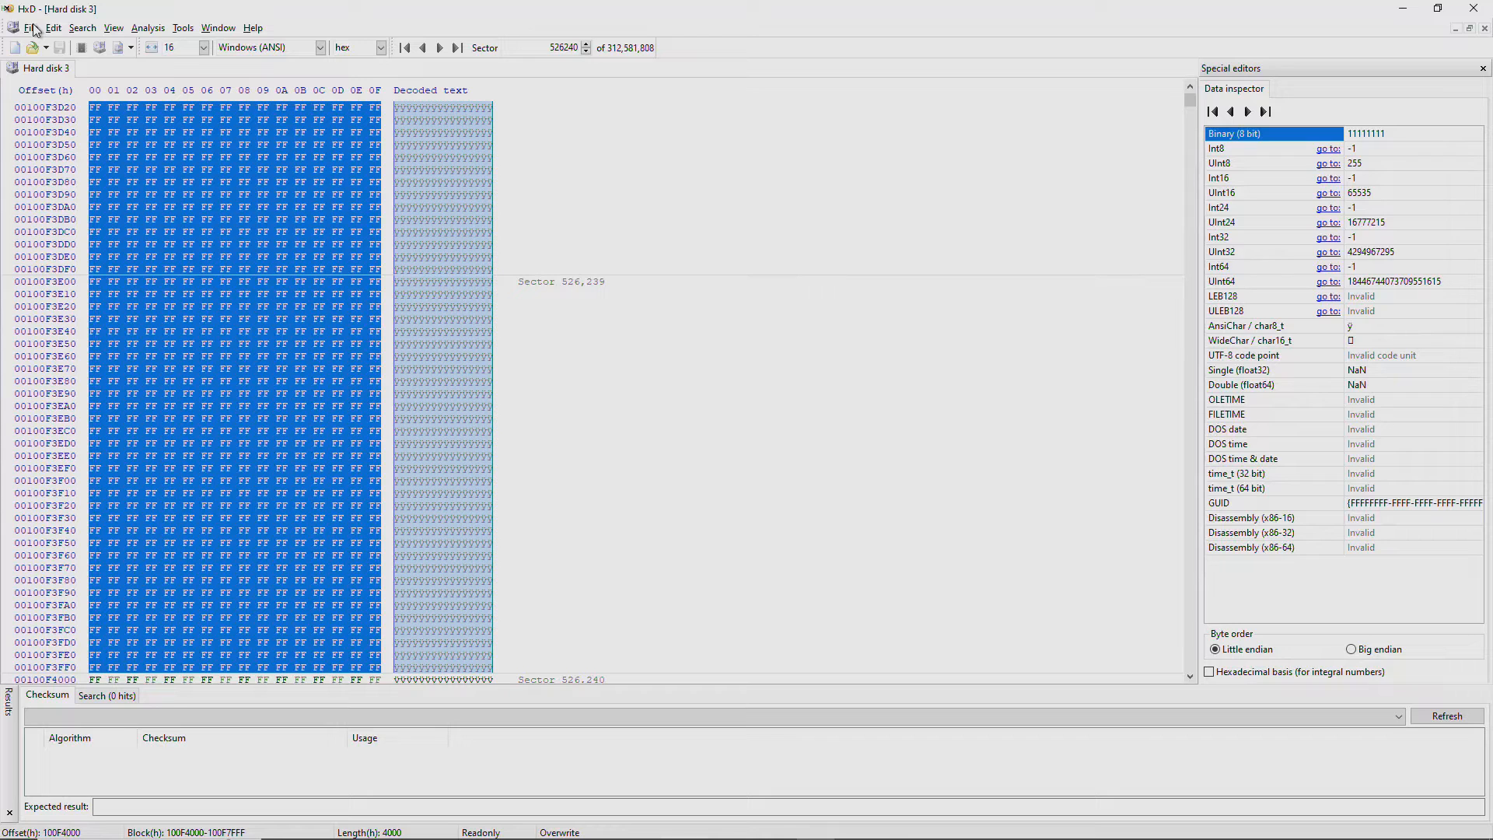
Reduce the length of the block at start offset 100F4000 to hexadecimal 2000.
{"action": "left_click", "coordinate": [805, 476]}
{"action": "key", "text": "ctrl+e"}
{"action": "left_click_drag", "start_coordinate": [804, 446], "coordinate": [835, 457]}
{"action": "type", "text": "2000"}
{"action": "left_click", "coordinate": [736, 502]}
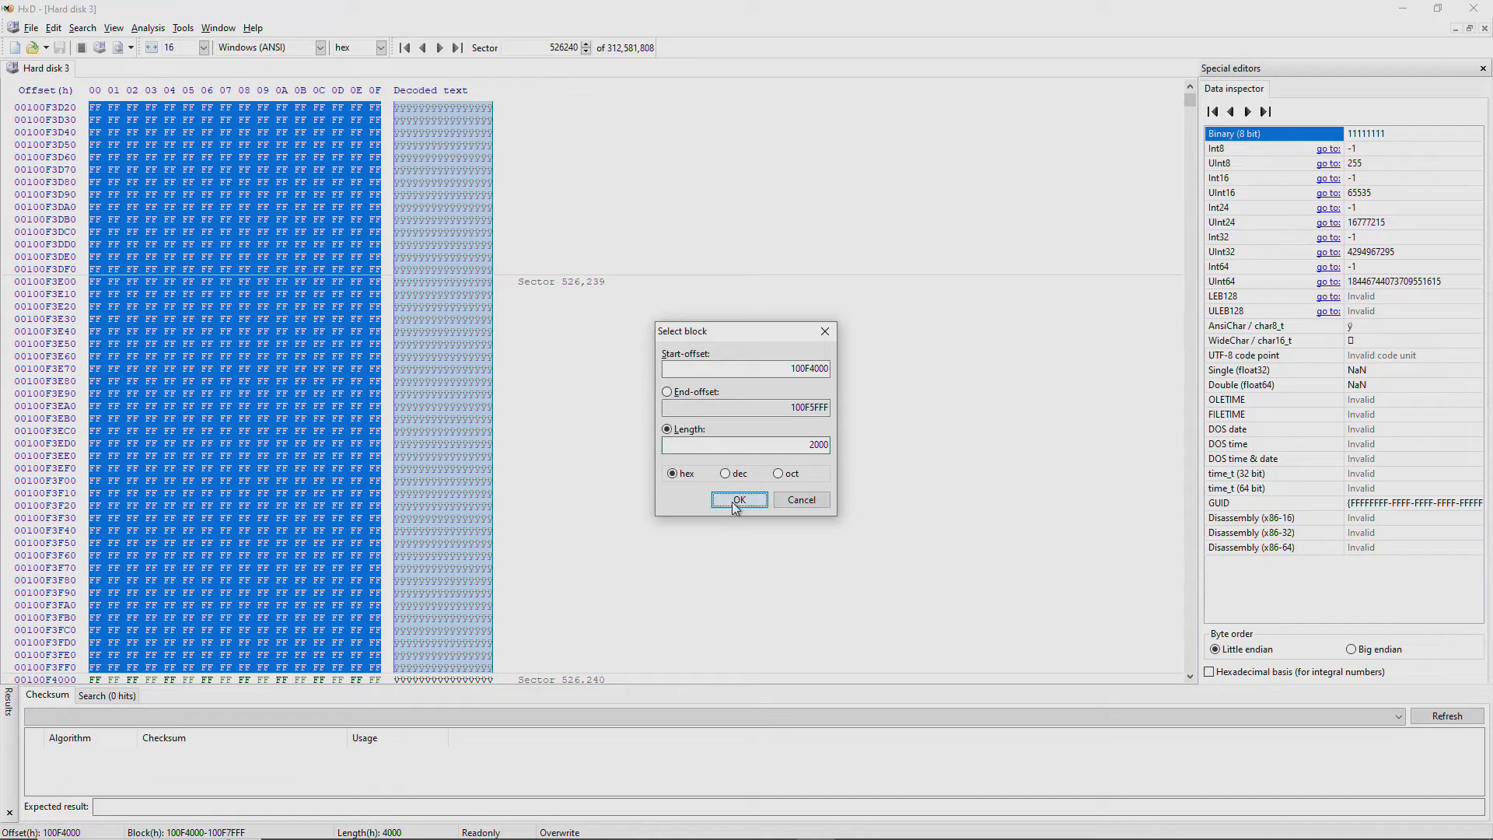
Save the block of hex length 2000 as 100F4000 in the ps3 folder.
{"action": "left_click", "coordinate": [31, 28]}
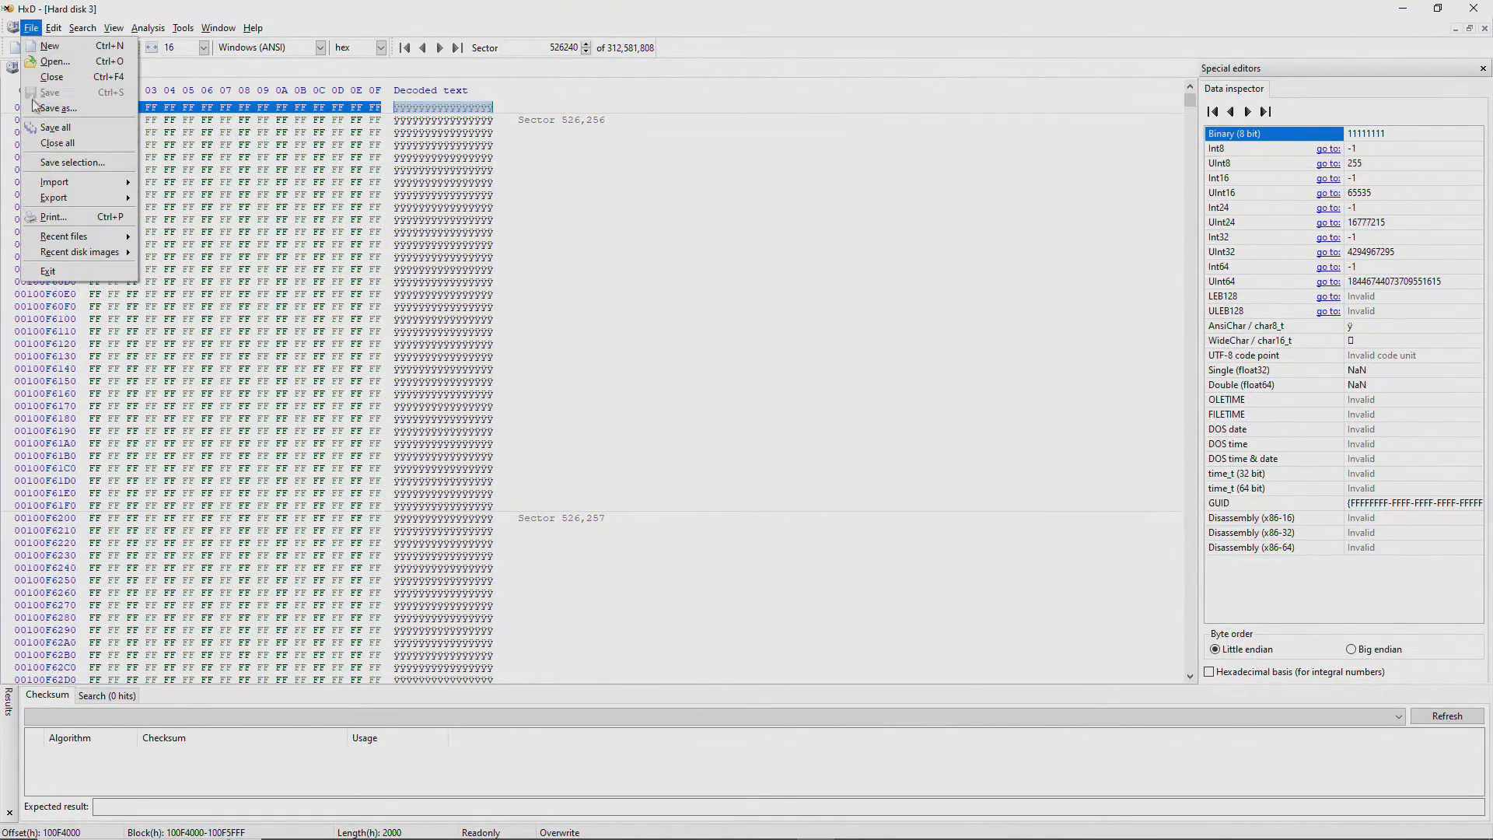
{"action": "left_click", "coordinate": [57, 168]}
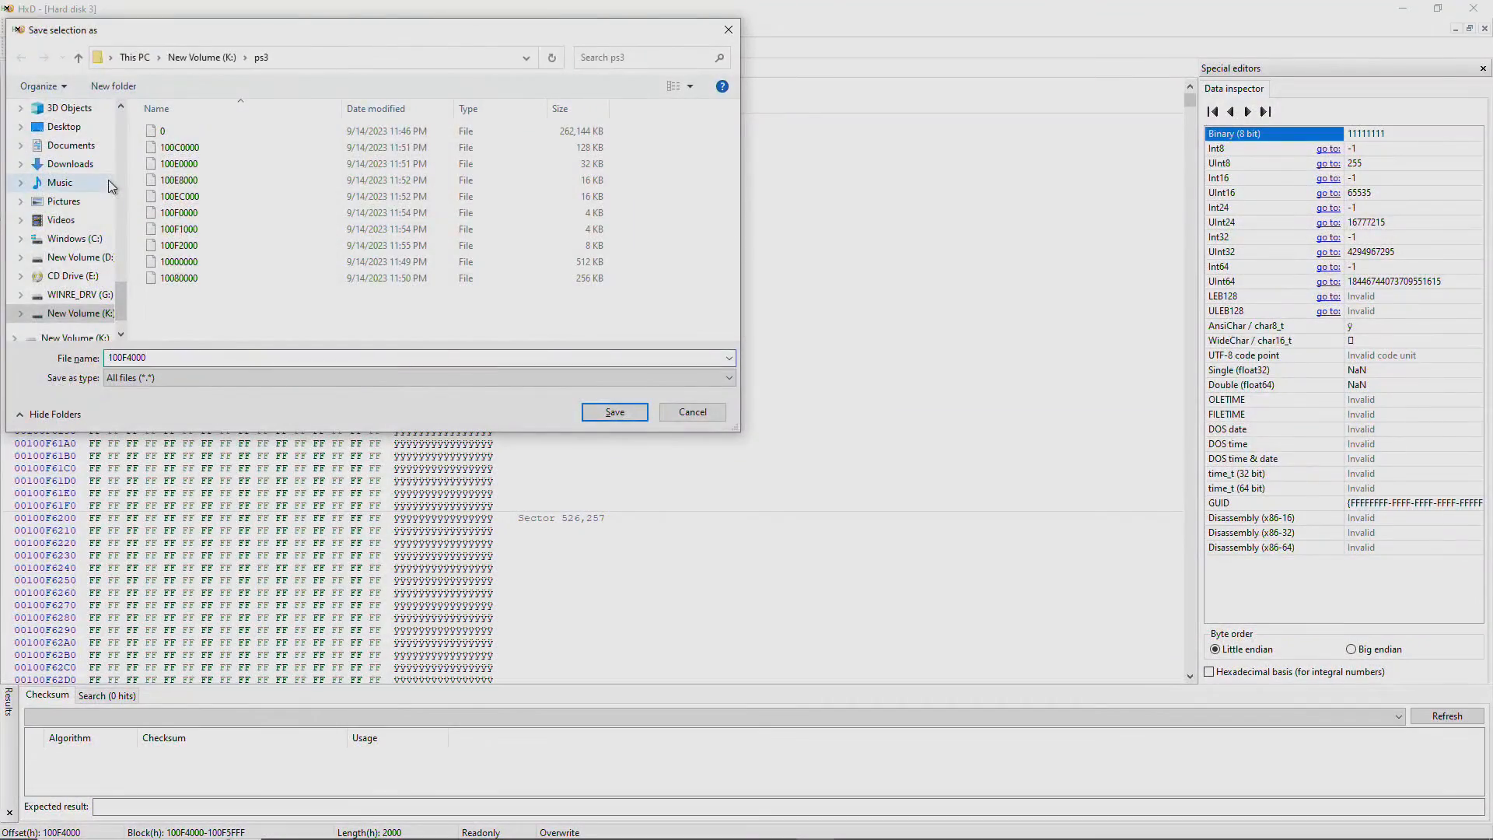
{"action": "key", "text": "Return"}
Select the block from start offset 100F6000 with hexadecimal length 2000, copying its start offset for the file name.
{"action": "key", "text": "ctrl+e"}
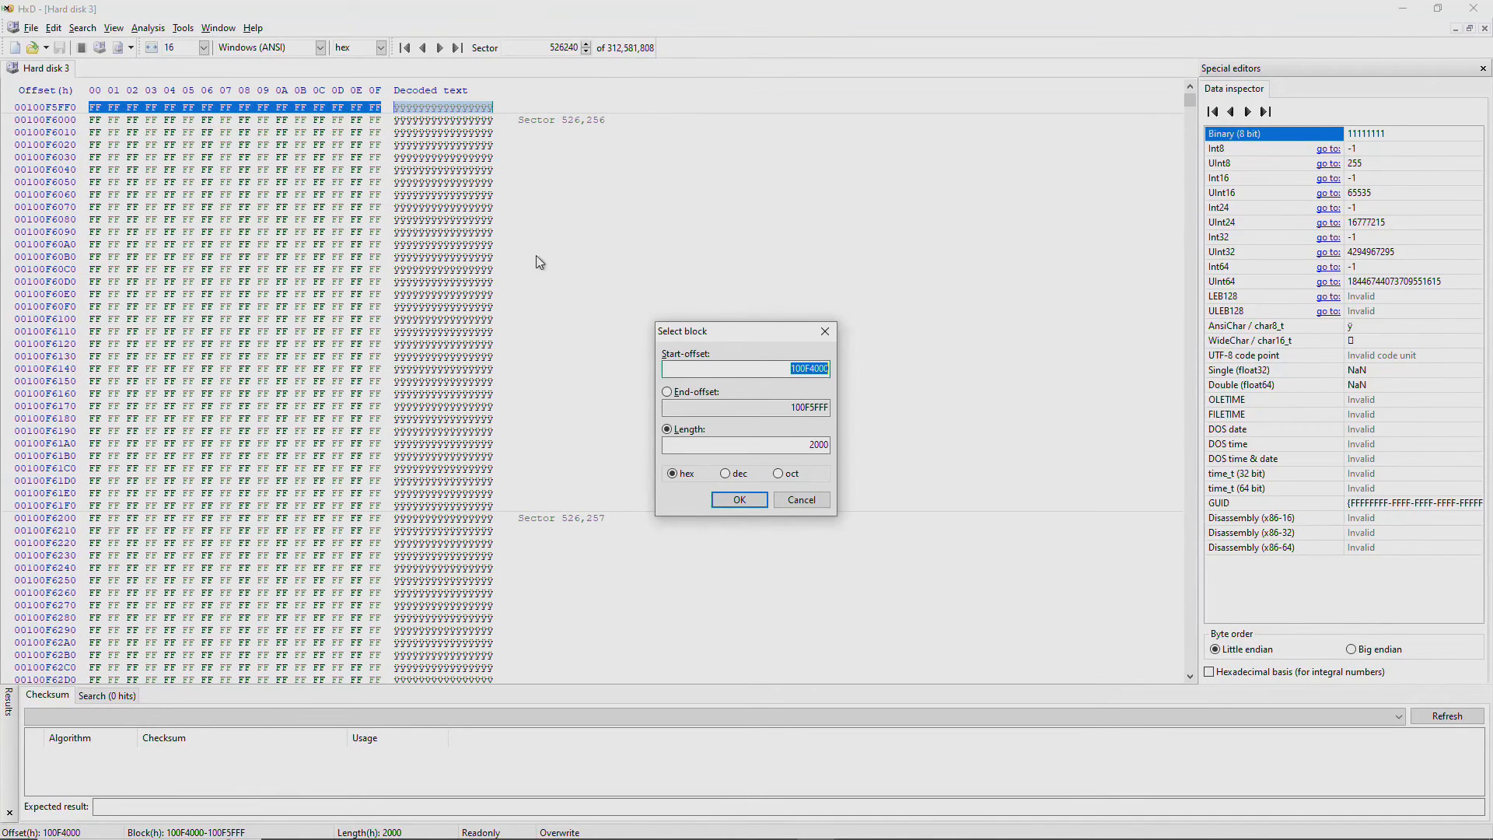
{"action": "left_click", "coordinate": [812, 369]}
{"action": "key", "text": "BackSpace"}
{"action": "type", "text": "6"}
{"action": "left_click_drag", "start_coordinate": [781, 370], "coordinate": [1064, 380]}
{"action": "key", "text": "ctrl+c"}
{"action": "left_click", "coordinate": [765, 500]}
Save the block of hex length 2000 as 100F6000 in the ps3 folder.
{"action": "left_click", "coordinate": [31, 28]}
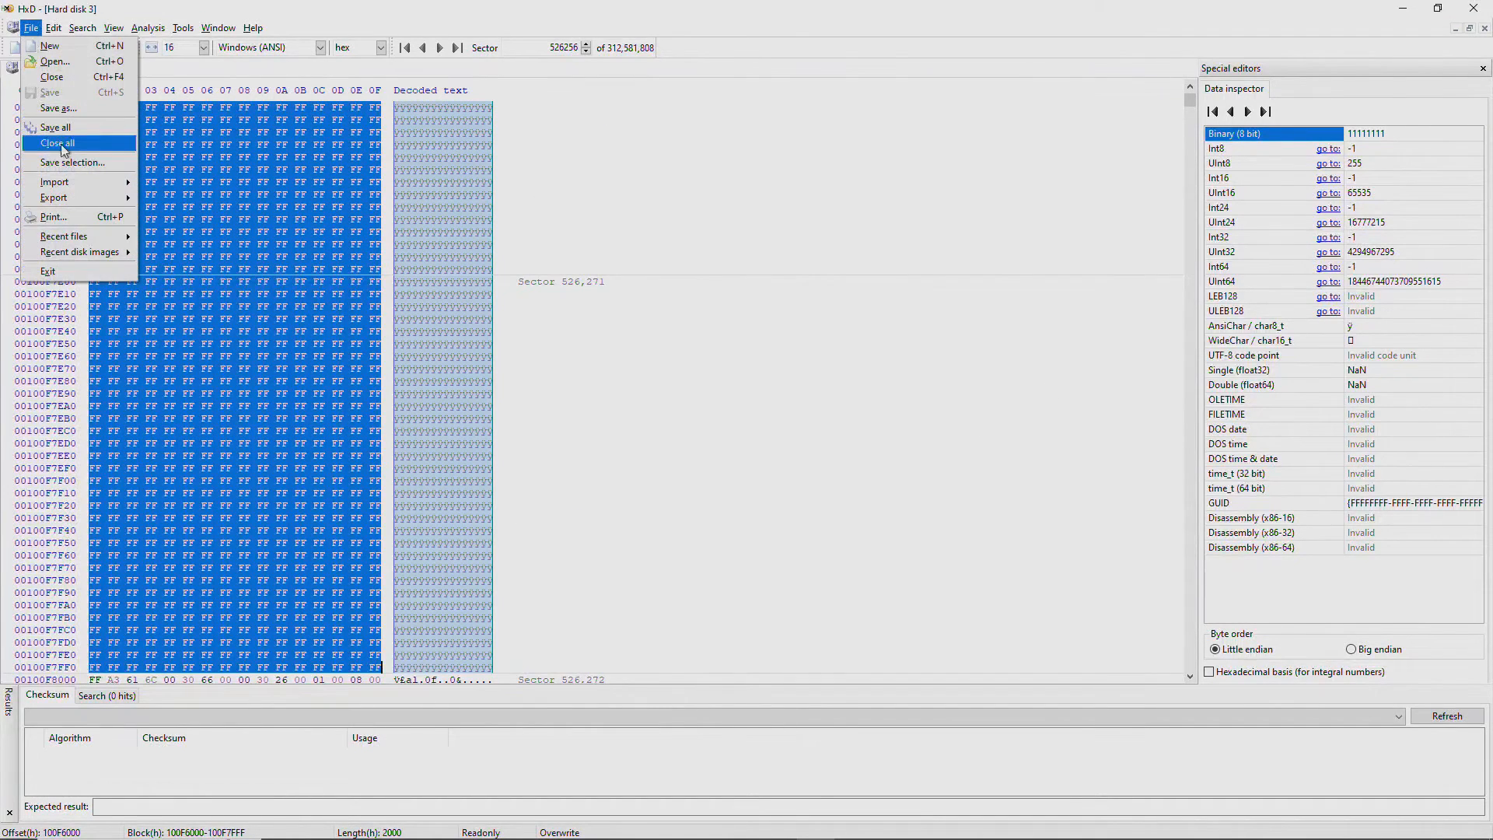
{"action": "left_click", "coordinate": [66, 165]}
{"action": "key", "text": "ctrl+v"}
{"action": "key", "text": "Return"}
Select the block from start offset 100F8000 with hexadecimal length 8000.
{"action": "key", "text": "ctrl+e"}
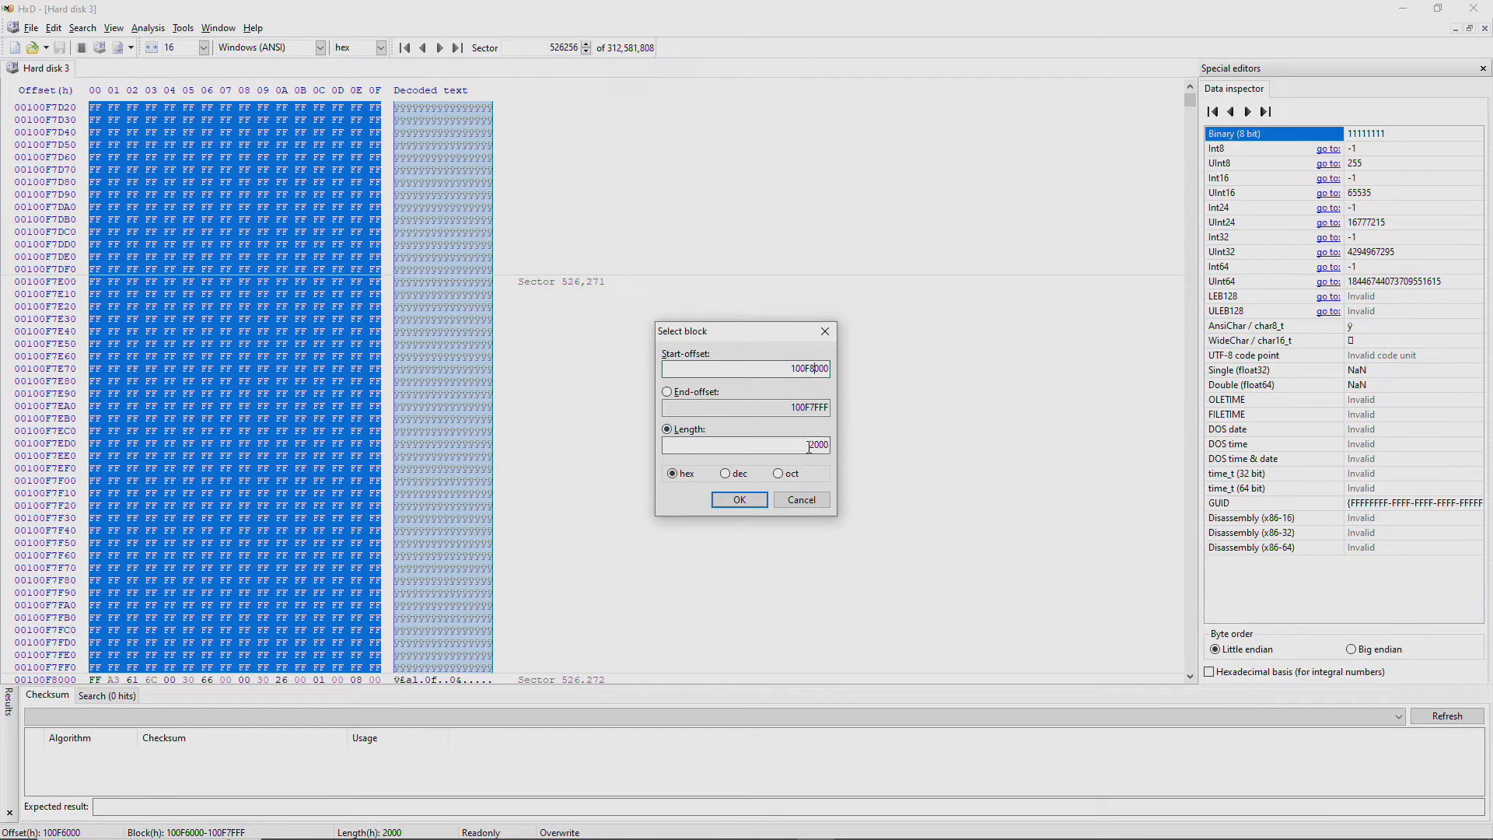
{"action": "key", "text": "Delete"}
{"action": "type", "text": "8"}
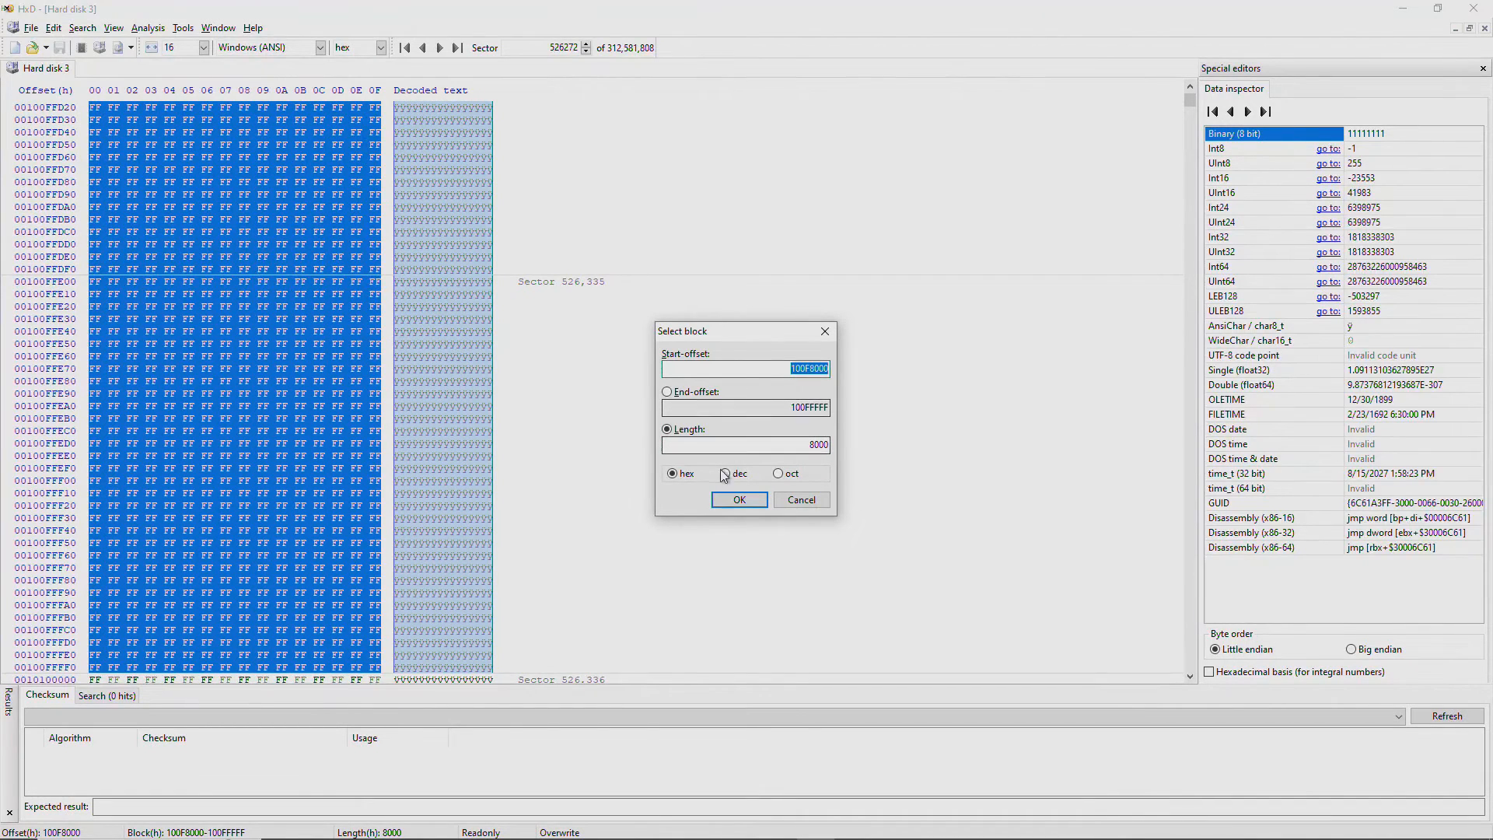
{"action": "left_click", "coordinate": [739, 499]}
Save the block of hex length 8000 as 100F8000 in the ps3 folder.
{"action": "left_click", "coordinate": [32, 28]}
{"action": "left_click", "coordinate": [80, 162]}
{"action": "type", "text": "100F8000"}
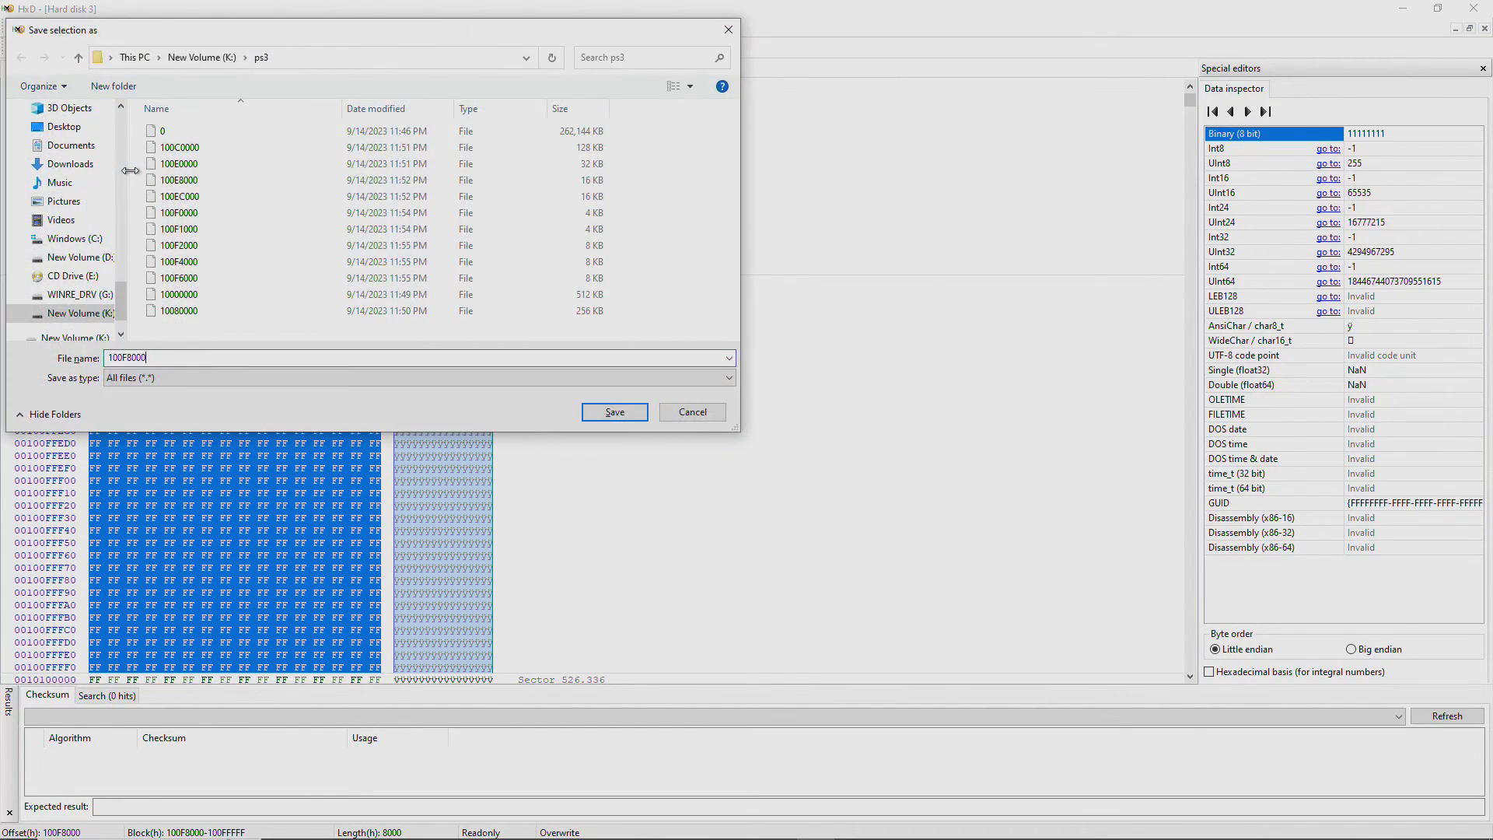
{"action": "key", "text": "Return"}
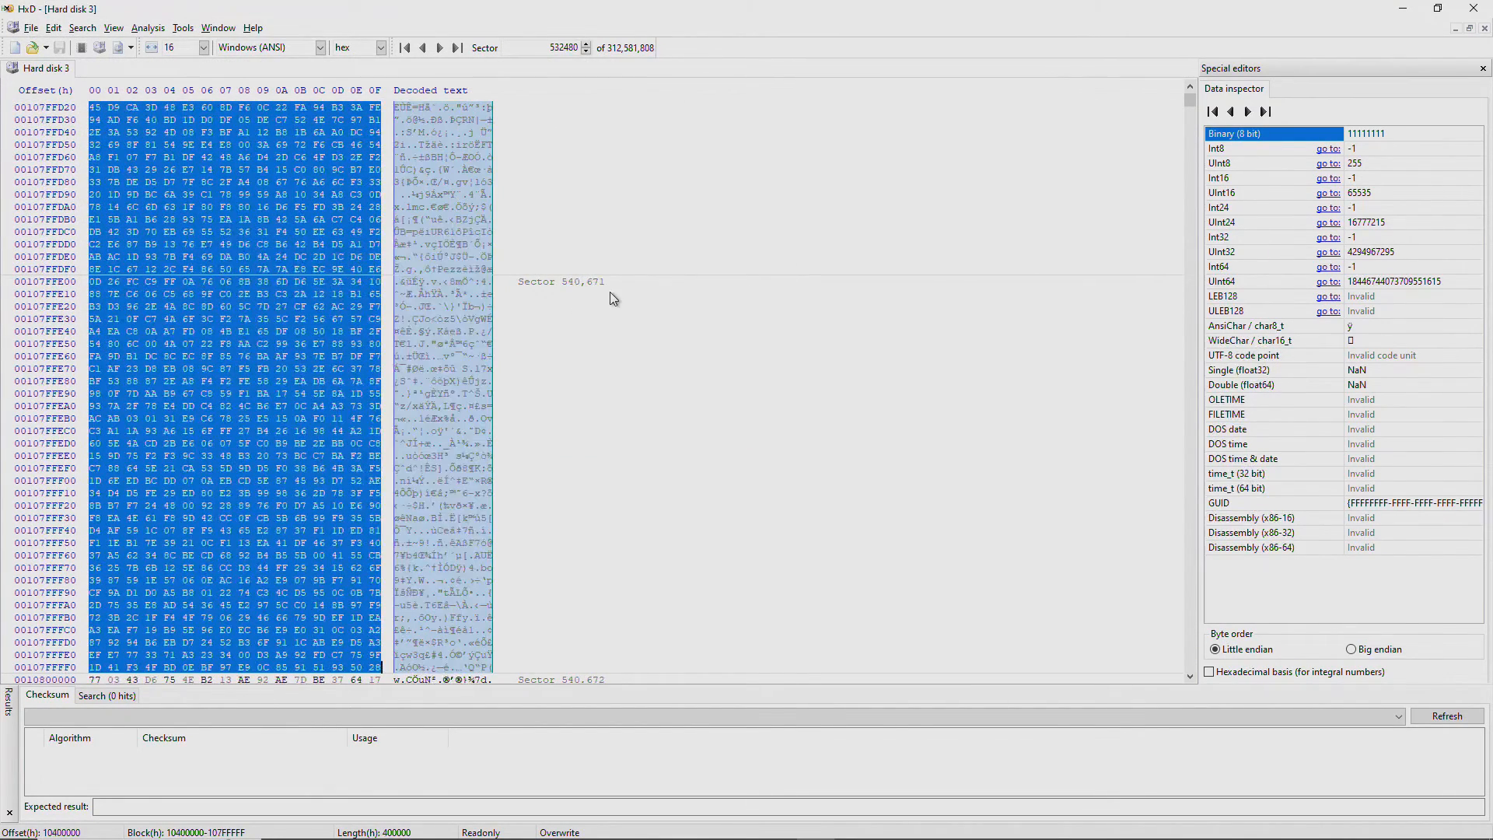
Rename the file 0 in the ps3 folder as 00000000 from within the file-opening dialog.
{"action": "left_click", "coordinate": [31, 28]}
{"action": "left_click", "coordinate": [48, 64]}
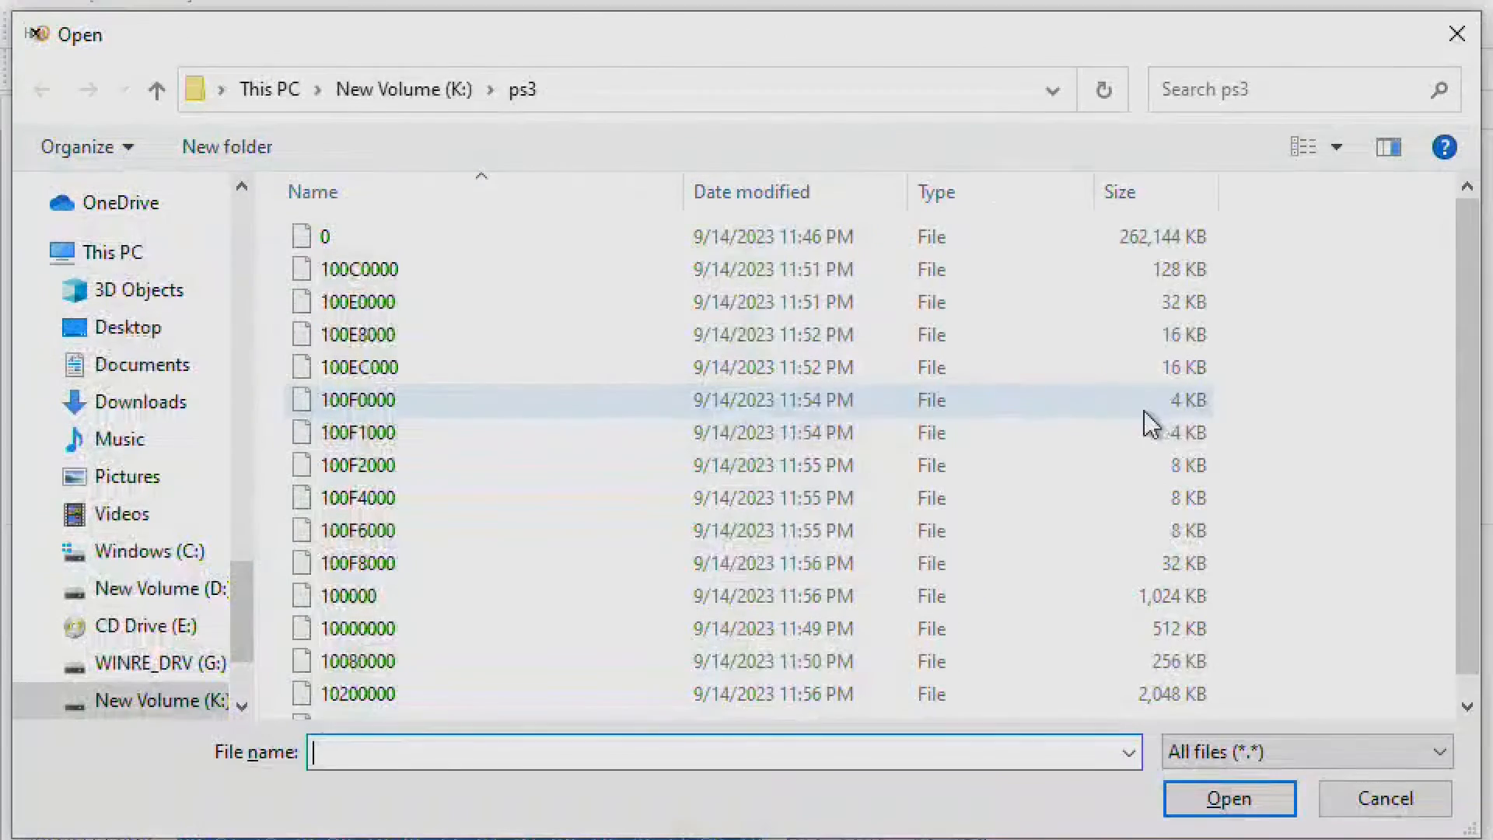
{"action": "left_click", "coordinate": [386, 239]}
{"action": "key", "text": "F2"}
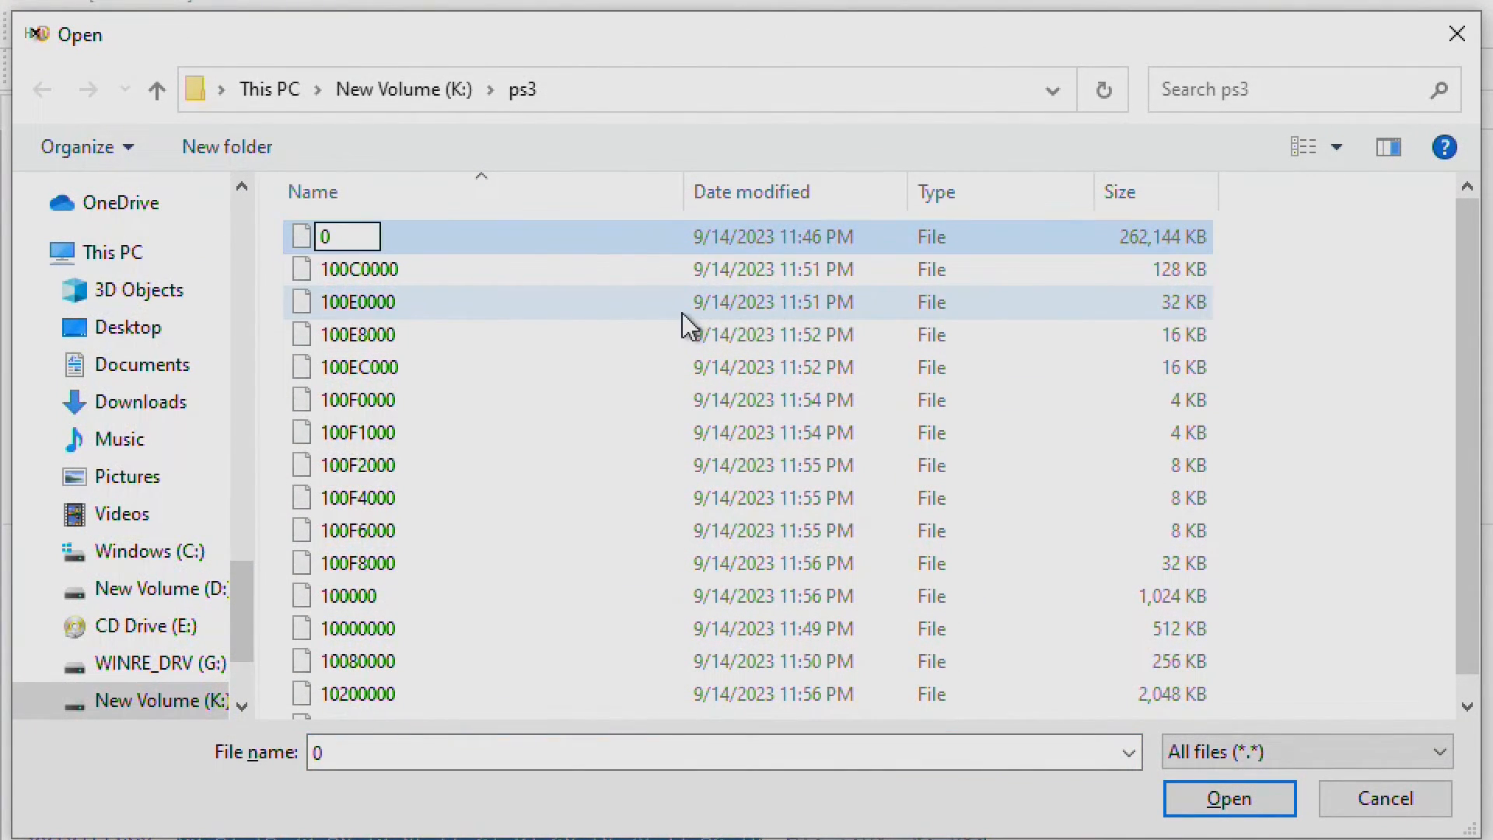
{"action": "type", "text": "0000000"}
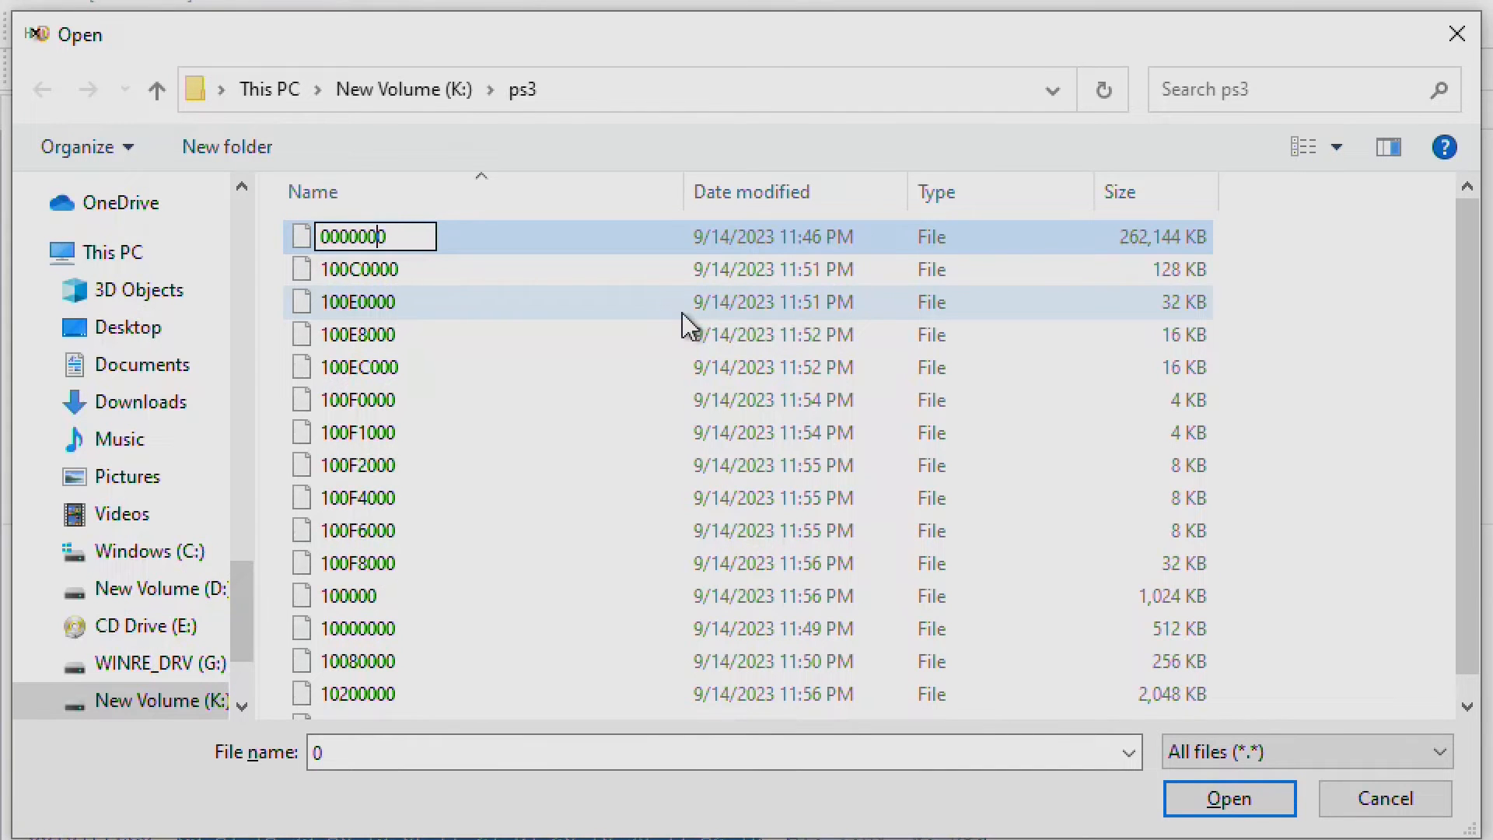
{"action": "key", "text": "Return"}
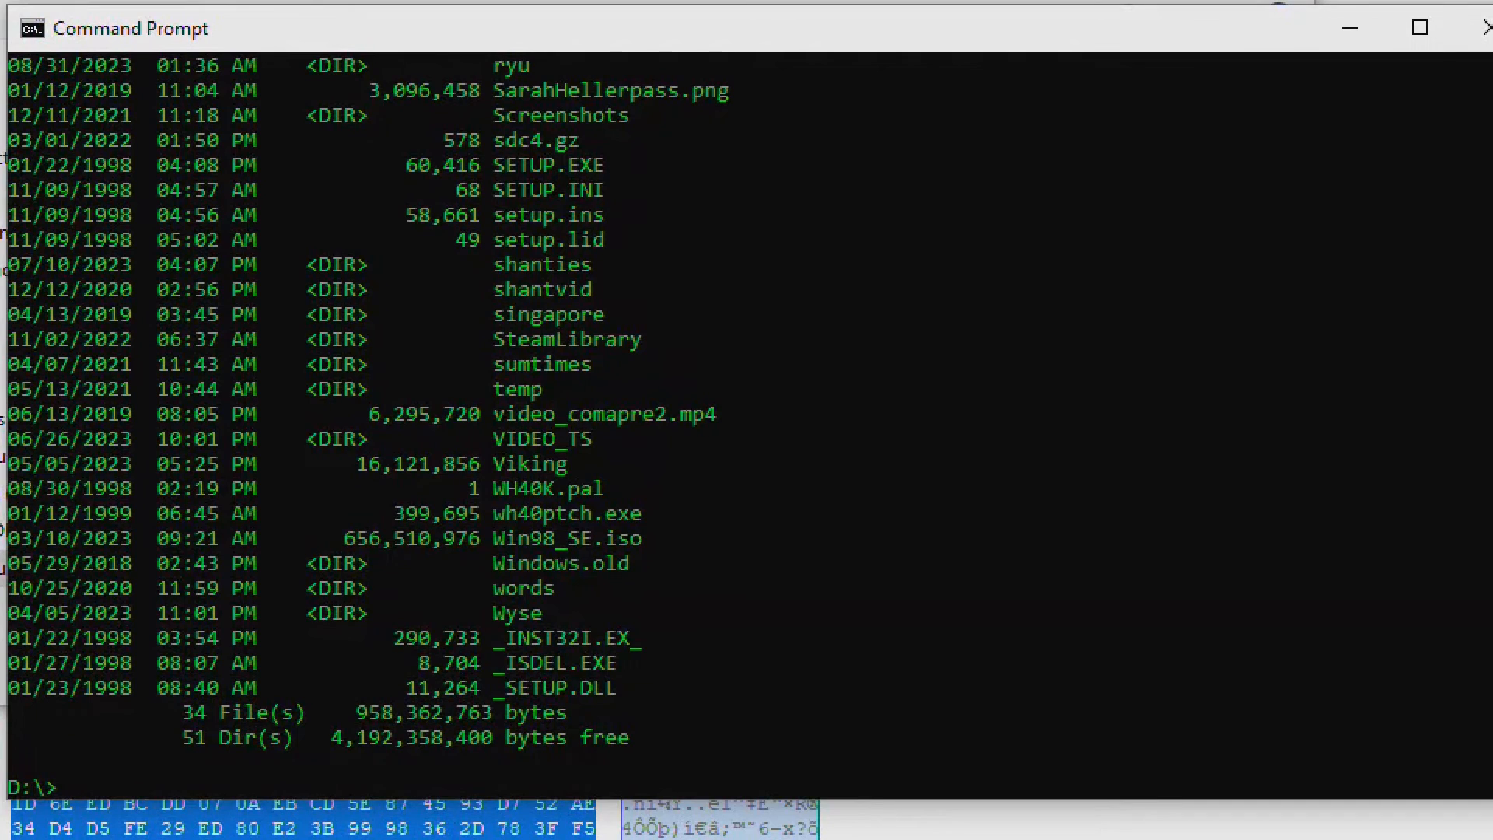
In Command Prompt, change the working directory to K:\ps3 and list its files.
{"action": "type", "text": "k:"}
{"action": "key", "text": "Return"}
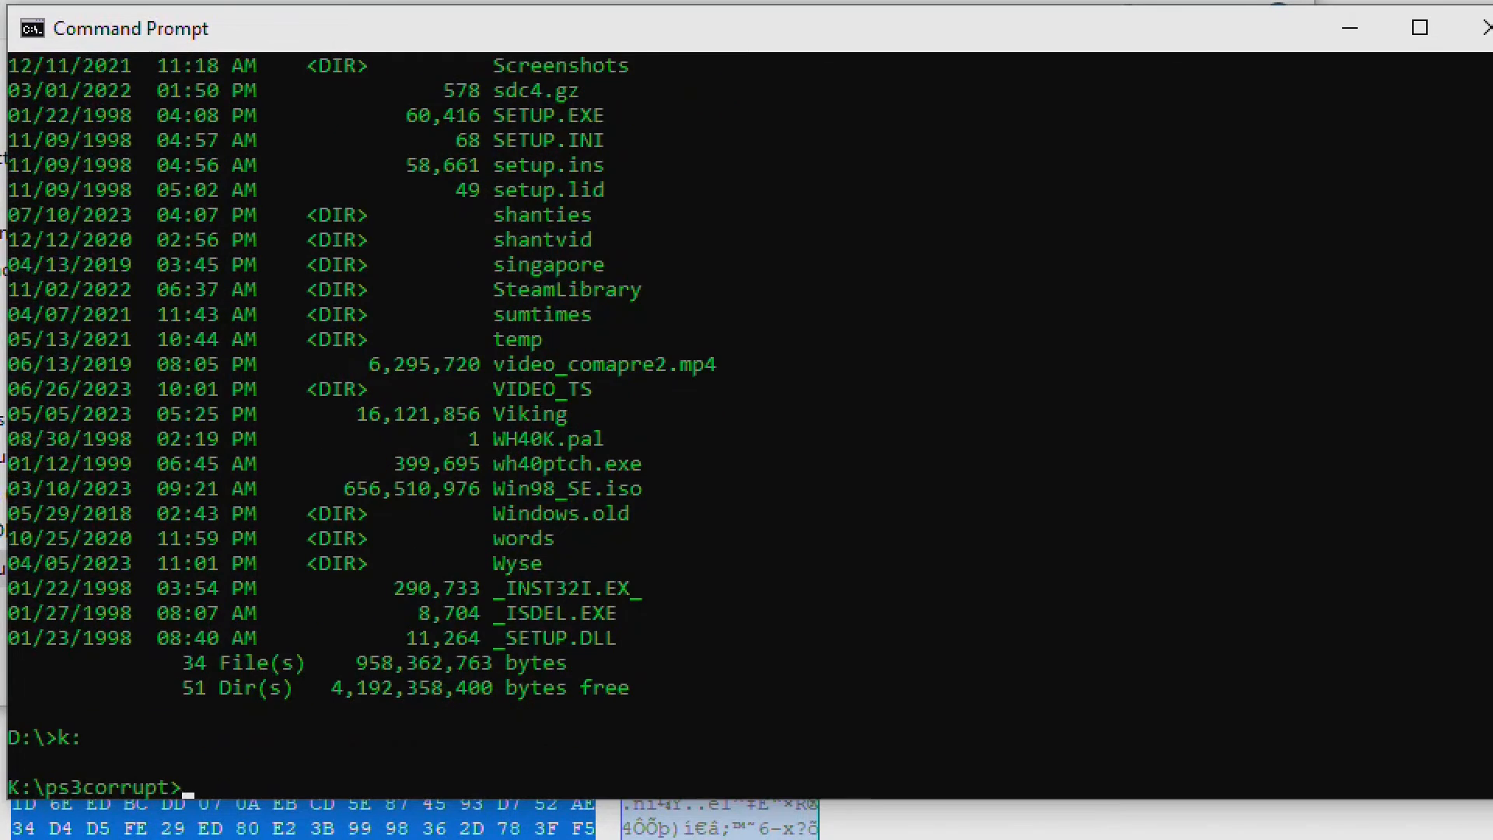
{"action": "type", "text": "cd .."}
{"action": "key", "text": "Return"}
{"action": "type", "text": "cd ps3"}
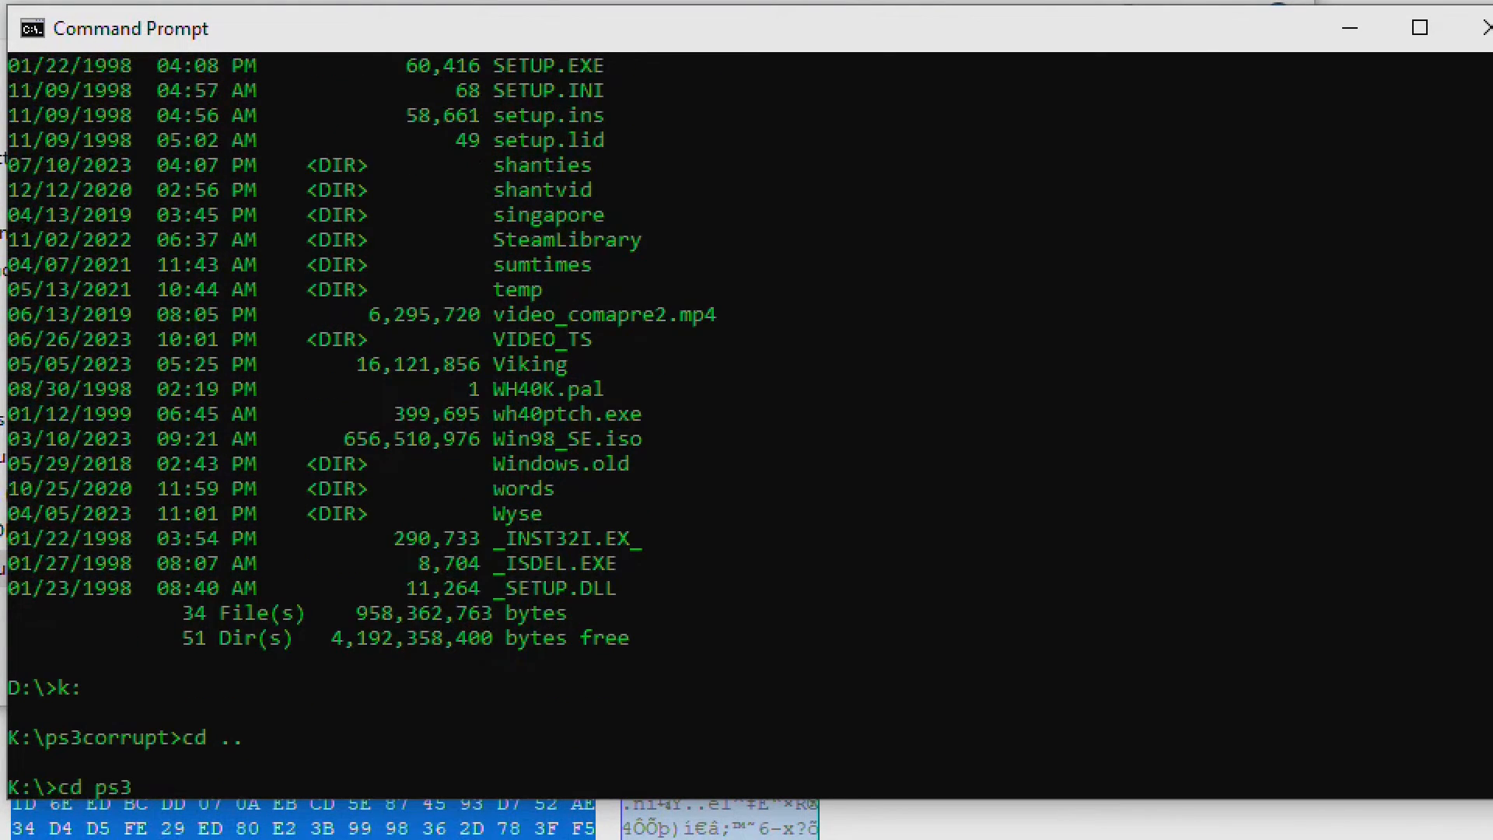
{"action": "key", "text": "Return"}
{"action": "type", "text": "dir"}
{"action": "key", "text": "Return"}
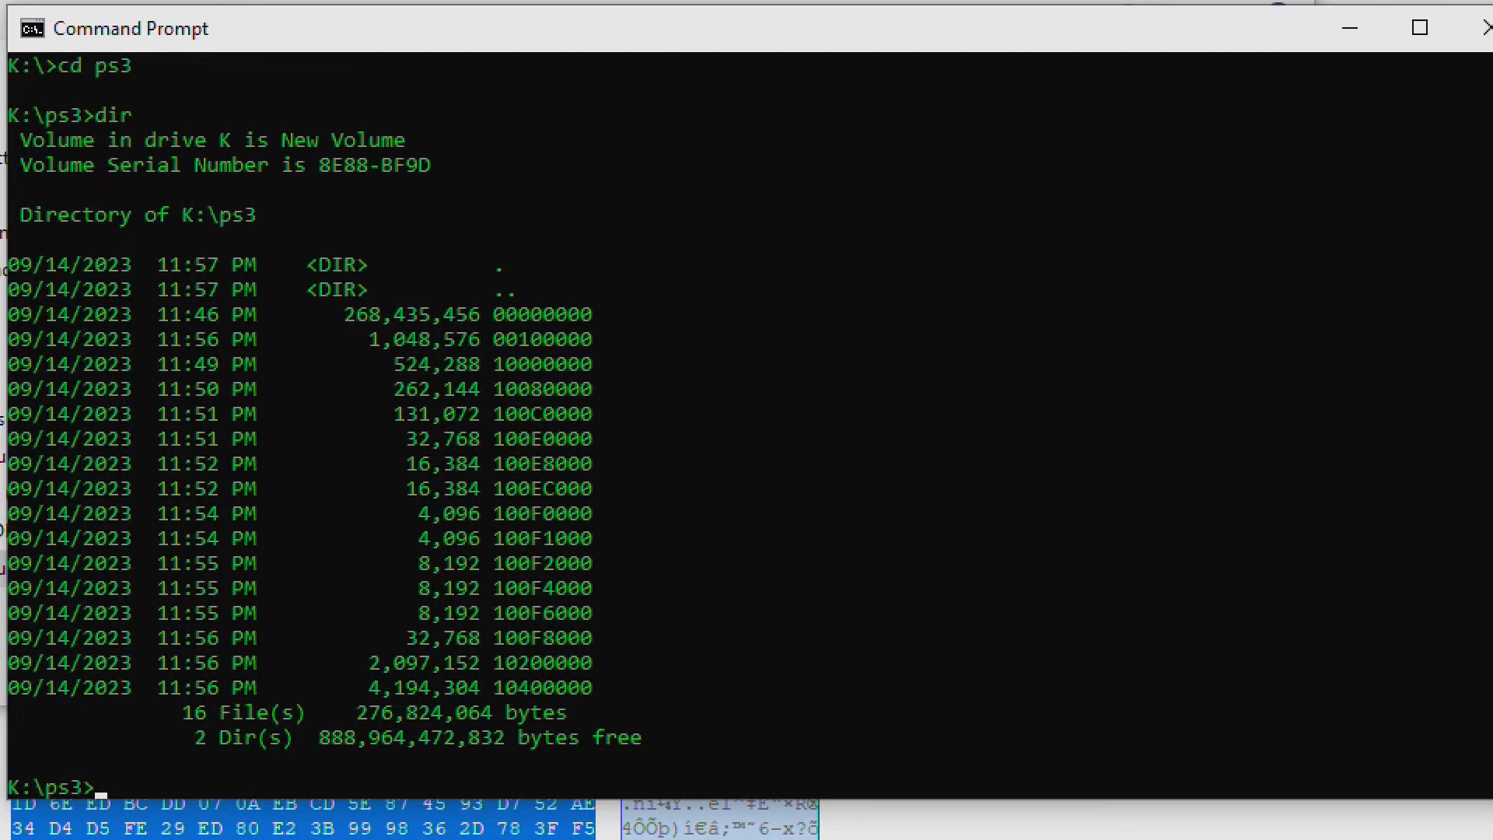
Join all dump files in binary mode into one file with the command copy /b * ps3image.
{"action": "type", "text": "copy /b * ps3image"}
{"action": "key", "text": "BackSpace"}
{"action": "key", "text": "BackSpace"}
{"action": "key", "text": "BackSpace"}
{"action": "type", "text": "age"}
{"action": "key", "text": "Return"}
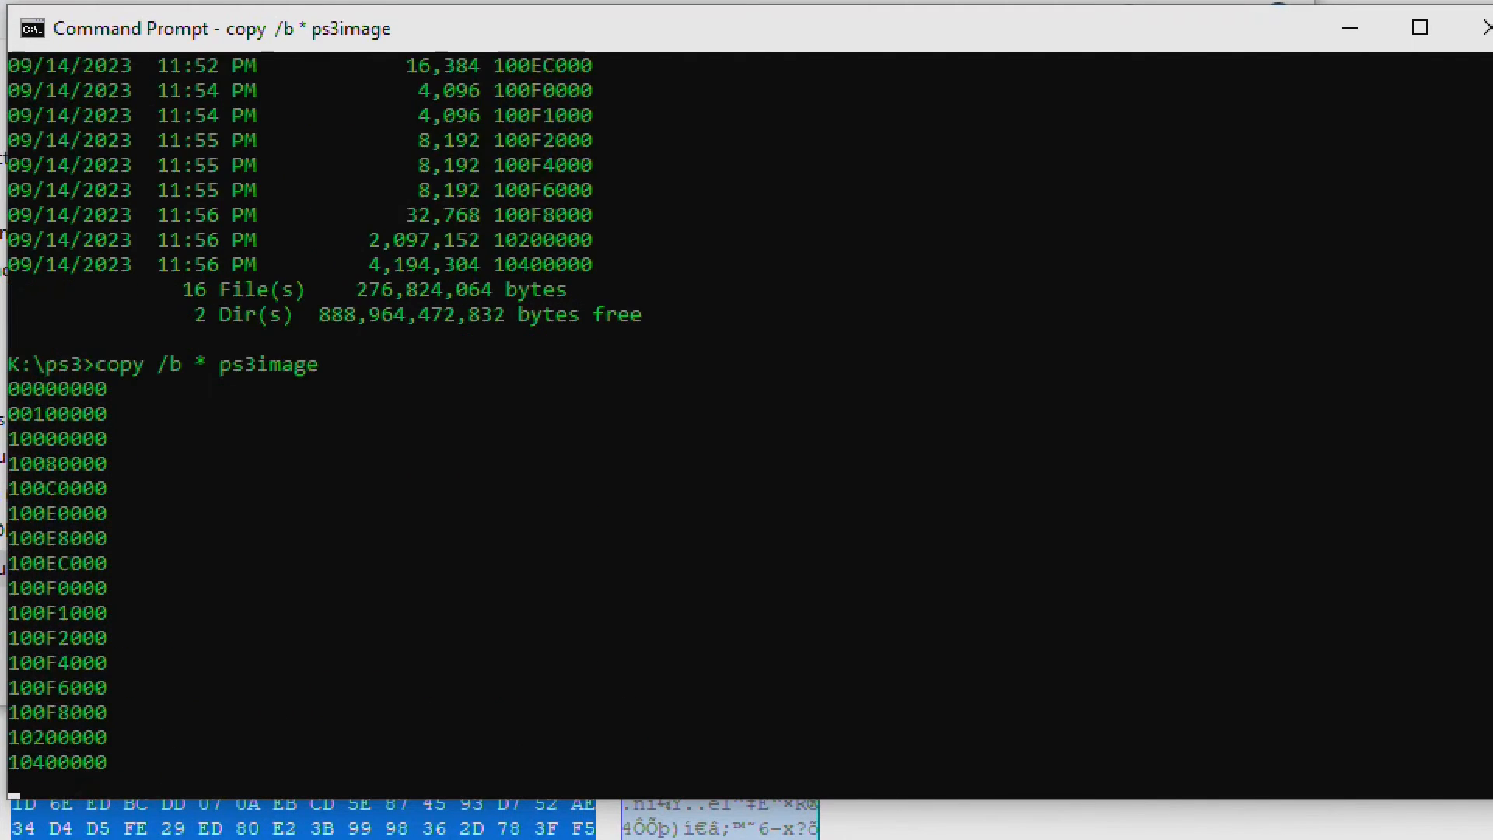
List the ps3 folder's files again, switch back to HxD and dismiss the file-opening dialog.
{"action": "type", "text": "dir"}
{"action": "key", "text": "Return"}
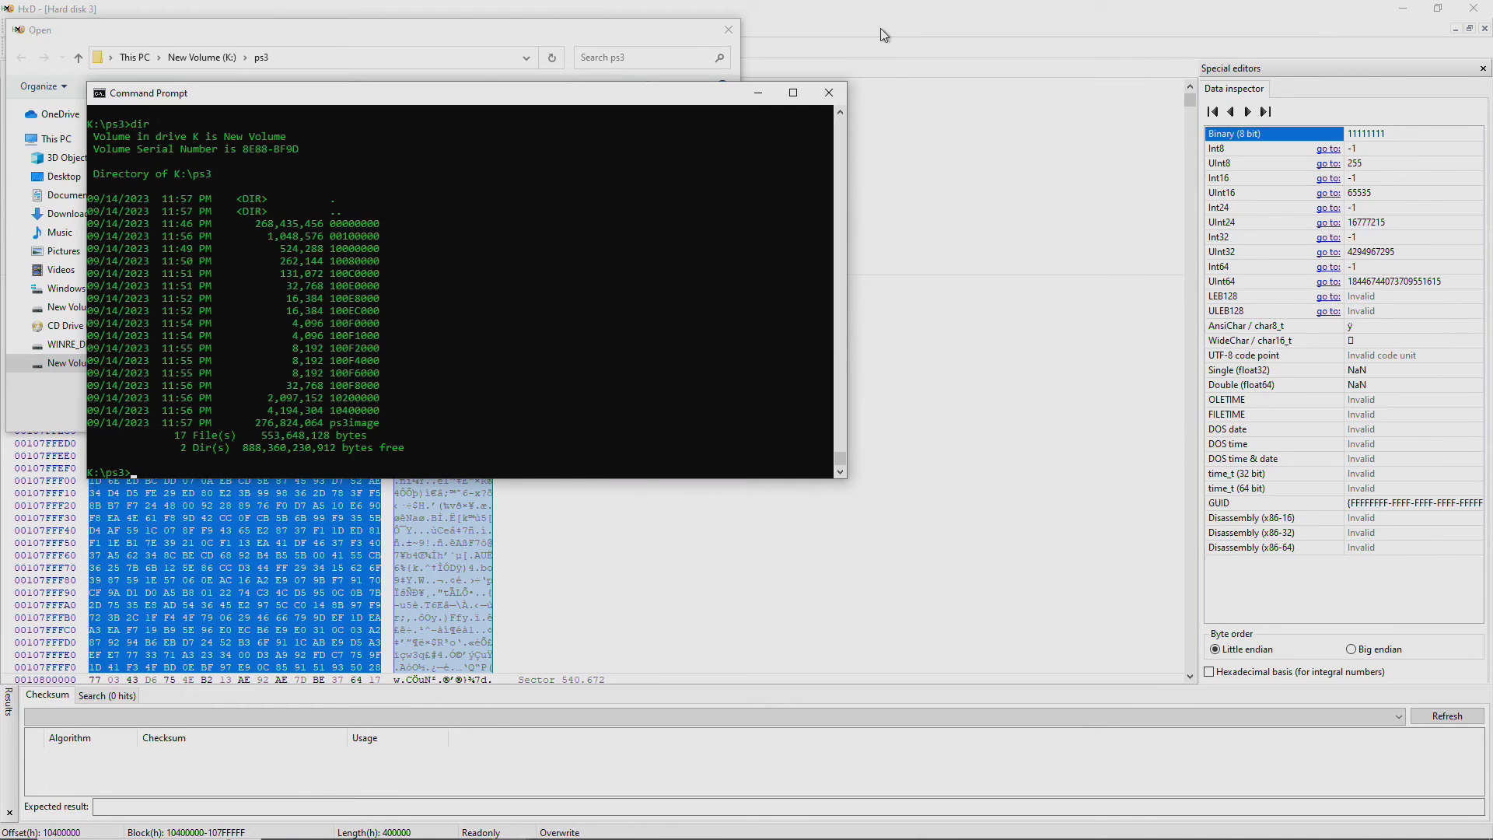
{"action": "left_click", "coordinate": [873, 14]}
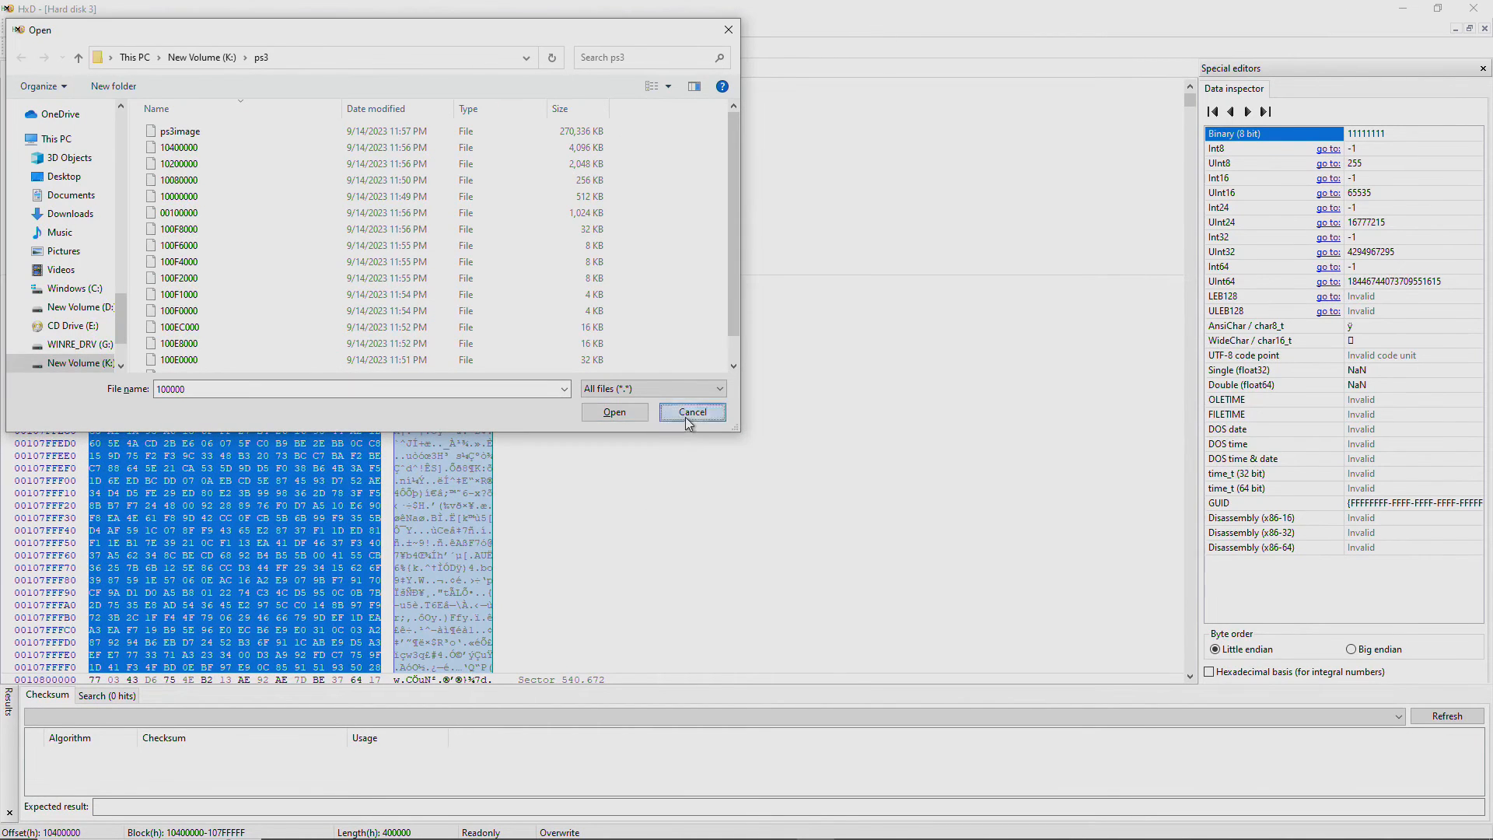
{"action": "left_click", "coordinate": [689, 414]}
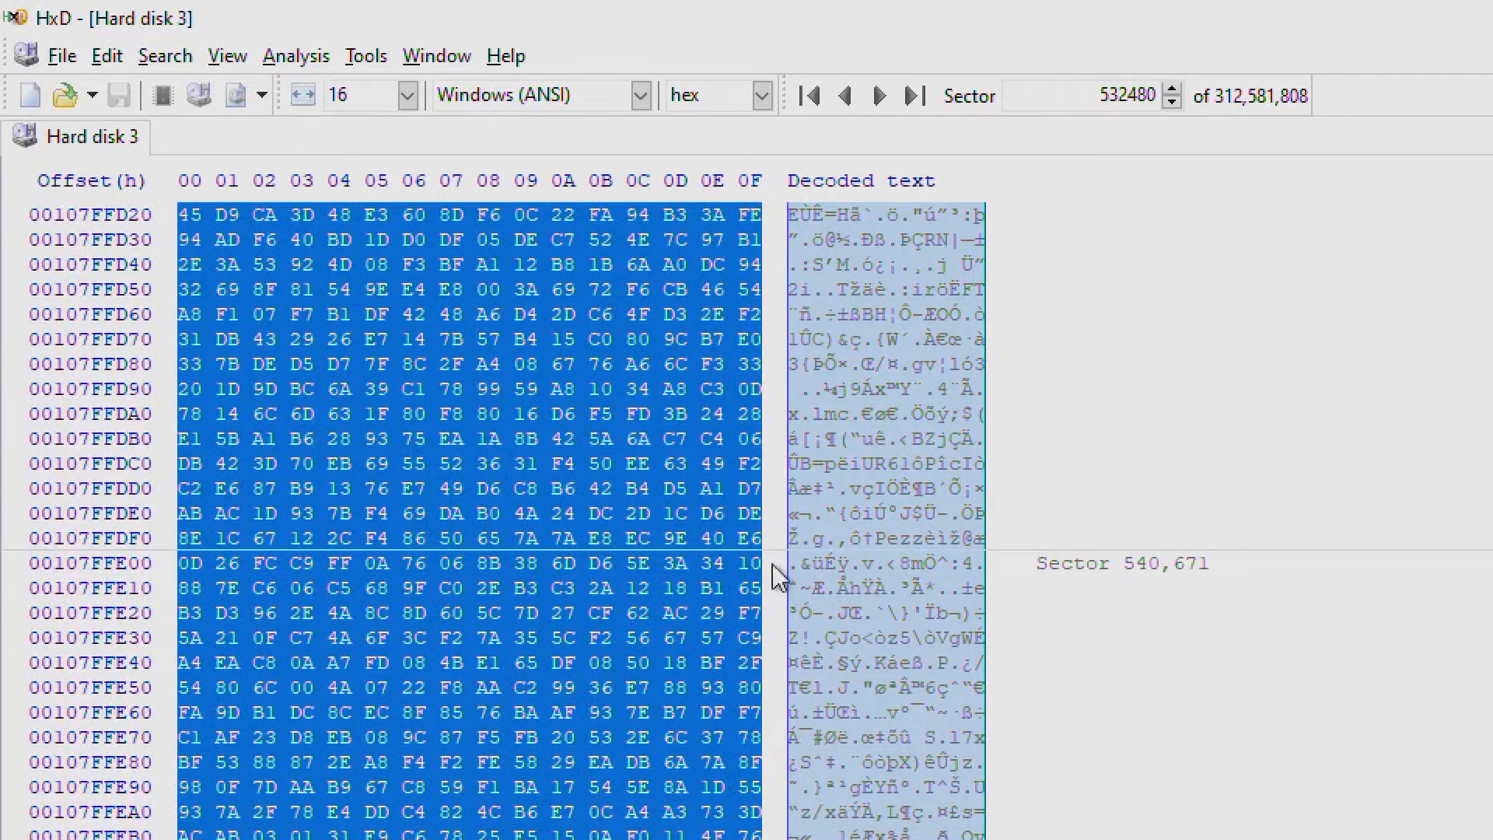
Bring up the disk-opening dialog, turn off Open as Readonly for Hard disk 3, and cancel.
{"action": "left_click", "coordinate": [109, 61]}
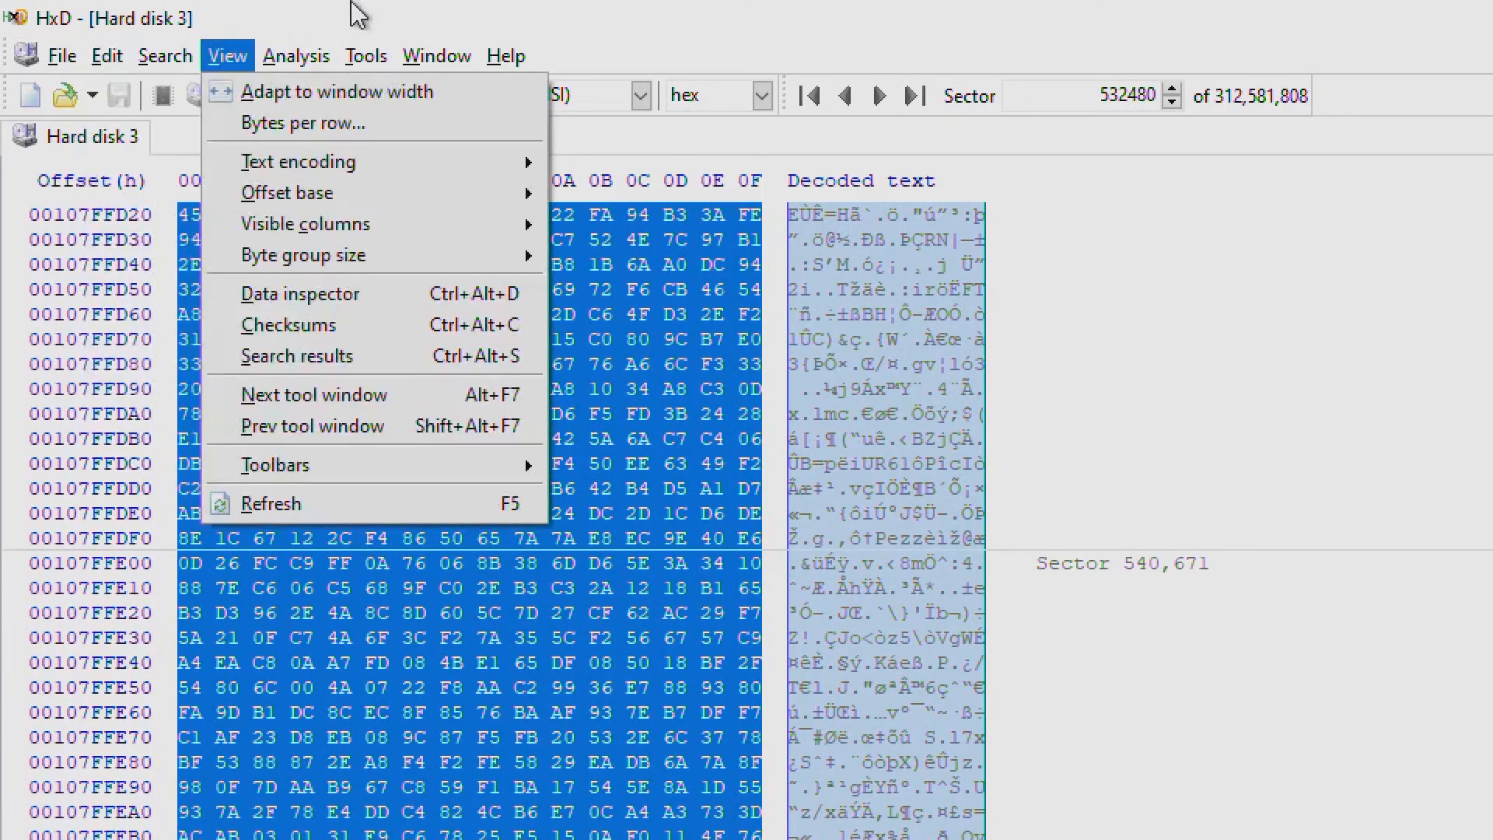
{"action": "left_click", "coordinate": [227, 56]}
{"action": "left_click", "coordinate": [365, 56]}
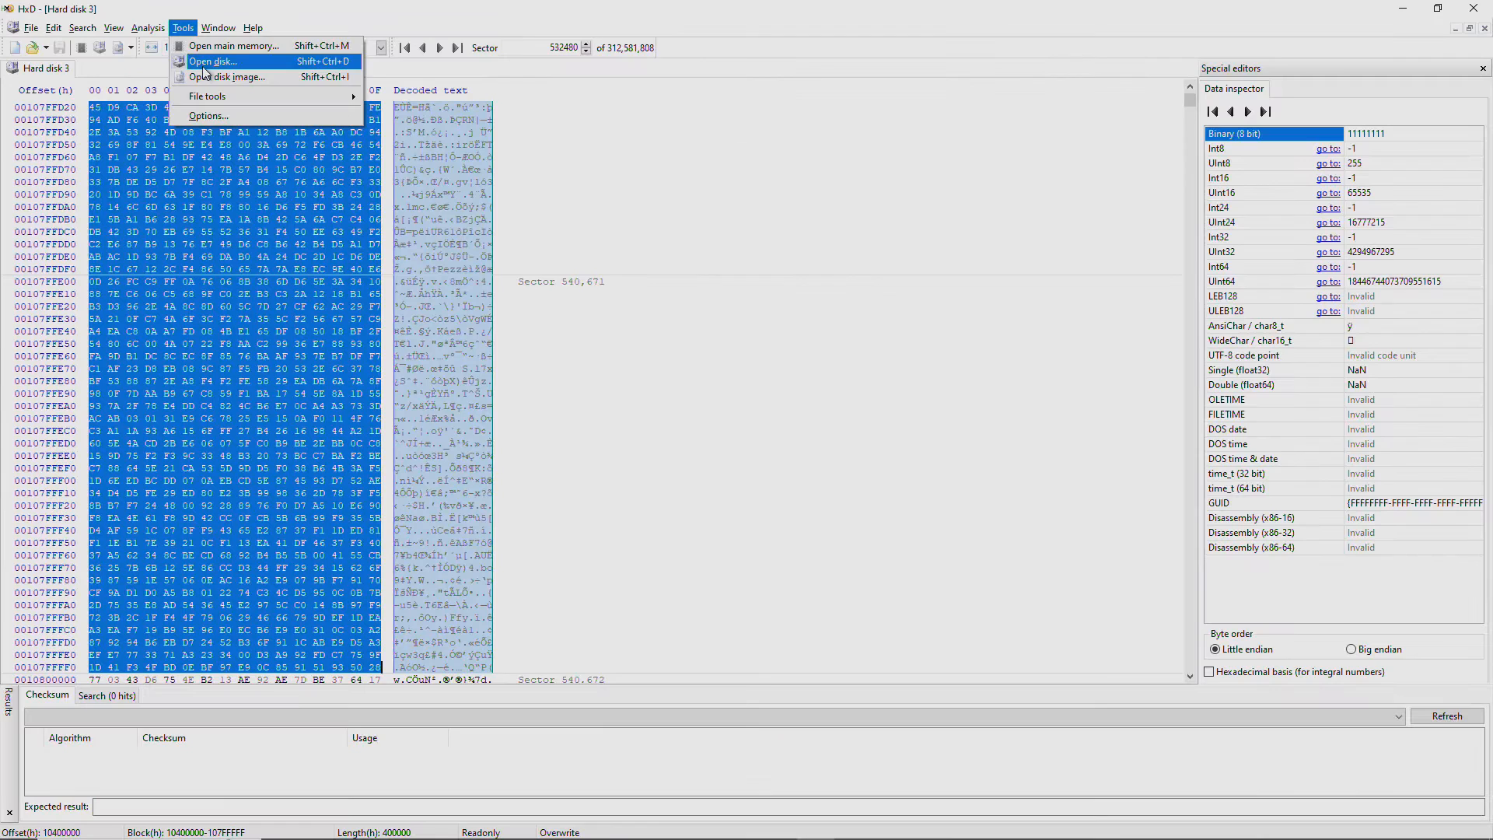
{"action": "left_click", "coordinate": [206, 70]}
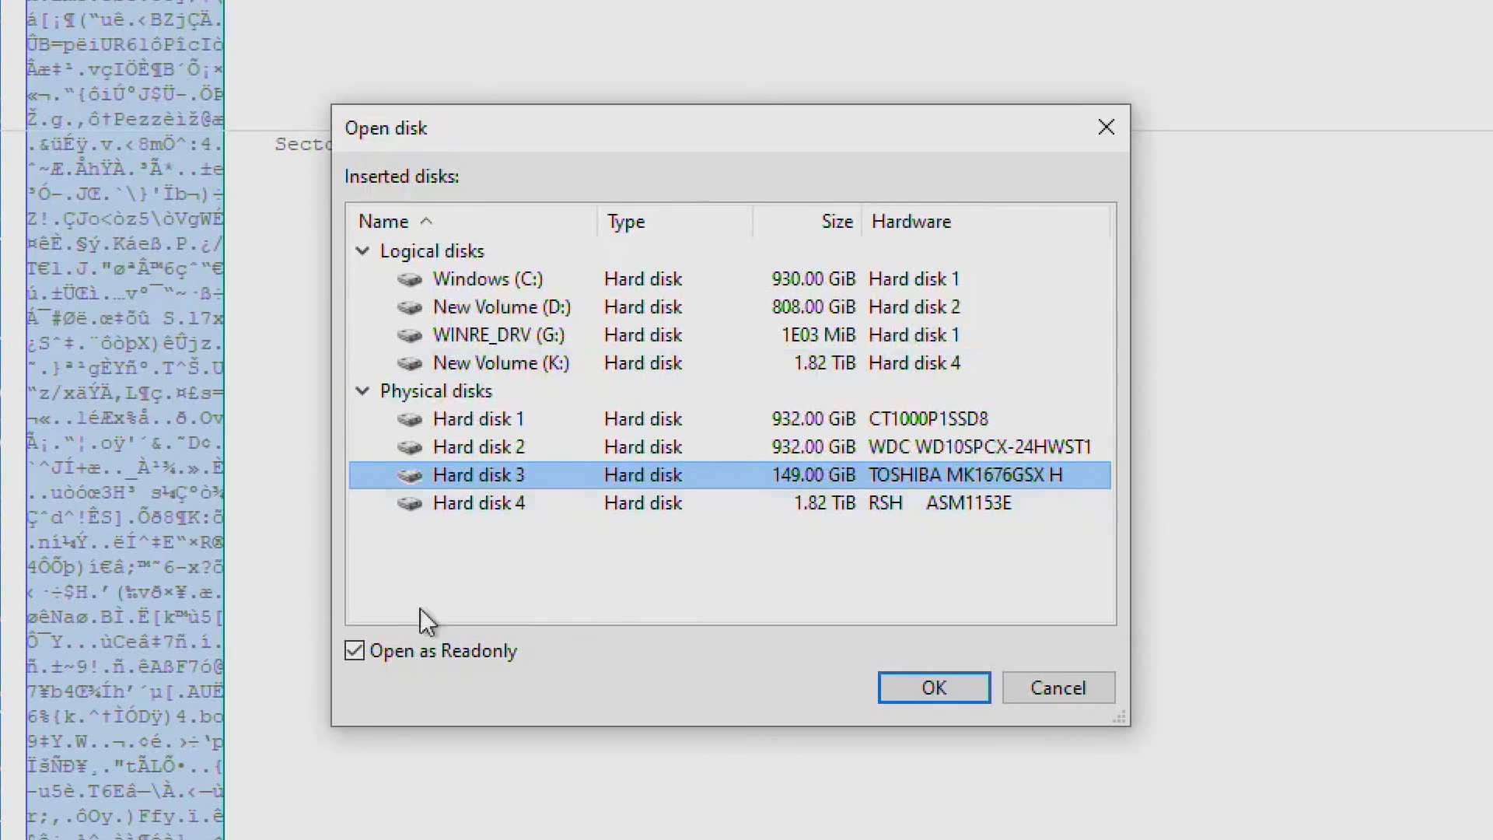
{"action": "left_click", "coordinate": [358, 645]}
{"action": "left_click", "coordinate": [355, 650]}
{"action": "left_click", "coordinate": [355, 650]}
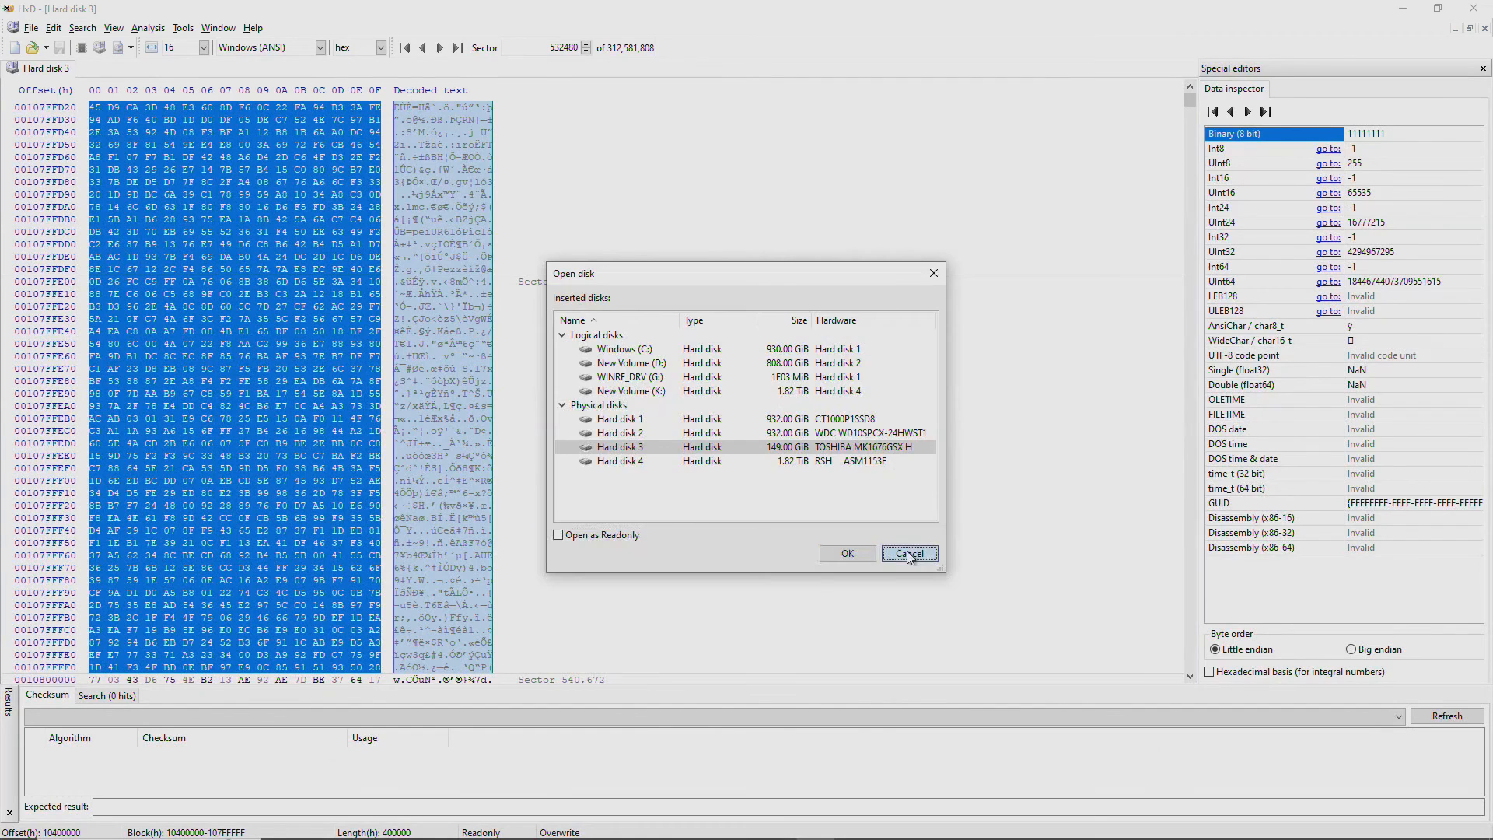
{"action": "left_click", "coordinate": [1037, 693]}
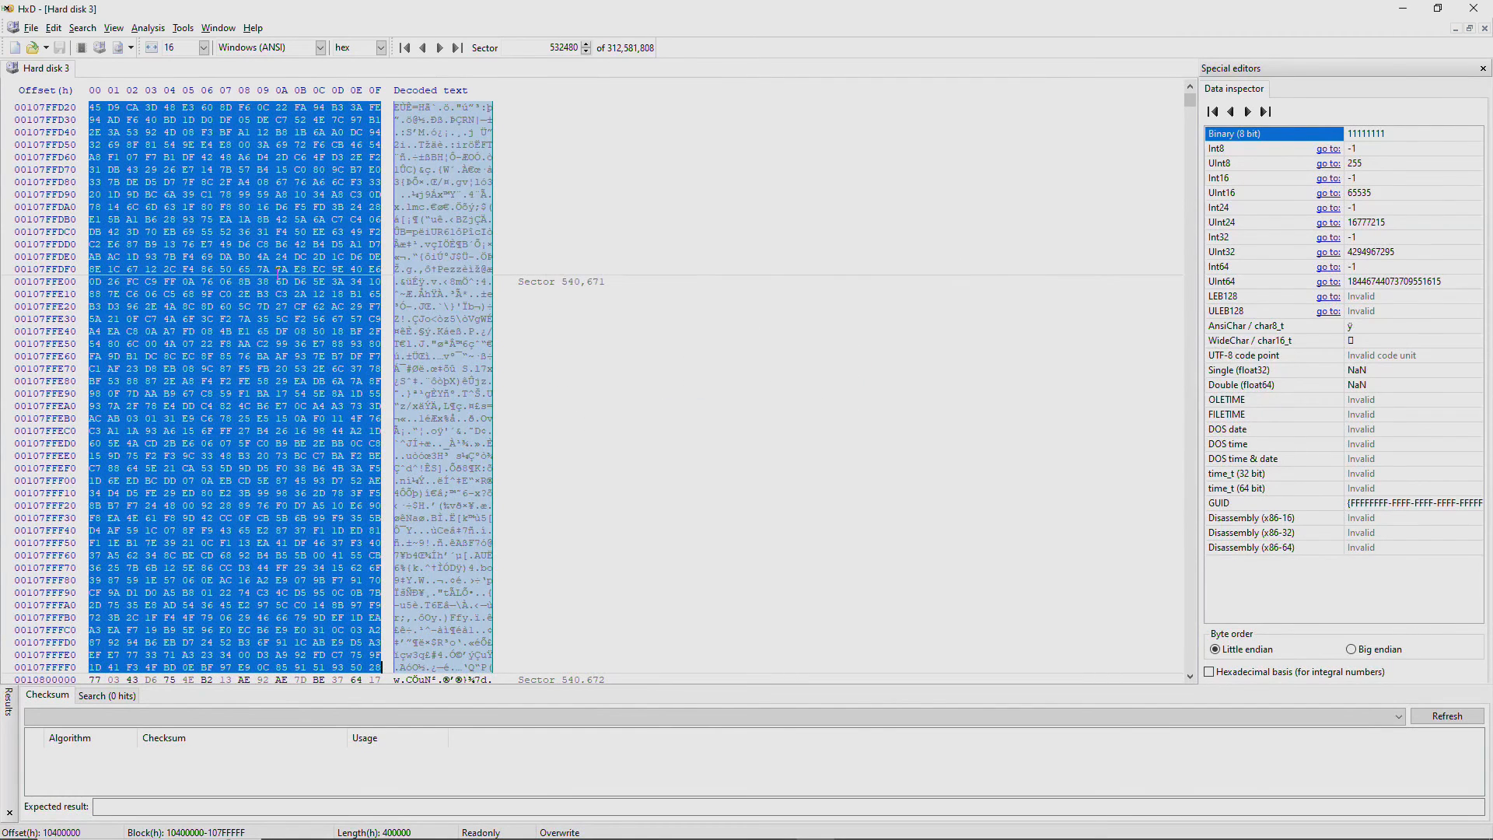
{"action": "left_click", "coordinate": [62, 56]}
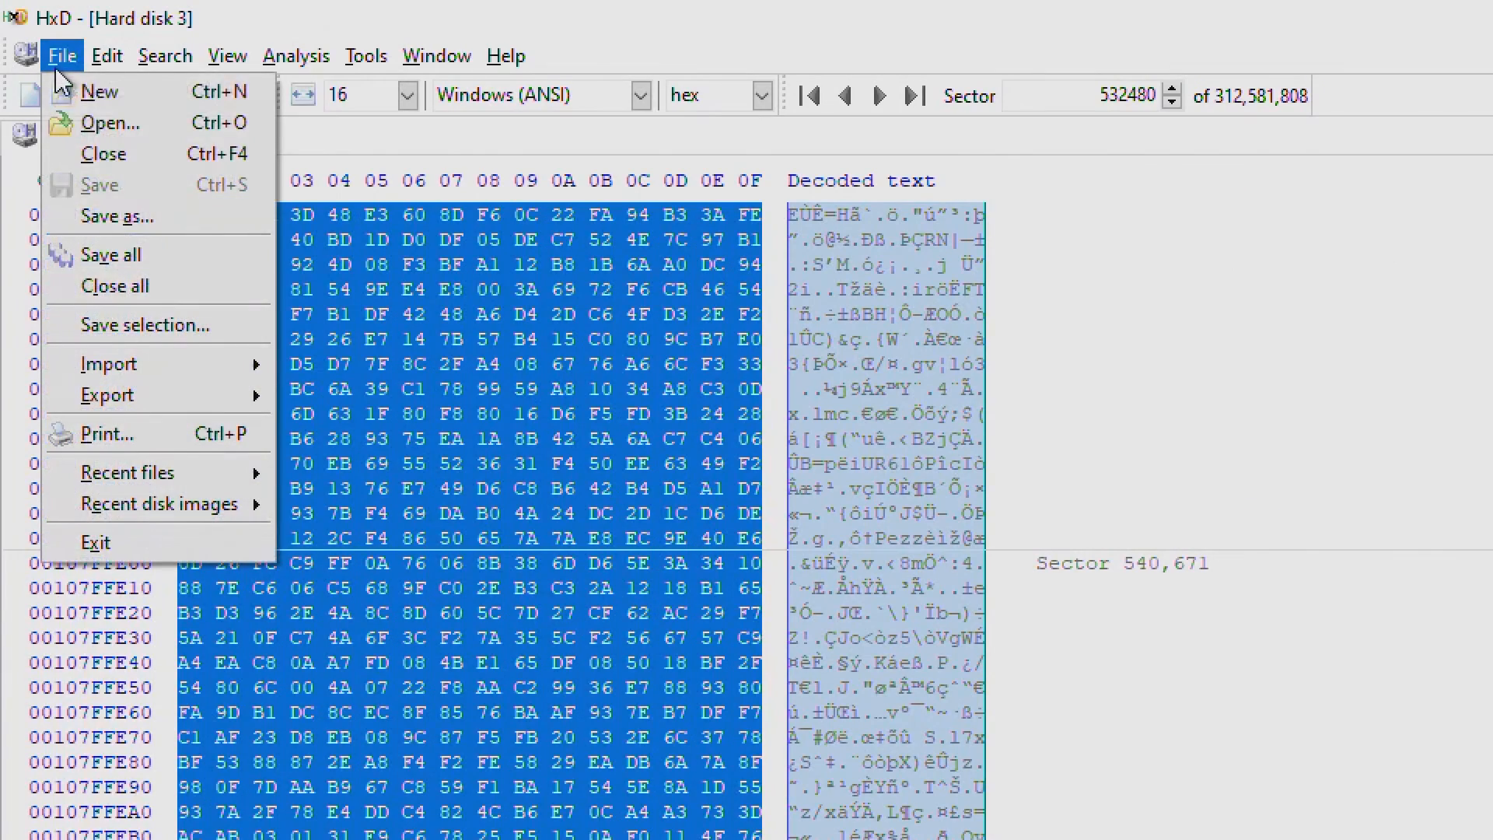
{"action": "left_click", "coordinate": [291, 6]}
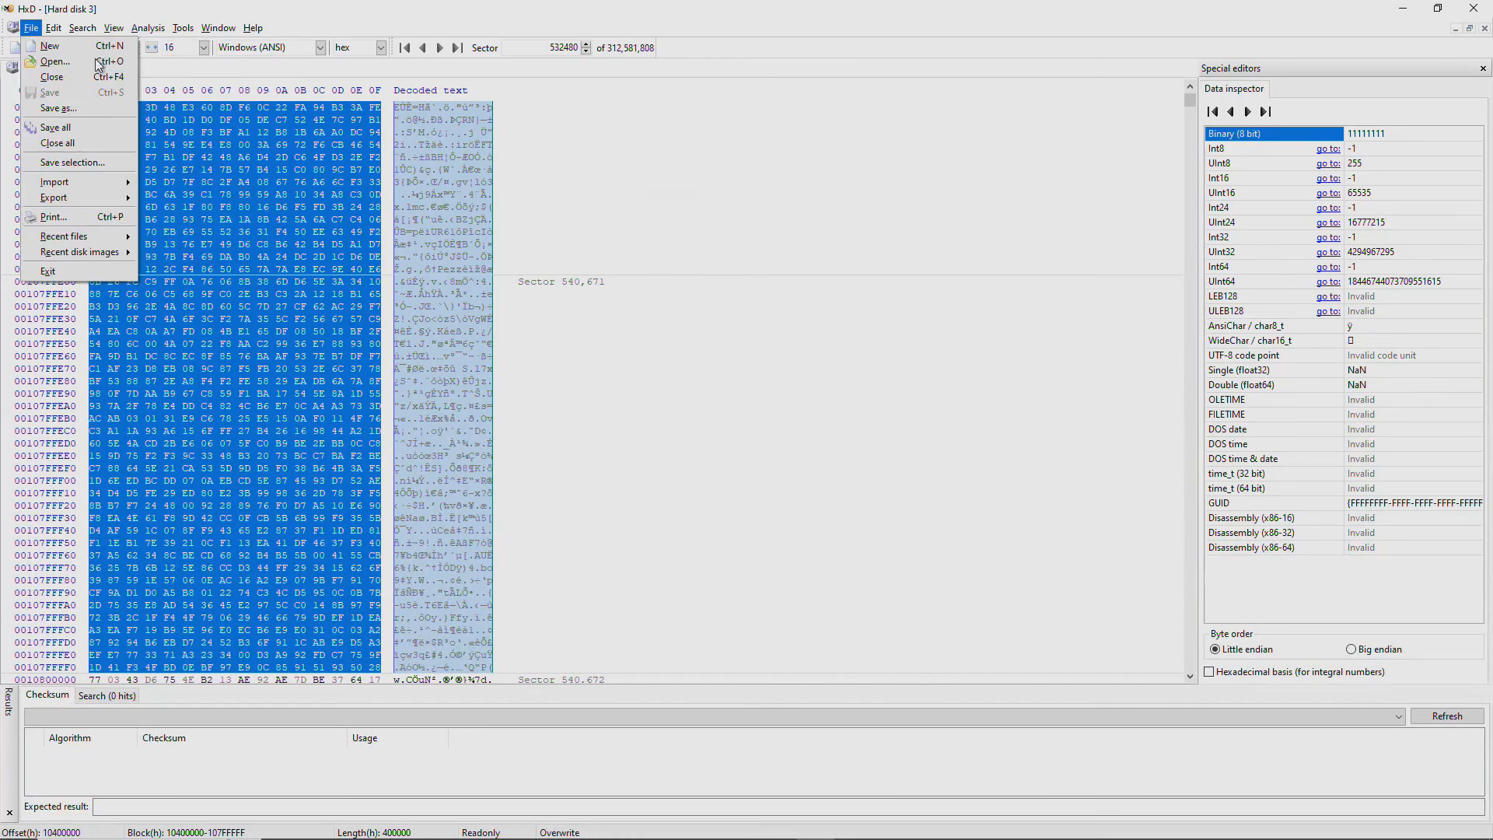